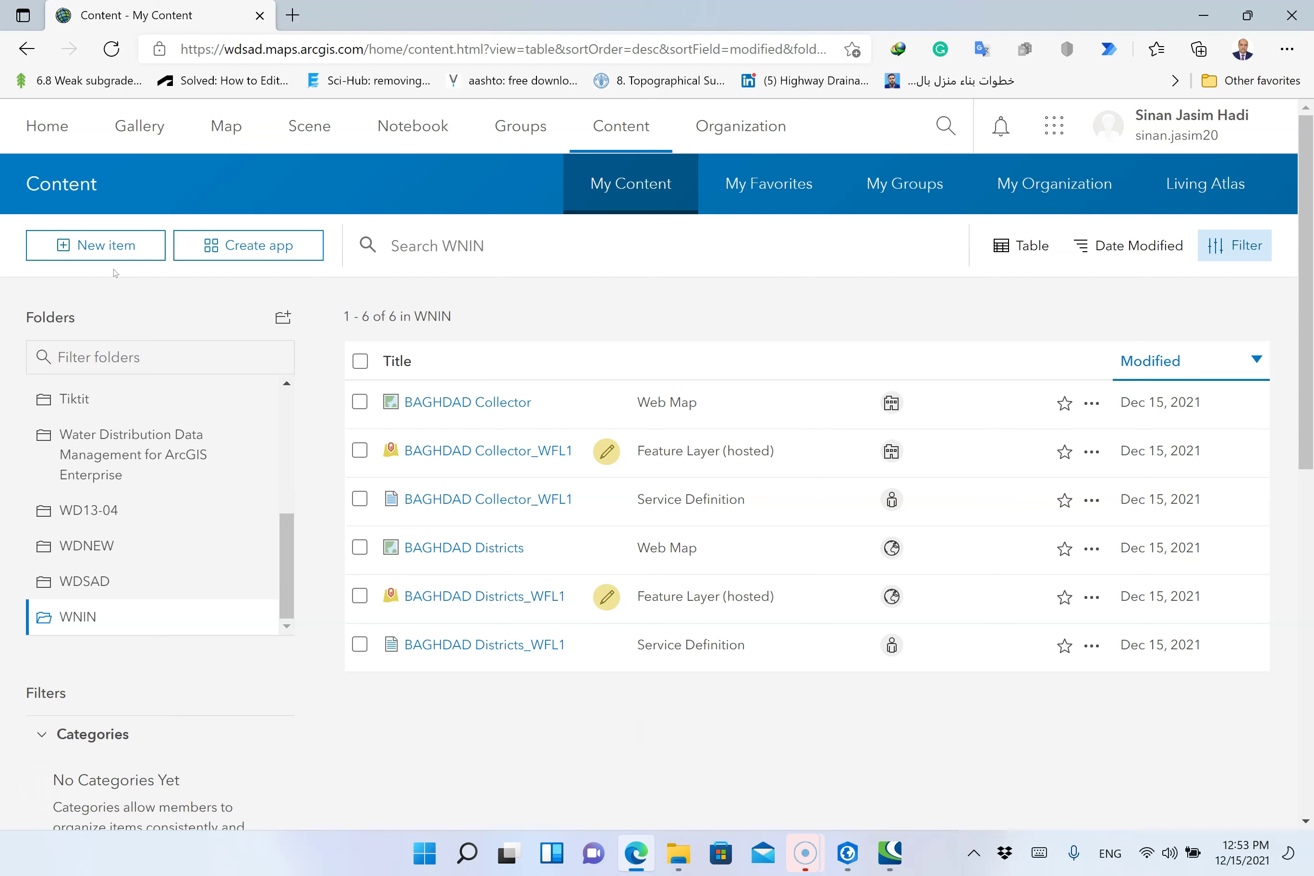
# Start a new feature layer item in the WNIN folder and choose to build it from a template
pyautogui.click(212, 255)
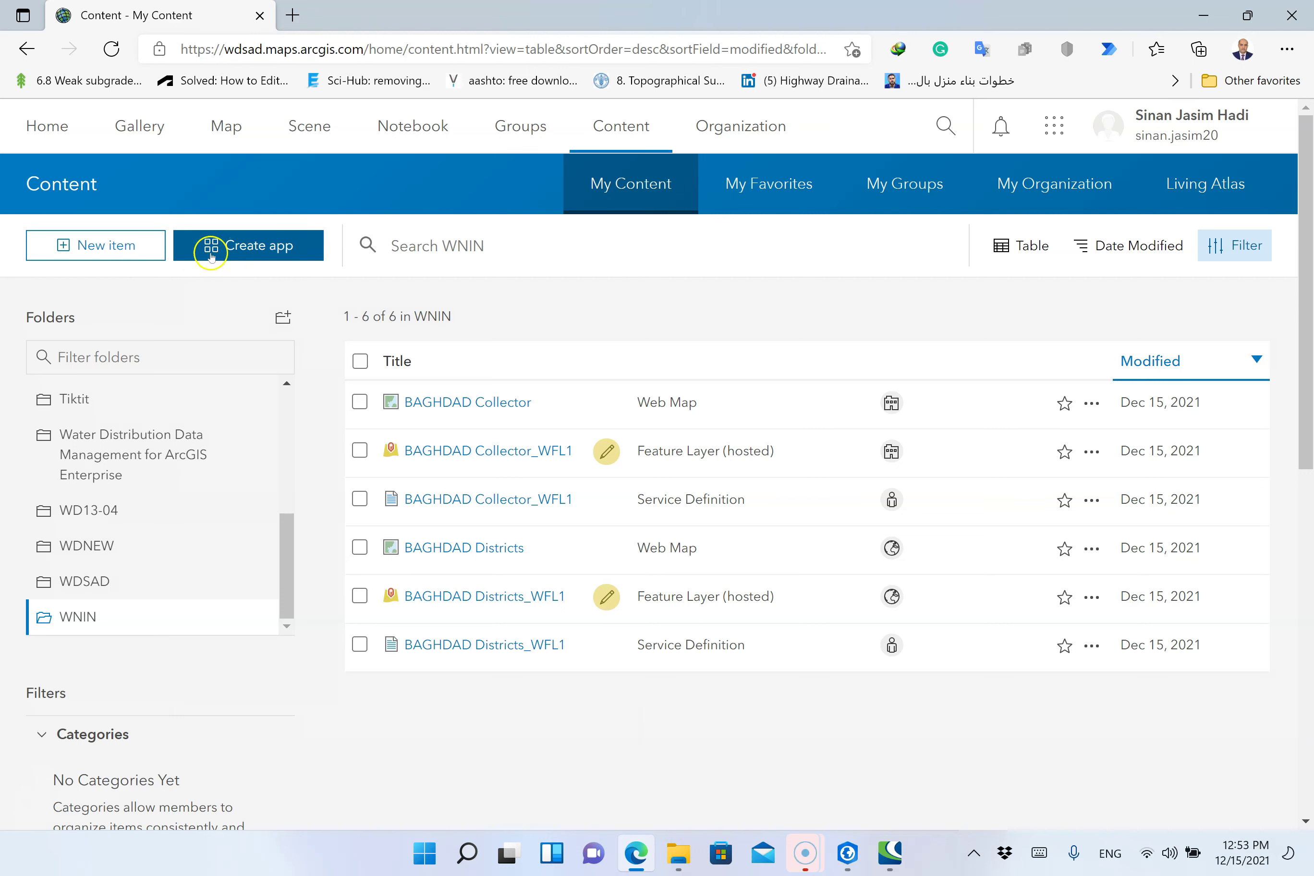
pyautogui.click(106, 256)
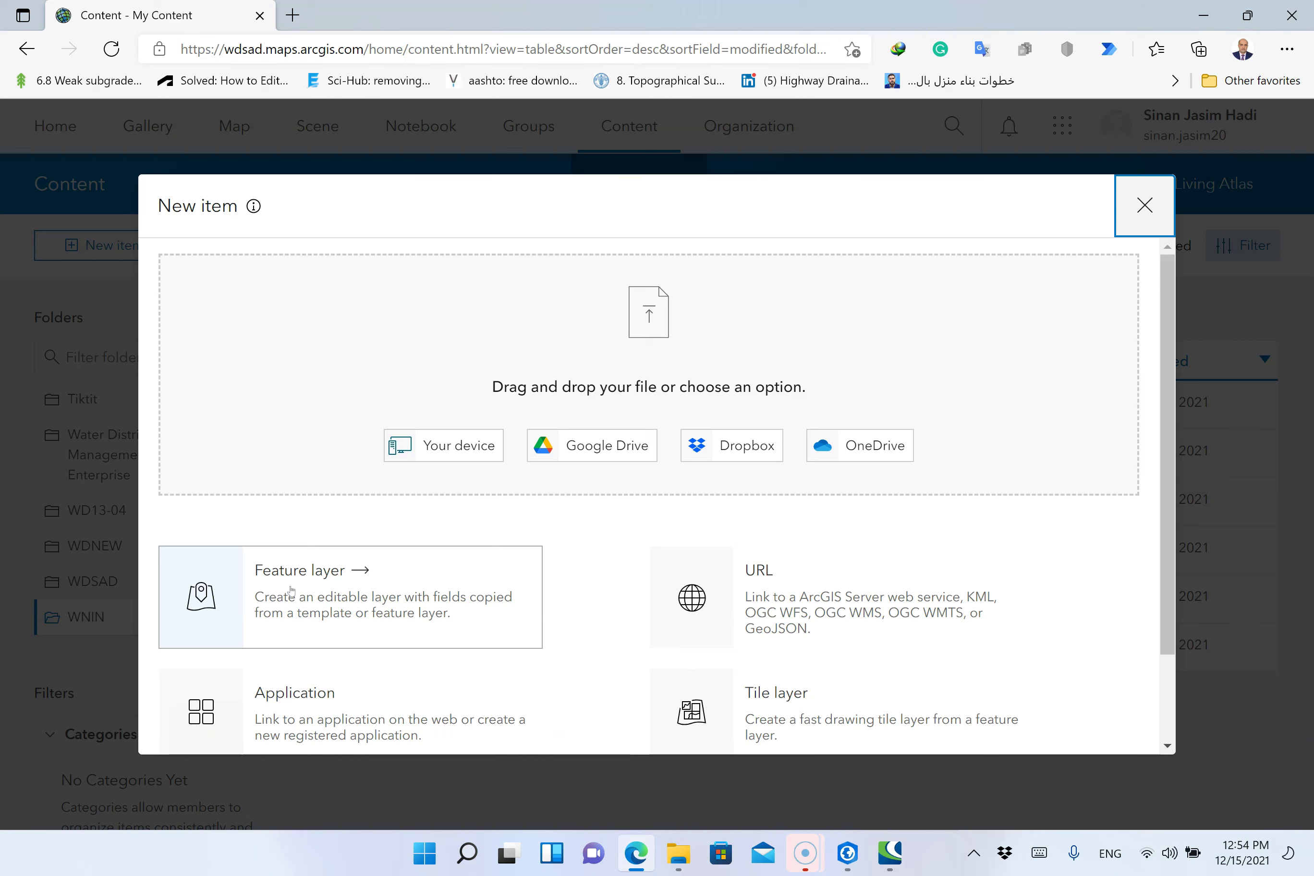
pyautogui.click(291, 590)
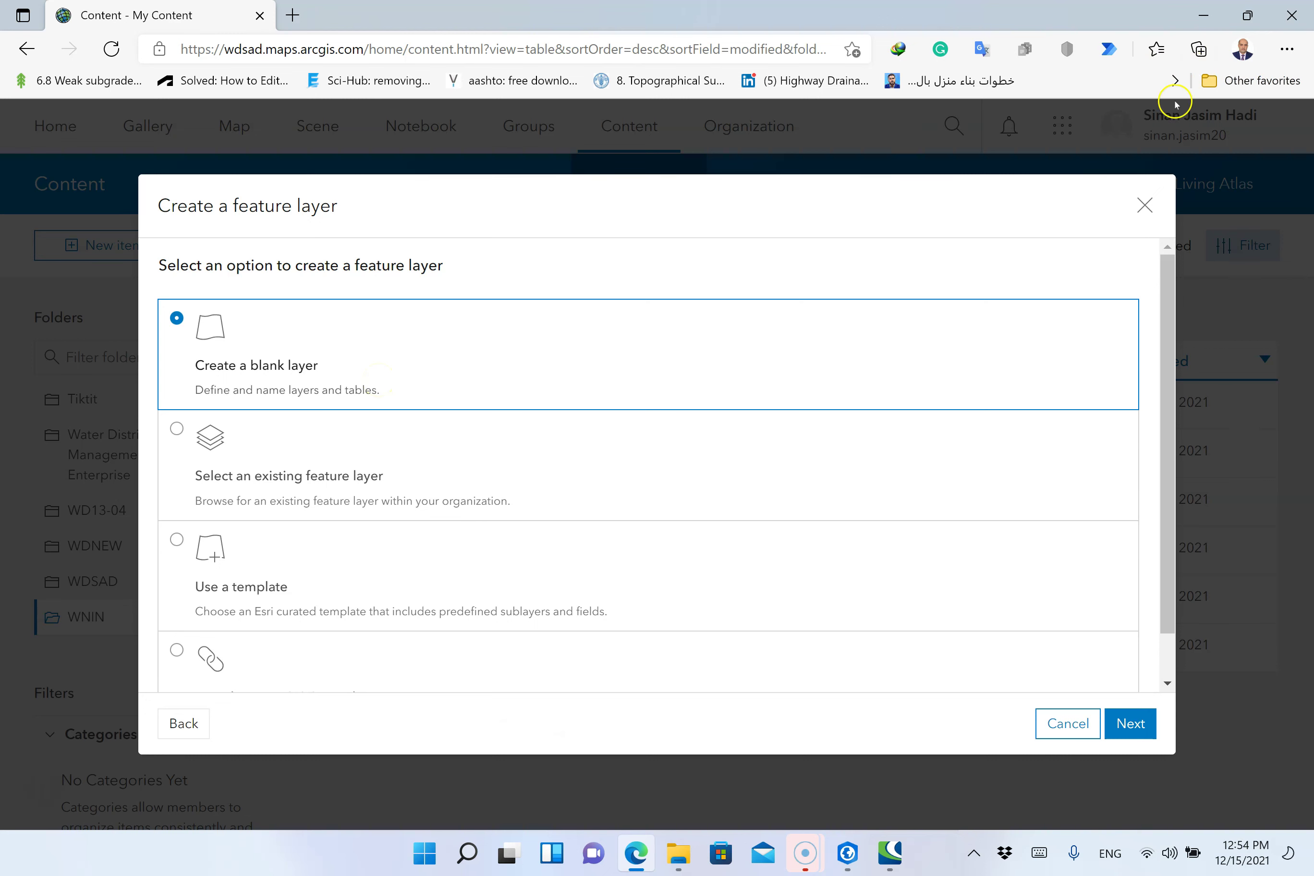
pyautogui.moveTo(1168, 281); pyautogui.dragTo(1175, 349)
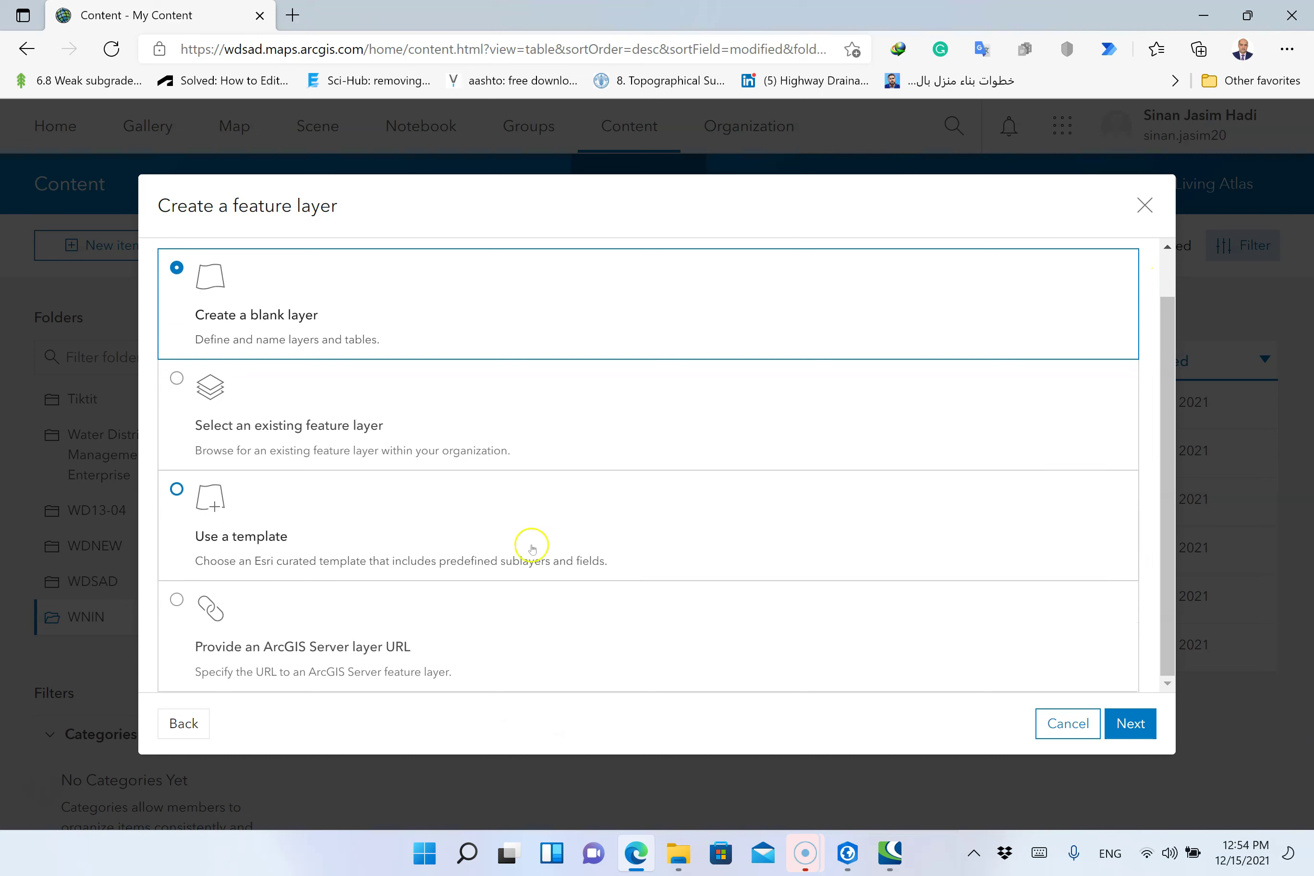
pyautogui.click(355, 522)
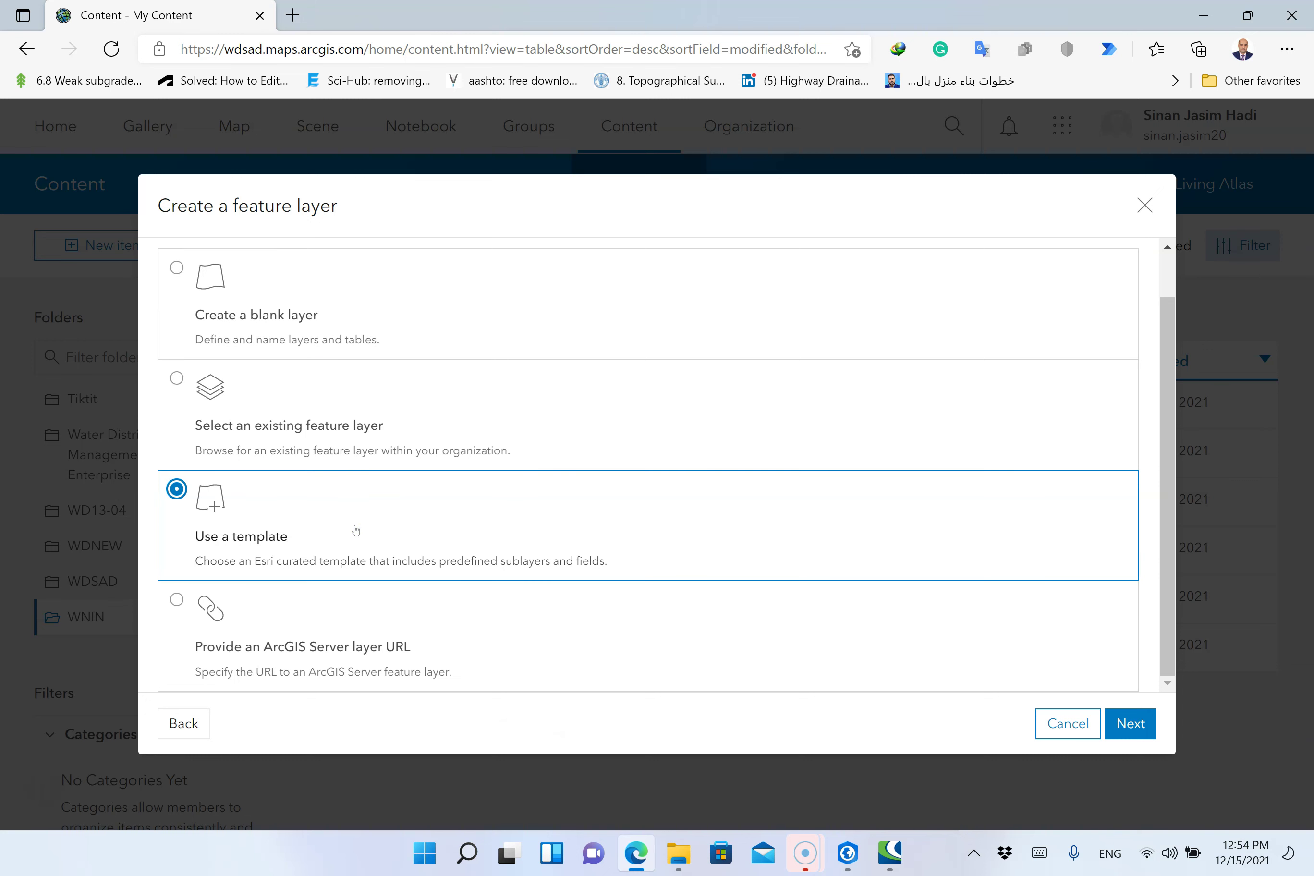
pyautogui.click(358, 530)
pyautogui.click(1141, 732)
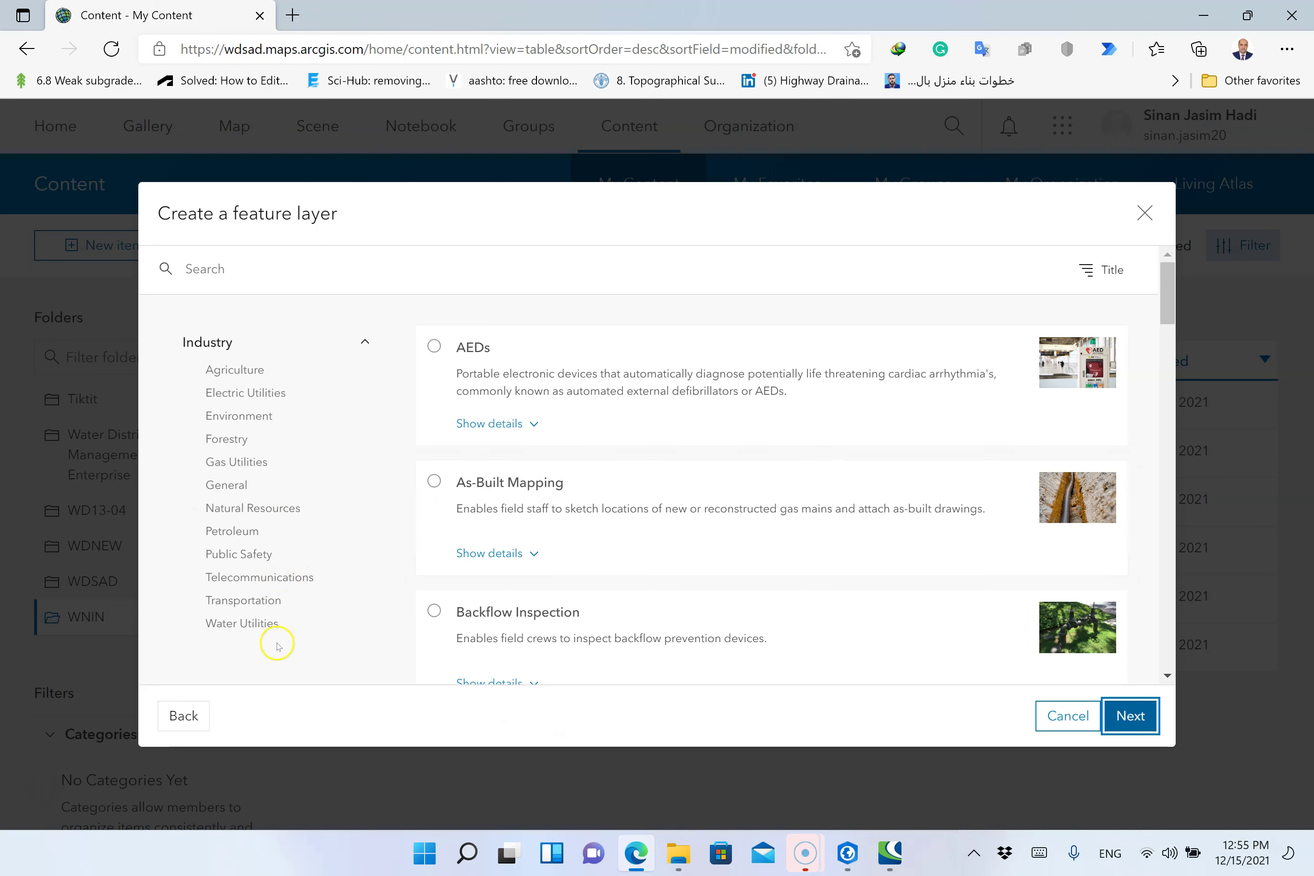
# Filter the templates by the Water Utilities industry and choose the Leak Investigator template
pyautogui.click(262, 624)
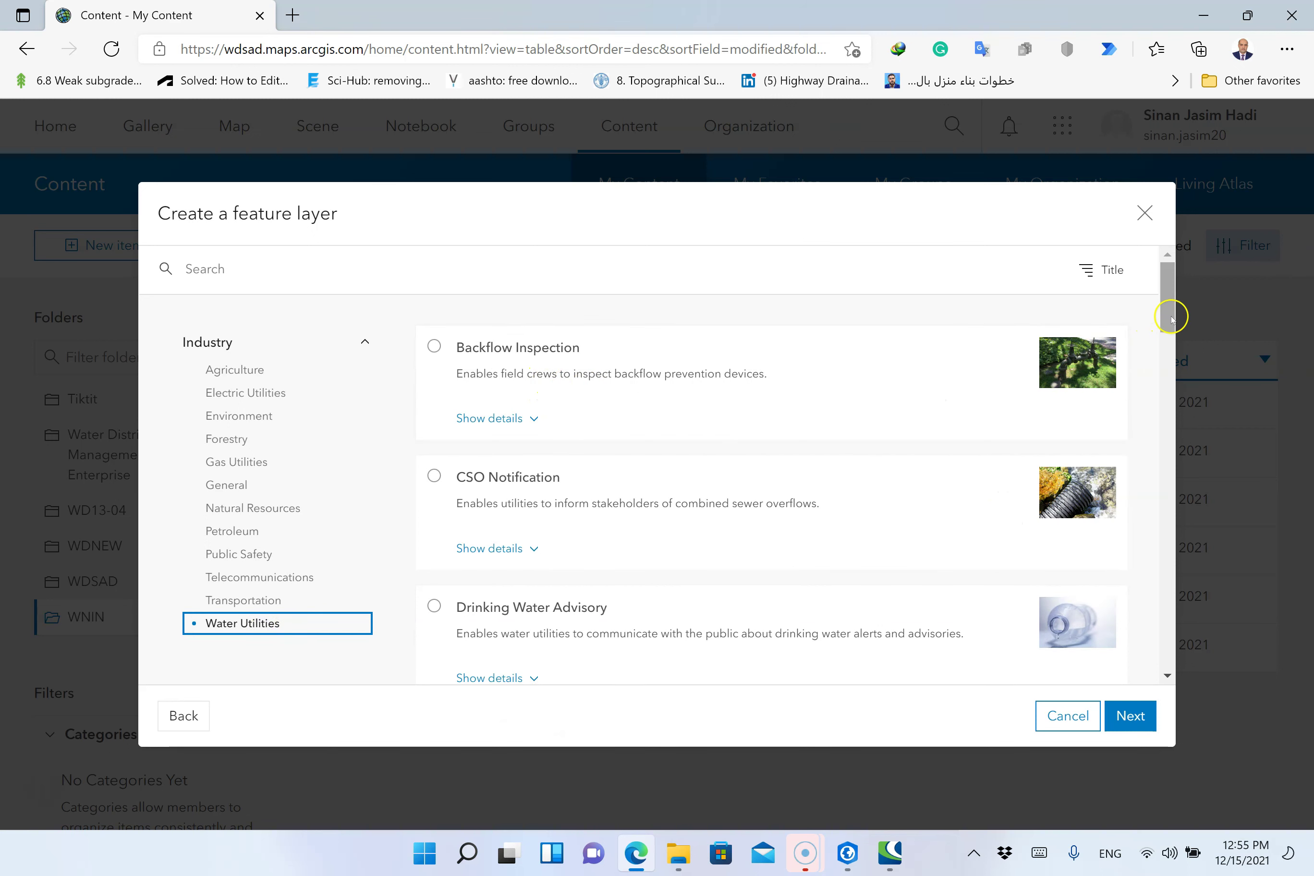
pyautogui.moveTo(1172, 322); pyautogui.dragTo(1173, 338)
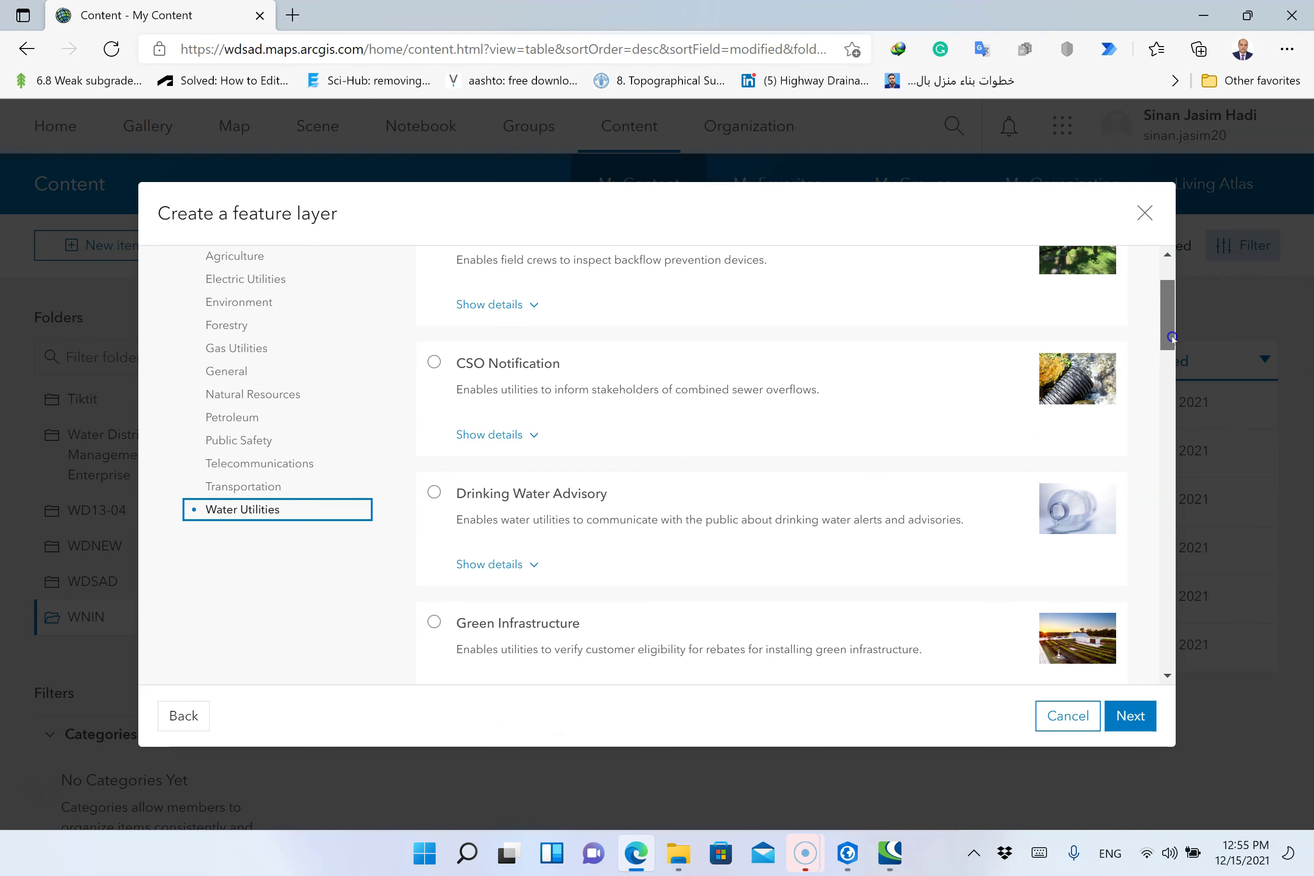
pyautogui.moveTo(1173, 338); pyautogui.dragTo(1148, 413)
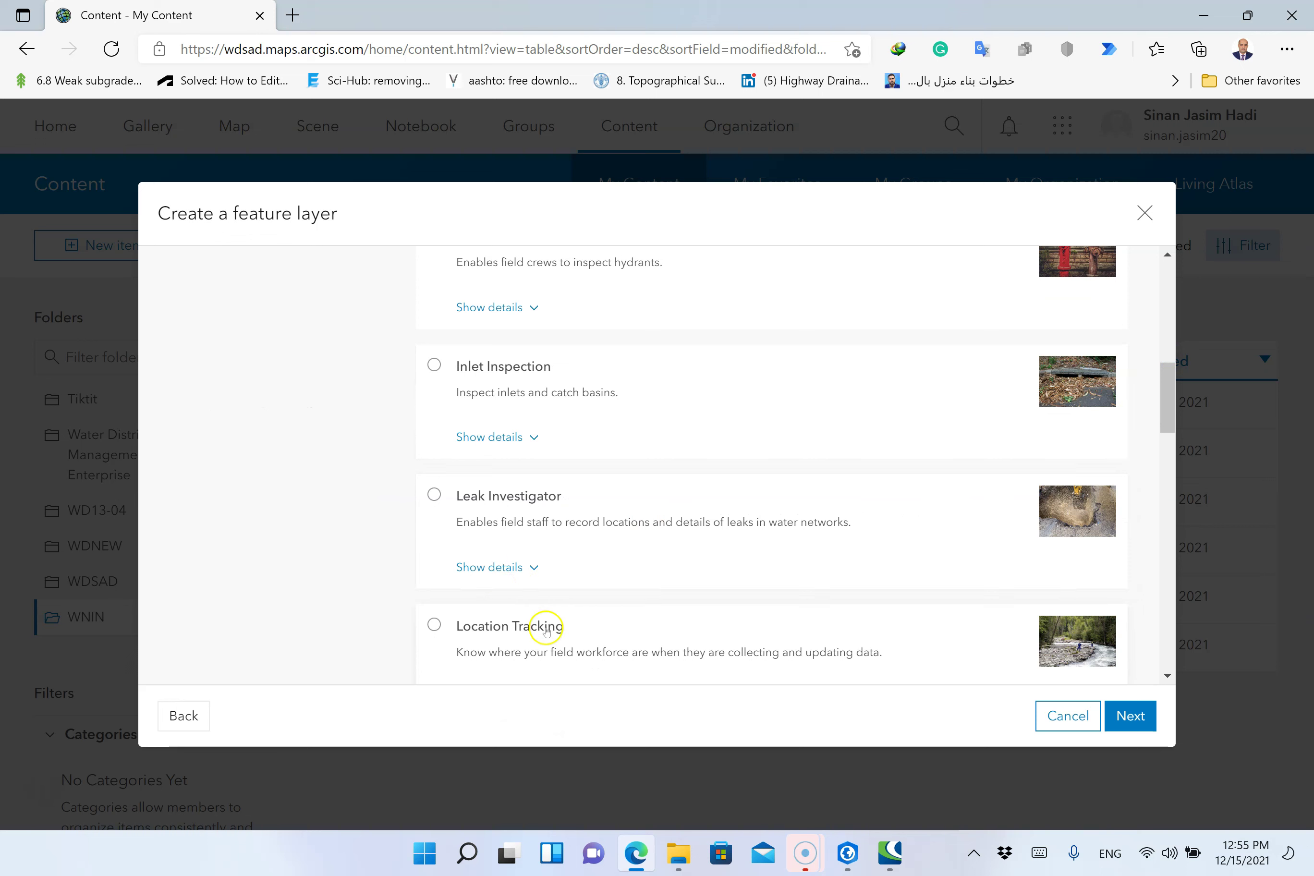
pyautogui.click(540, 500)
pyautogui.click(1132, 717)
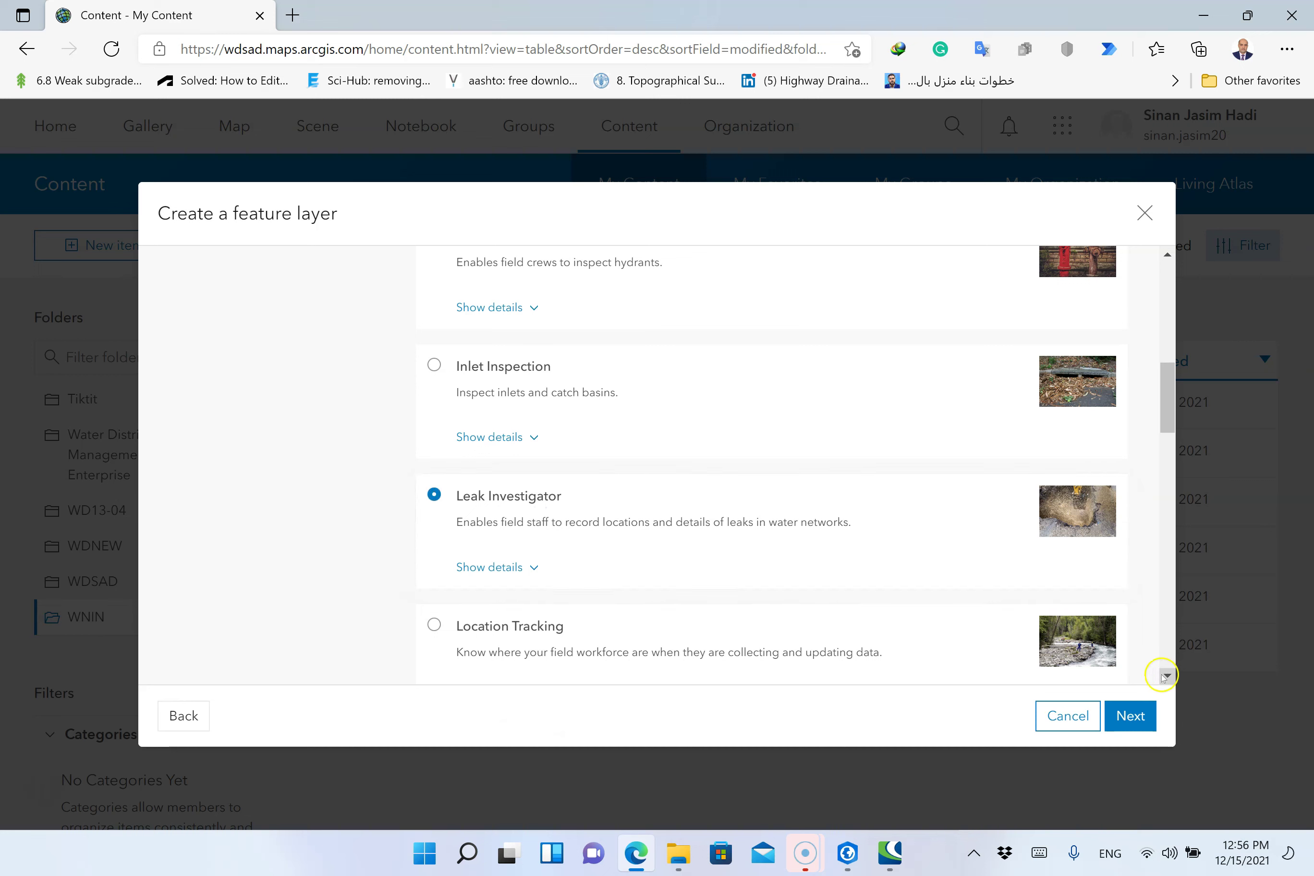
pyautogui.click(1140, 715)
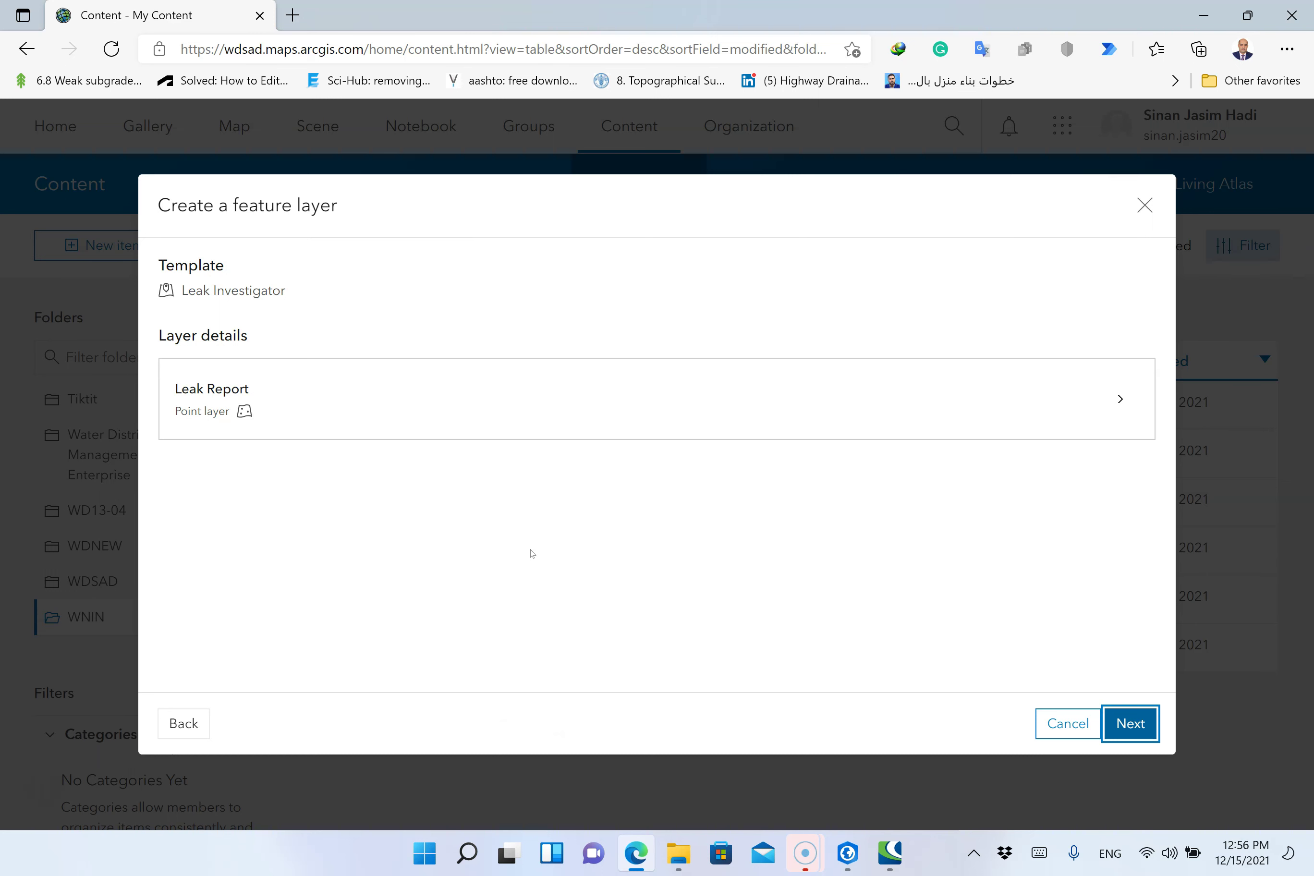
# Accept the Leak Report point layer and enable Z-values in the layer options
pyautogui.click(1133, 725)
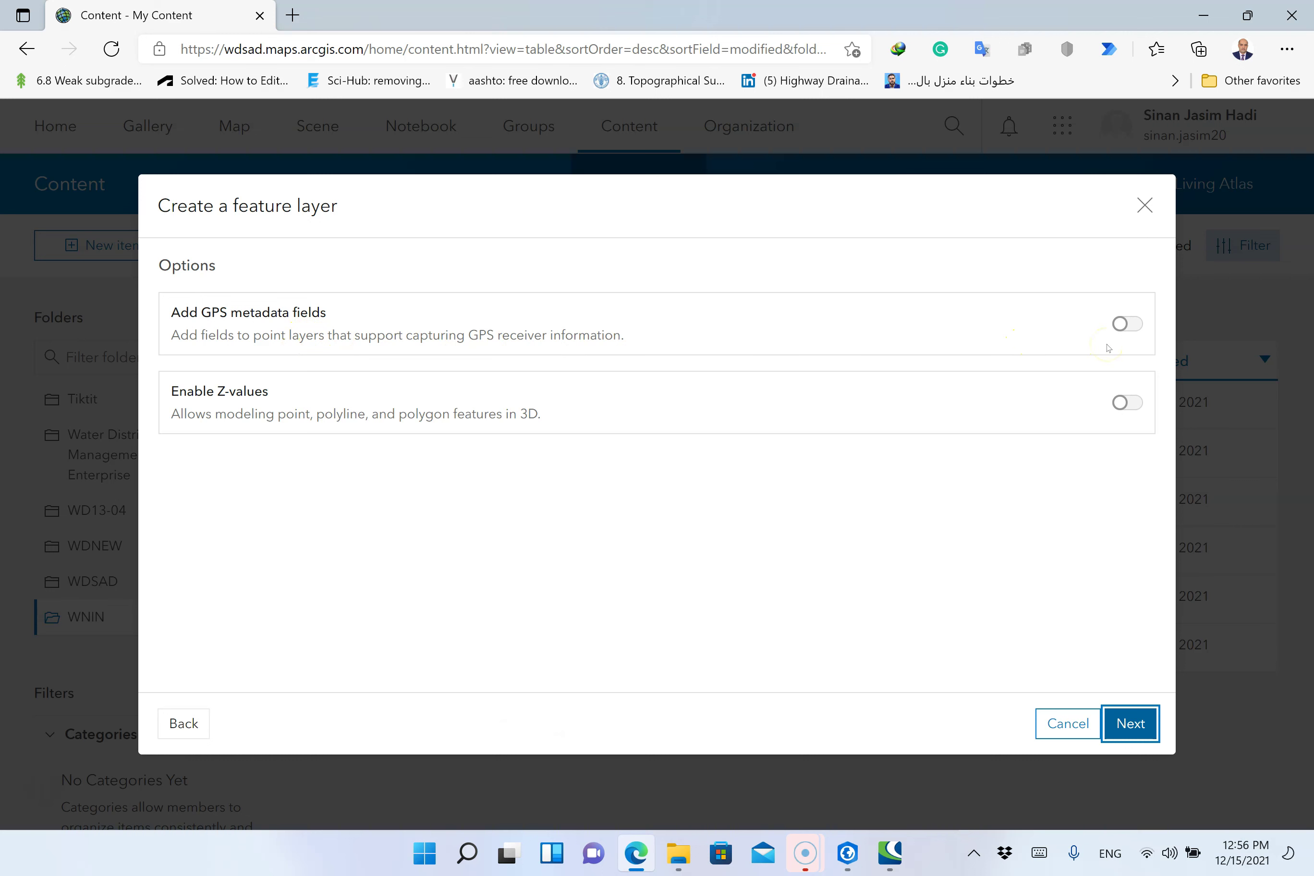
pyautogui.click(1139, 403)
pyautogui.click(1132, 725)
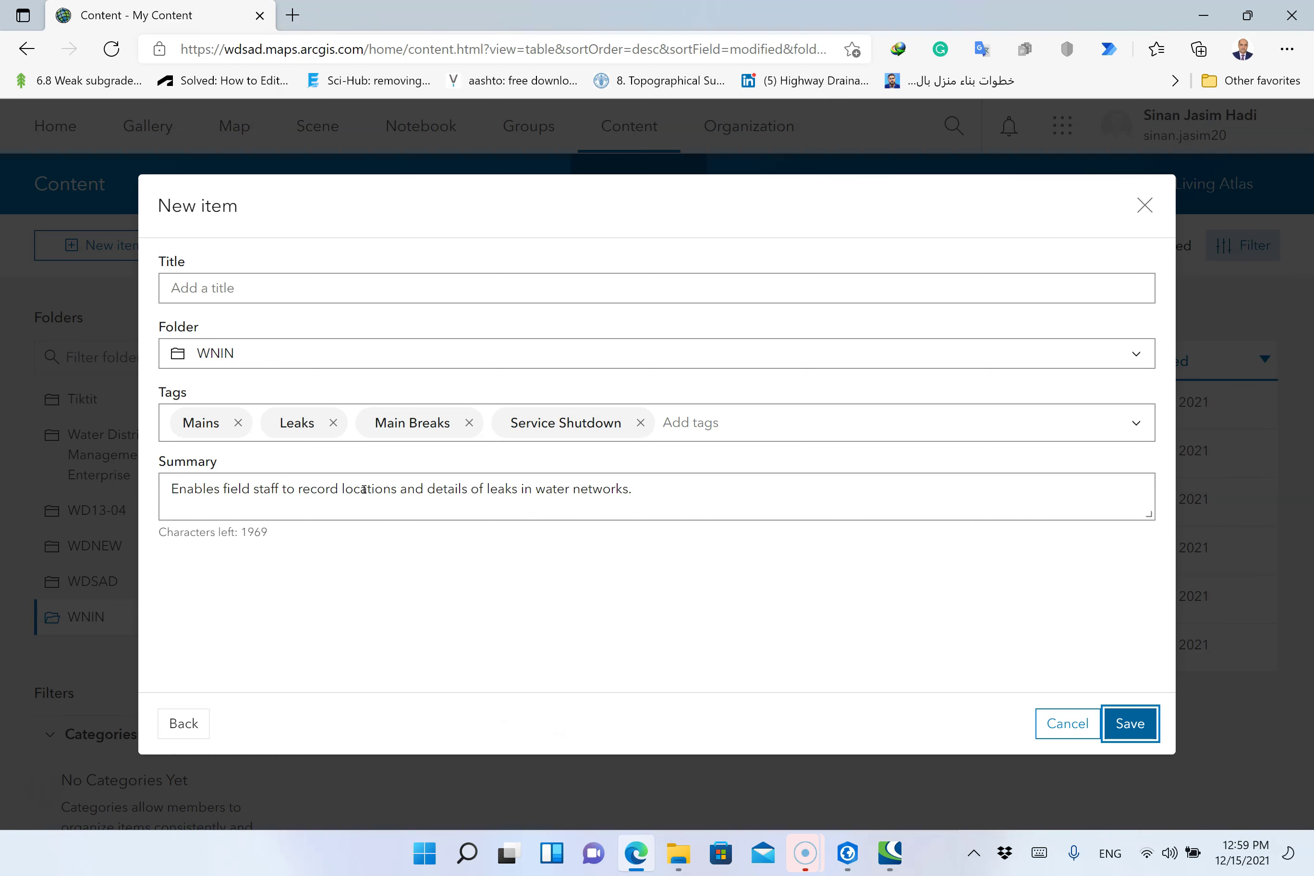
# Title the new item Survey_Mosul_Leaks and save it in the WNIN folder with the template's tags and summary
pyautogui.click(231, 490)
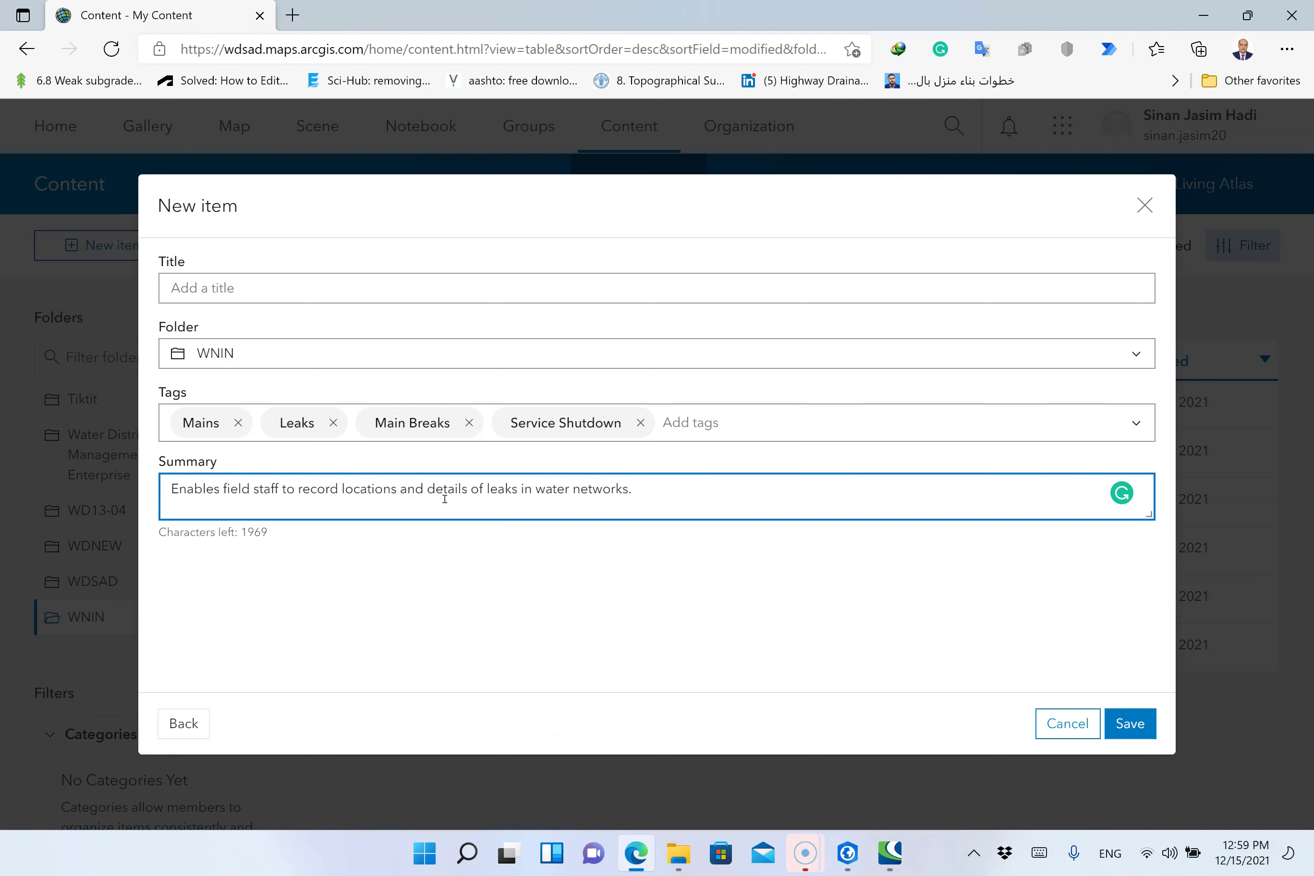
pyautogui.click(500, 507)
pyautogui.click(1129, 725)
pyautogui.click(260, 290)
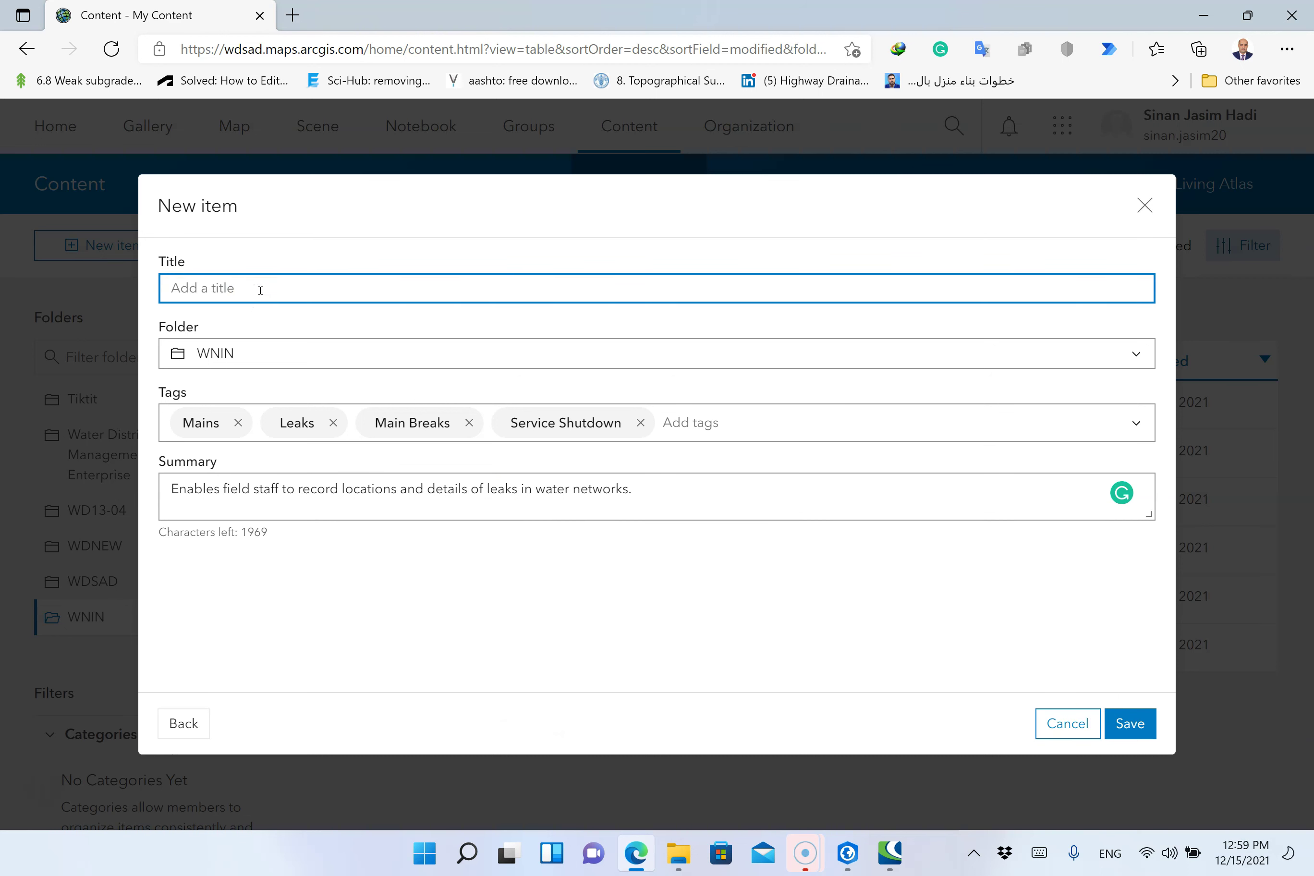
pyautogui.click(260, 291)
pyautogui.write('Survey_Mosul_Leaks')
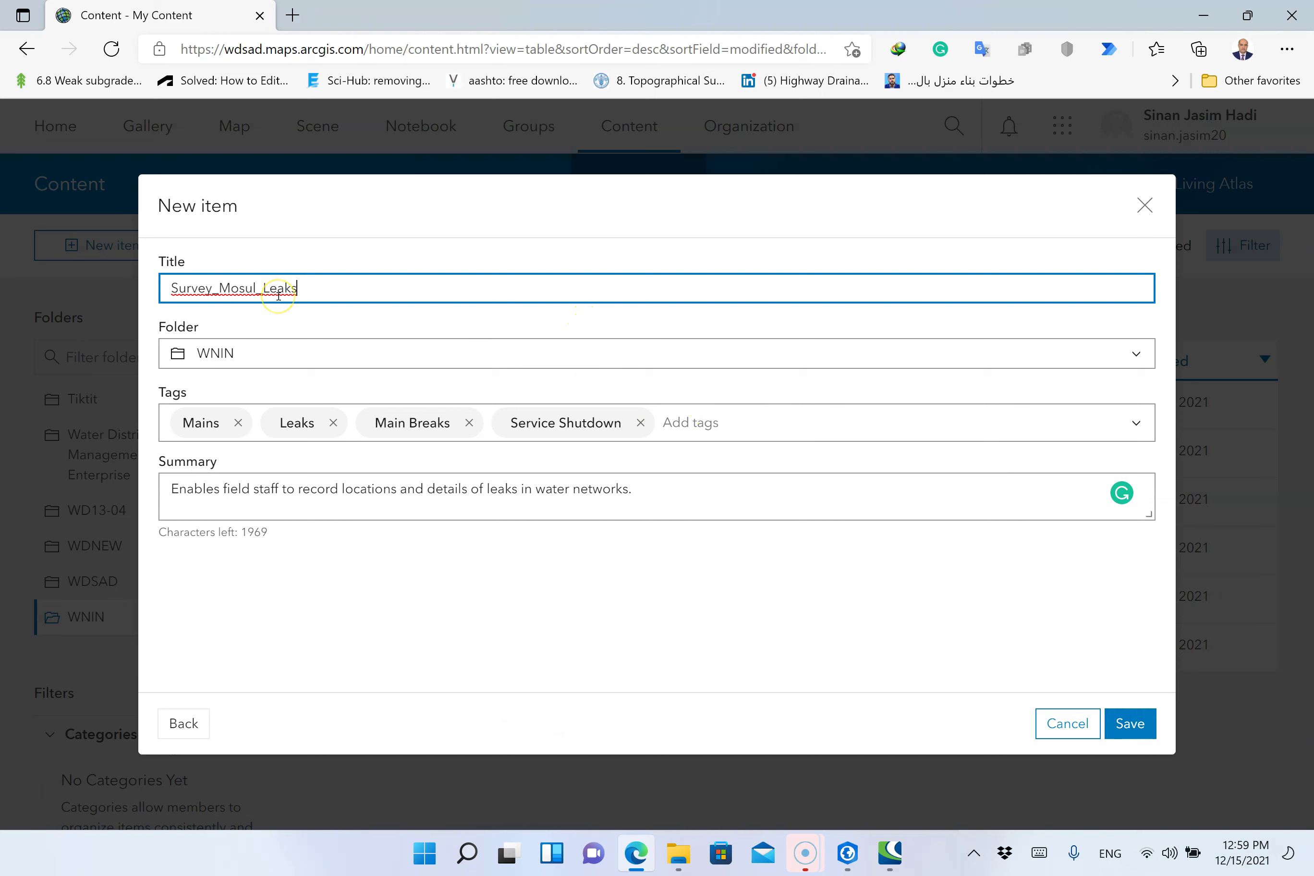
pyautogui.click(314, 294)
pyautogui.click(1131, 722)
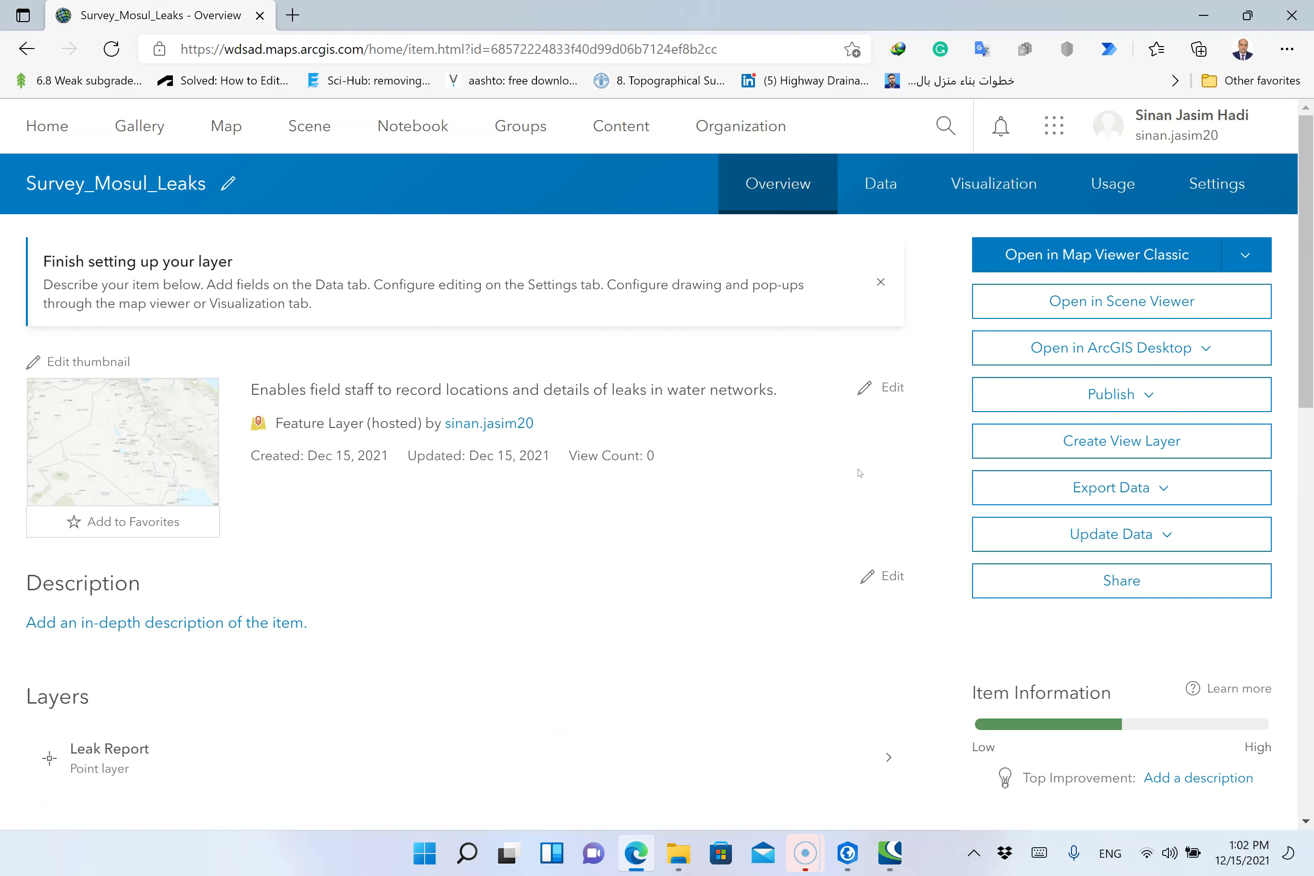
# Open the new layer in Map Viewer Classic, browse the layers in My Content and bring up the feature editing templates
pyautogui.click(1093, 253)
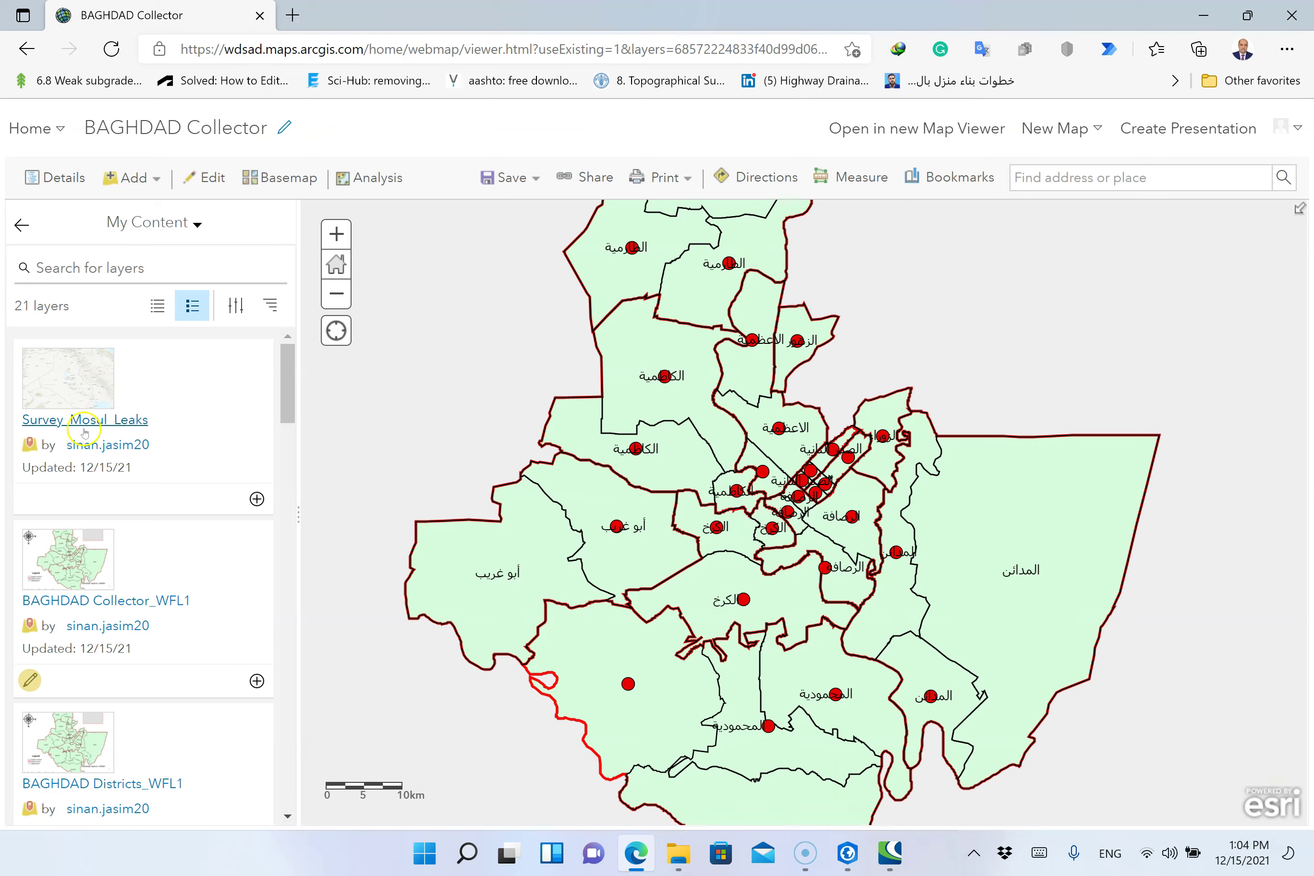
pyautogui.scroll(-6, 173, 605)
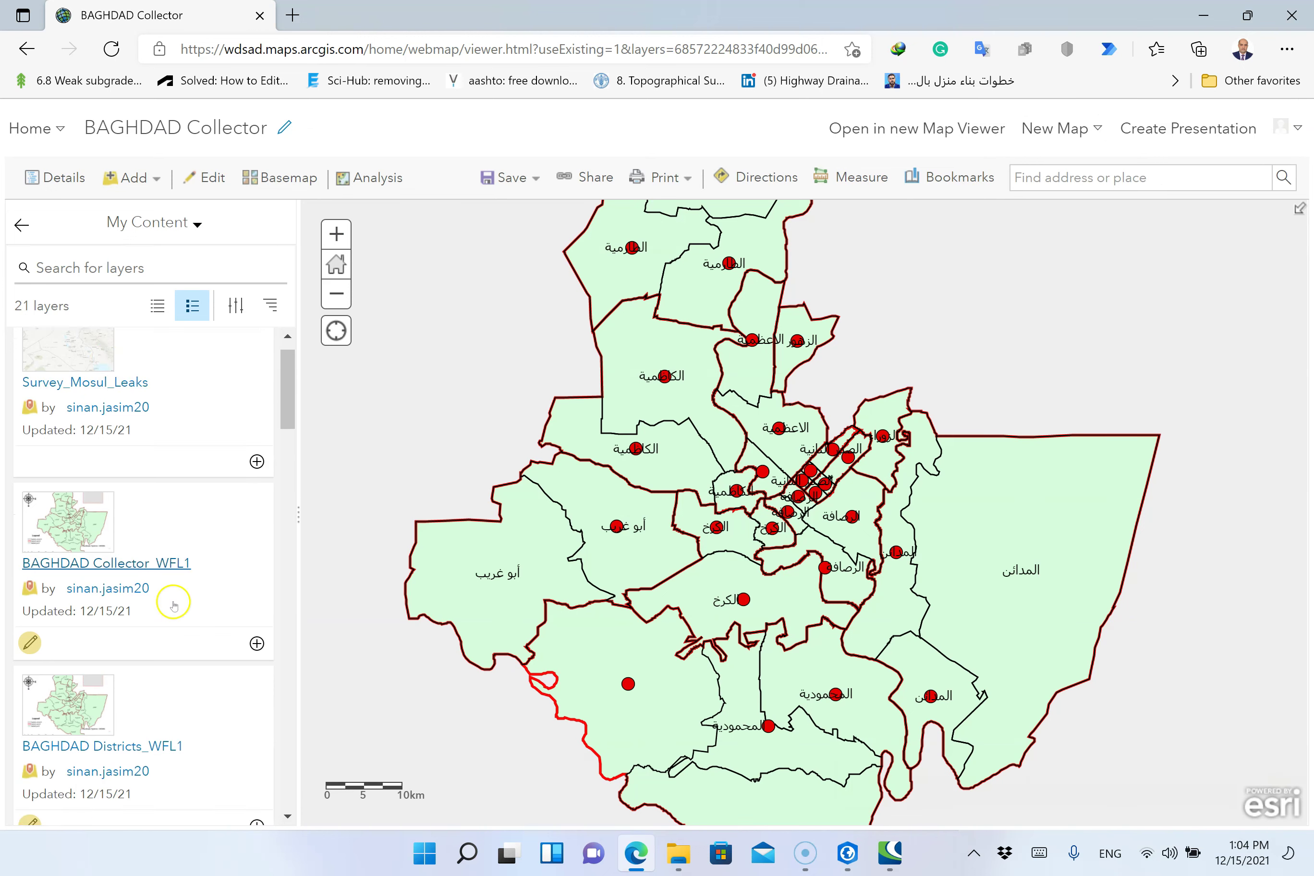
pyautogui.scroll(-4, 173, 605)
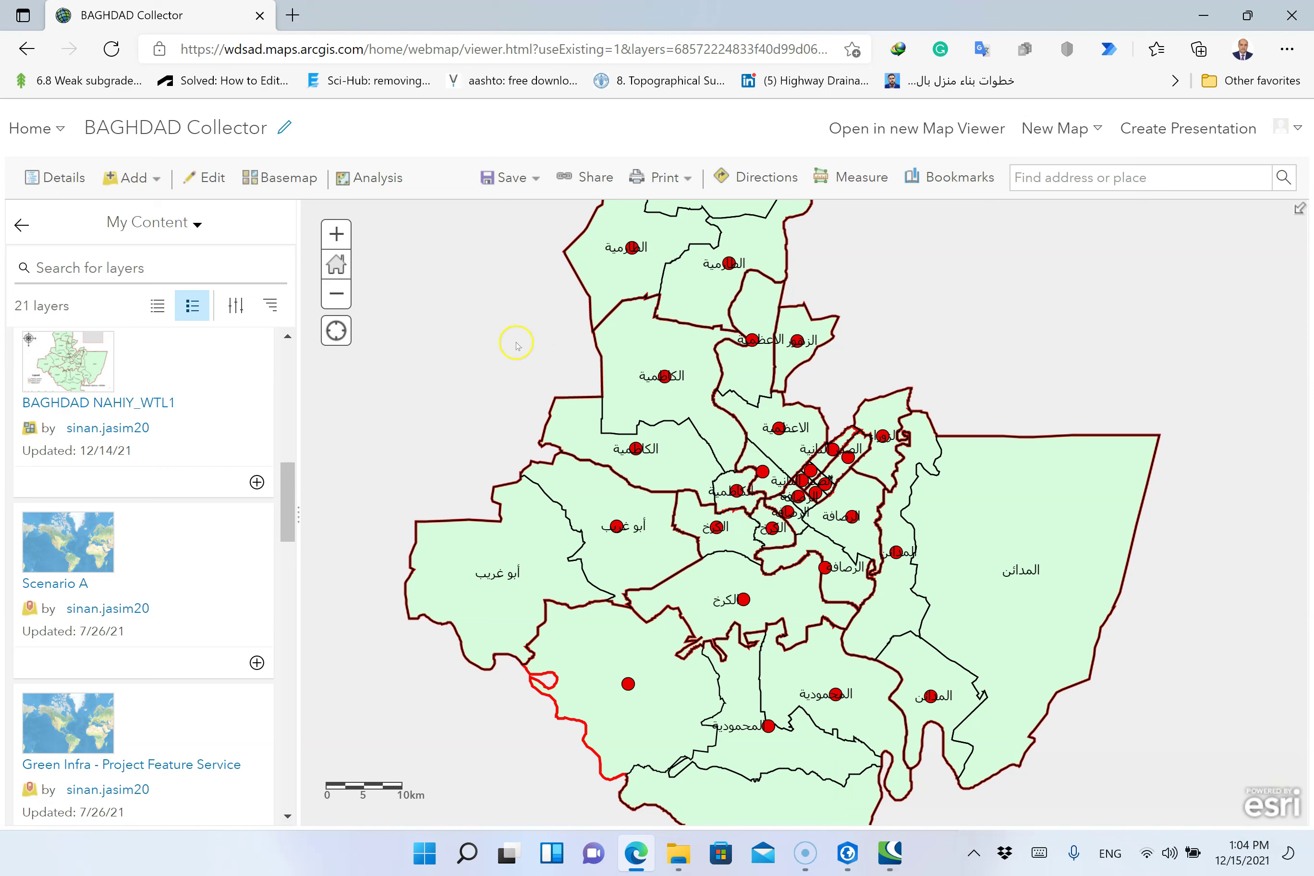
pyautogui.click(206, 178)
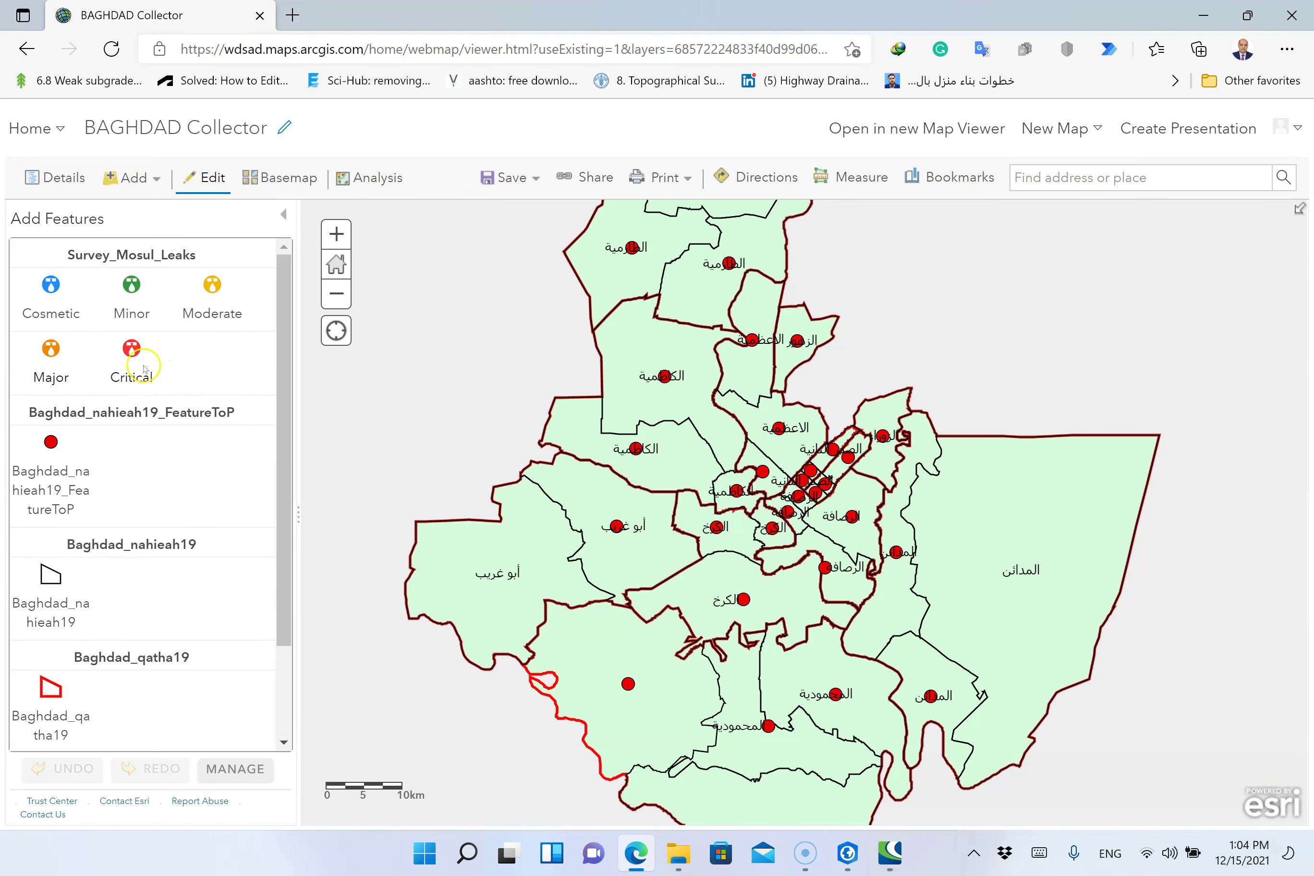
# Try to sketch a Baghdad_nahieah19 polygon in the empty area northeast of the mapped districts
pyautogui.click(52, 588)
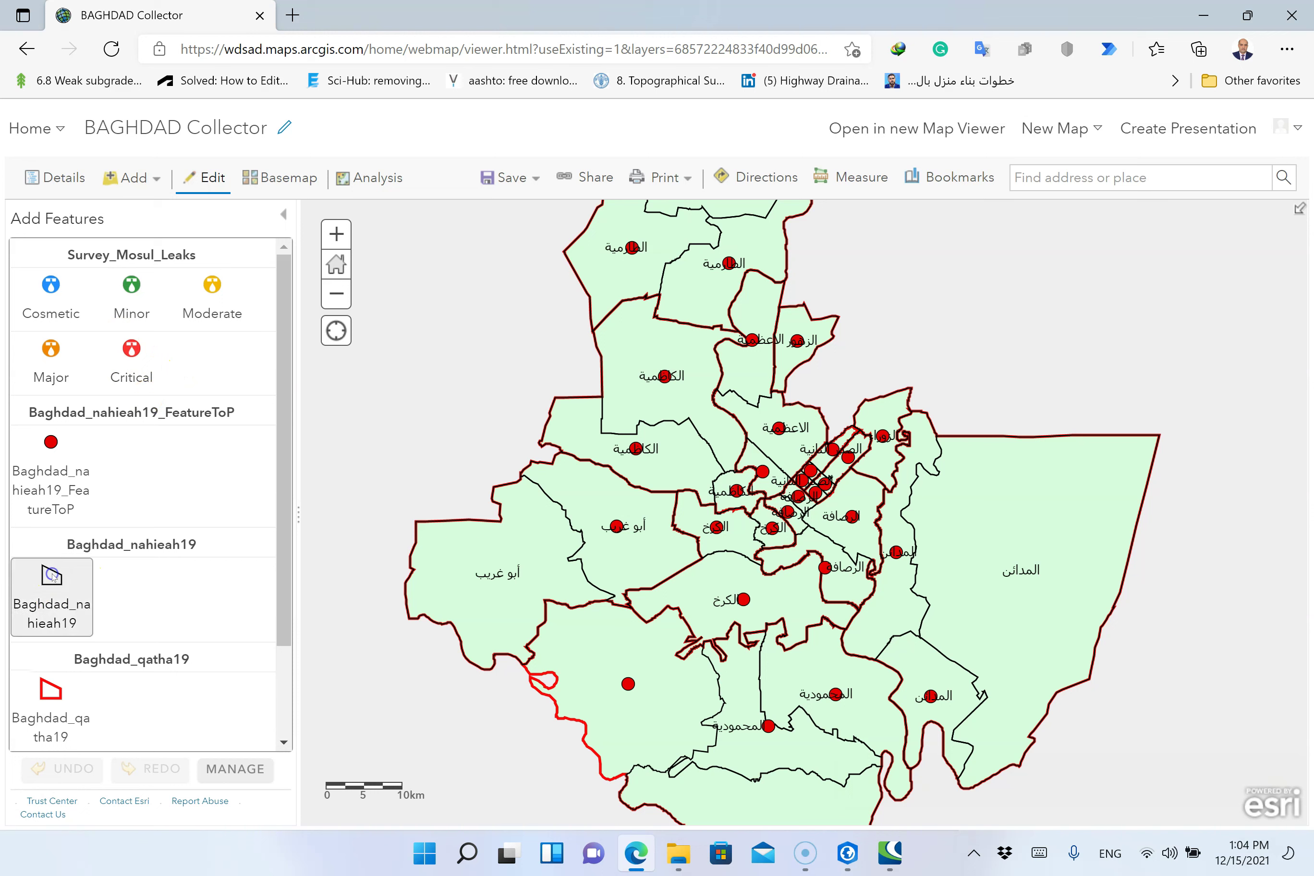
pyautogui.click(1031, 299)
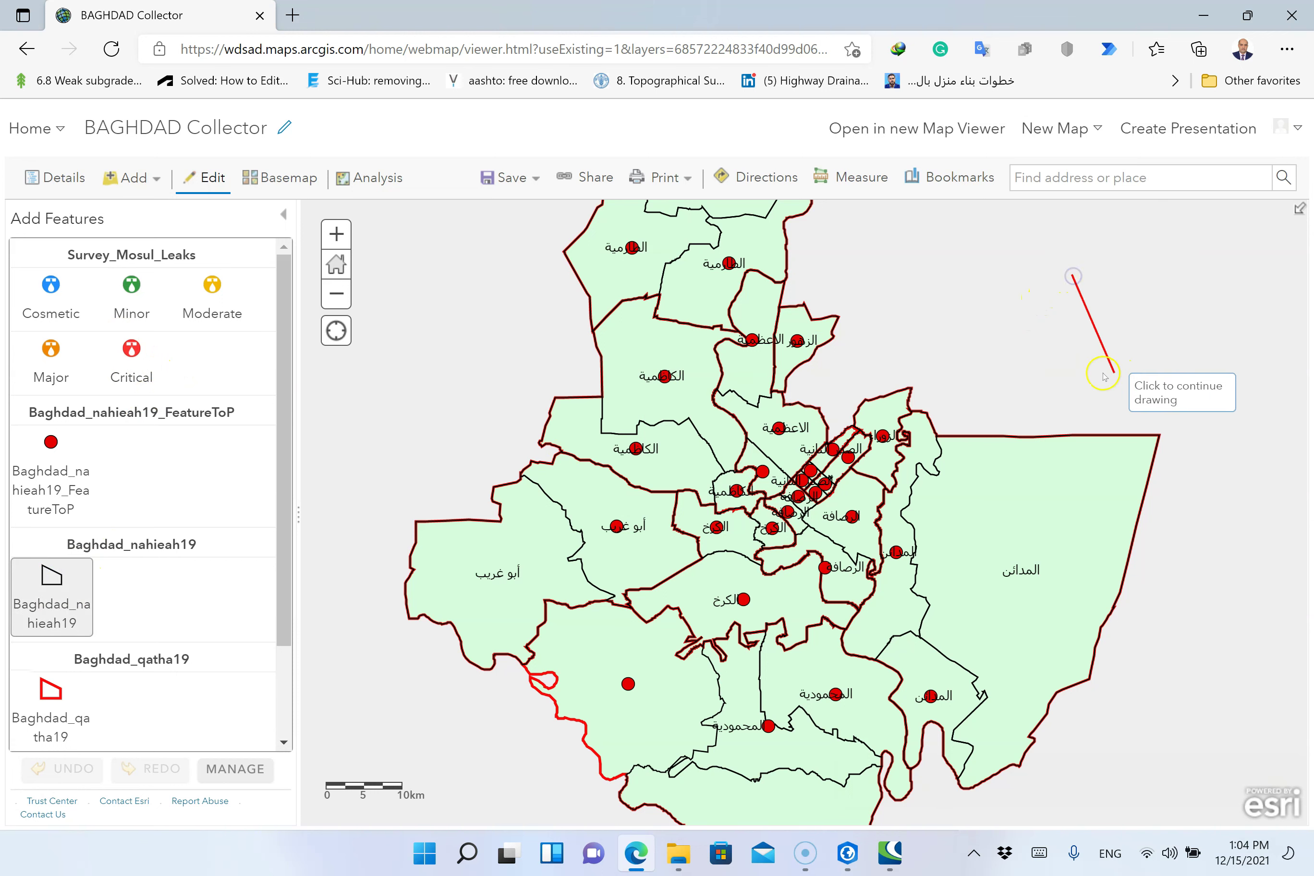
pyautogui.rightClick(1057, 368)
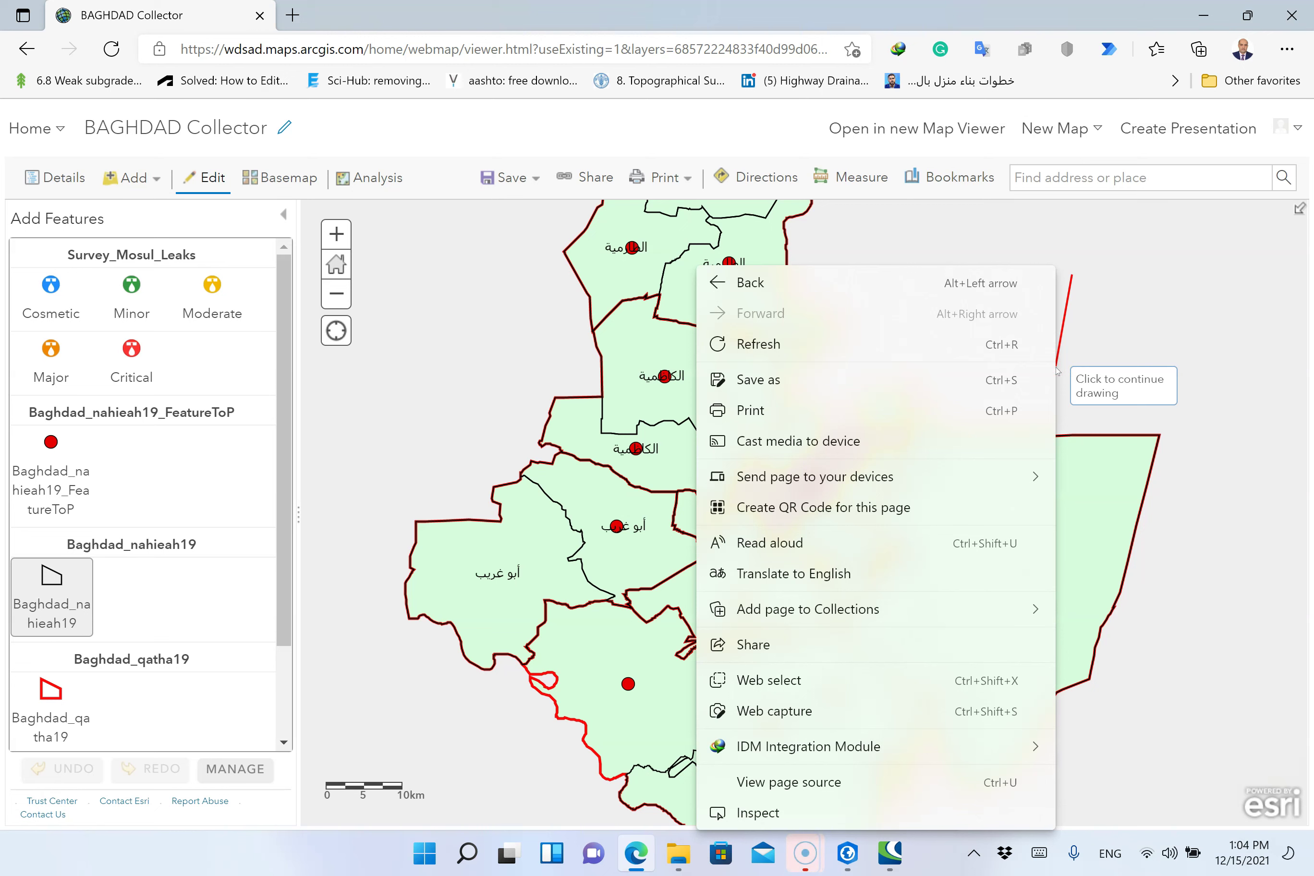
pyautogui.click(600, 151)
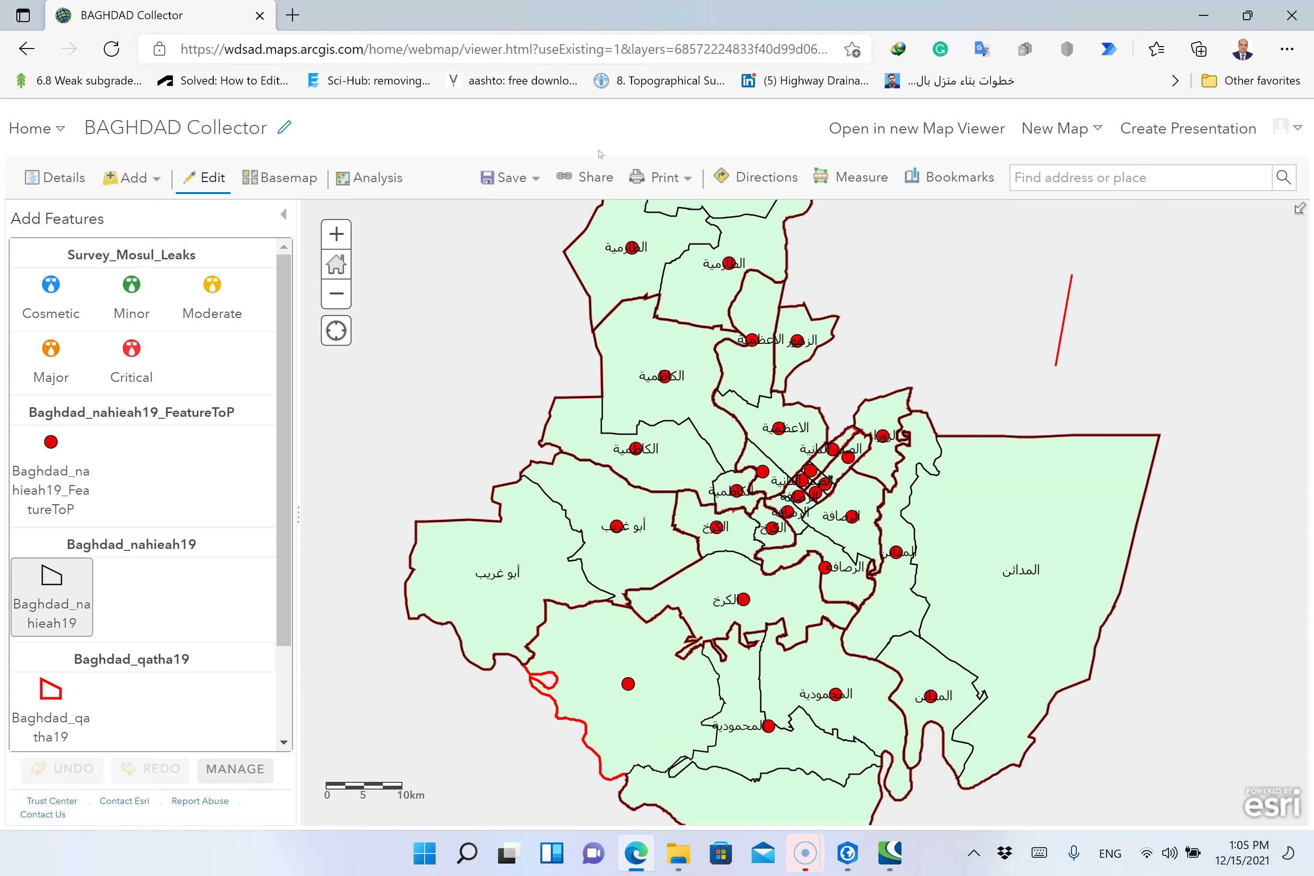
# Switch to ArcGIS Pro to view the BAGHDAD Collector map, return to the browser and discard the unfinished polygon sketch
pyautogui.hotkey('alt', 'Tab')
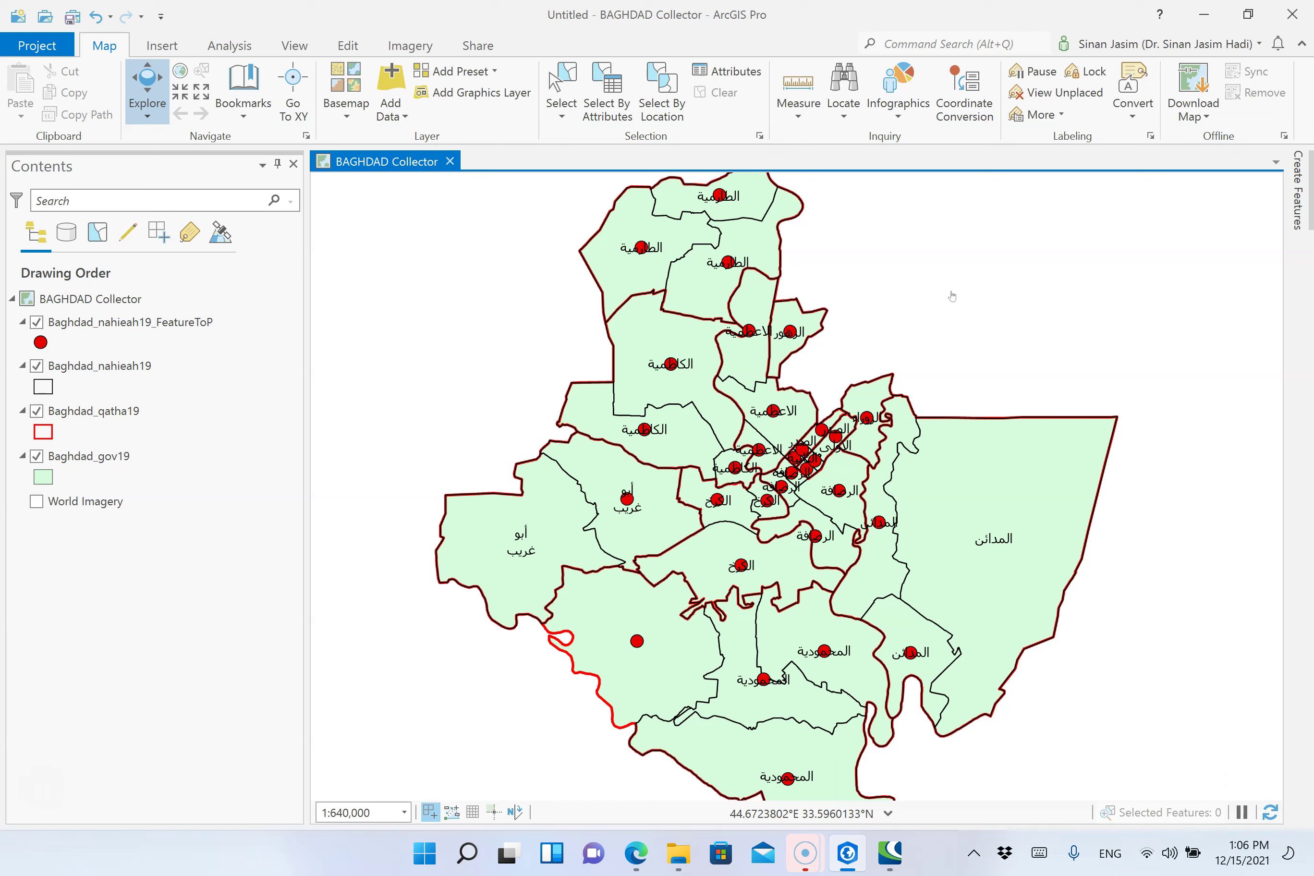
pyautogui.click(871, 449)
pyautogui.click(636, 853)
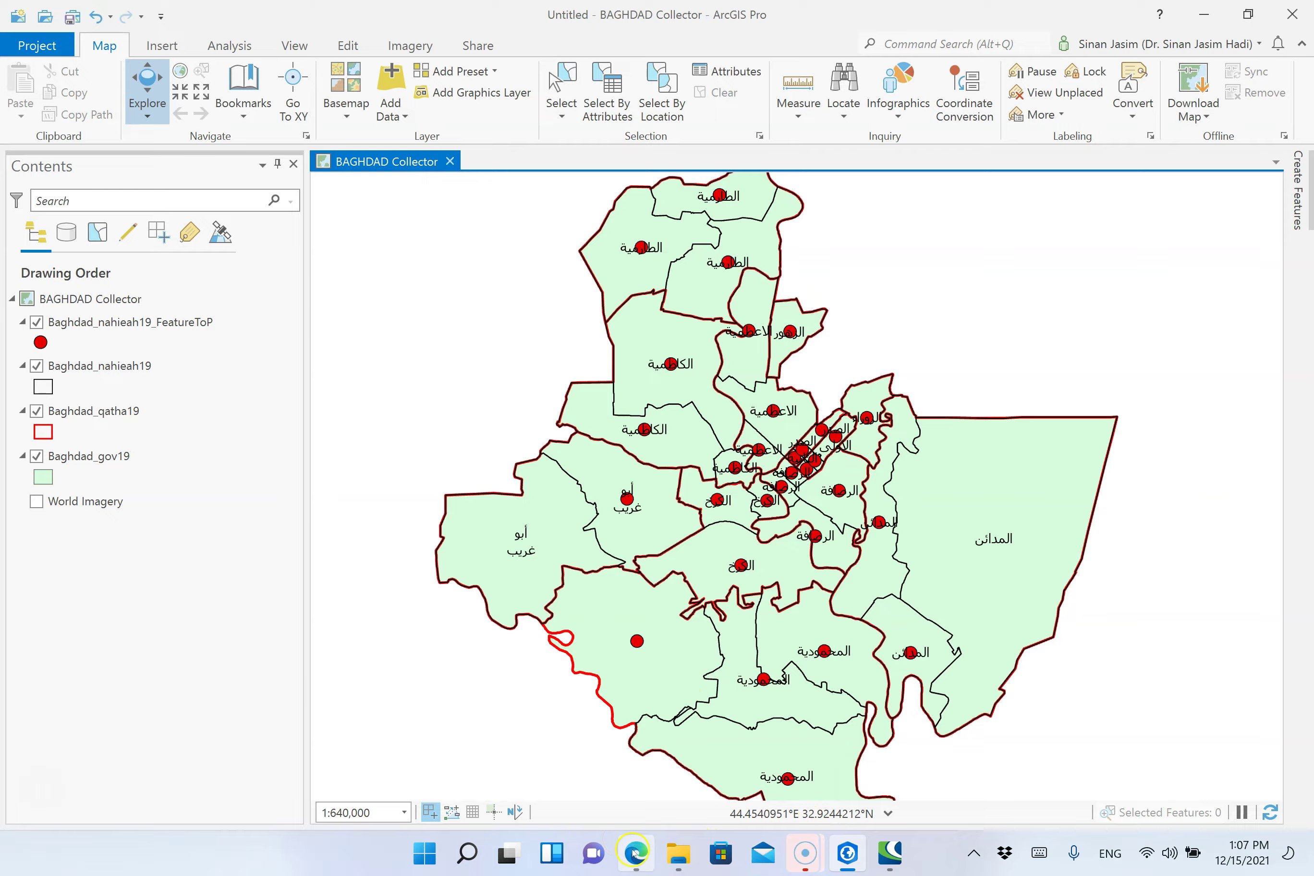
pyautogui.press('Escape')
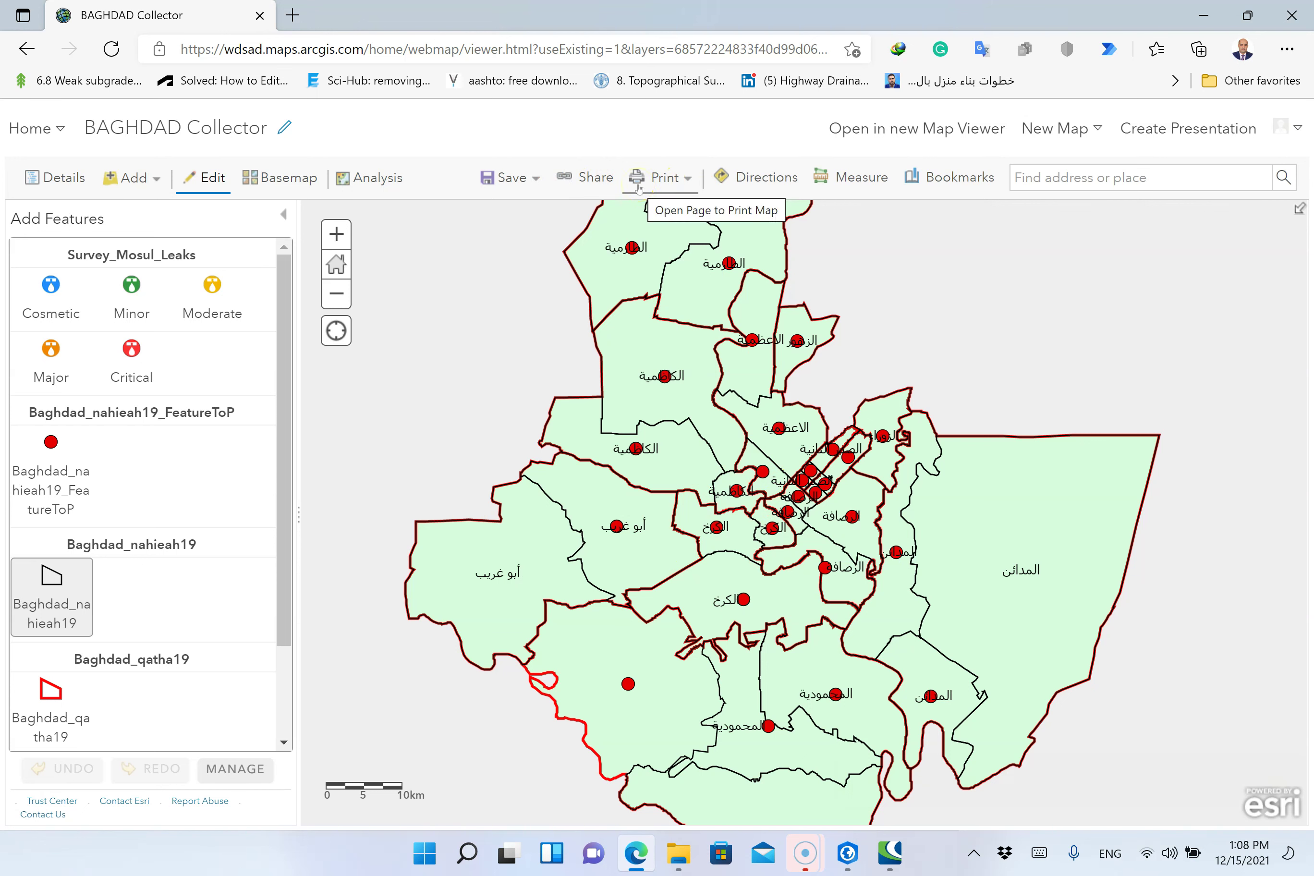
# Open the BAGHDAD Collector map's sharing options, select the link to the map and close the sharing options
pyautogui.click(588, 180)
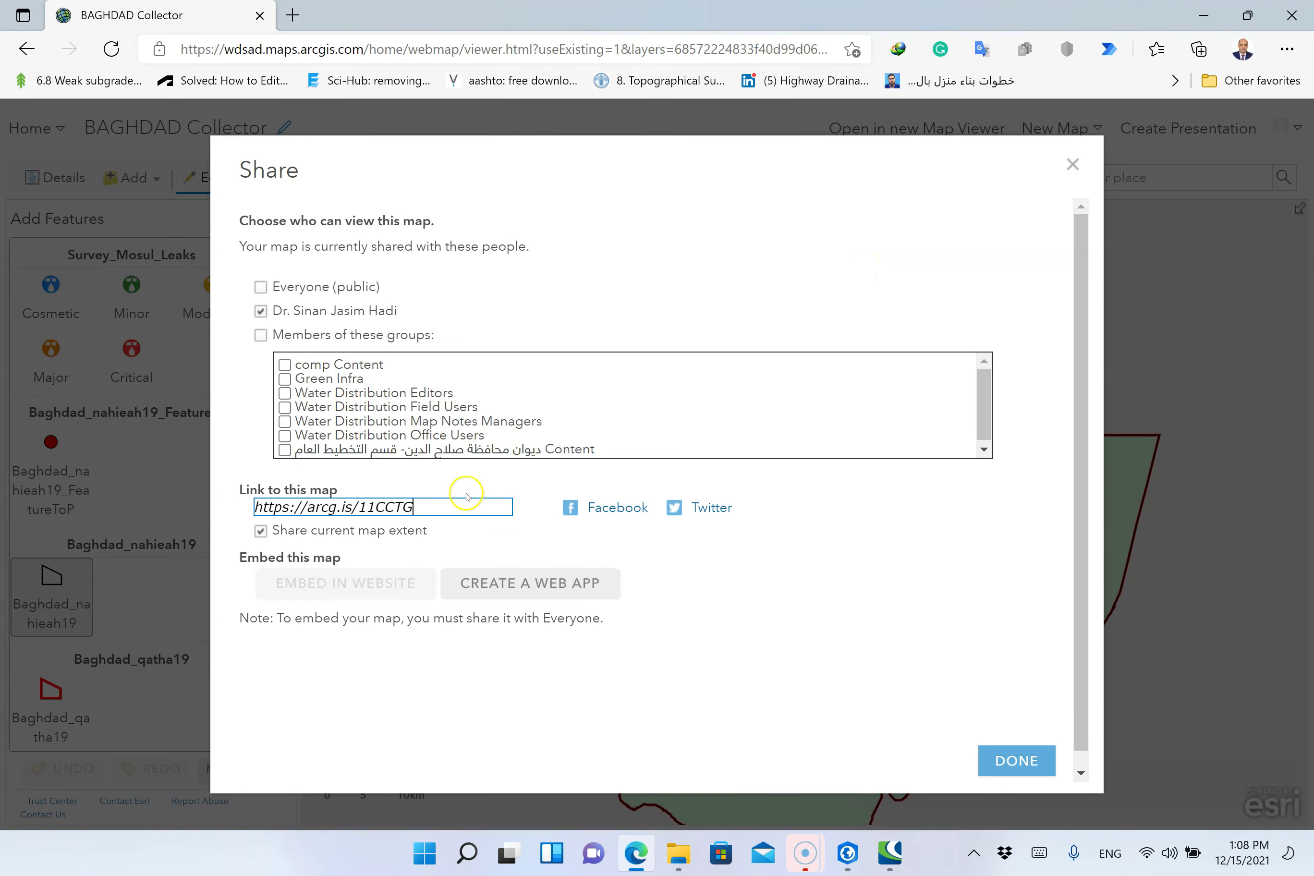
pyautogui.moveTo(435, 506); pyautogui.dragTo(244, 500)
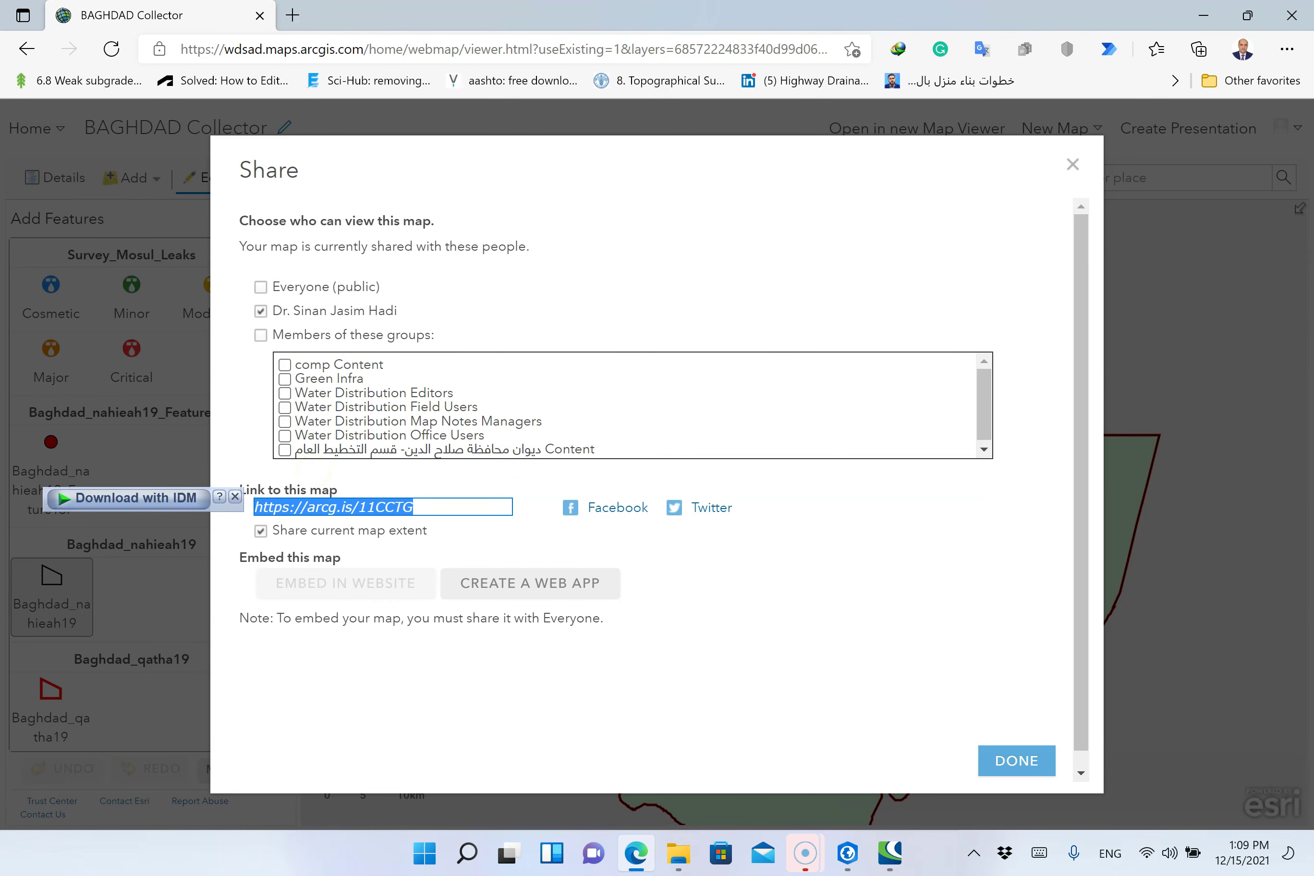
pyautogui.rightClick(389, 510)
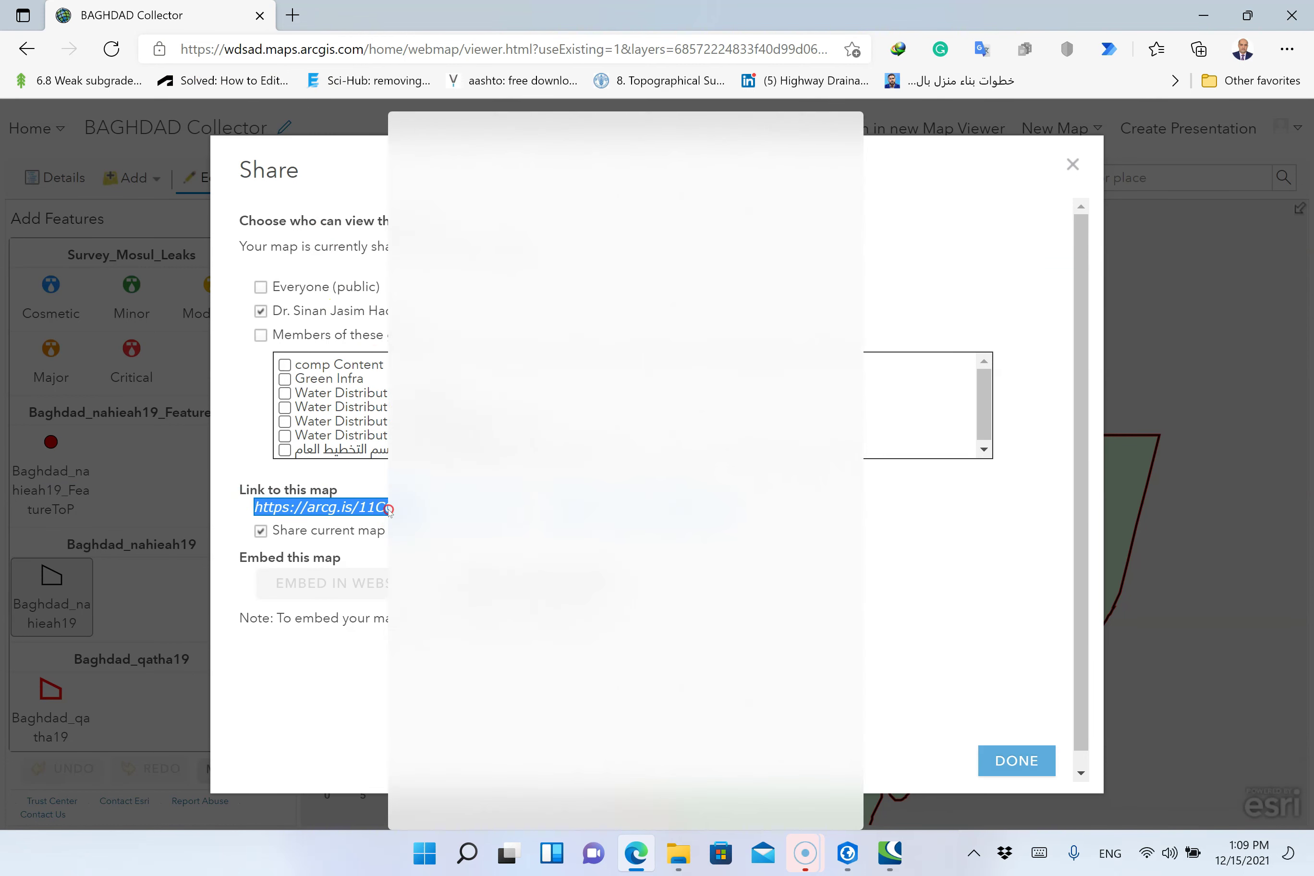
pyautogui.click(333, 492)
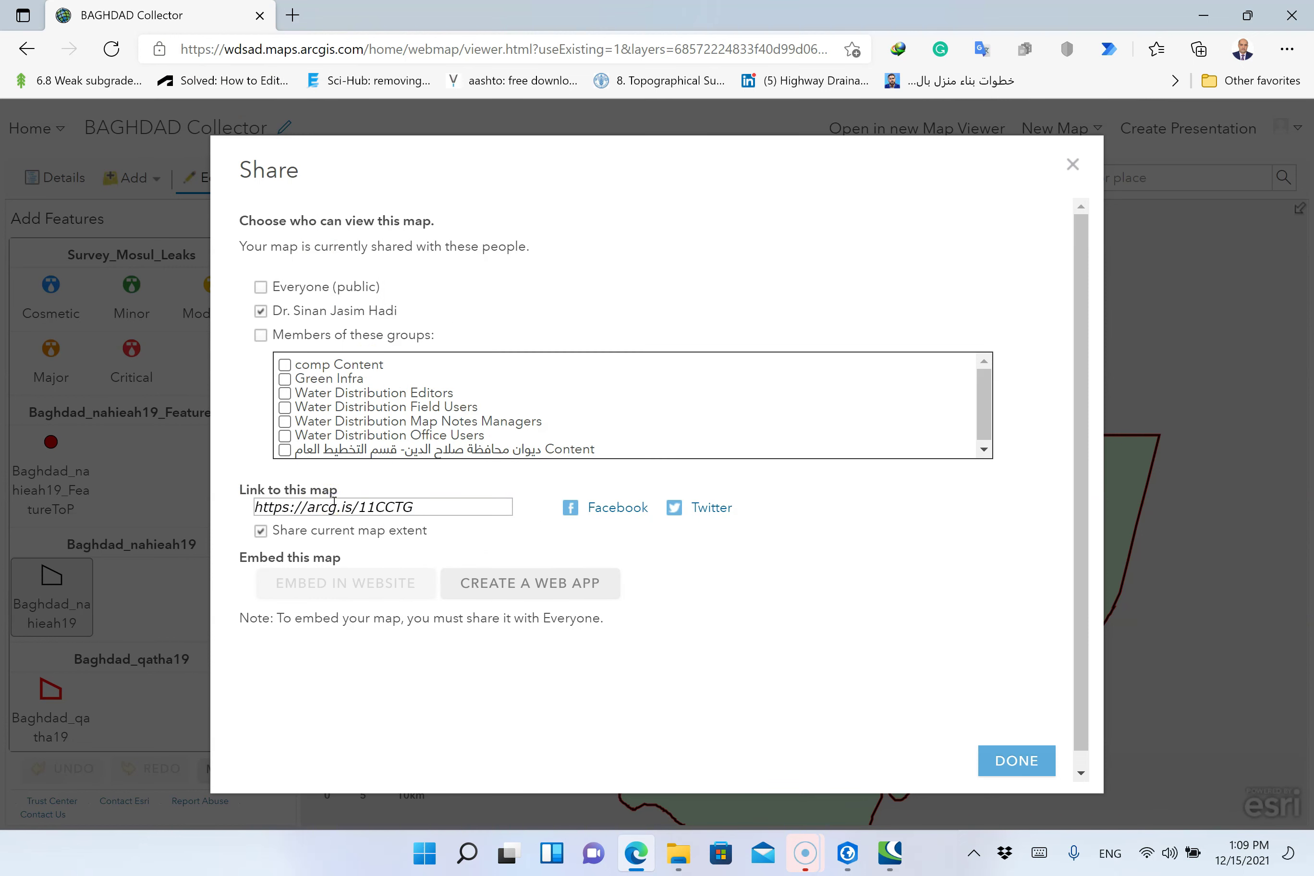
pyautogui.click(333, 502)
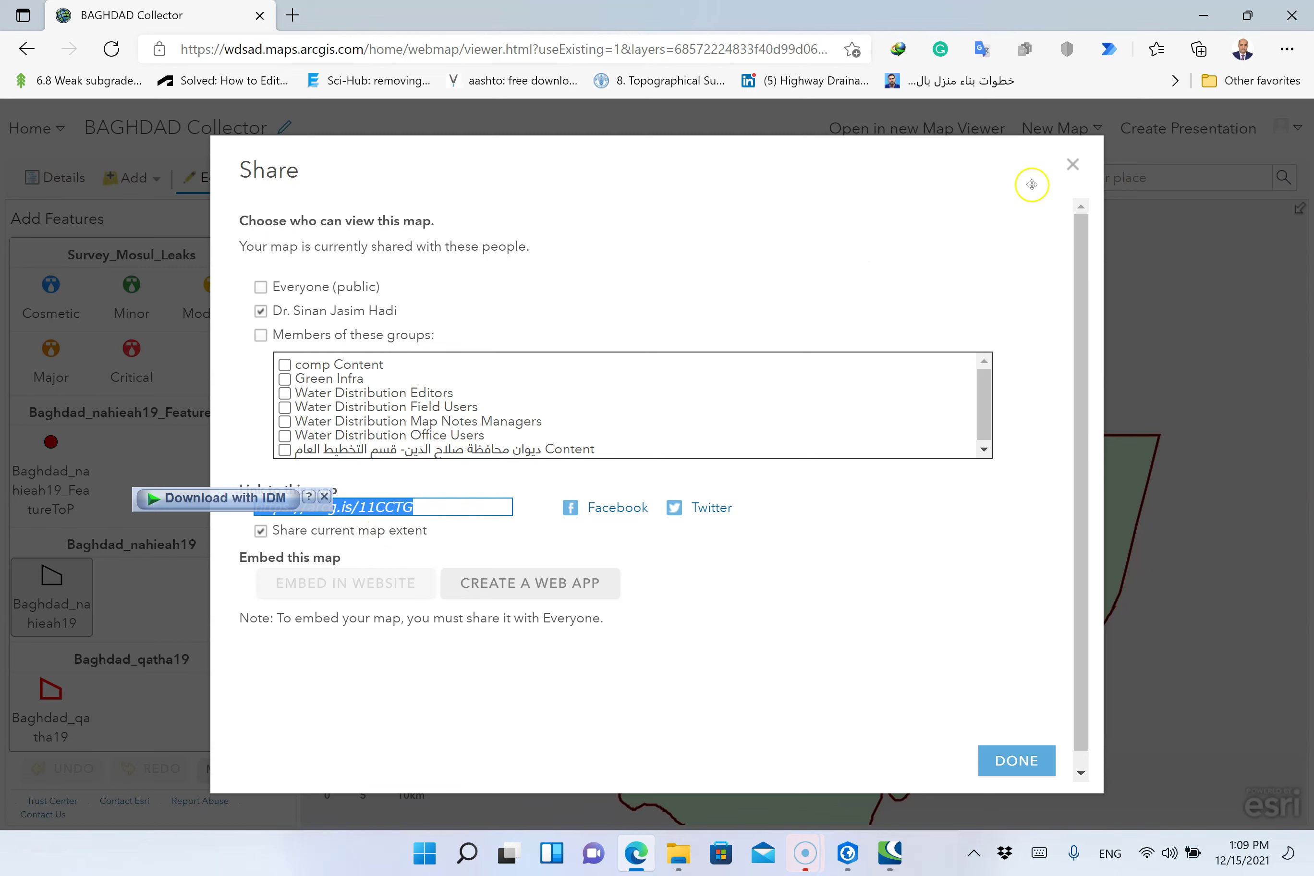
pyautogui.click(1073, 165)
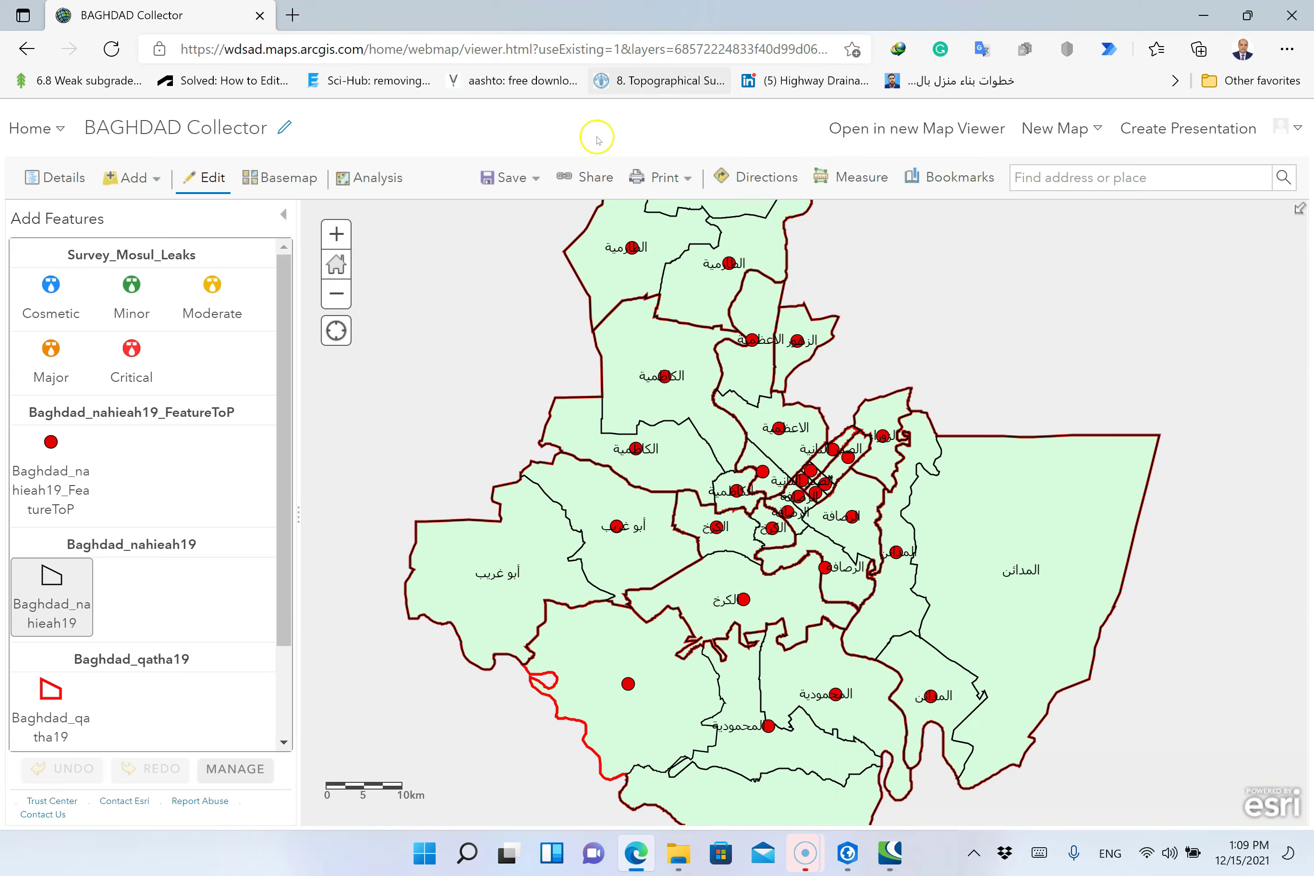
# Start creating a web app from the map's sharing options and browse the configurable app templates, including Route/Get Directions
pyautogui.click(573, 176)
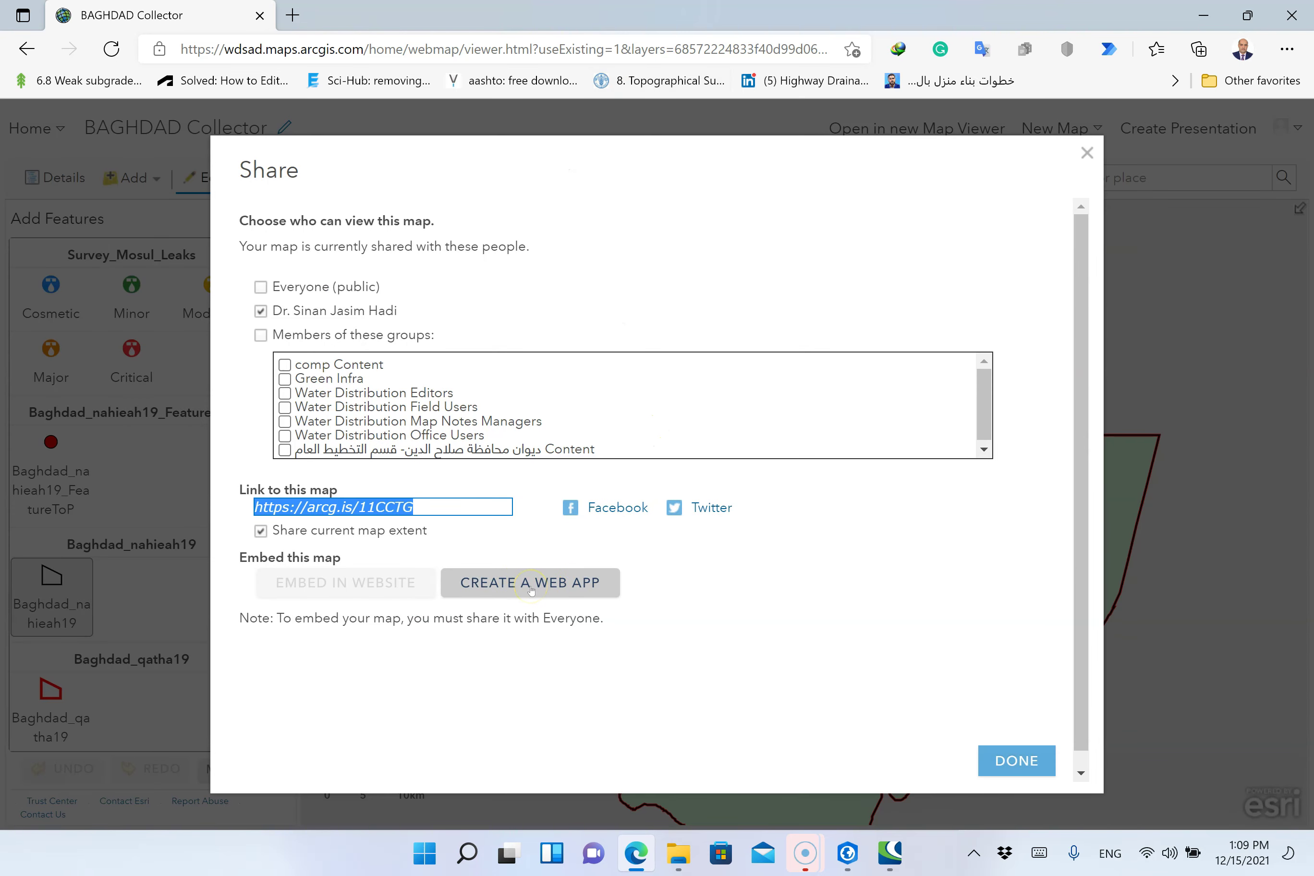
pyautogui.click(532, 591)
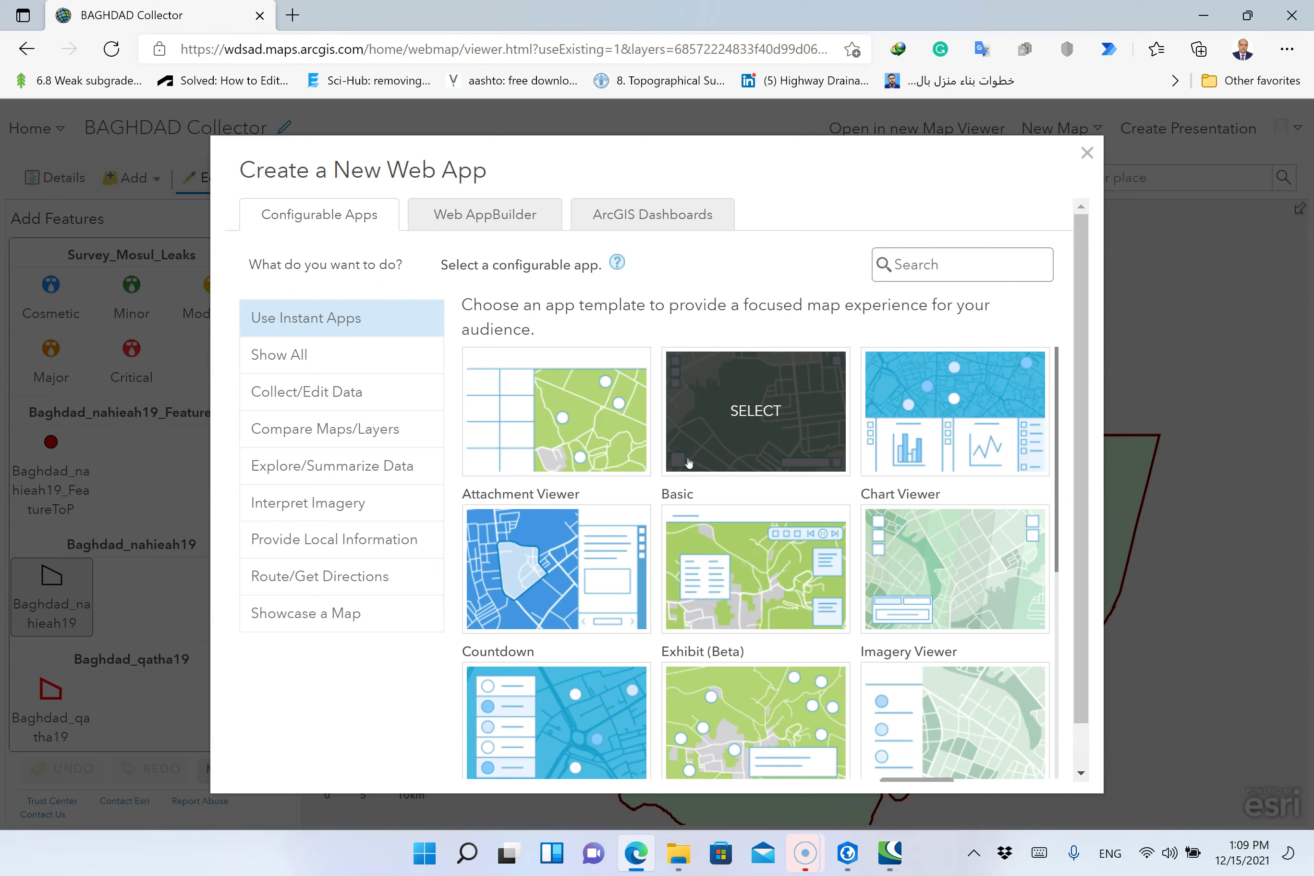
pyautogui.scroll(-7, 689, 464)
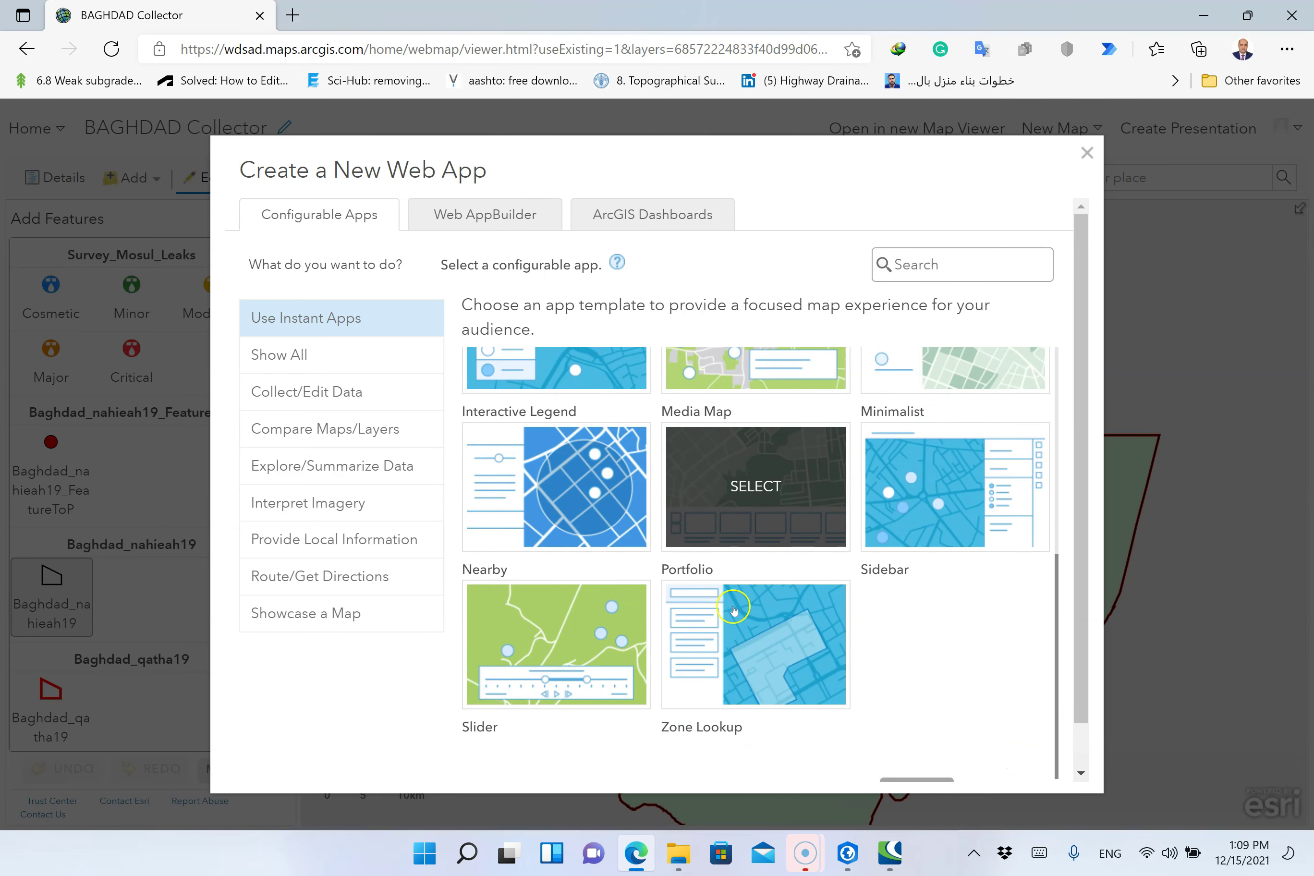
pyautogui.click(590, 547)
pyautogui.click(337, 572)
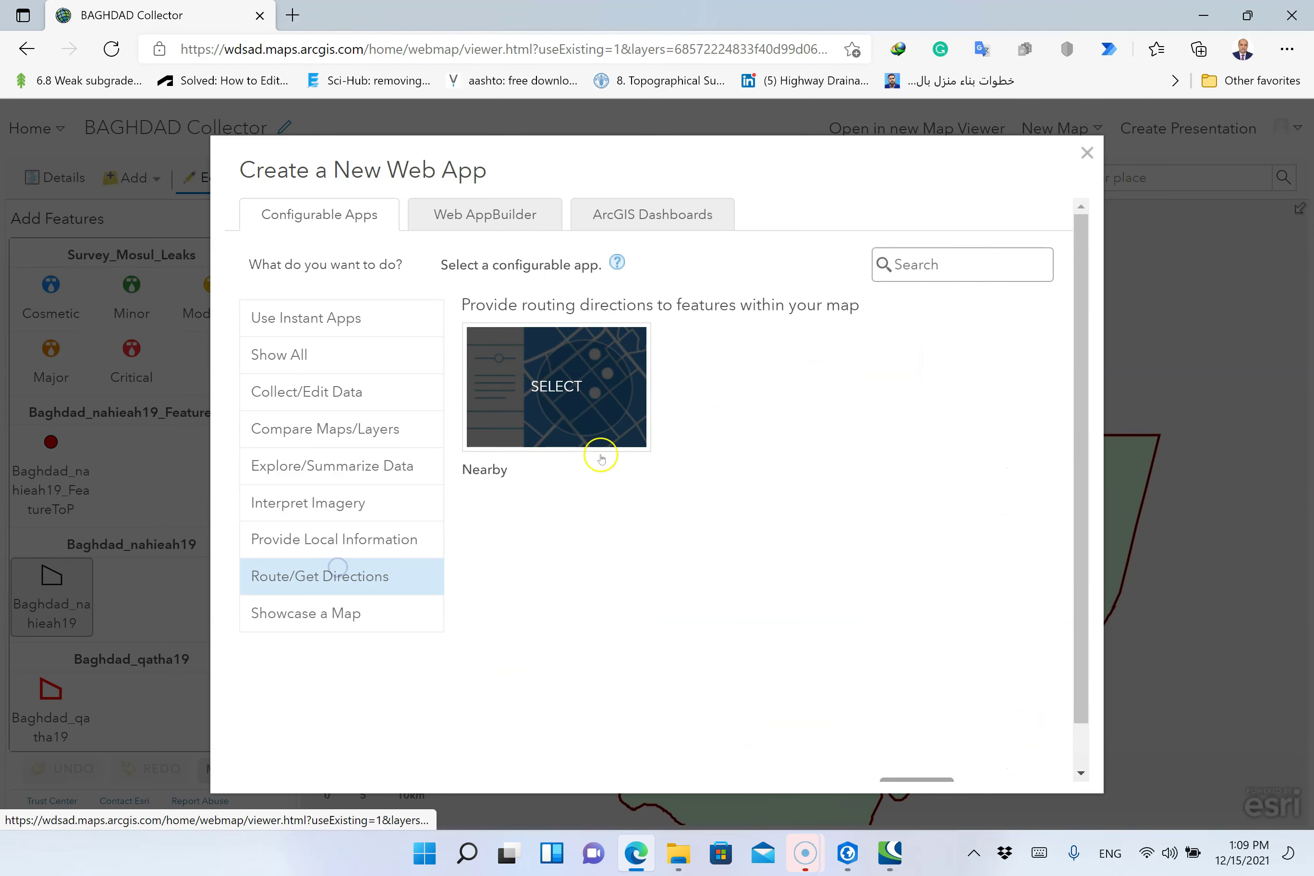
pyautogui.click(297, 317)
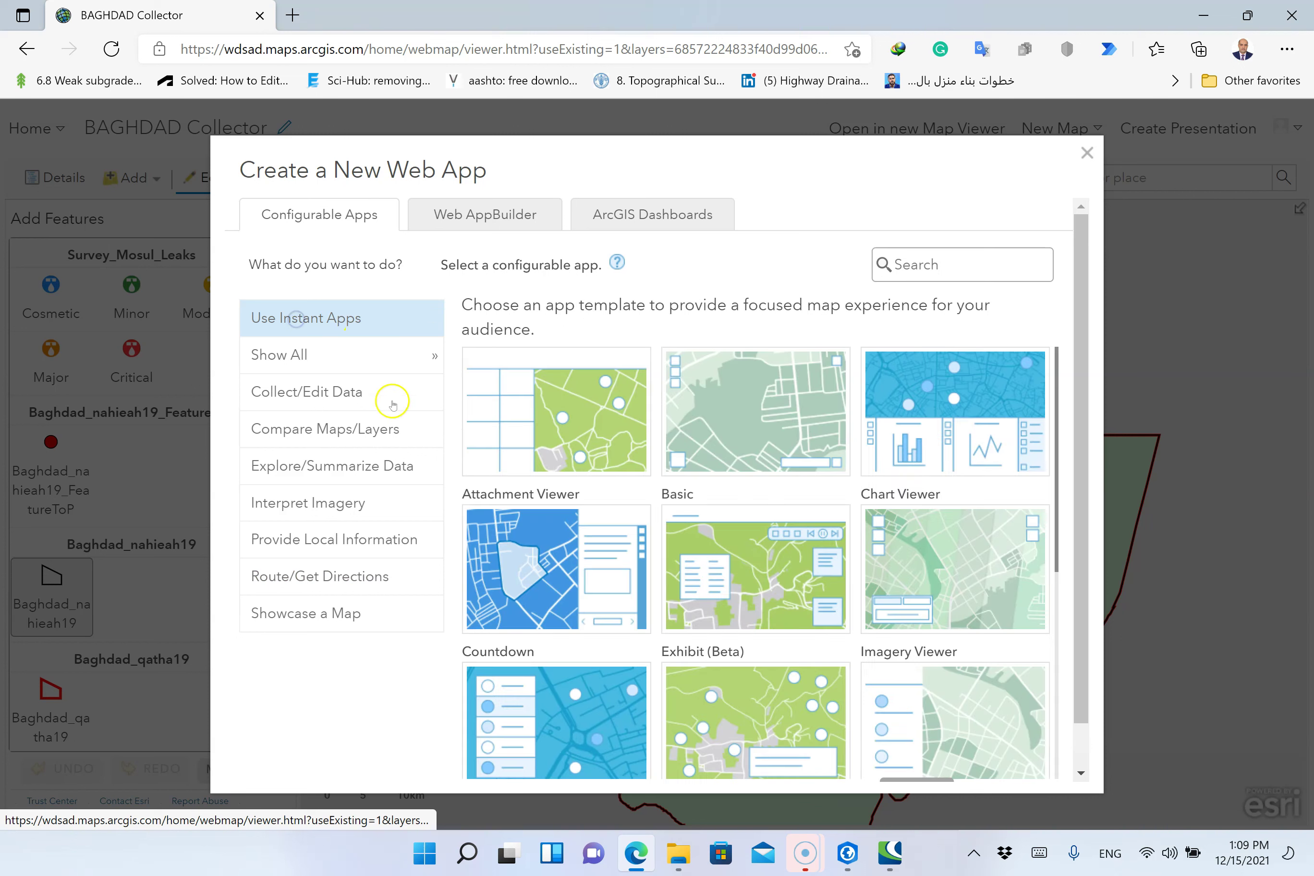
pyautogui.click(507, 215)
pyautogui.click(354, 221)
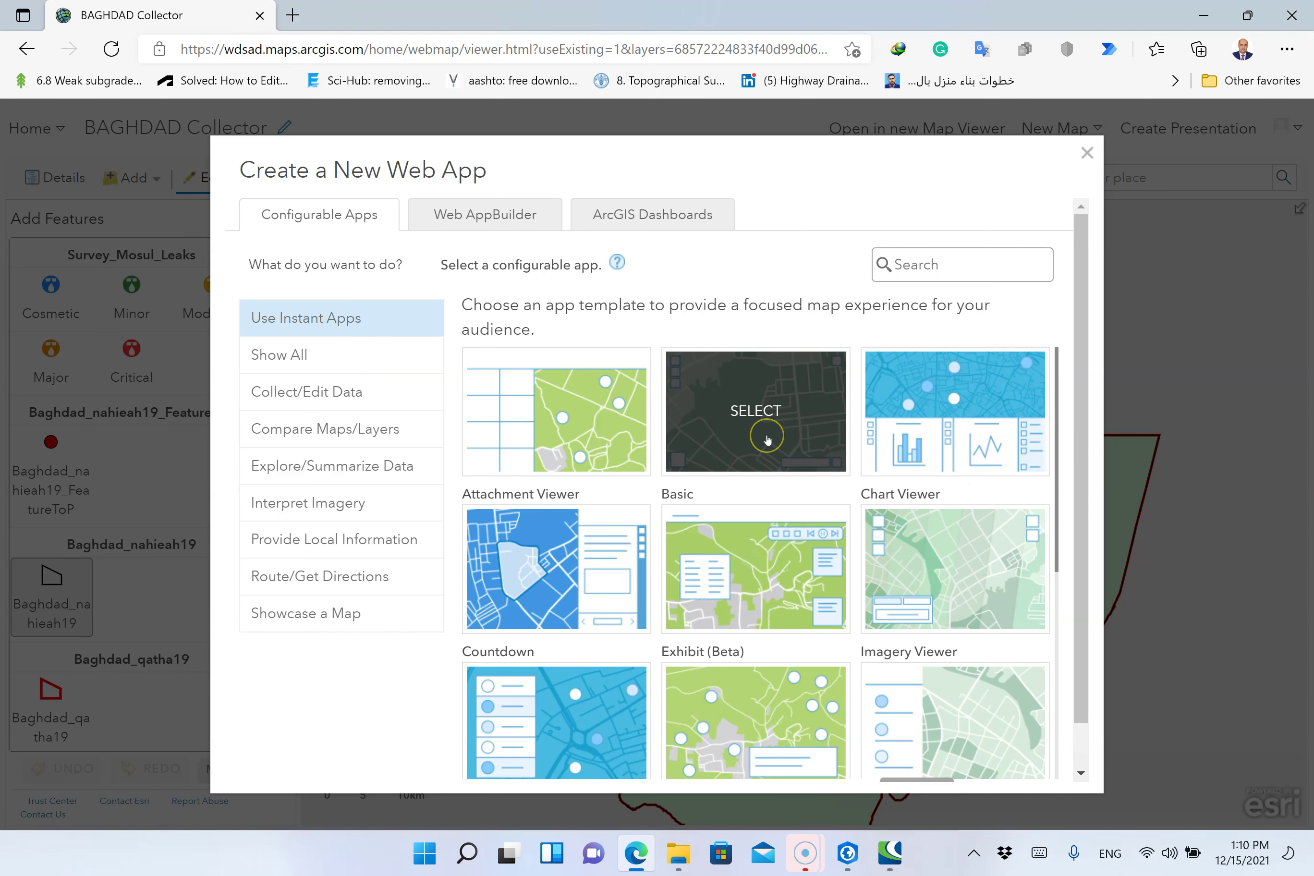
# Choose the Basic template from the Instant Apps and continue to the new web app's details
pyautogui.click(760, 416)
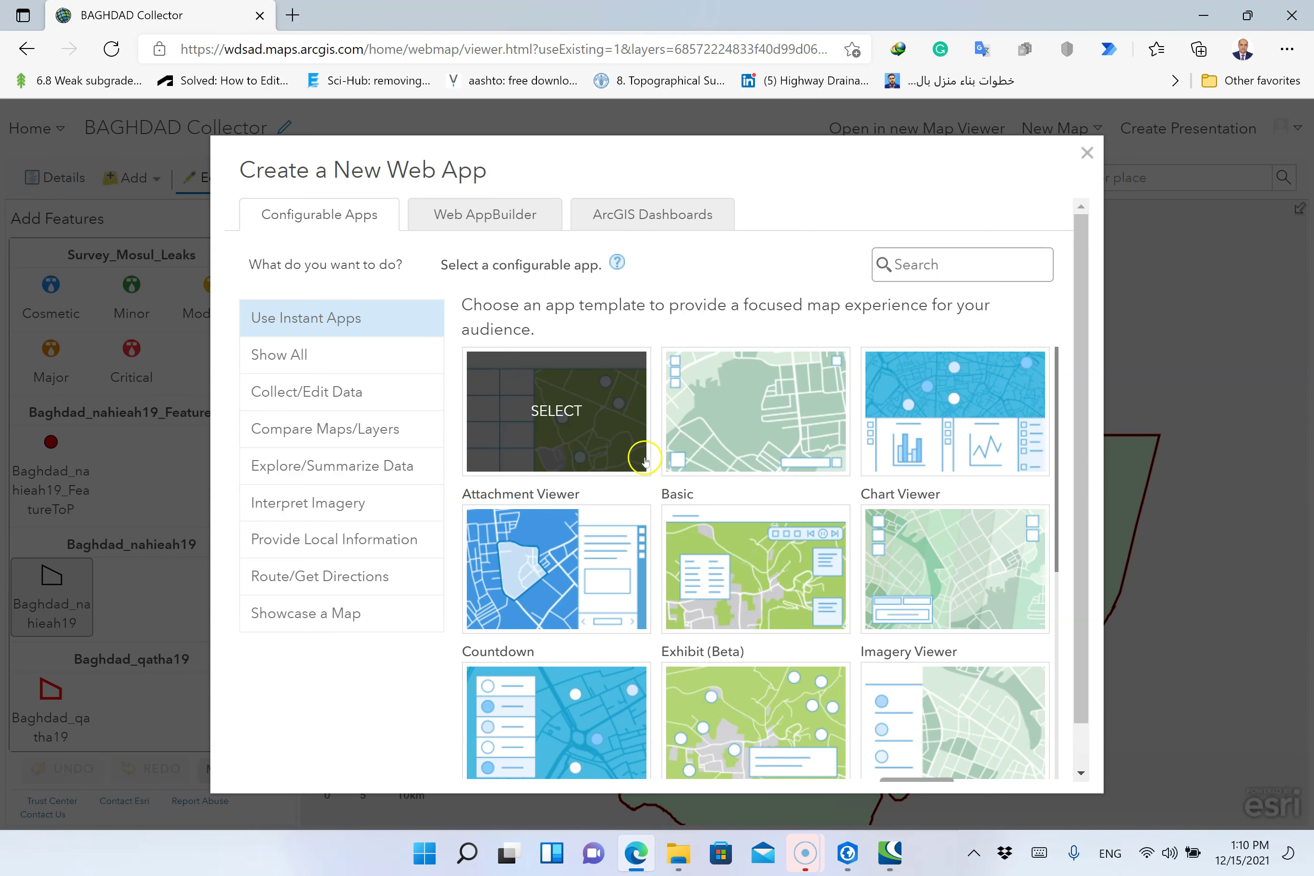
pyautogui.click(743, 415)
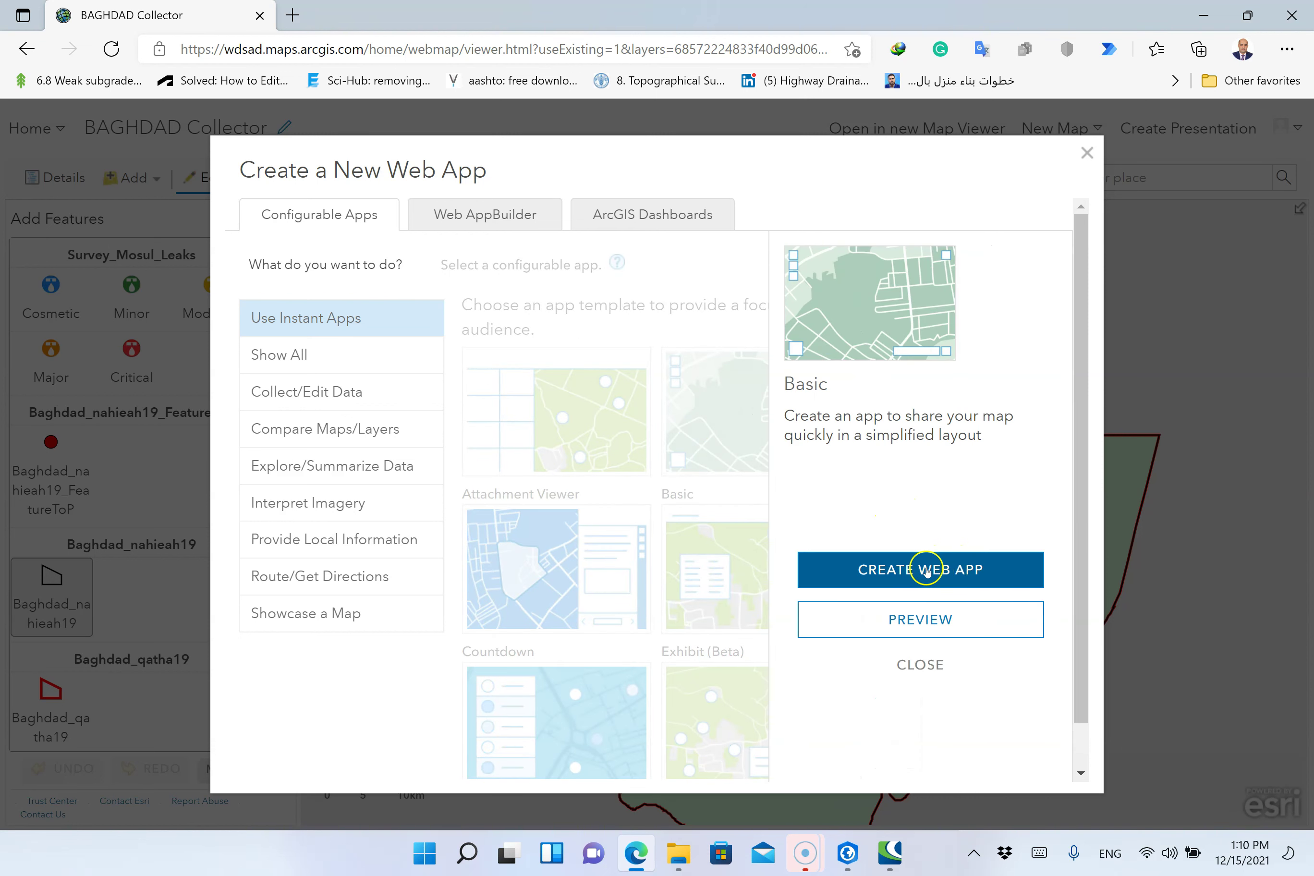
pyautogui.click(953, 567)
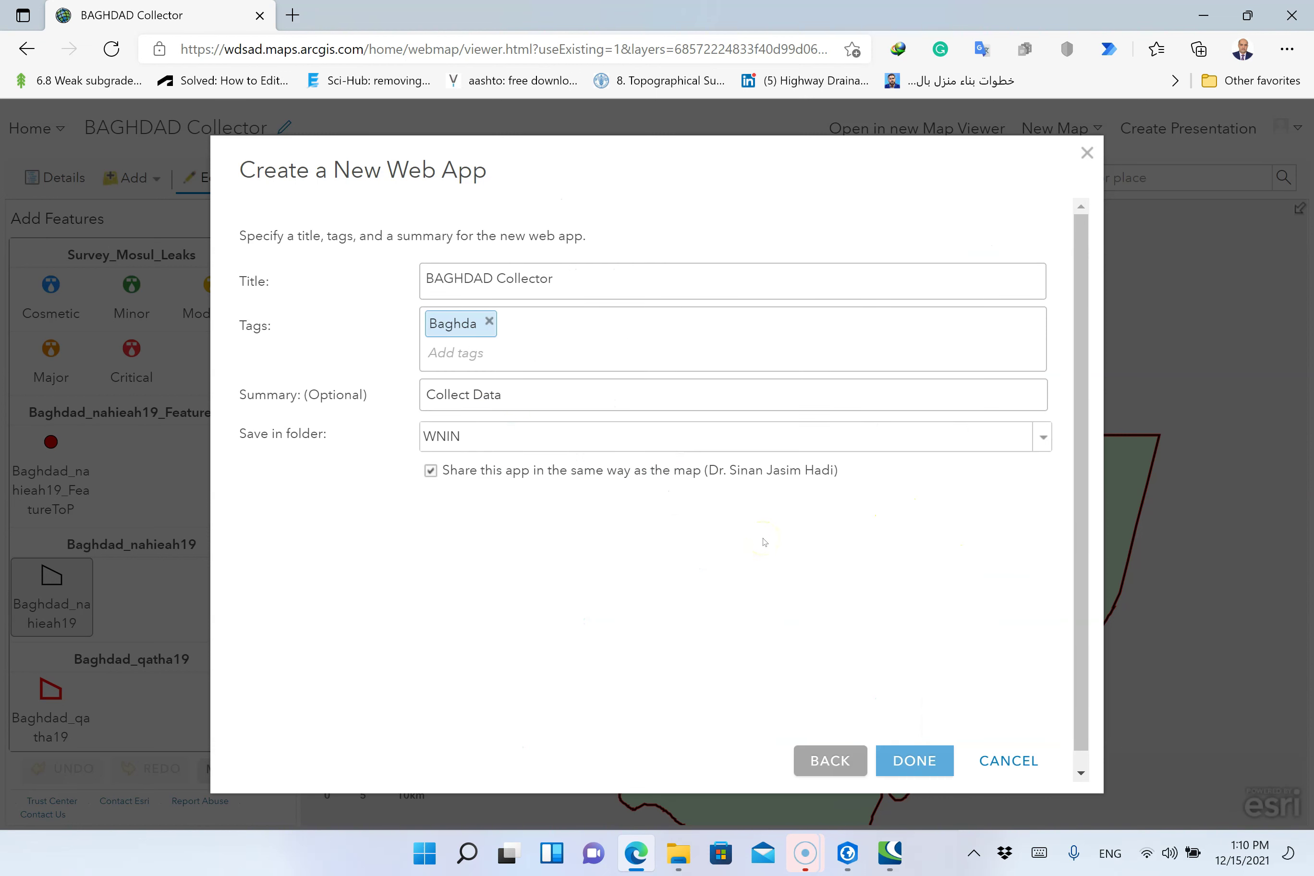
# Review the title, tags and summary, keep BAGHDAD Collector, Baghda and Collect Data, and create the app
pyautogui.moveTo(498, 176); pyautogui.dragTo(354, 134)
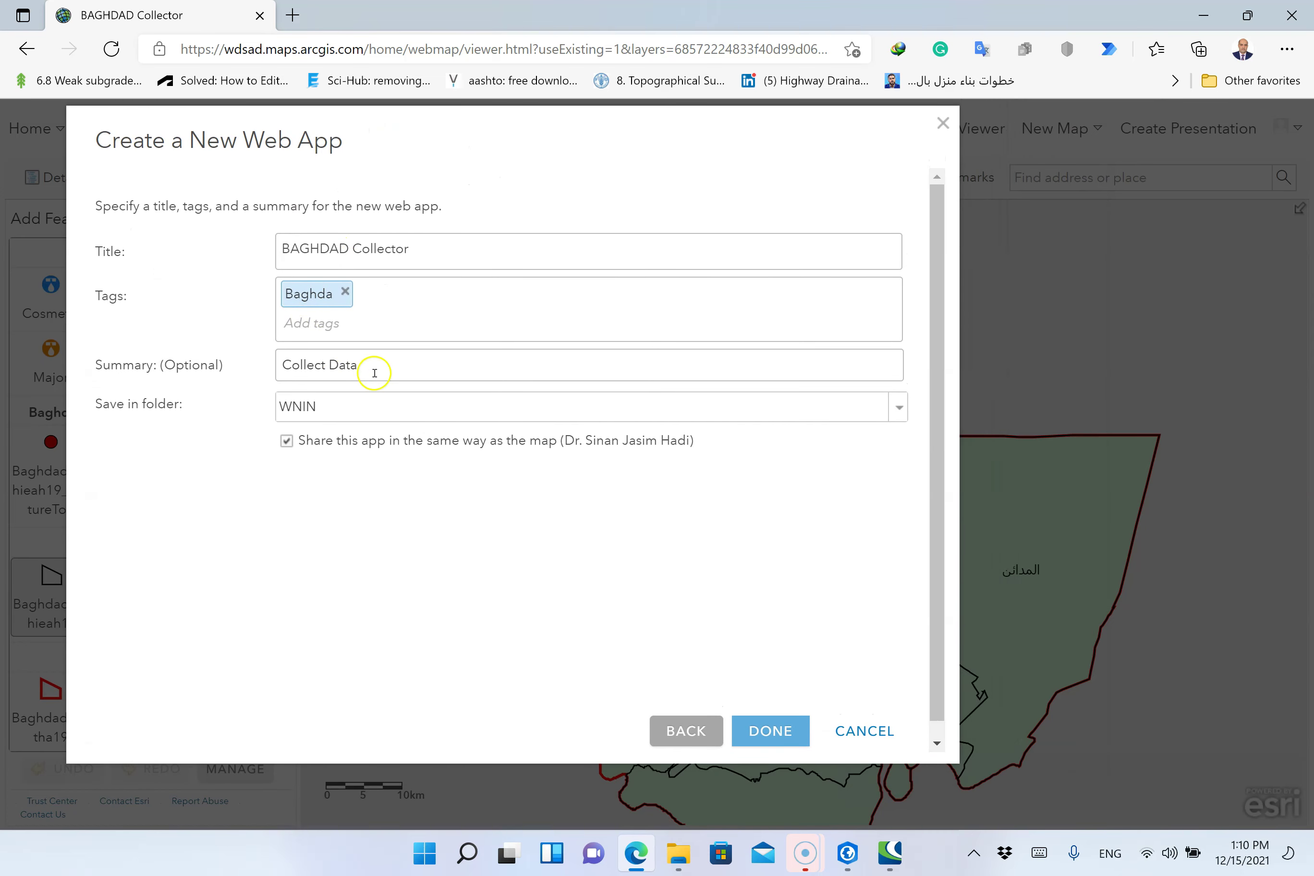
pyautogui.click(453, 250)
pyautogui.moveTo(479, 249); pyautogui.dragTo(235, 250)
pyautogui.click(467, 314)
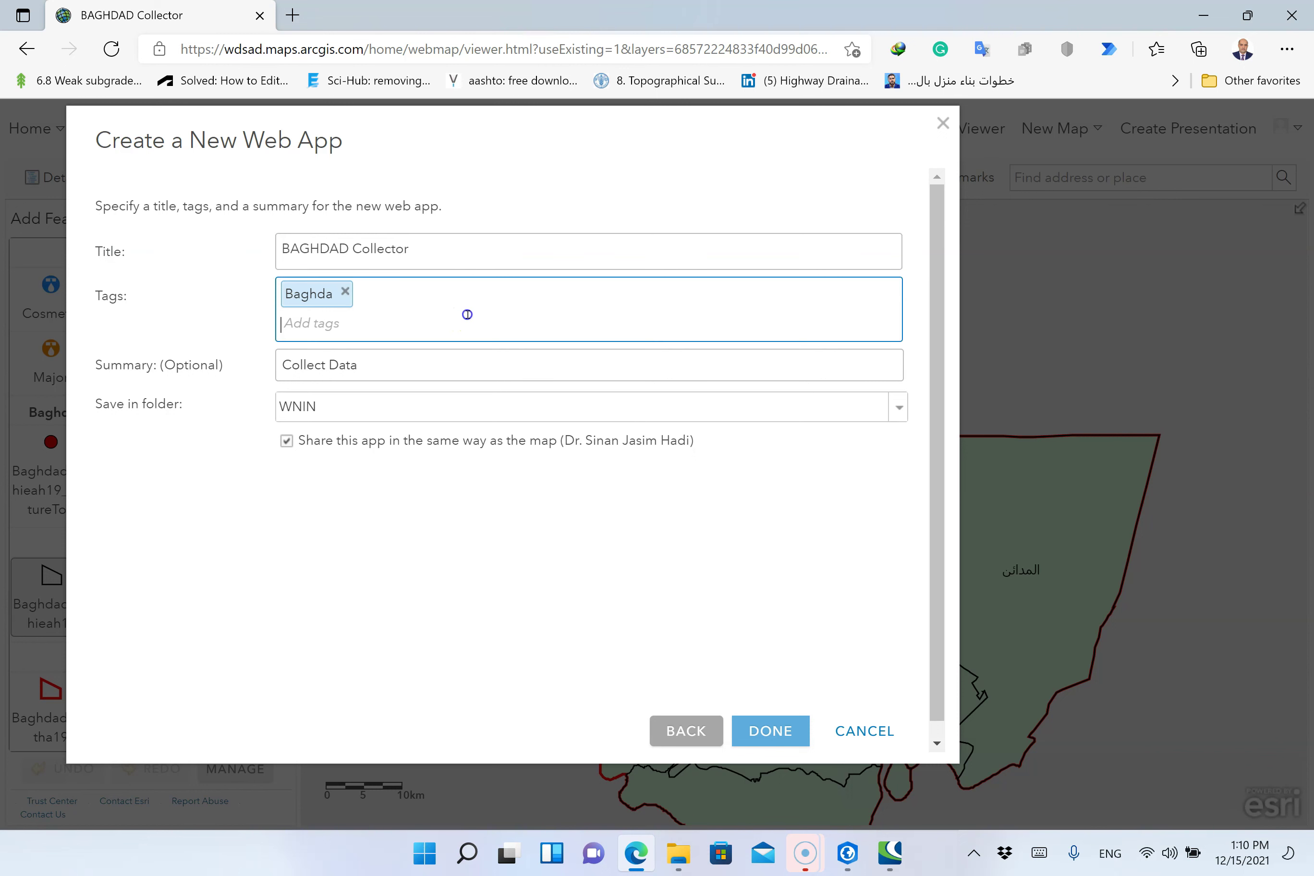
pyautogui.click(398, 368)
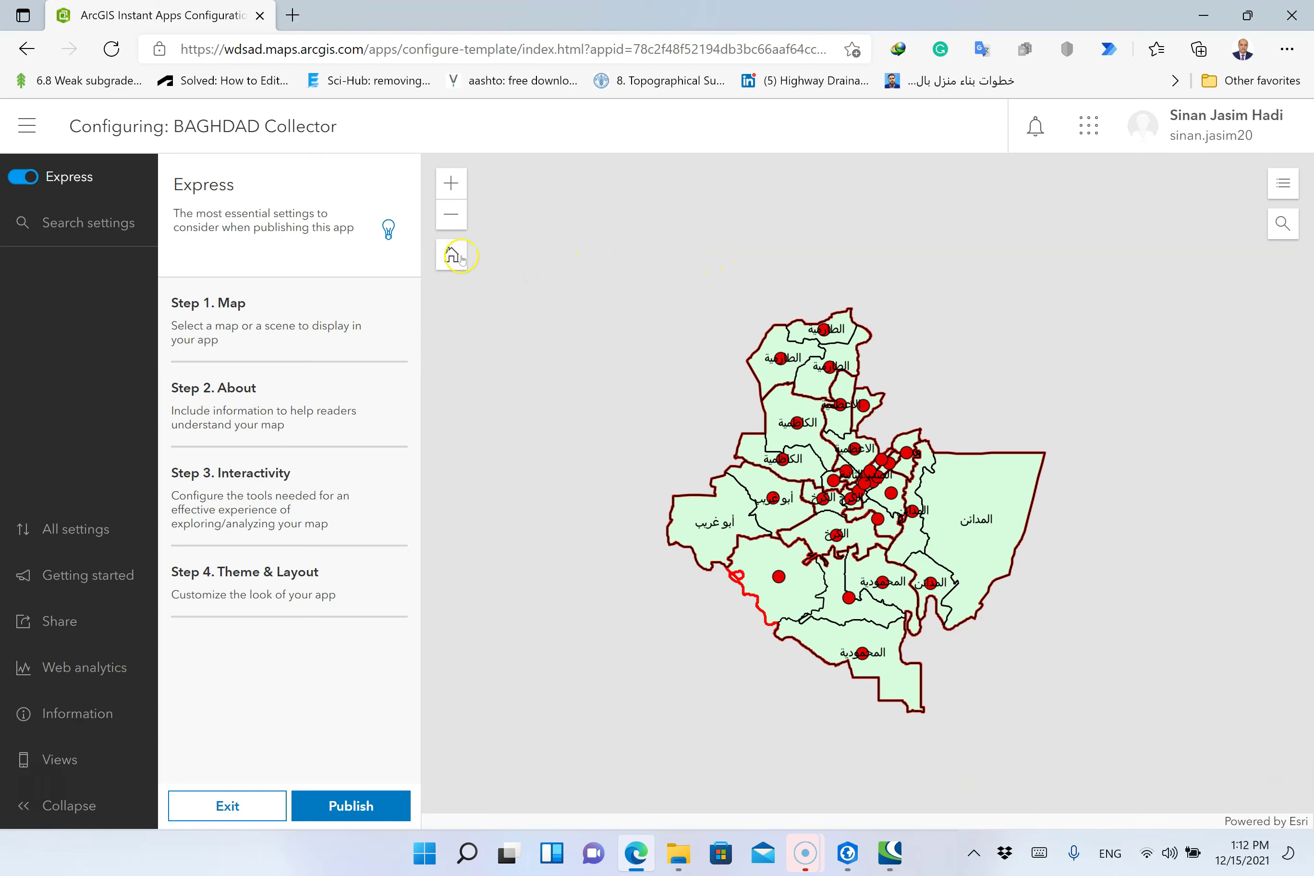
# Examine the search tool and the legend in the app preview
pyautogui.click(1283, 223)
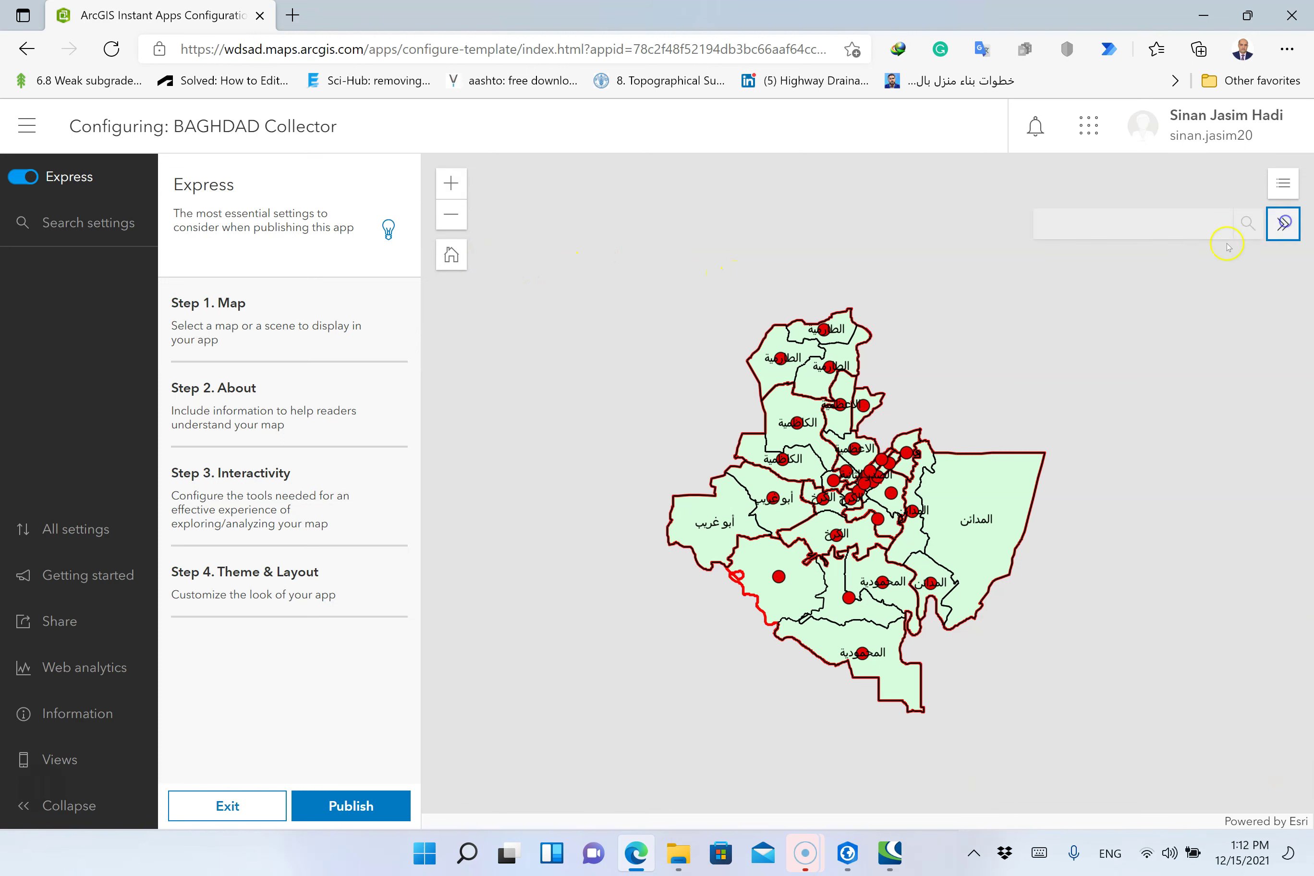
pyautogui.click(1281, 184)
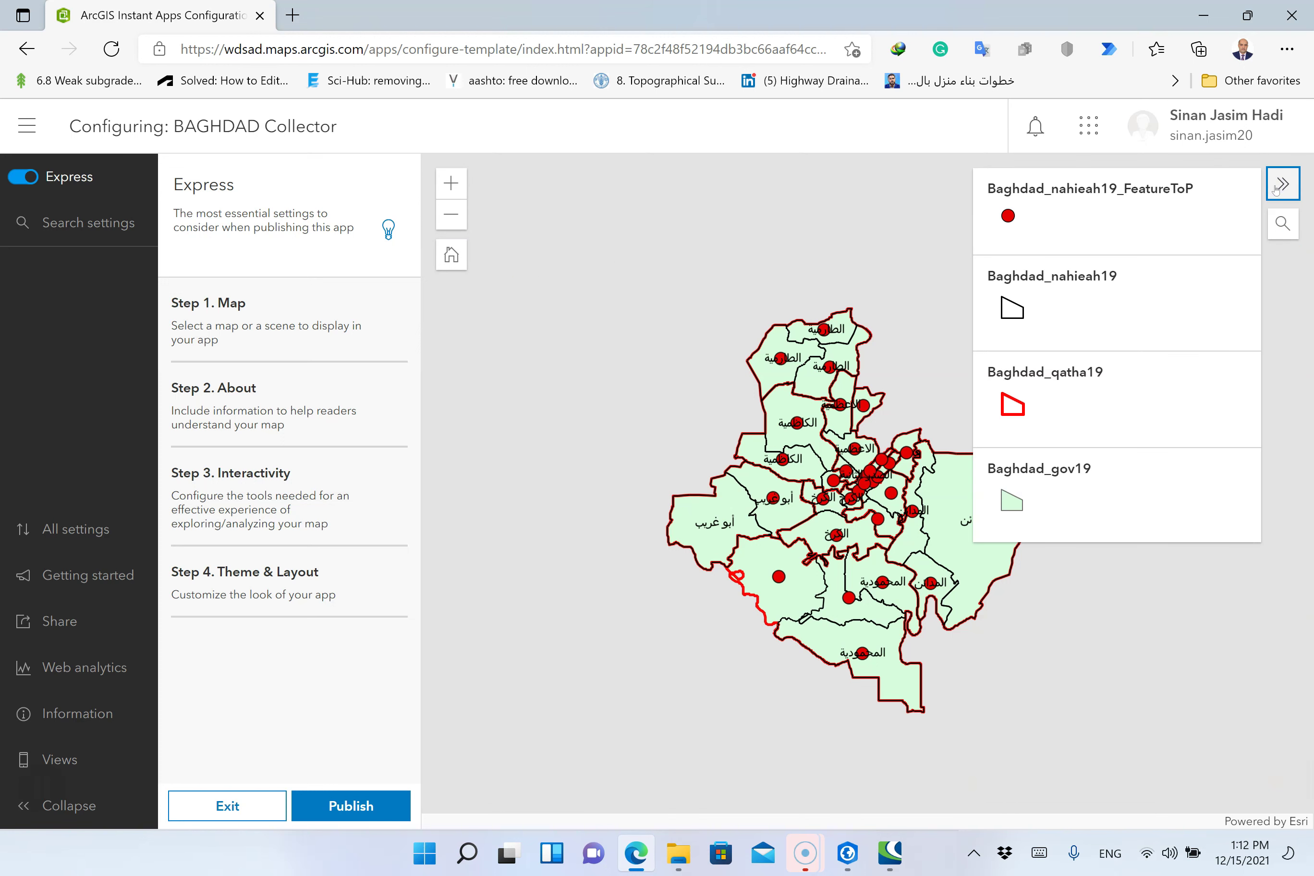
pyautogui.click(1280, 185)
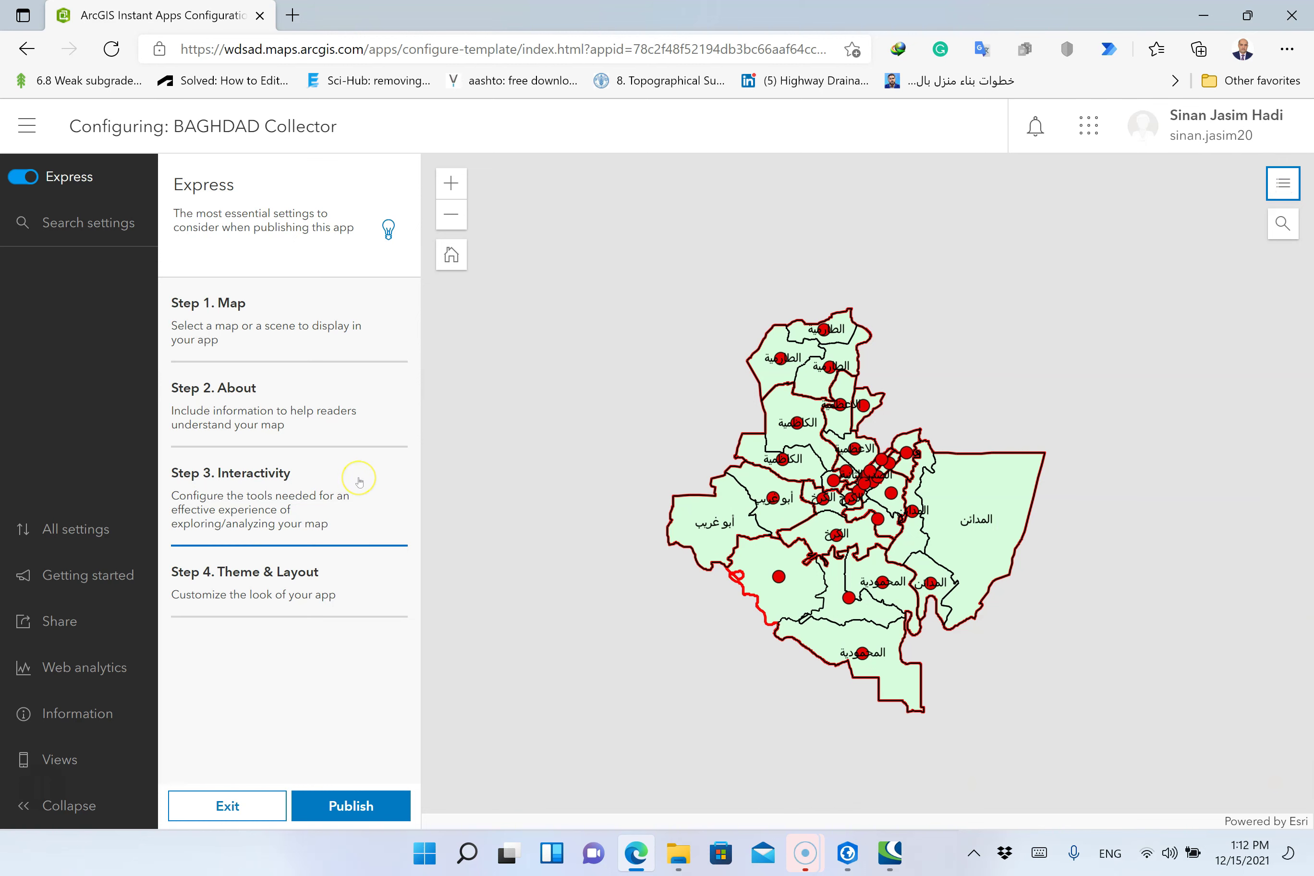
# Select the BAGHDAD Collector web map from My Content for the app's Map step and continue to the About settings
pyautogui.click(270, 303)
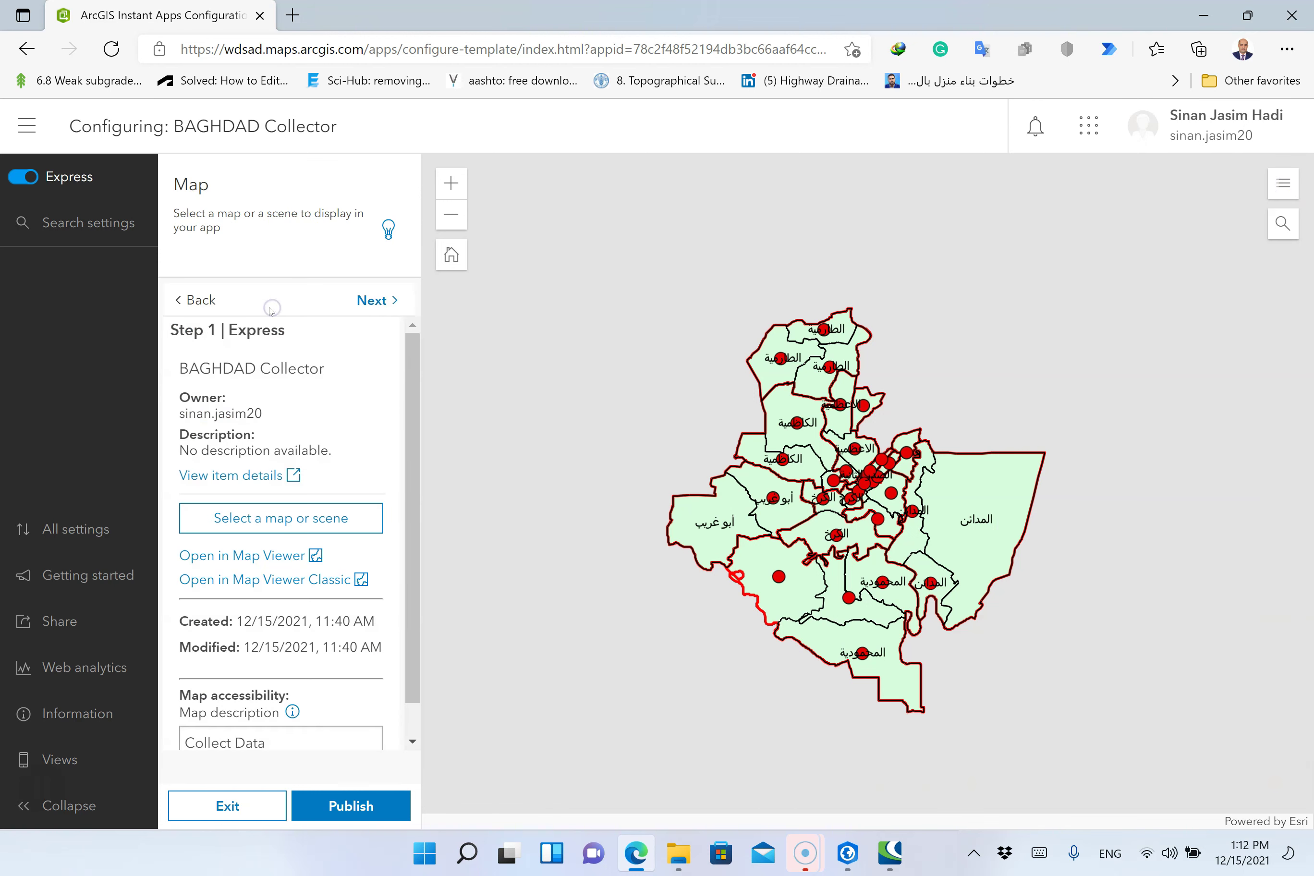
pyautogui.click(198, 301)
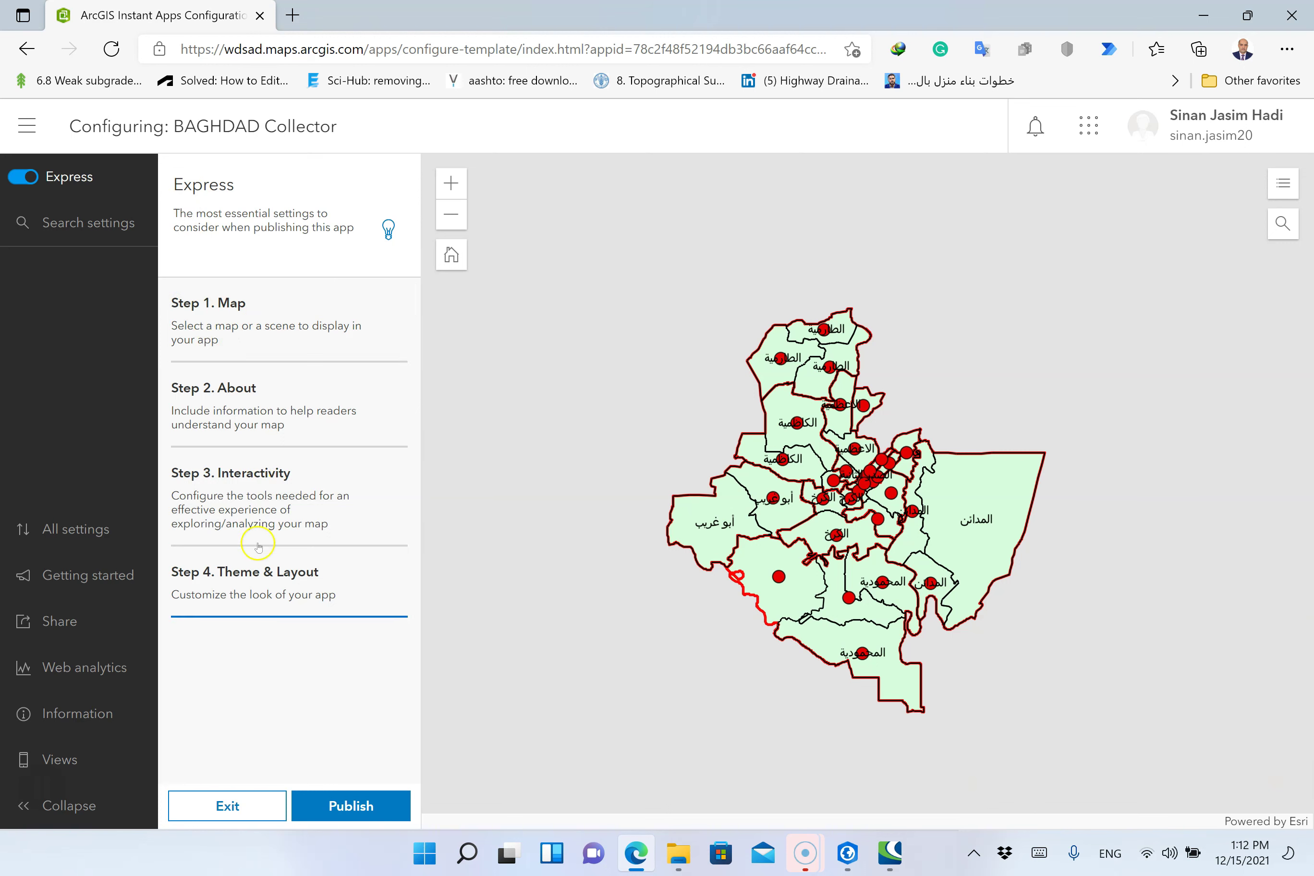
pyautogui.click(249, 335)
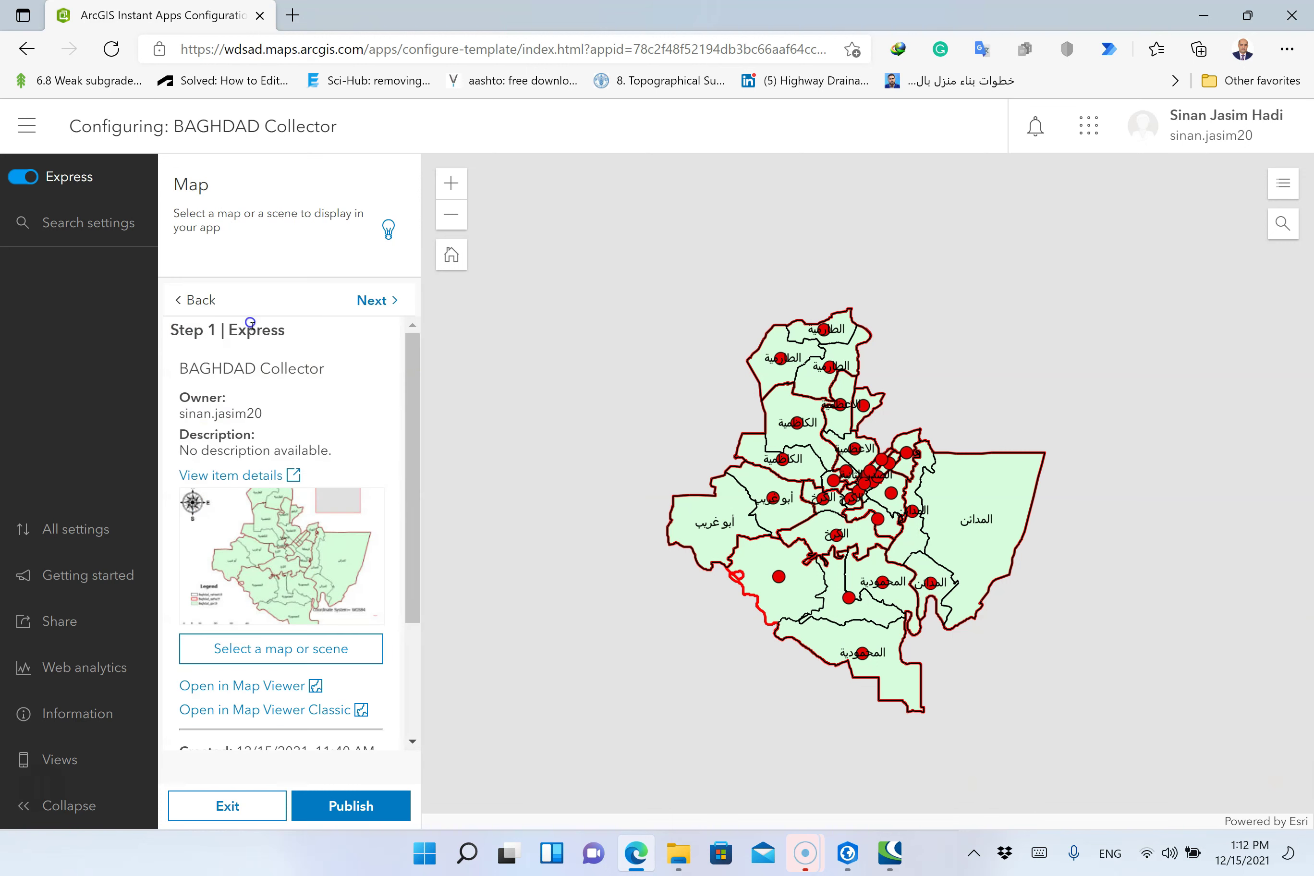
pyautogui.scroll(-1, 279, 540)
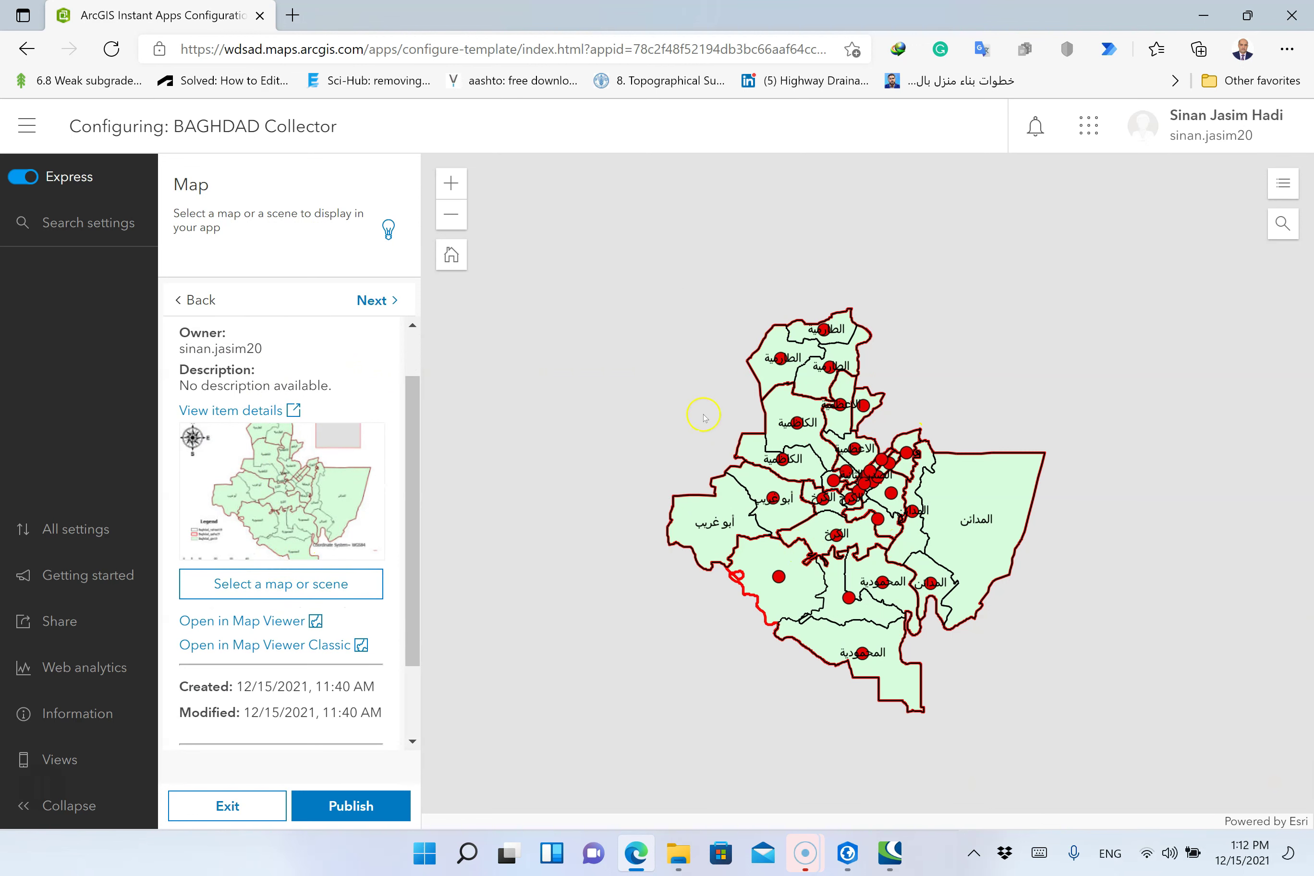
pyautogui.click(271, 587)
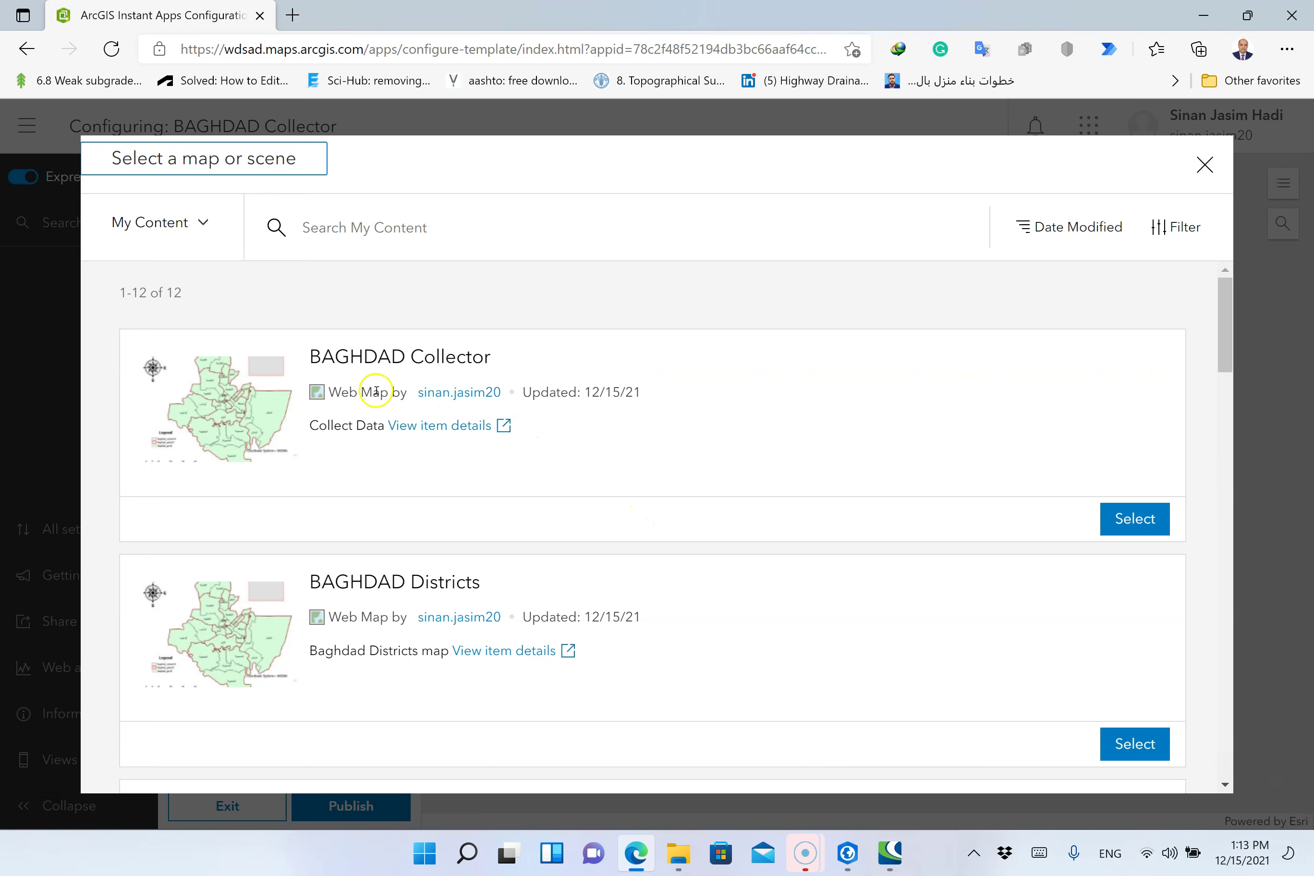
pyautogui.click(1129, 517)
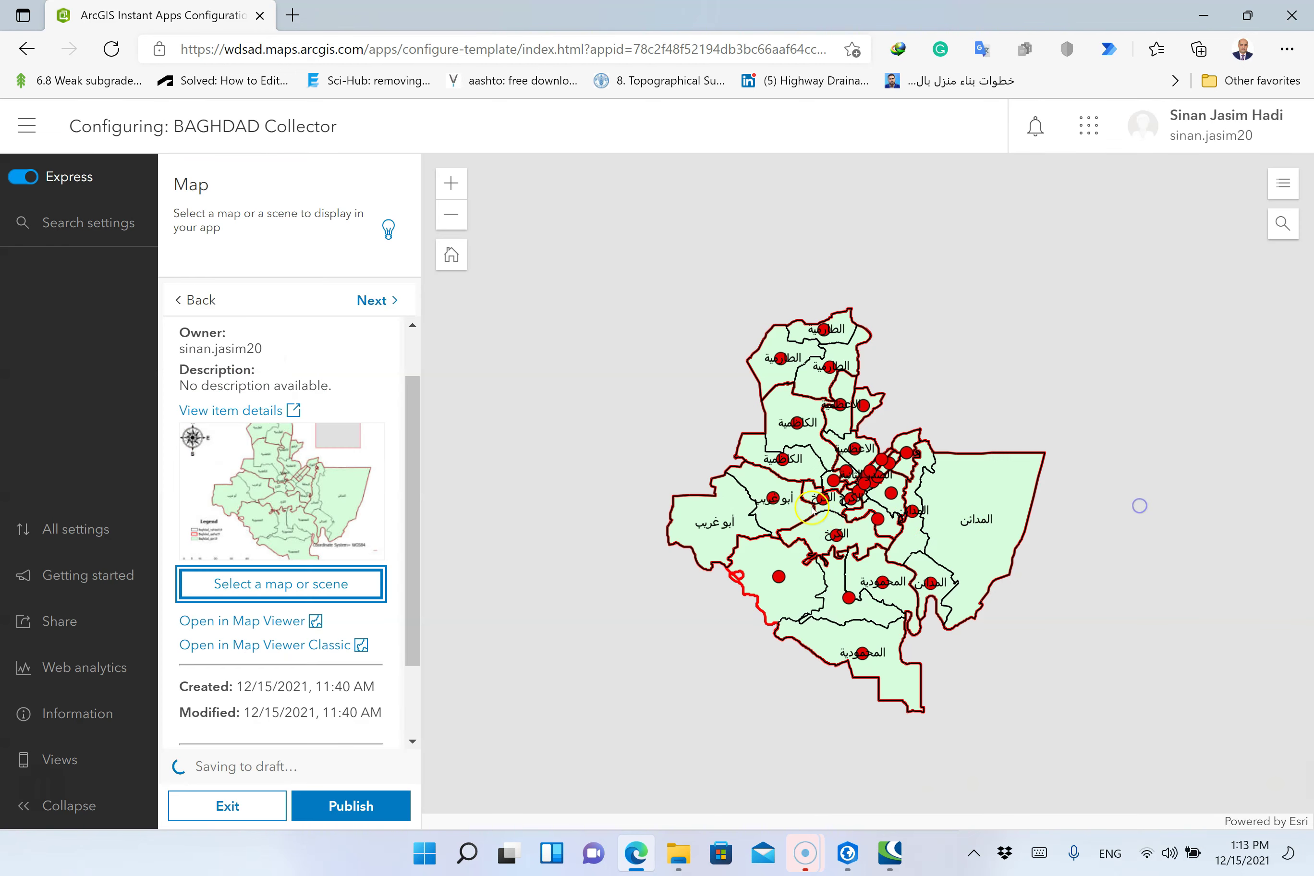
pyautogui.scroll(-2, 291, 560)
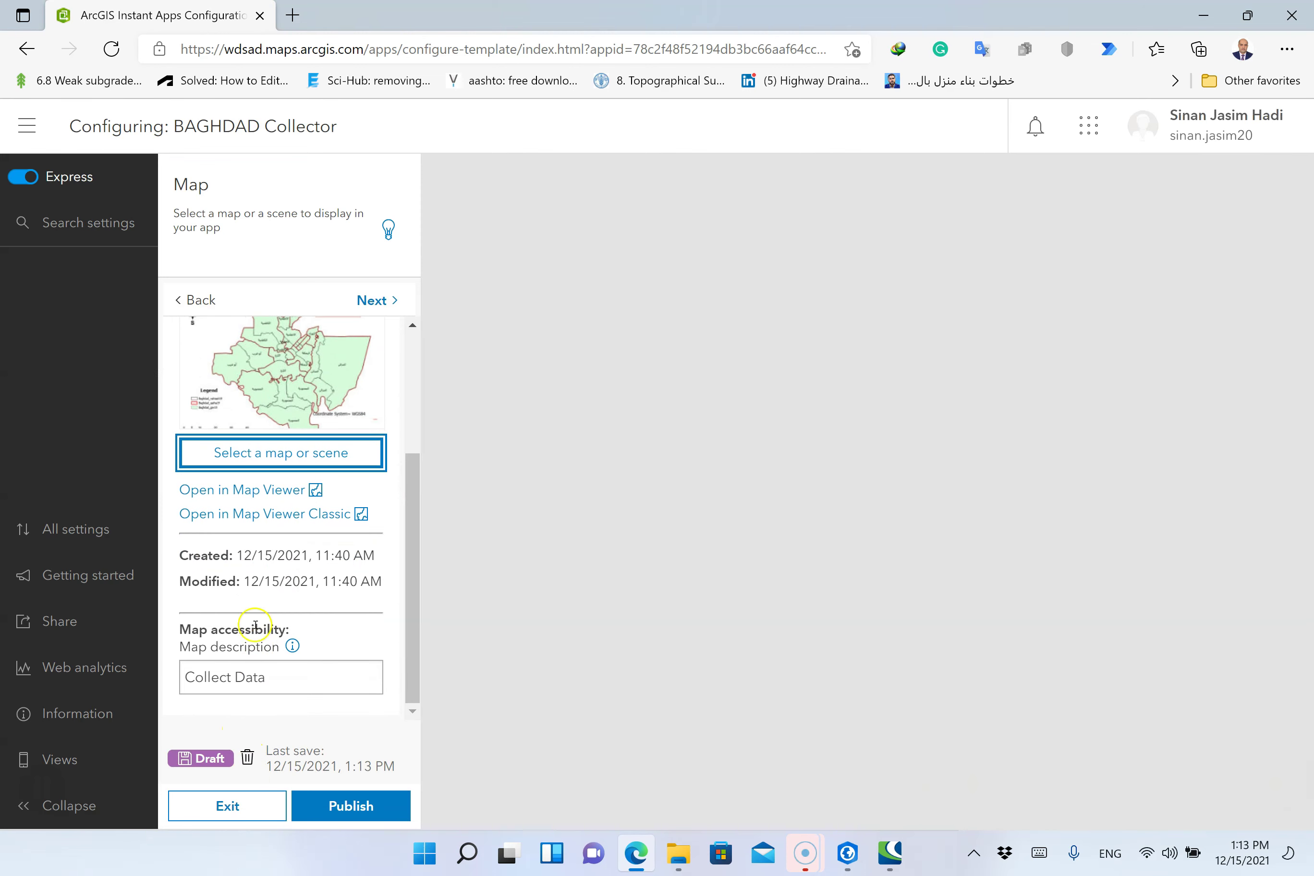
pyautogui.click(373, 308)
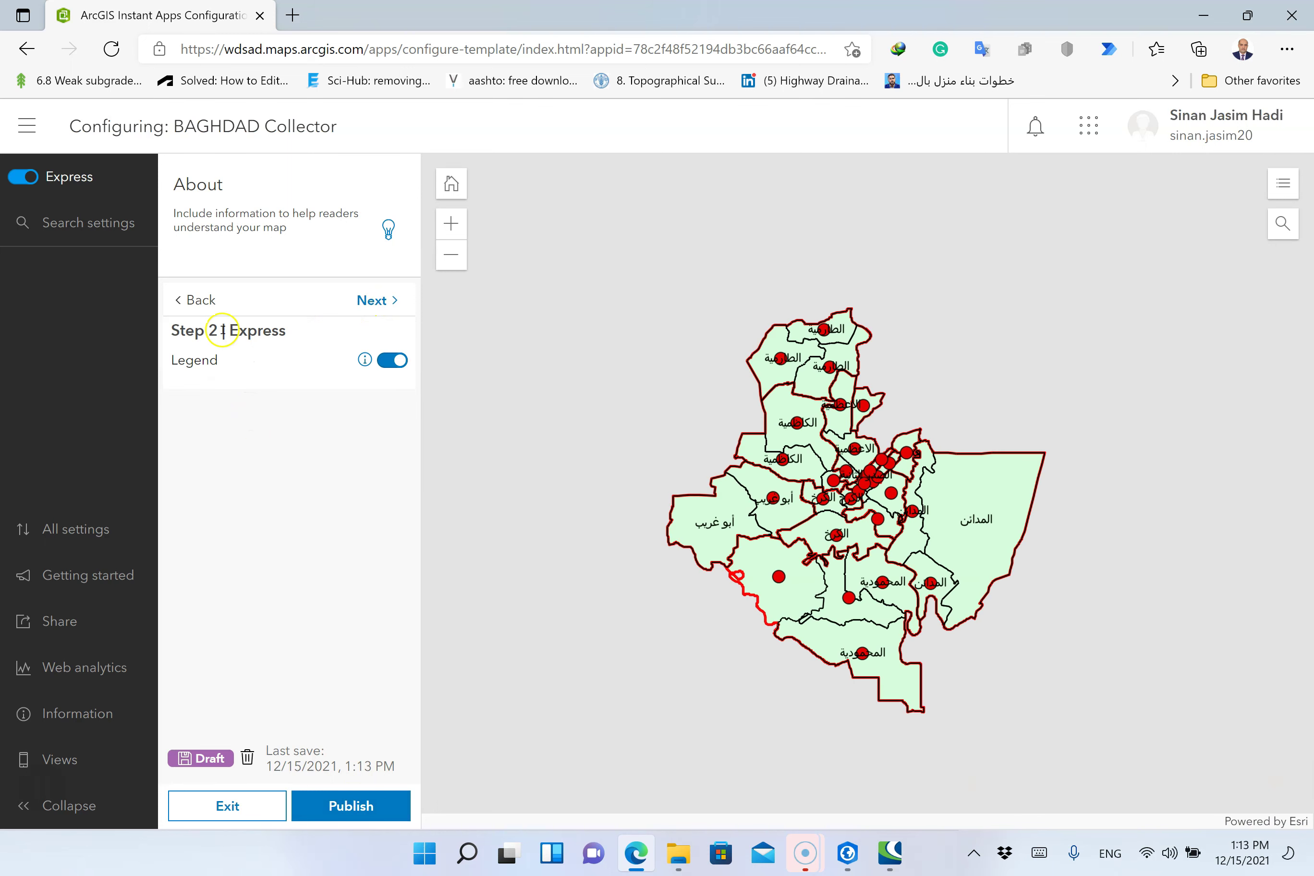
# Test the Legend option and the legend in the preview, keep the option on and continue to the Interactivity settings
pyautogui.click(387, 365)
pyautogui.click(388, 359)
pyautogui.click(1284, 183)
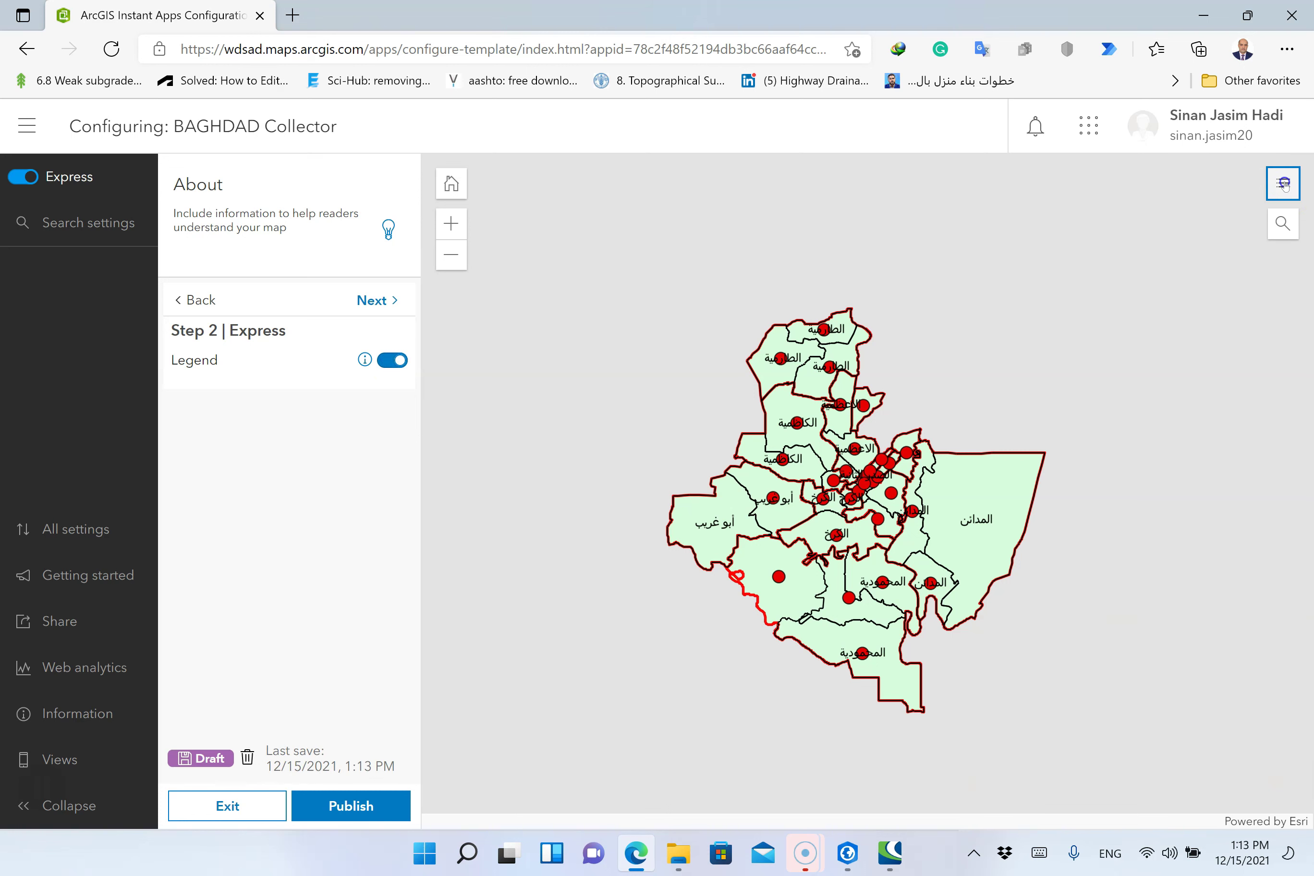
pyautogui.click(1283, 185)
pyautogui.click(1284, 185)
pyautogui.click(1284, 185)
pyautogui.click(374, 301)
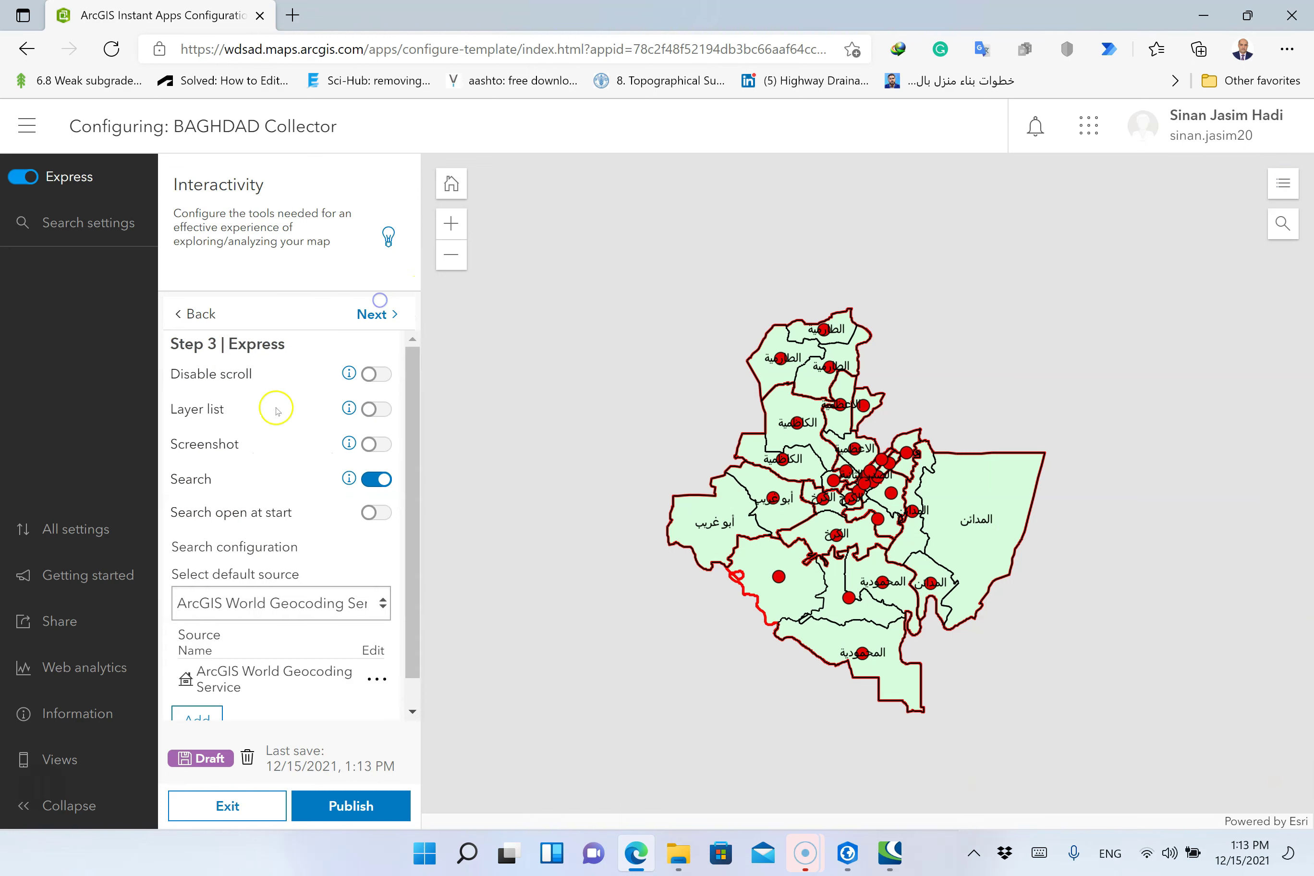
# Try the Disable scroll option, switch it back off and test zooming the preview map
pyautogui.click(377, 374)
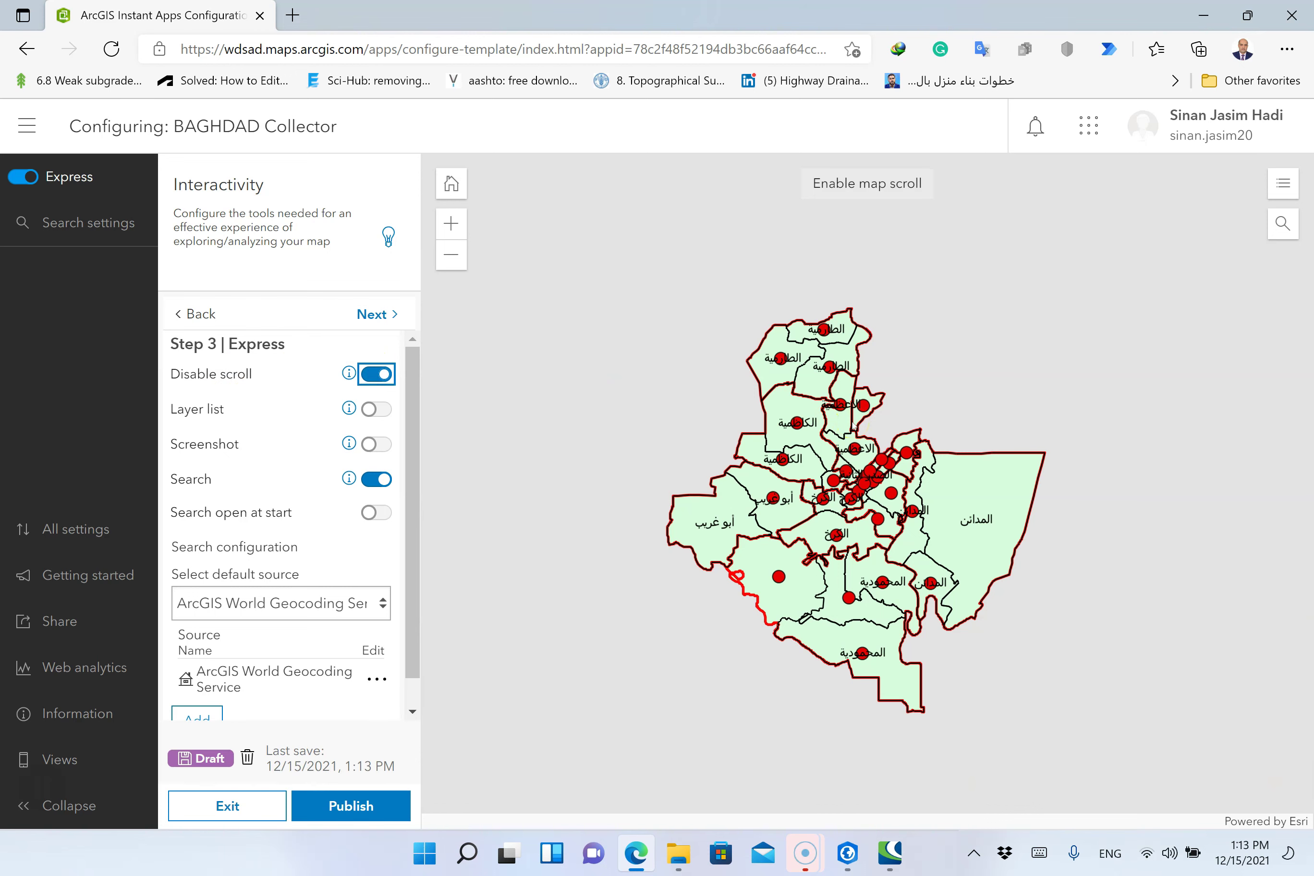
pyautogui.click(382, 374)
pyautogui.scroll(3, 816, 460)
pyautogui.scroll(-3, 817, 461)
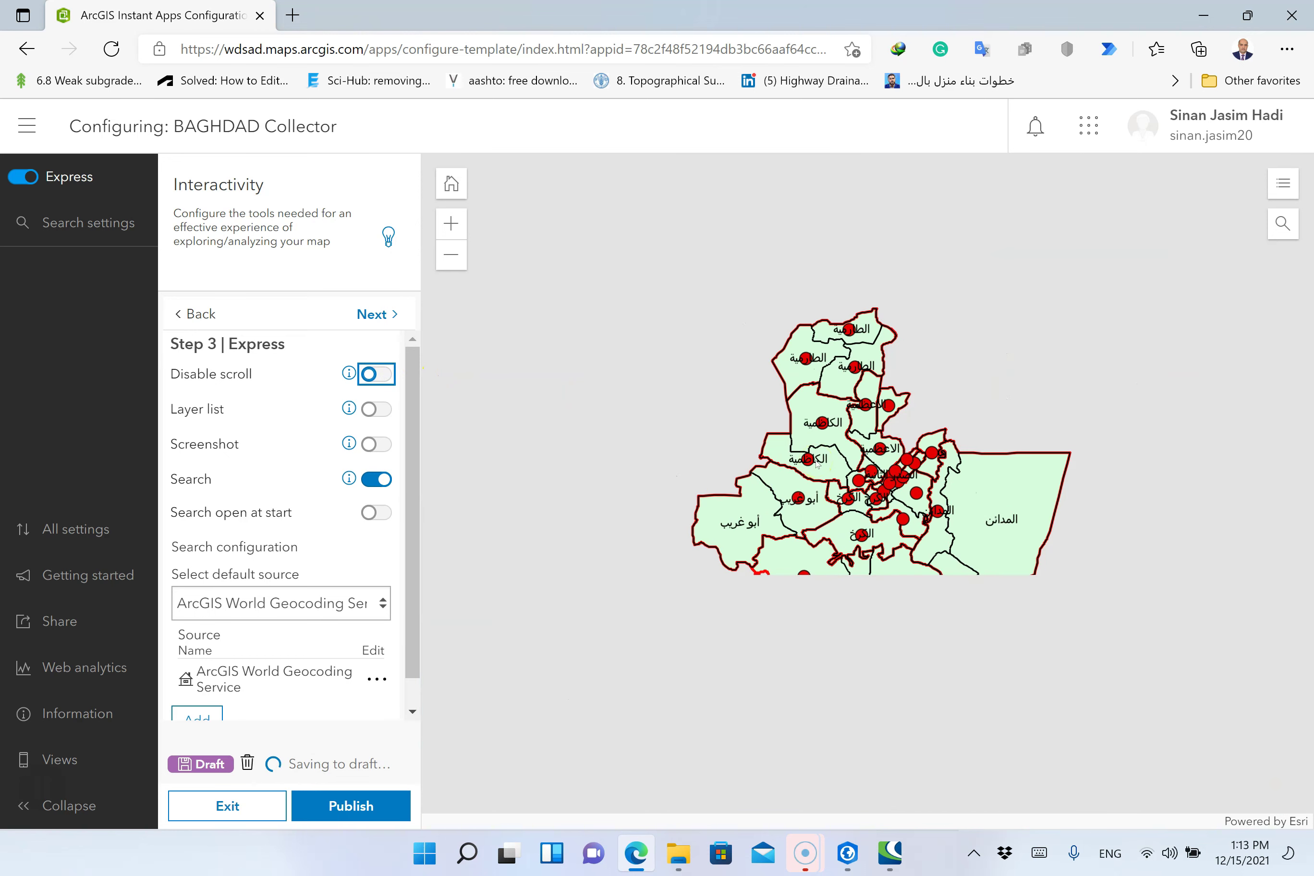
# Enable the Layer list option and test it by hiding and showing the Baghdad_nahieah19 layer in the preview
pyautogui.click(390, 416)
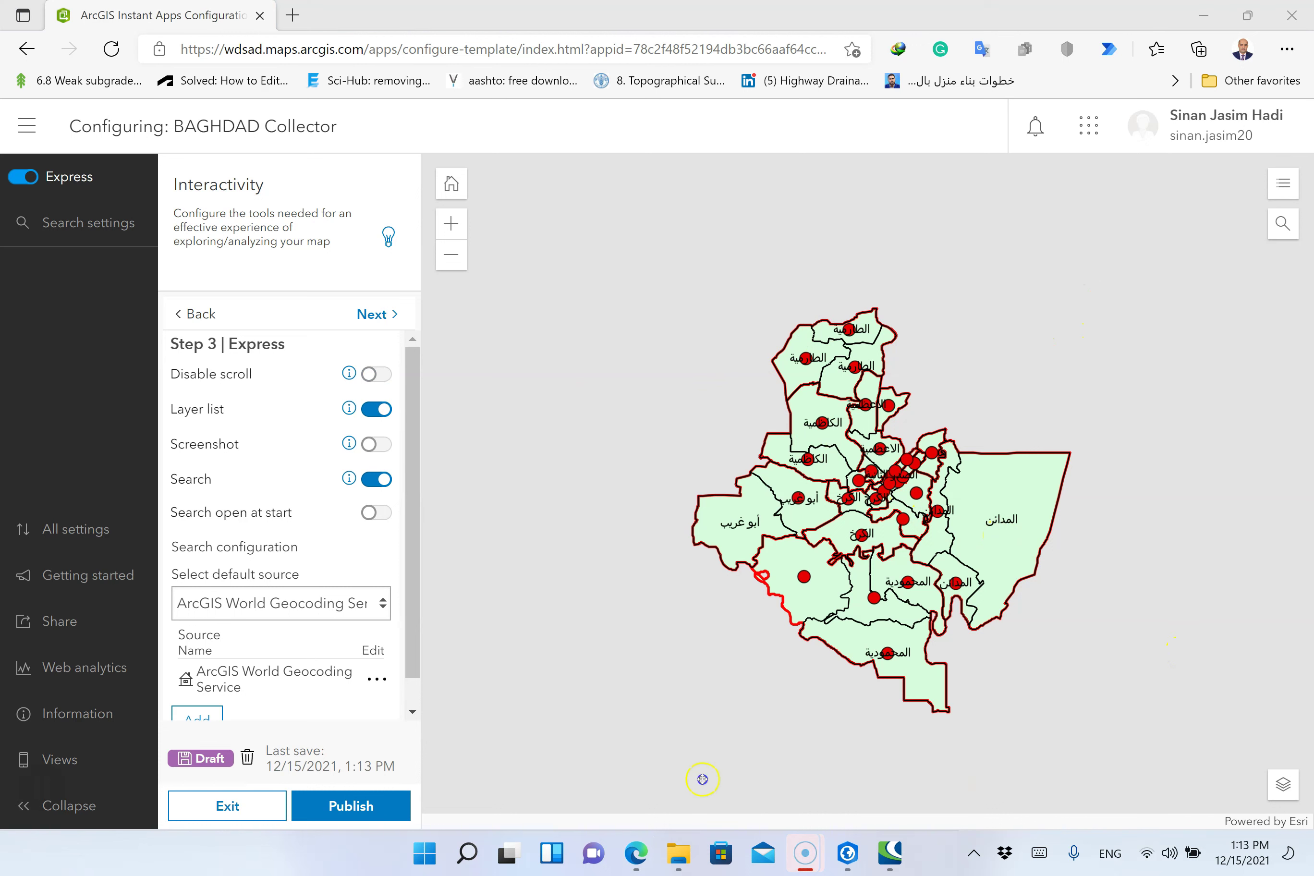
pyautogui.click(1282, 784)
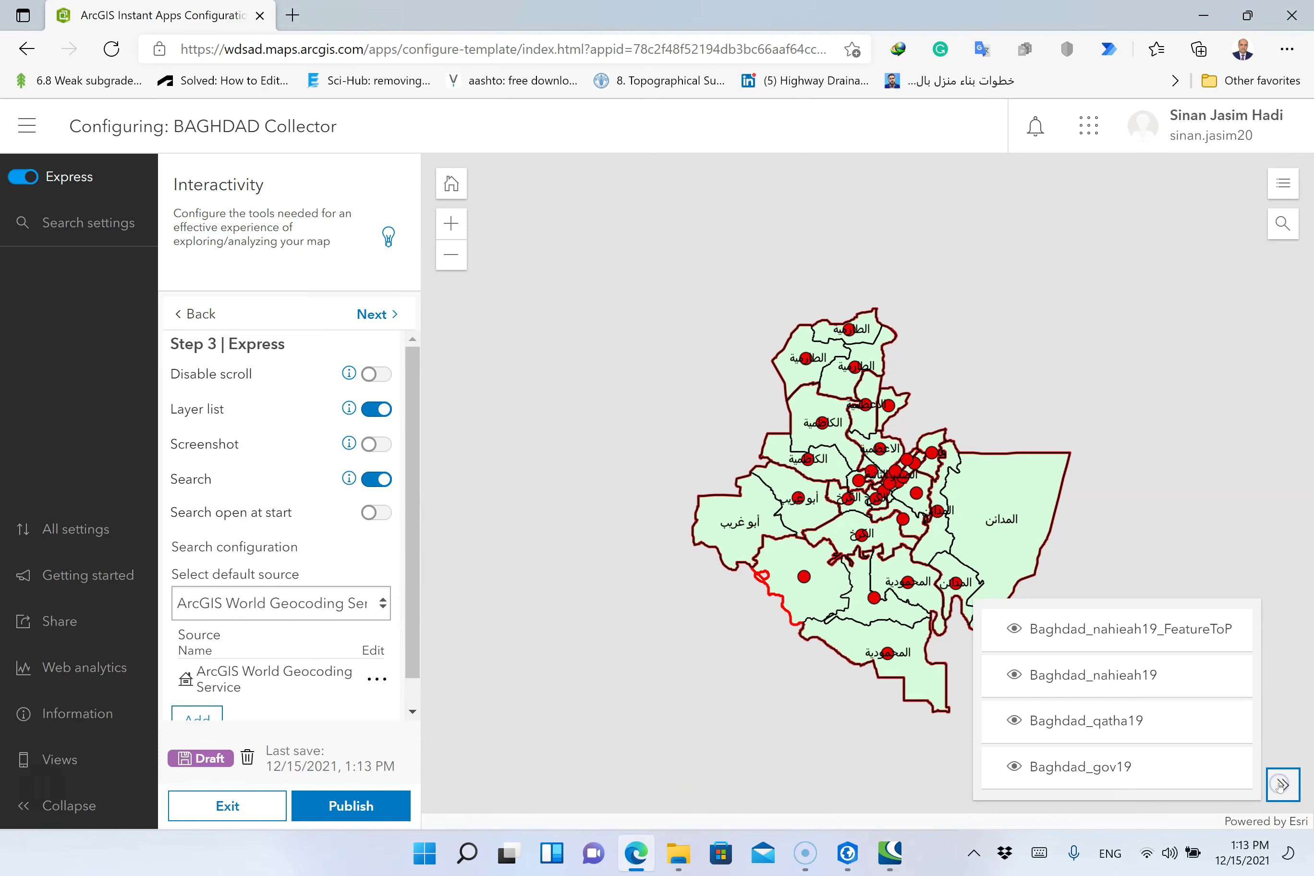
pyautogui.click(1015, 675)
pyautogui.click(1013, 676)
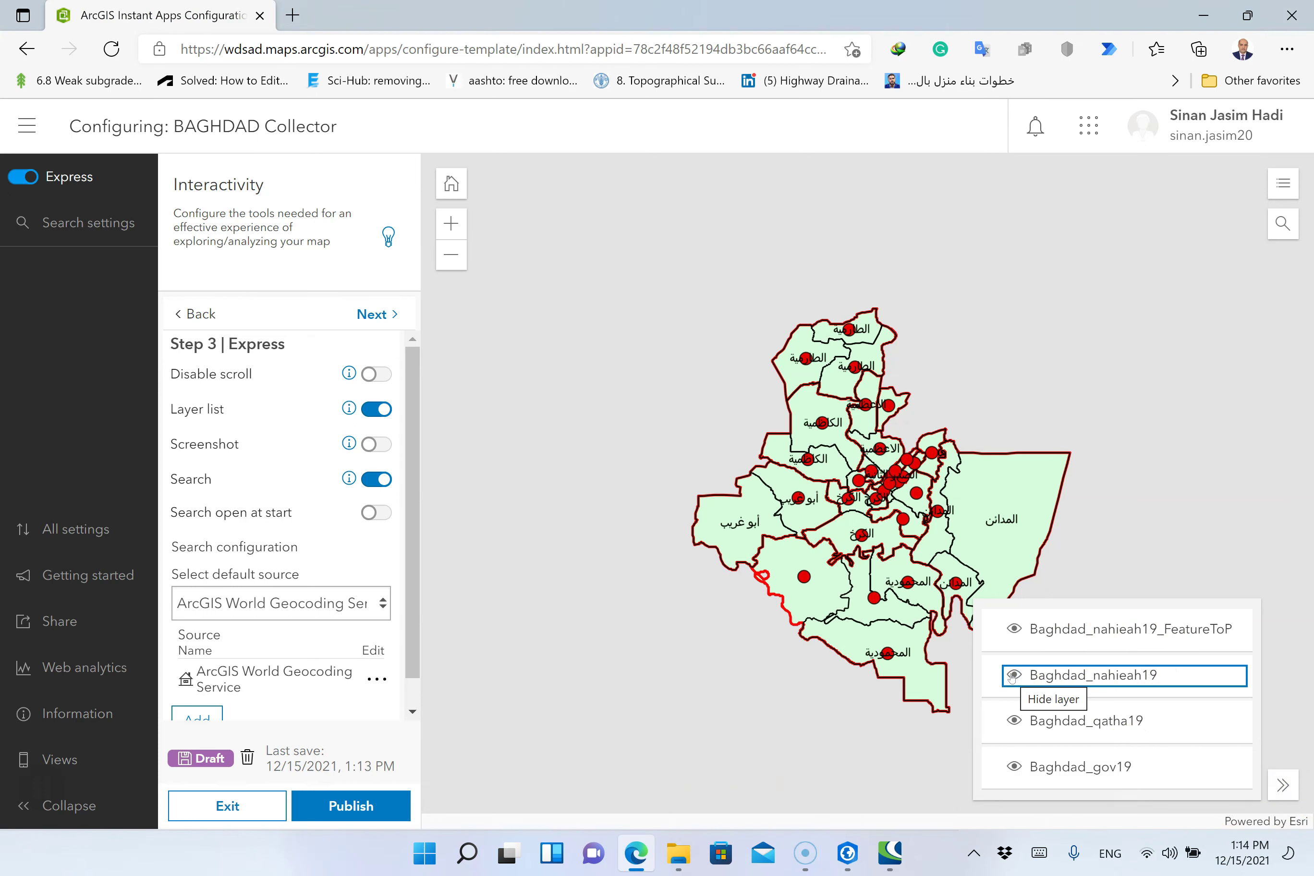
pyautogui.click(1142, 450)
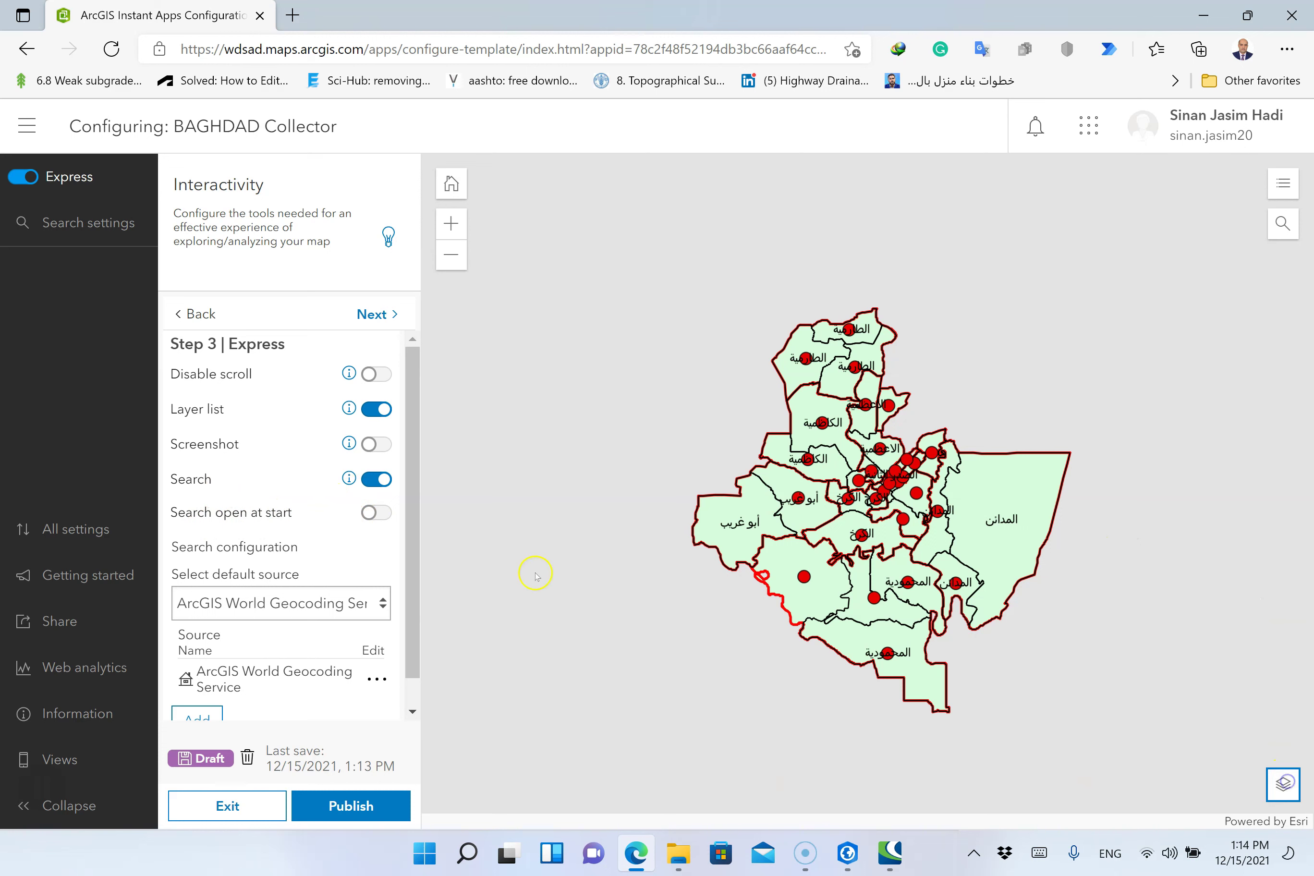
# Try the Search open at start option, switch it back off and check the search tool in the preview
pyautogui.click(377, 512)
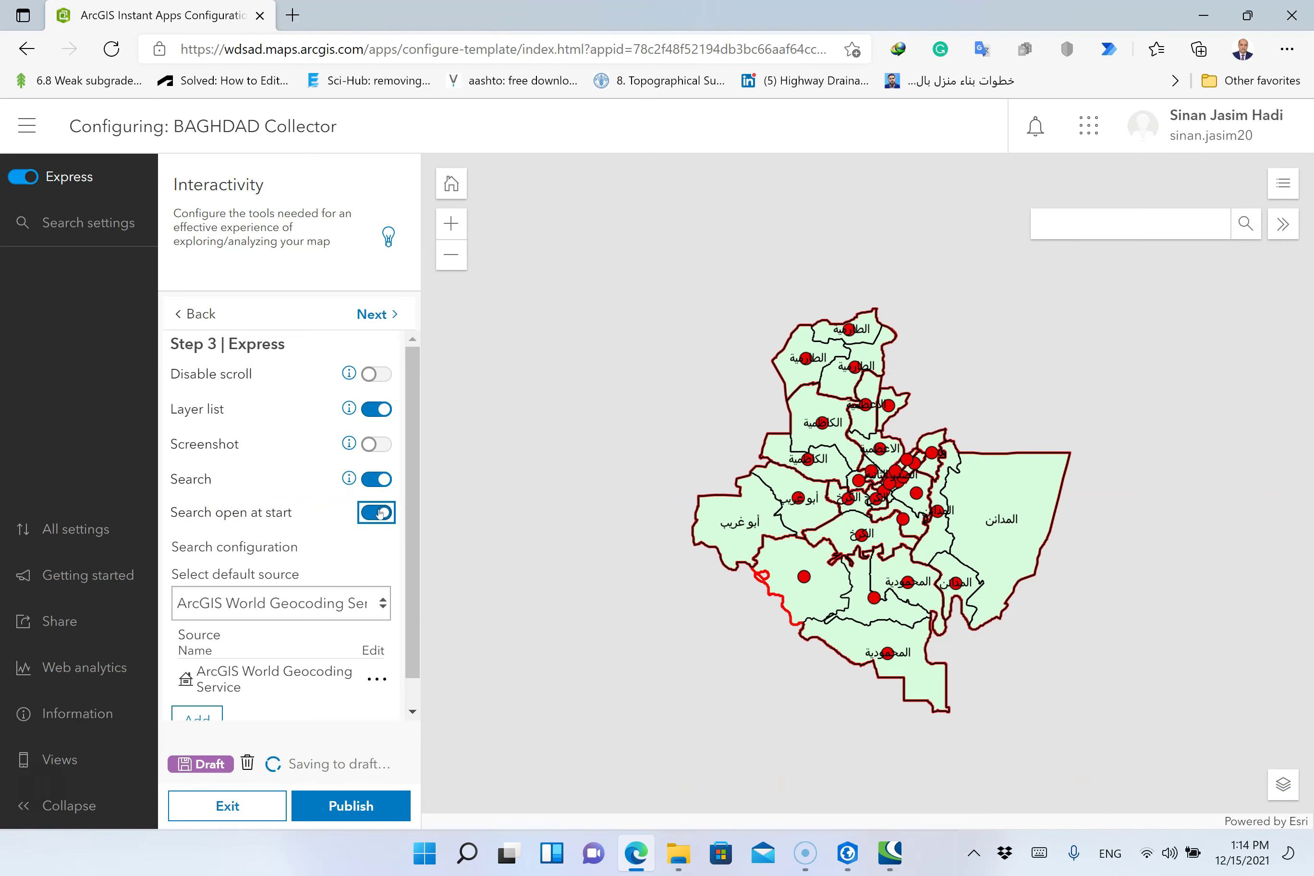
pyautogui.click(379, 512)
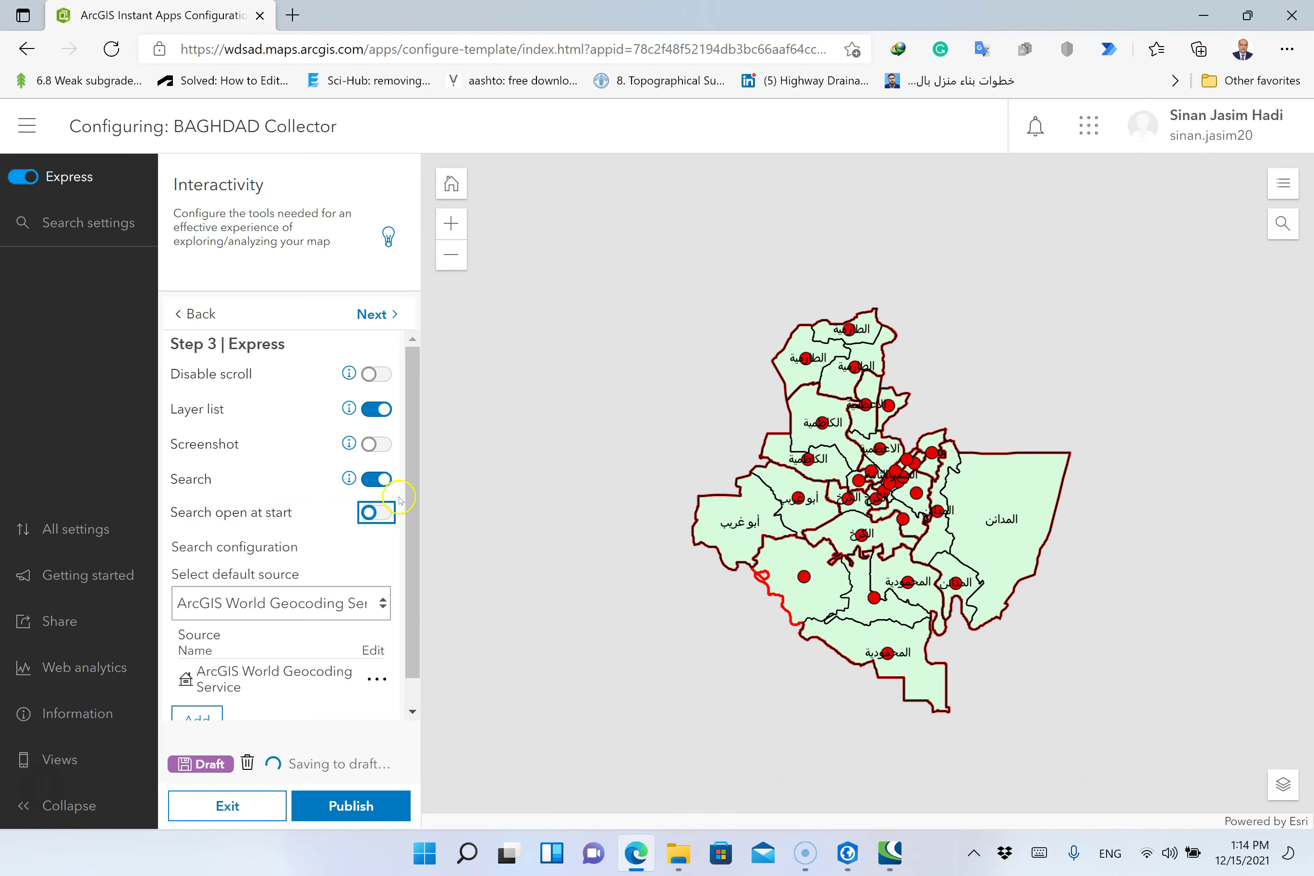
pyautogui.click(1282, 223)
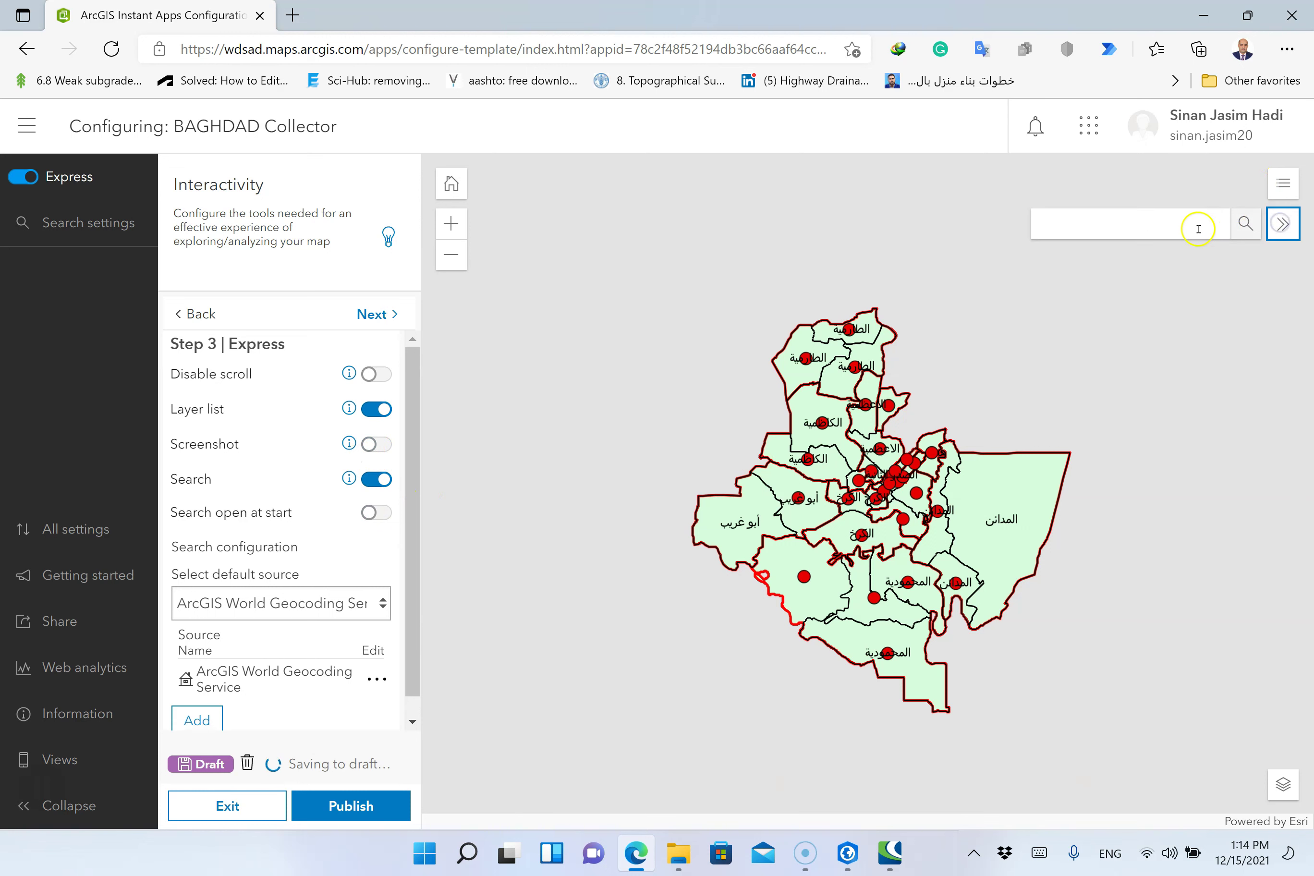
pyautogui.click(1282, 224)
pyautogui.scroll(-2, 305, 521)
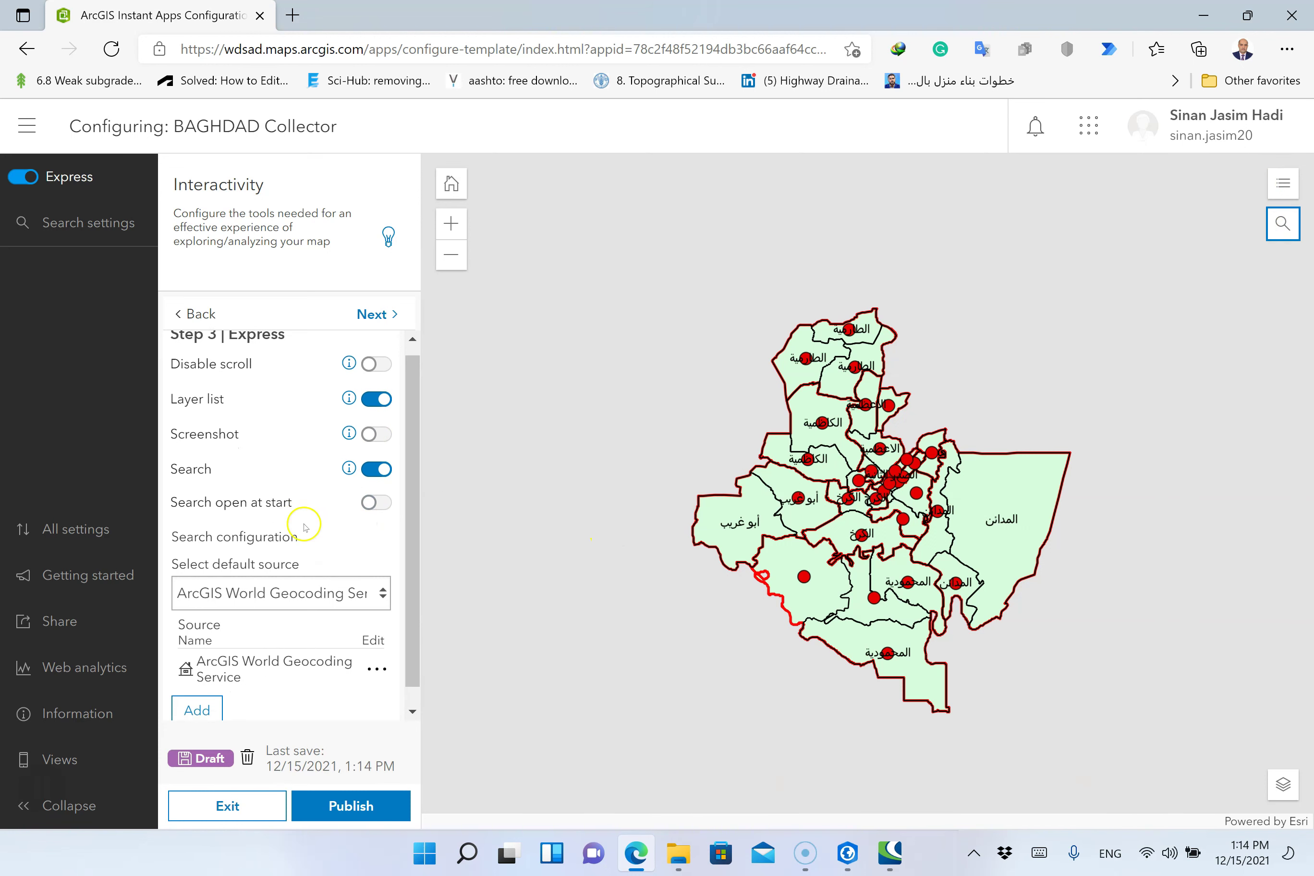
# Continue to the Theme & Layout settings, try the Dark theme on the preview and set the theme back to Light
pyautogui.click(372, 313)
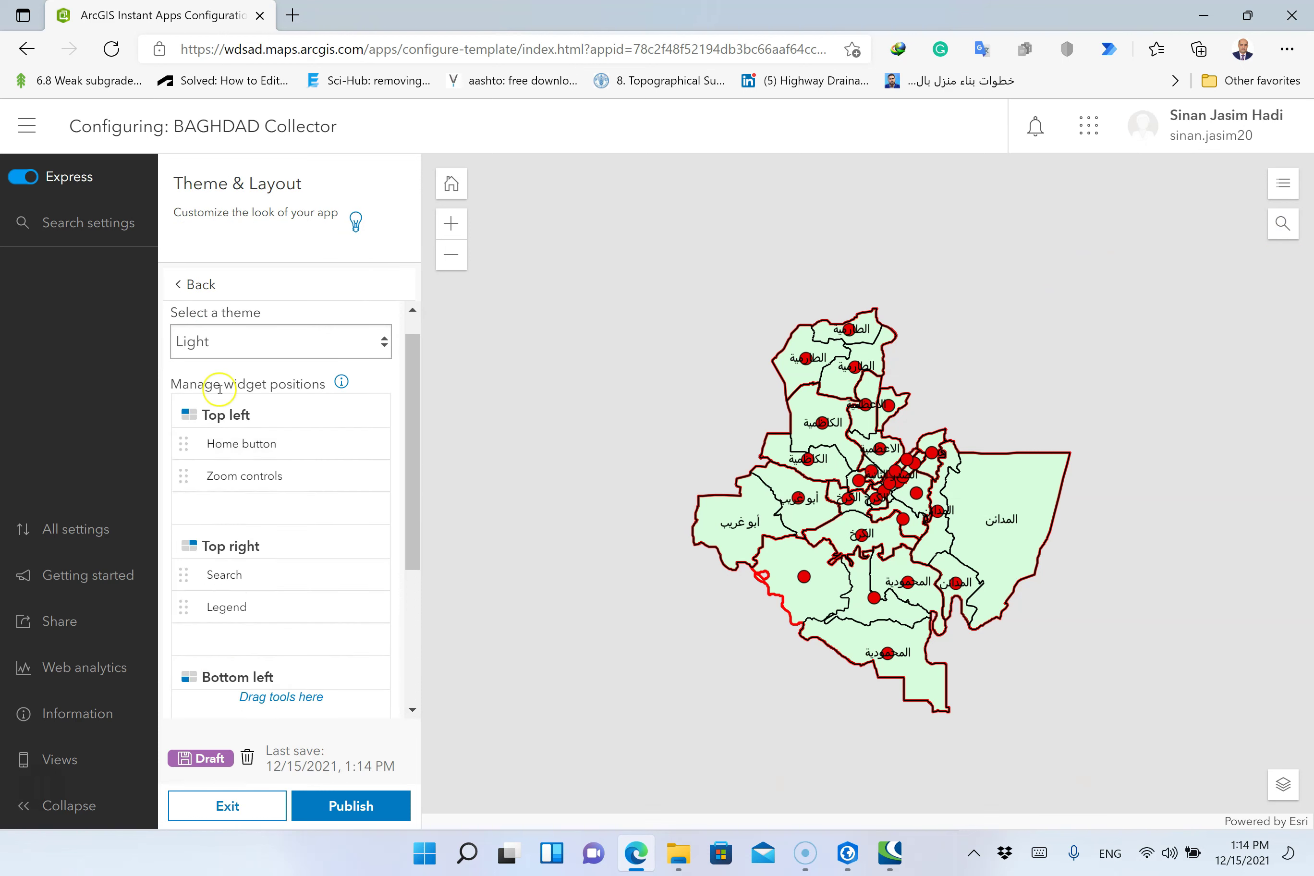
pyautogui.click(296, 336)
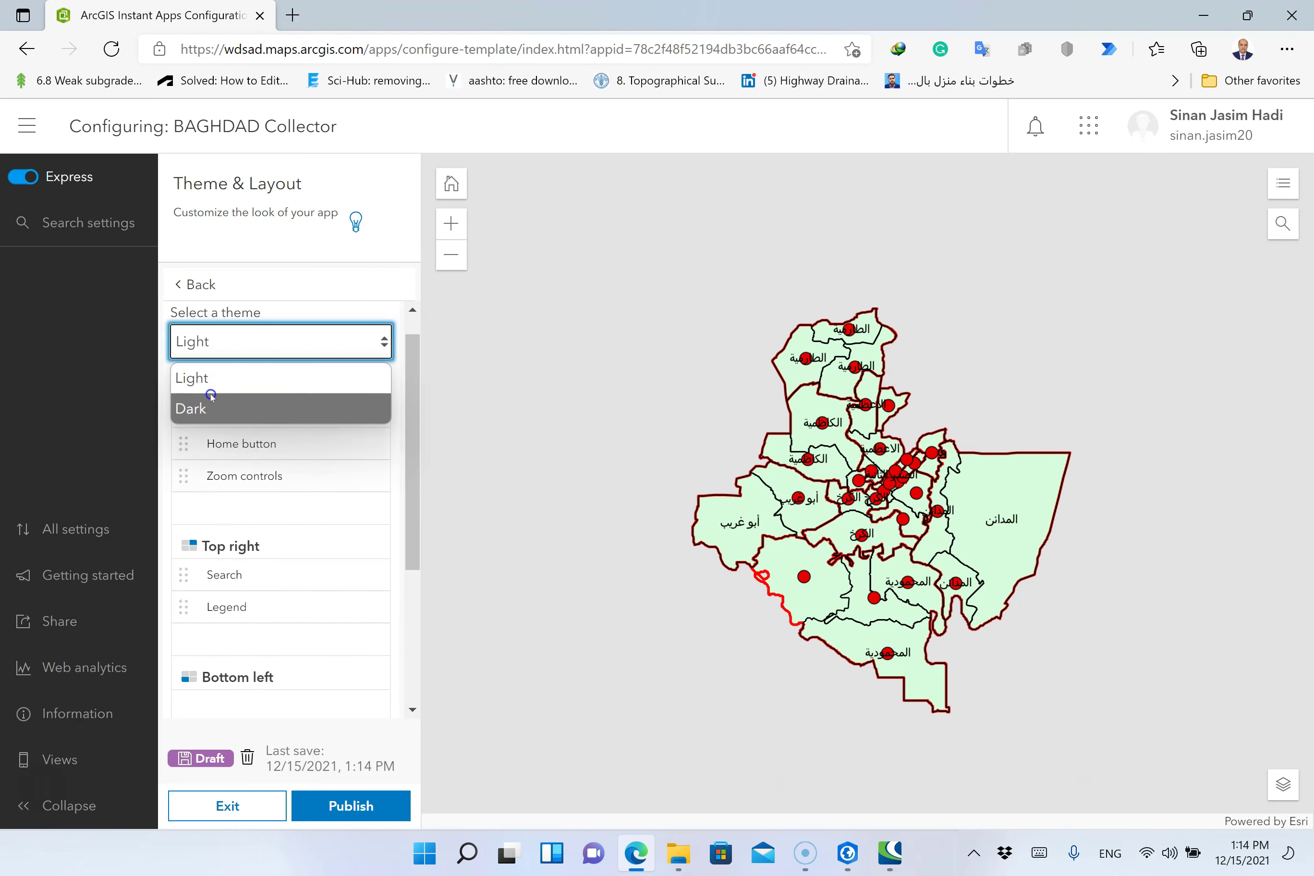
pyautogui.click(190, 409)
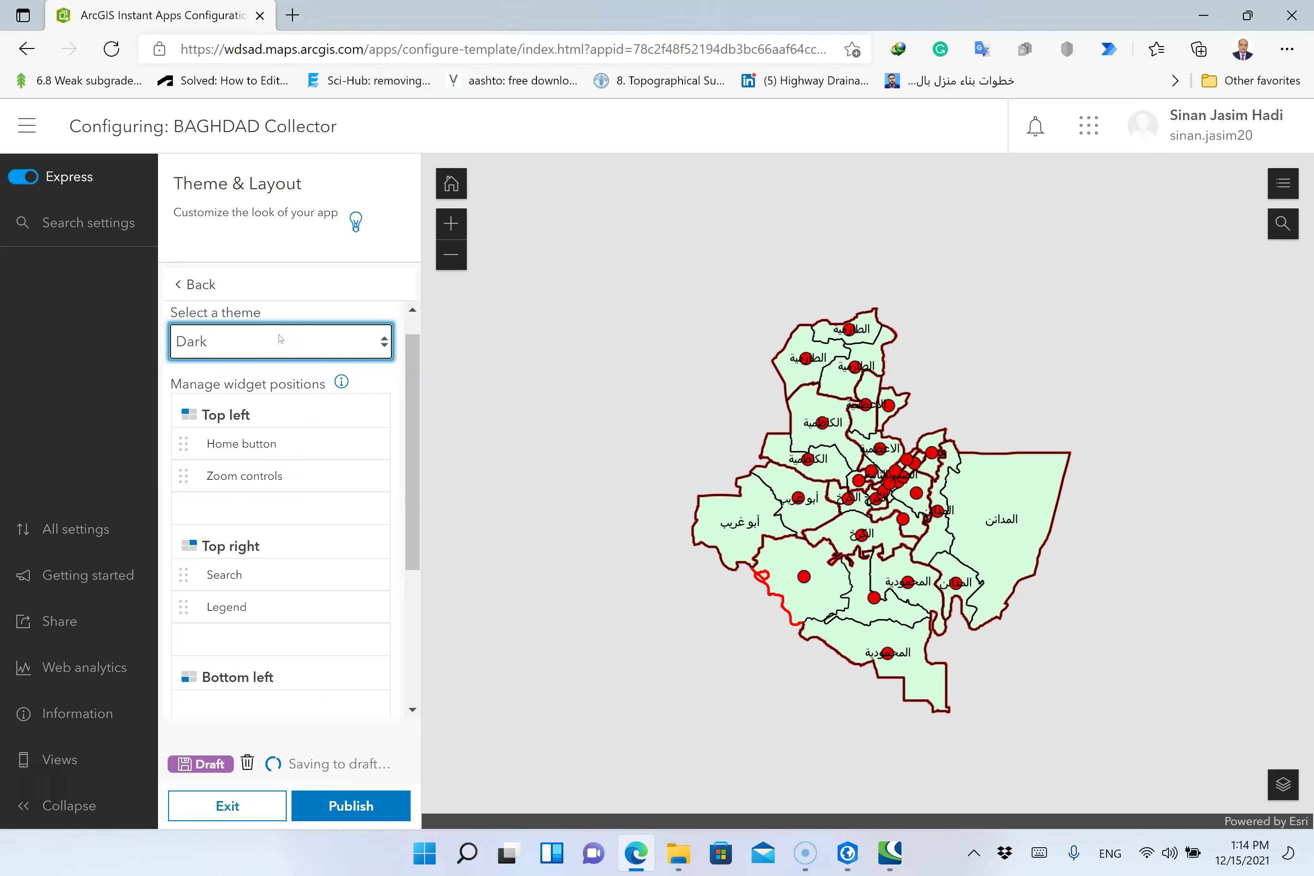
pyautogui.click(281, 339)
pyautogui.click(229, 373)
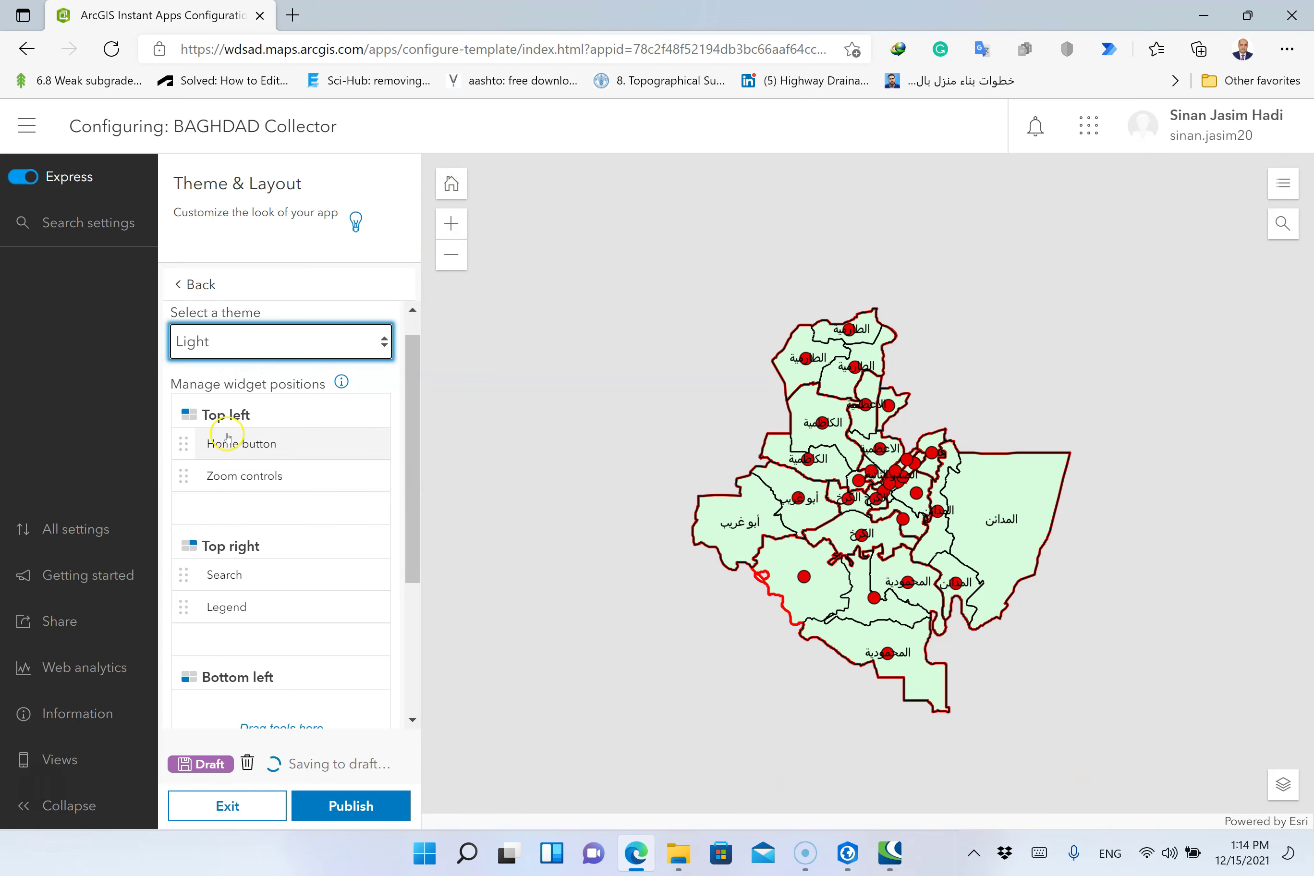
# Move the Home button below the Zoom controls in the Top left widget group and review the remaining widget positions
pyautogui.click(228, 452)
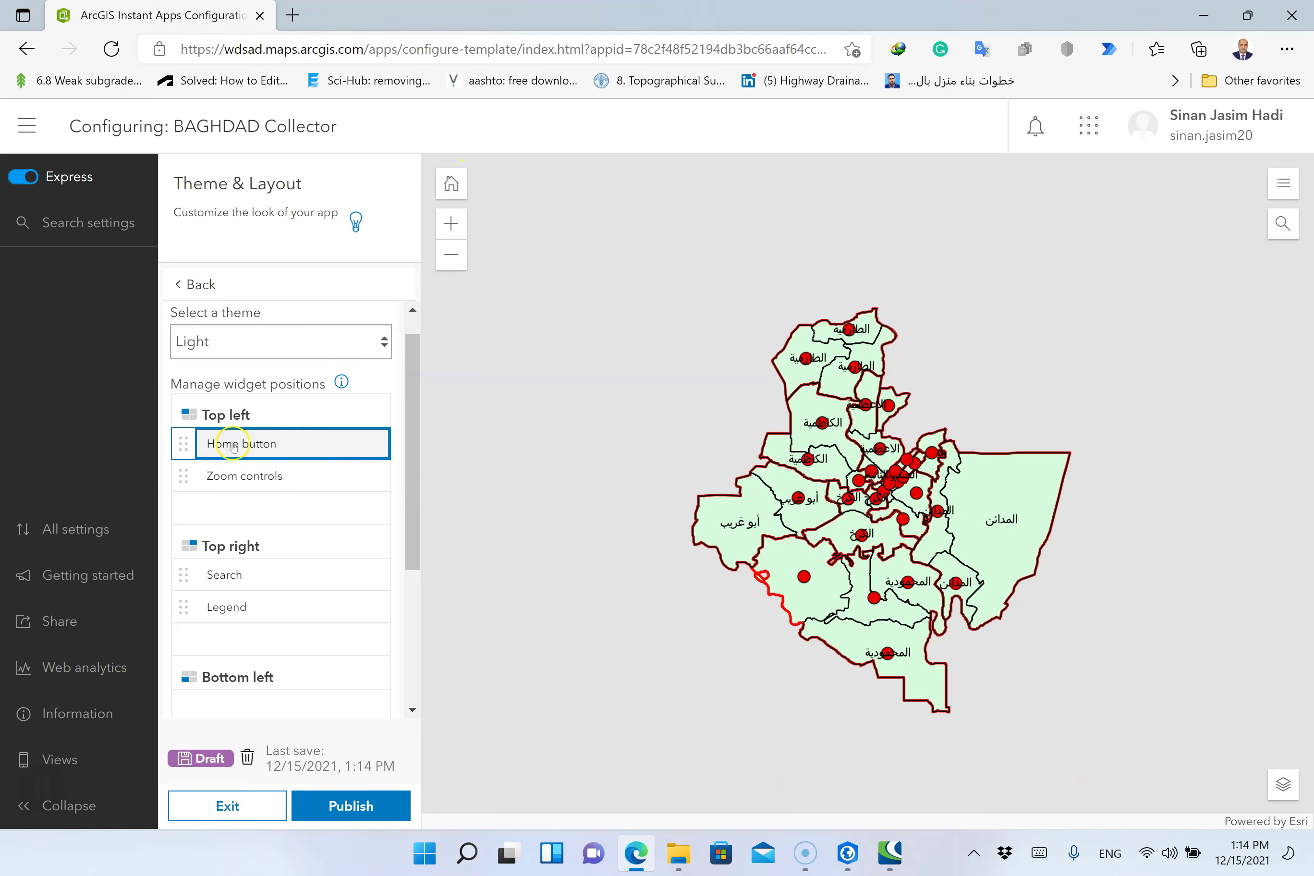
pyautogui.moveTo(183, 444); pyautogui.dragTo(185, 477)
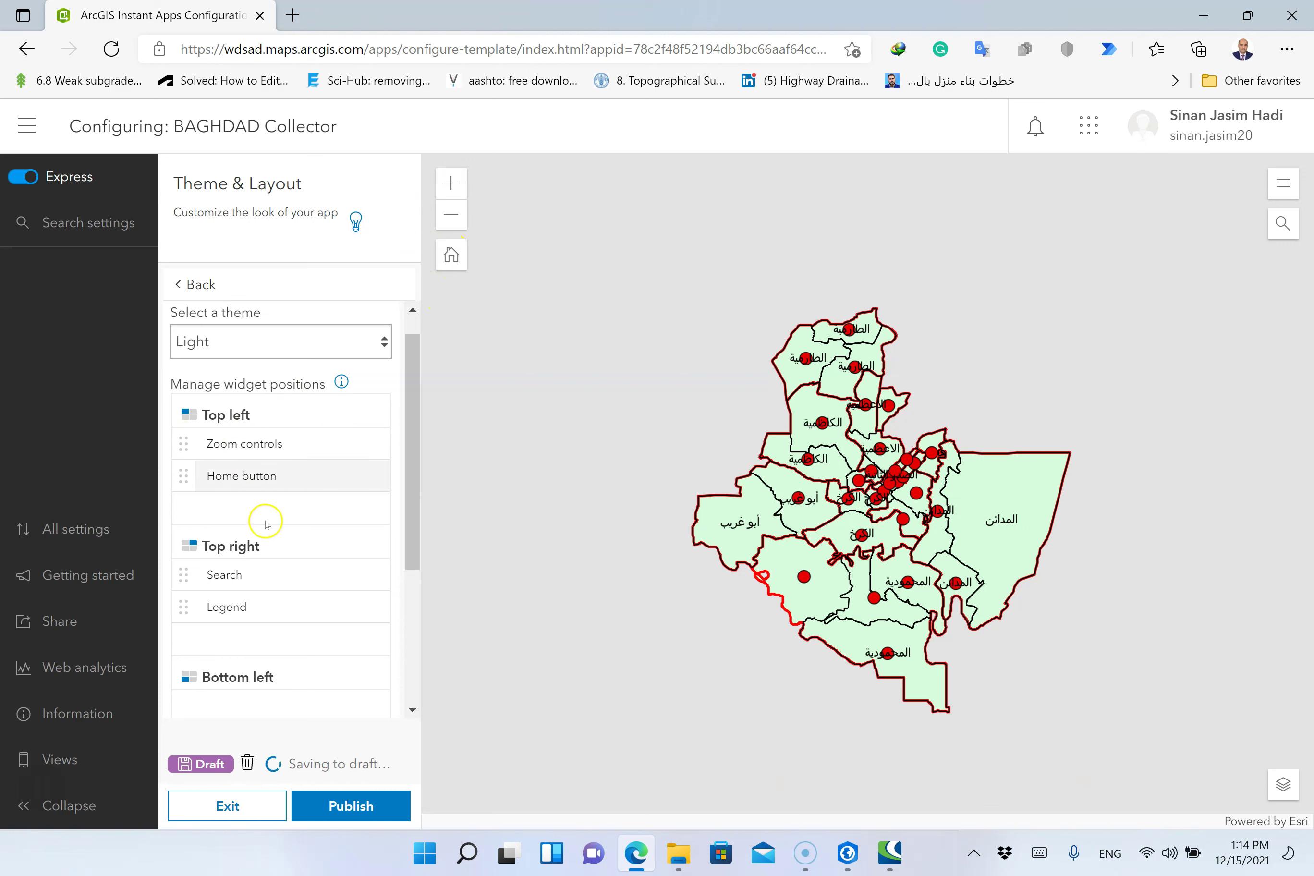
pyautogui.scroll(-1, 265, 515)
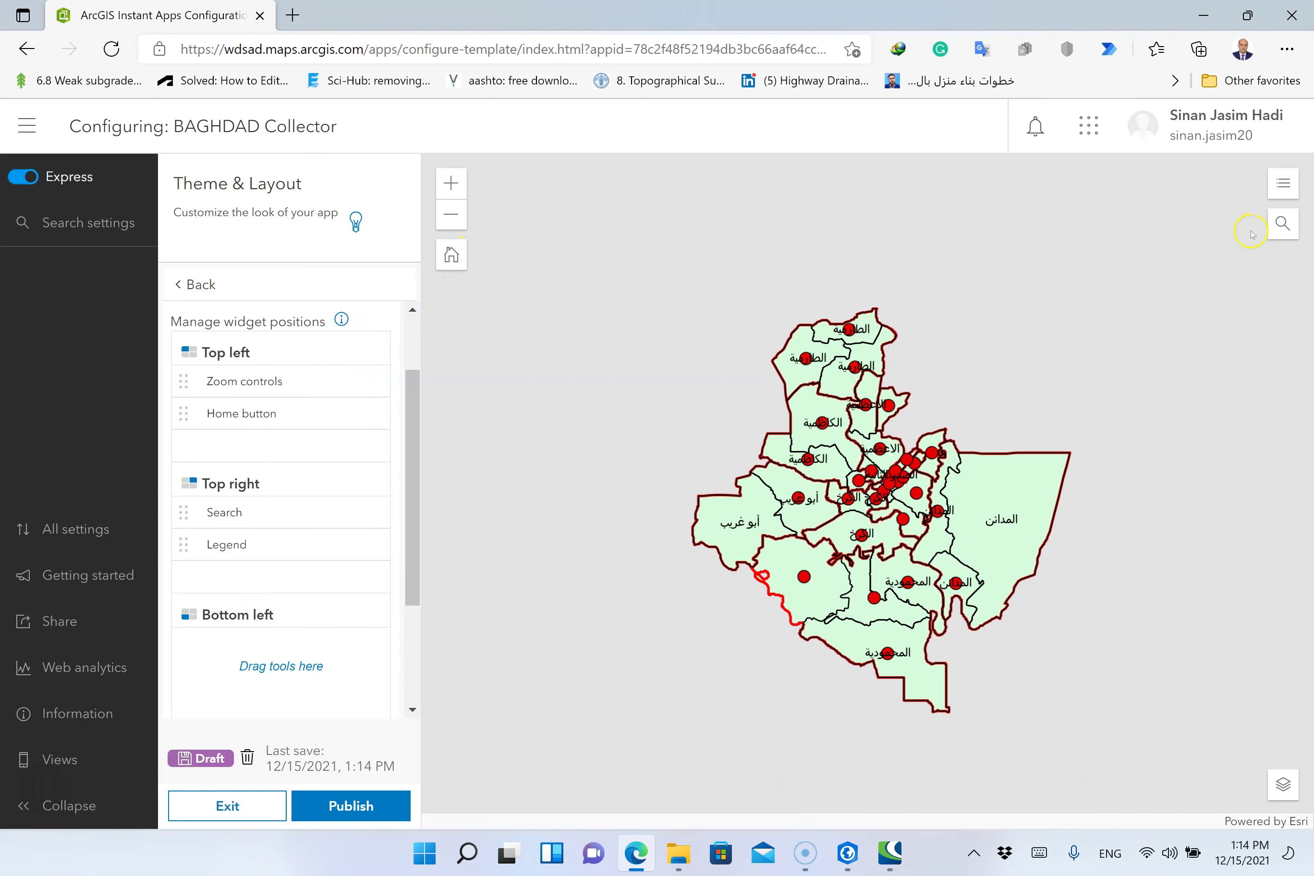
pyautogui.scroll(-3, 294, 607)
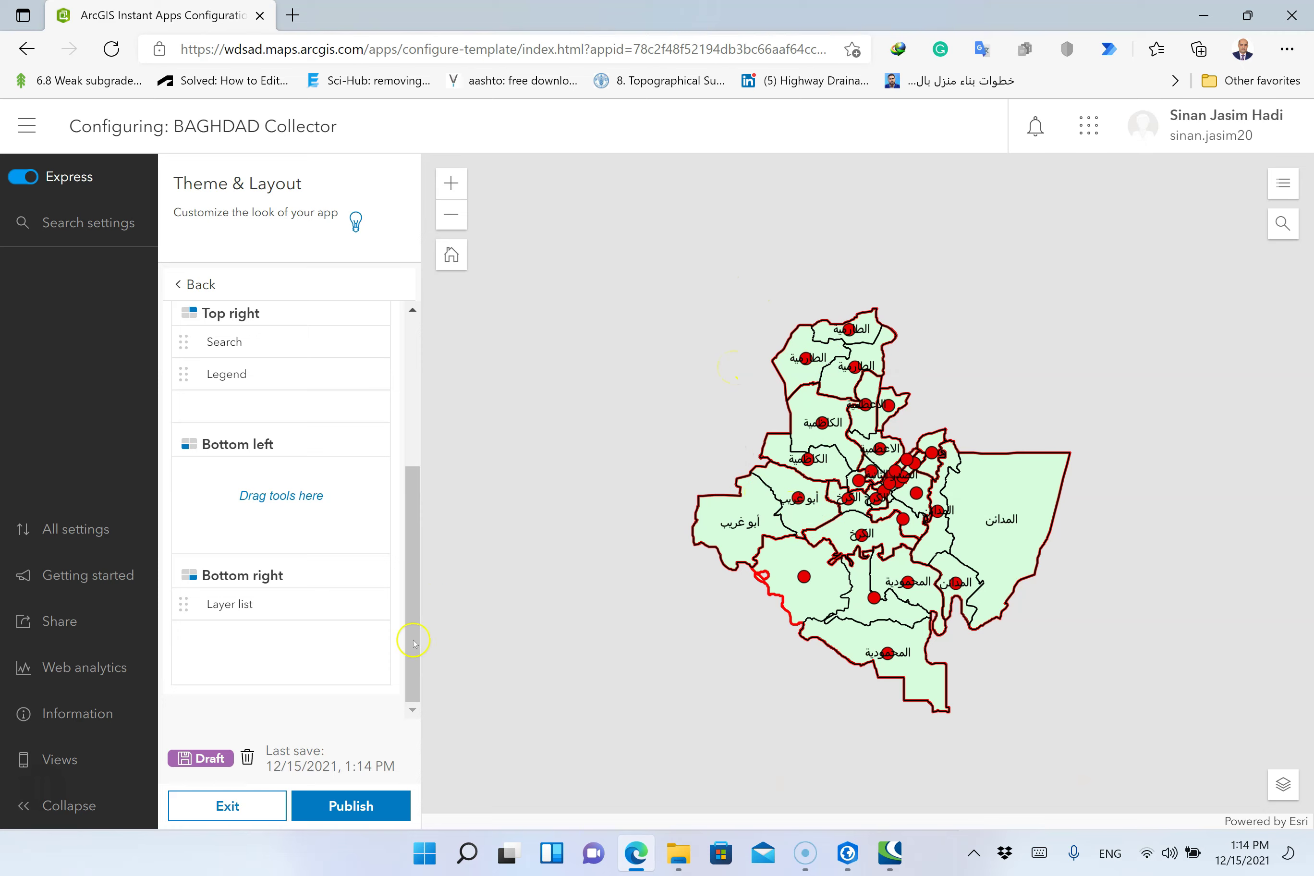
# Publish the BAGHDAD Collector app, confirm the publication and open the published app
pyautogui.click(346, 805)
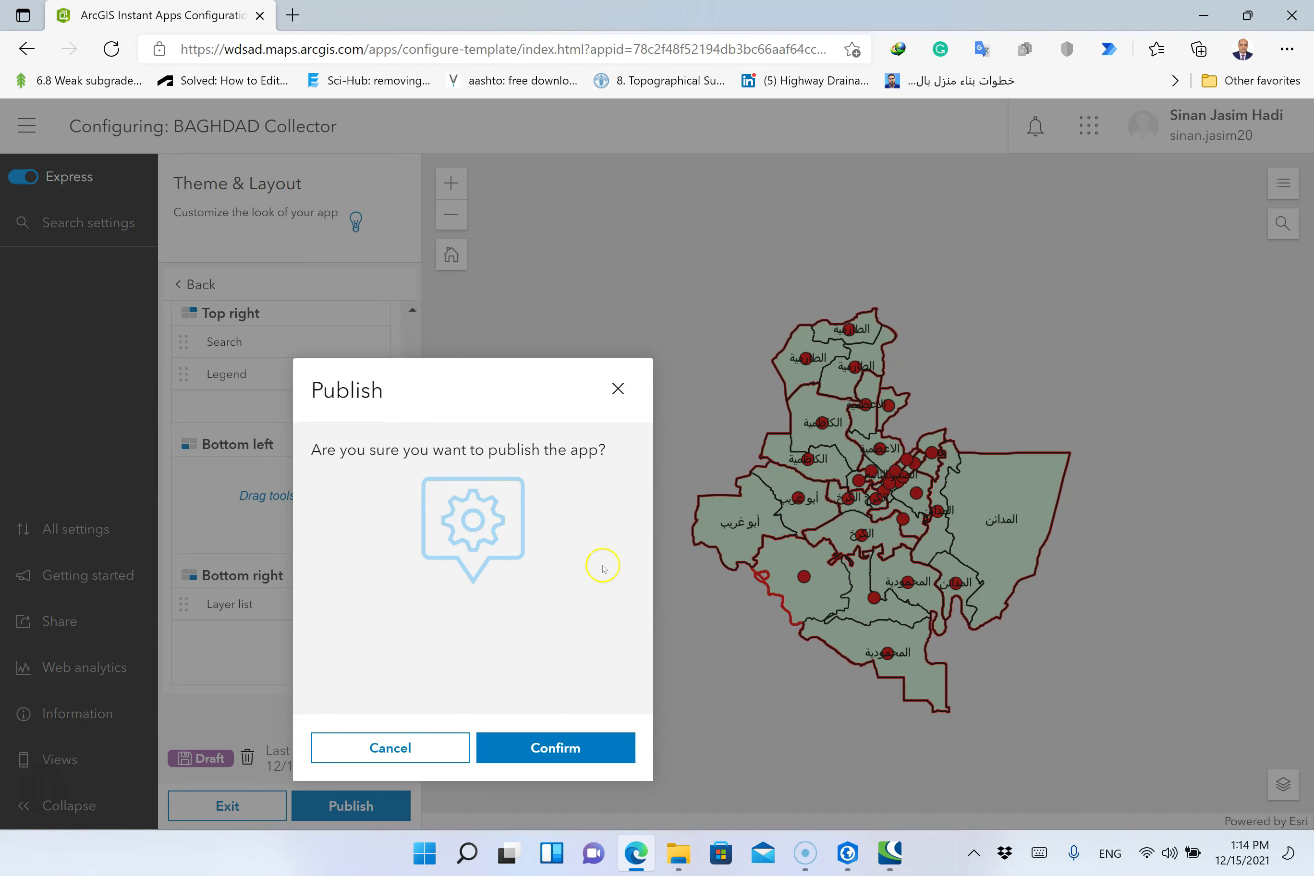
pyautogui.click(552, 741)
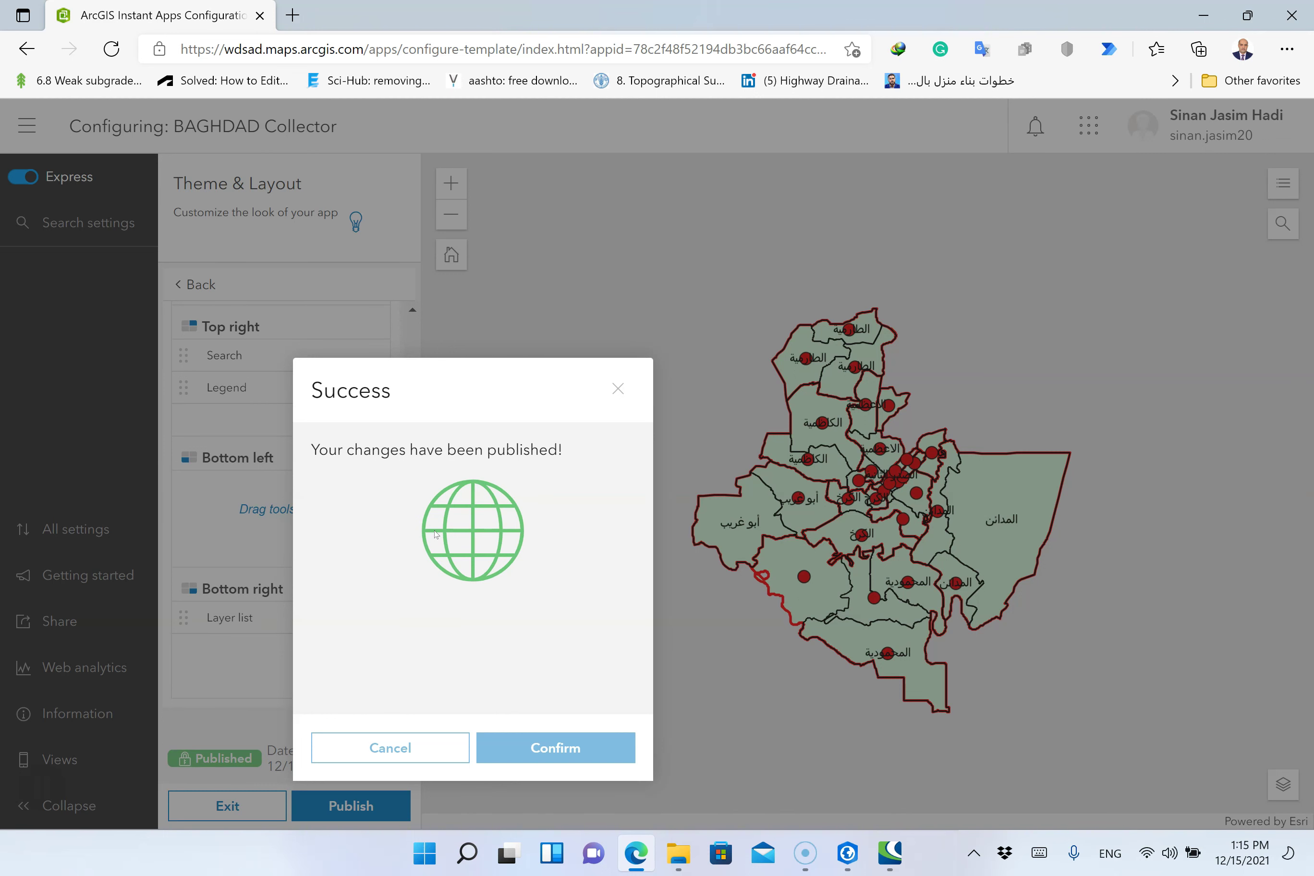
pyautogui.click(546, 745)
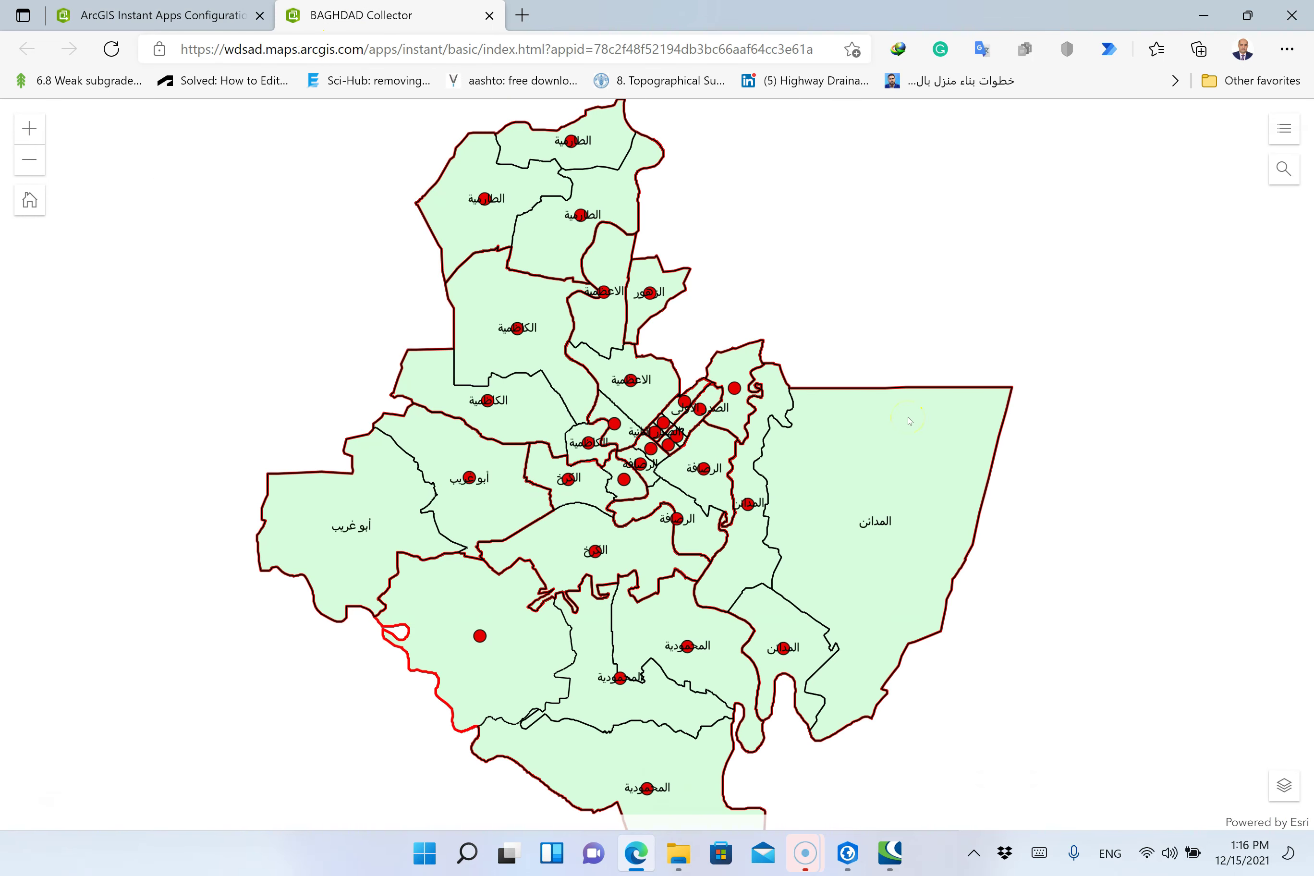
# Test the layer list in the published app by hiding and showing the Baghdad_nahieah19 layer
pyautogui.click(1285, 785)
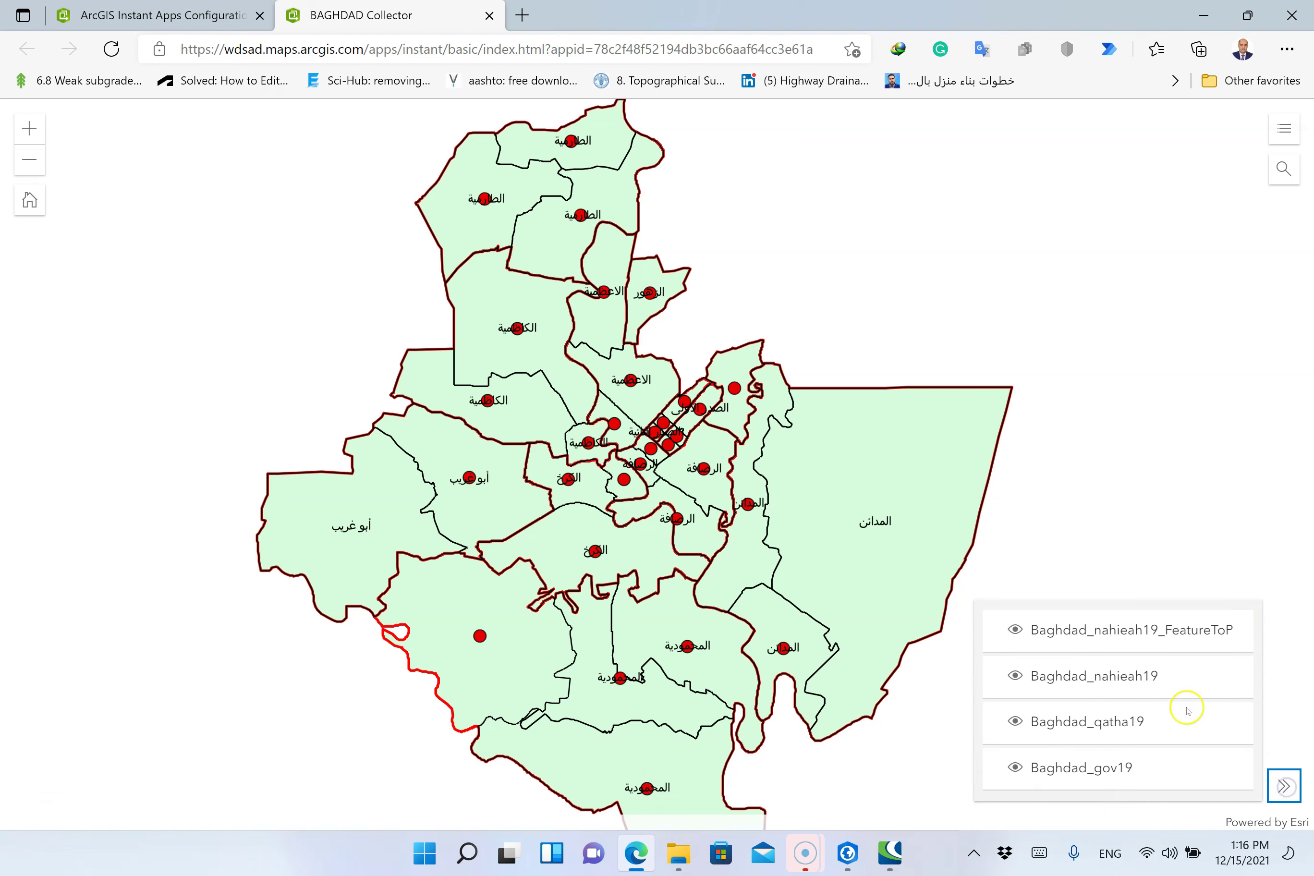
pyautogui.click(1032, 675)
pyautogui.click(1032, 675)
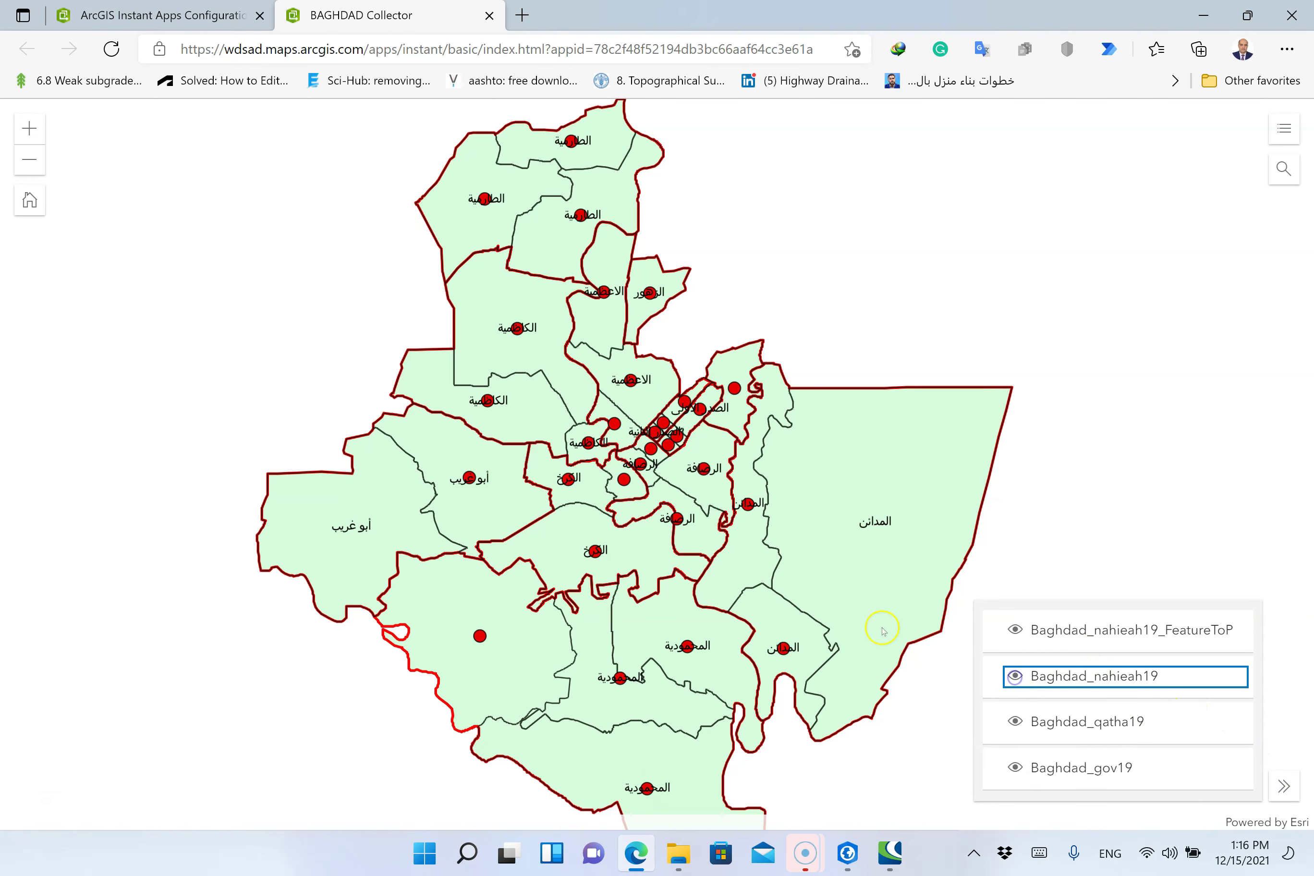
# Check the feature pop-ups of the published map at two districts and close the pop-up
pyautogui.click(487, 405)
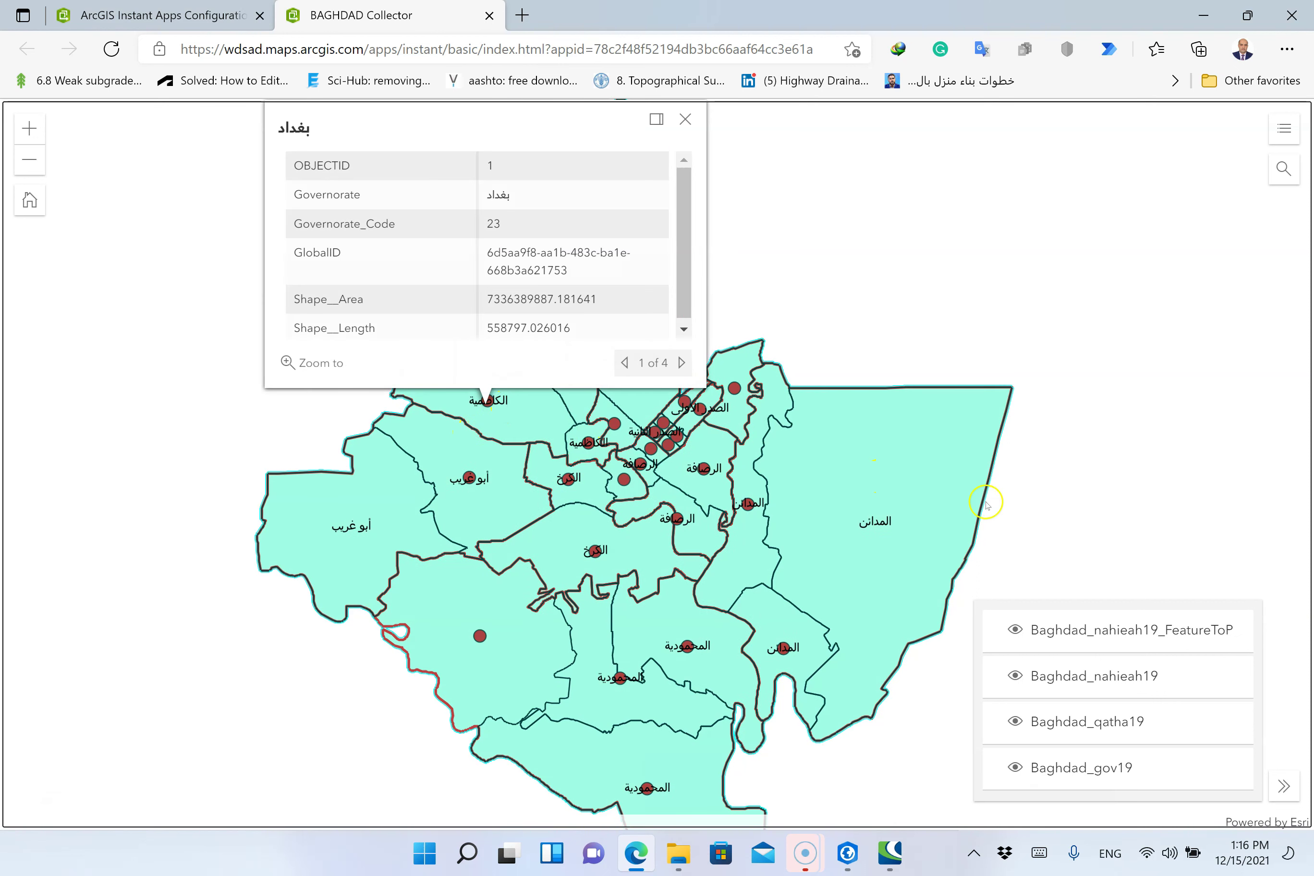
pyautogui.click(908, 476)
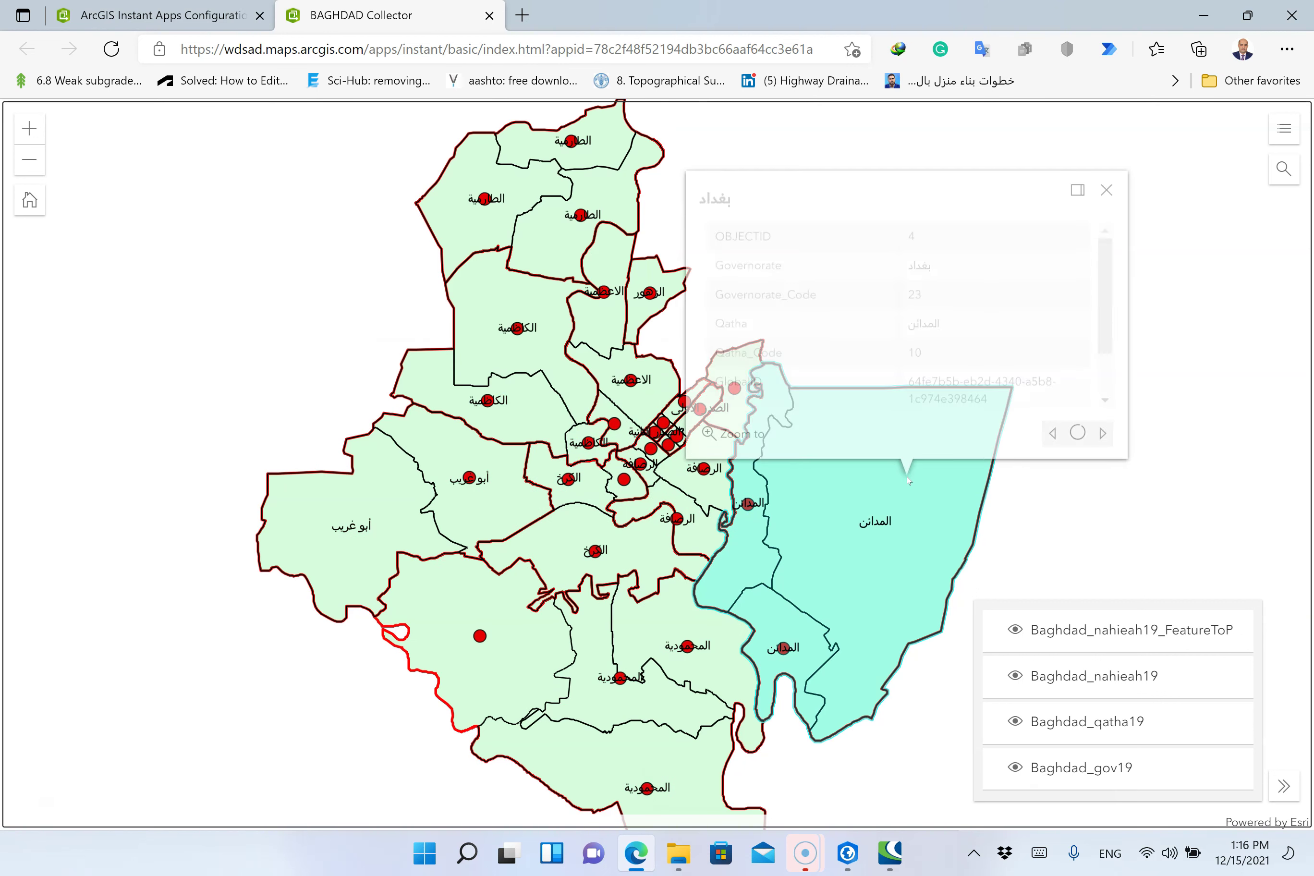
pyautogui.scroll(-2, 963, 349)
pyautogui.scroll(2, 963, 349)
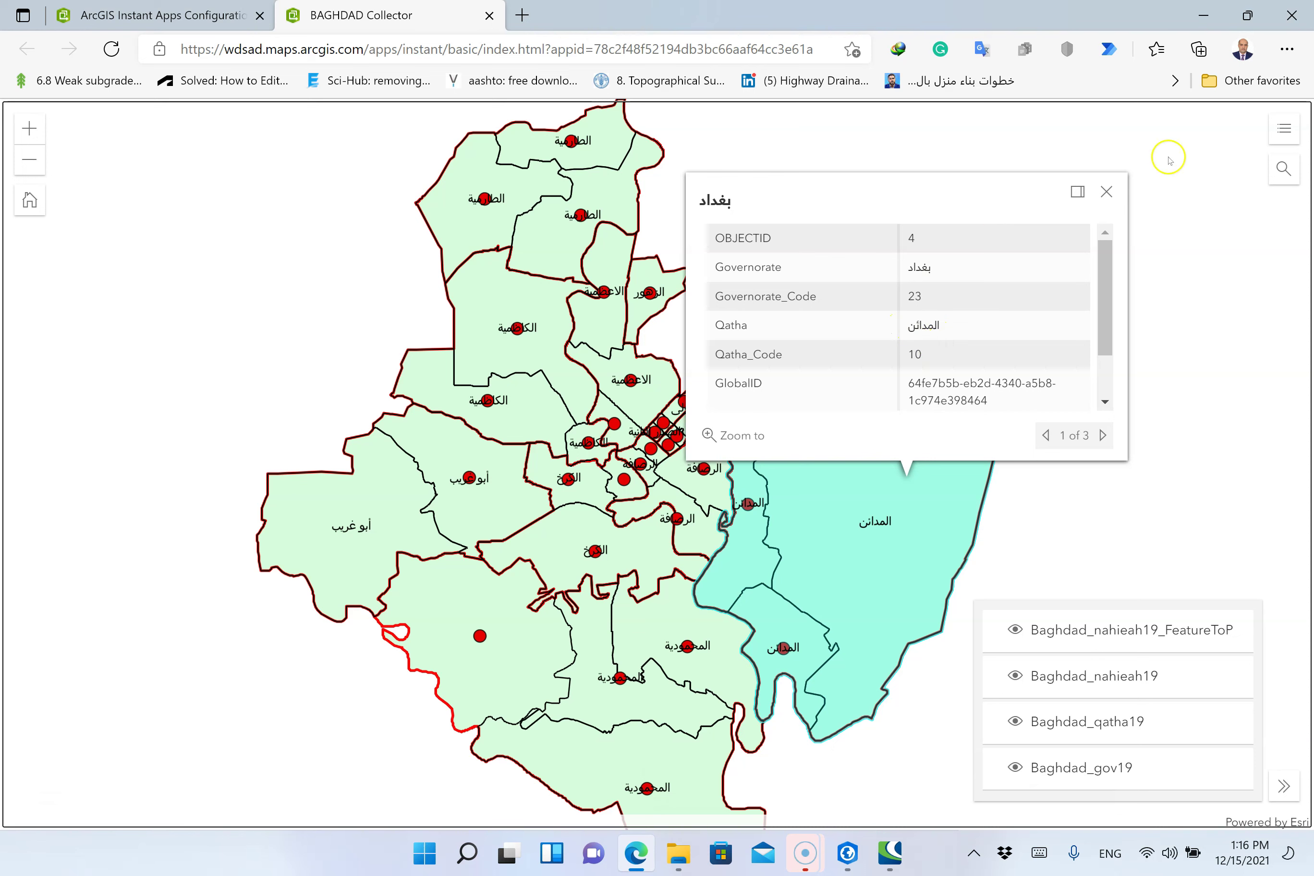
pyautogui.click(1108, 191)
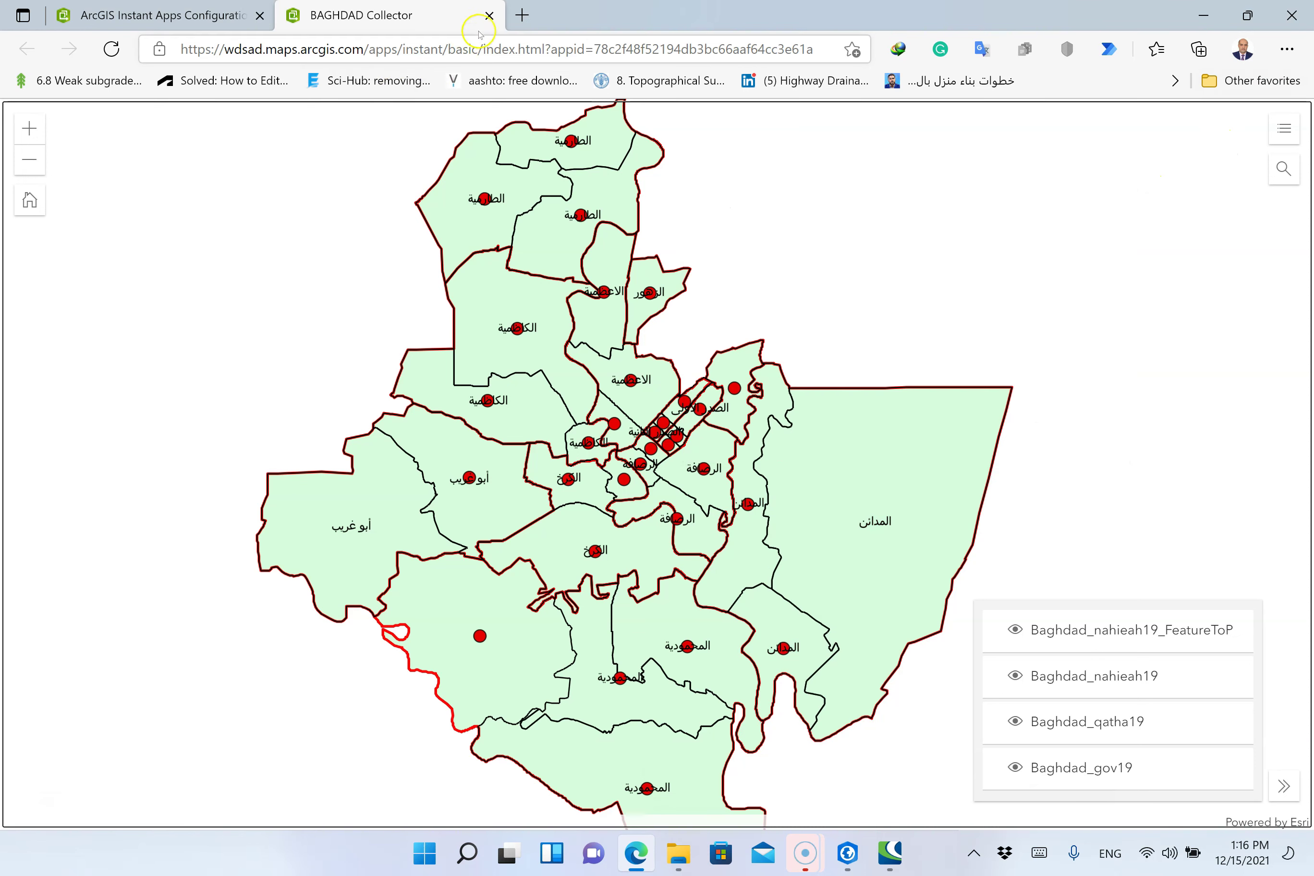
# Close the published app and open the item page of the BAGHDAD Collector Instant App from the WNIN content folder
pyautogui.click(489, 16)
pyautogui.click(619, 387)
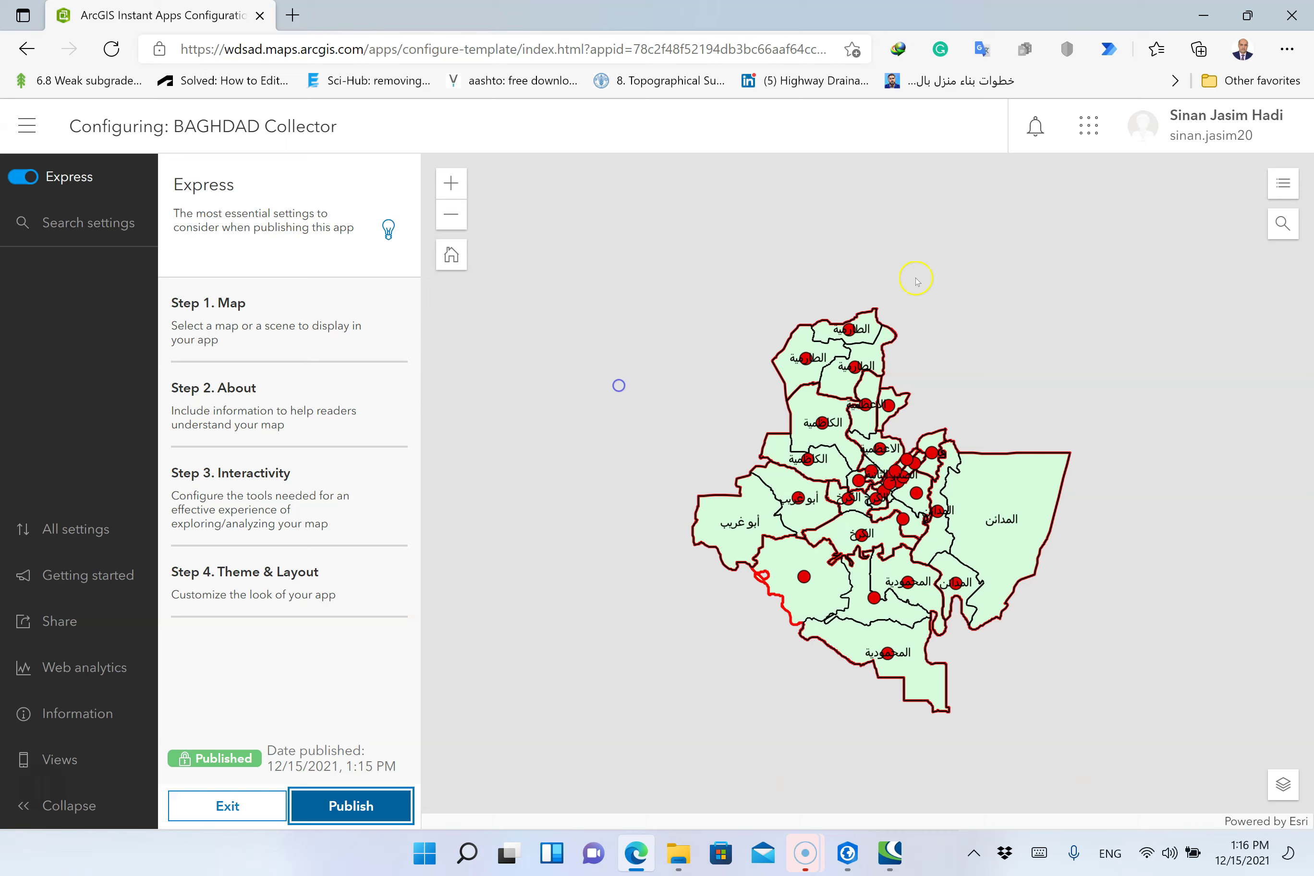
pyautogui.click(27, 126)
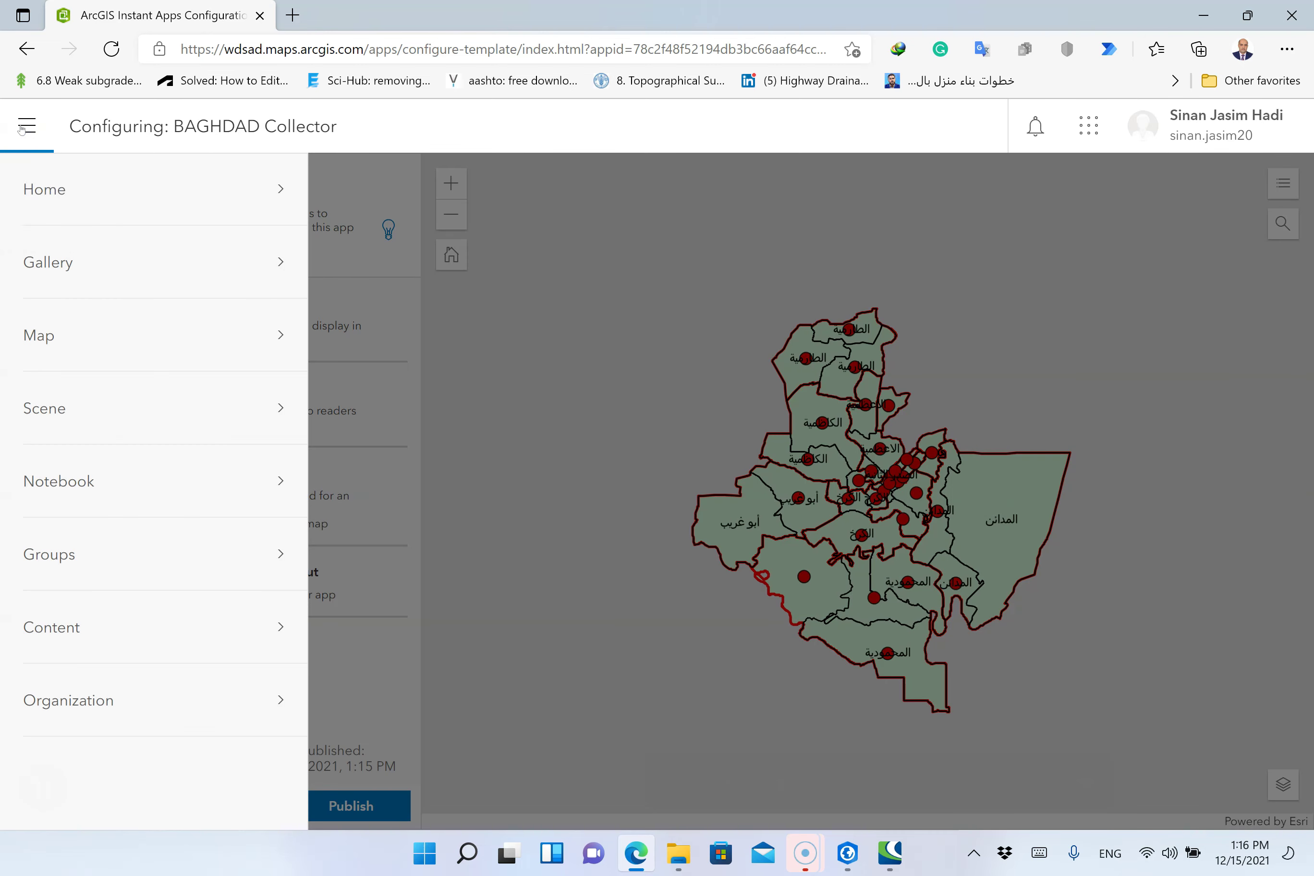
pyautogui.click(70, 628)
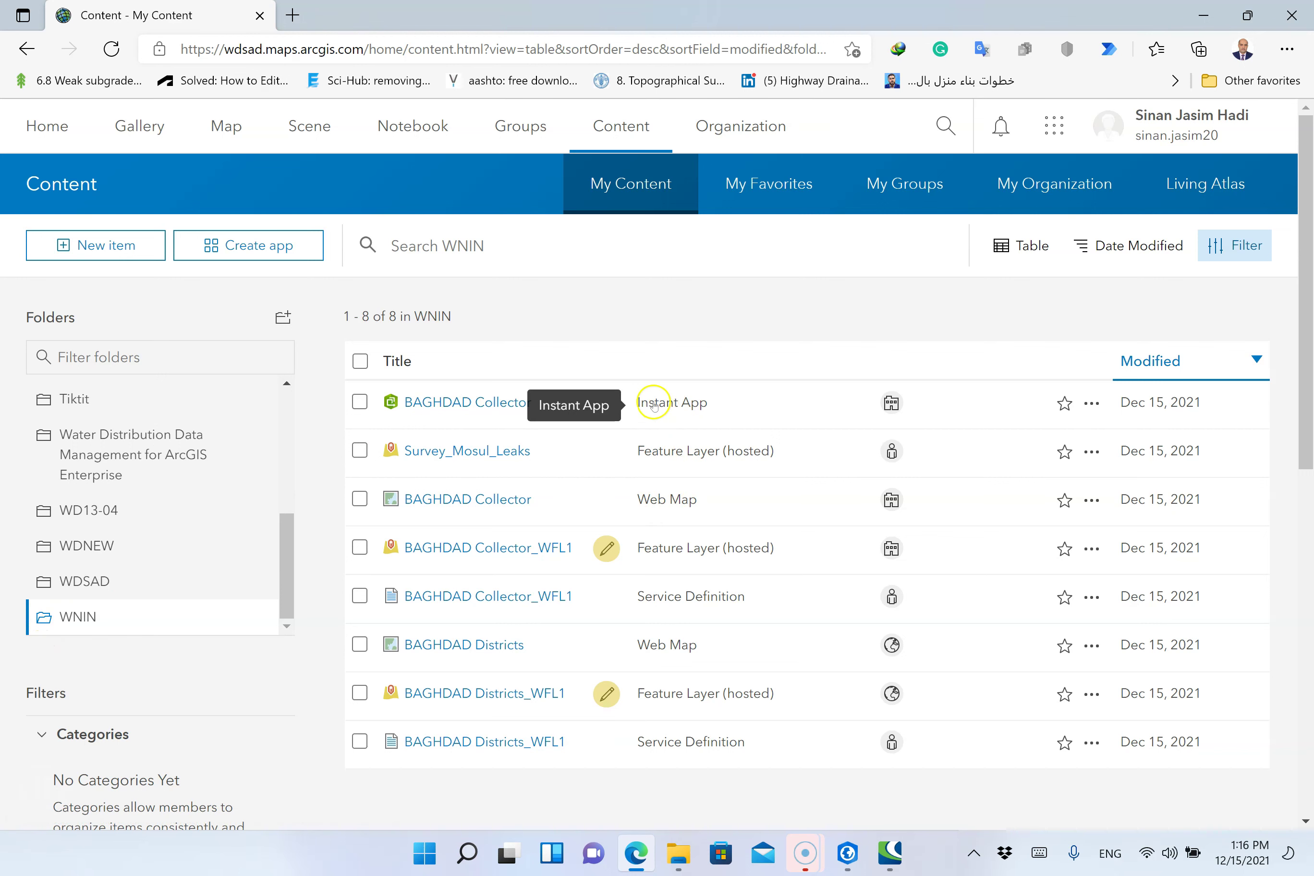
pyautogui.moveTo(635, 403); pyautogui.dragTo(671, 407)
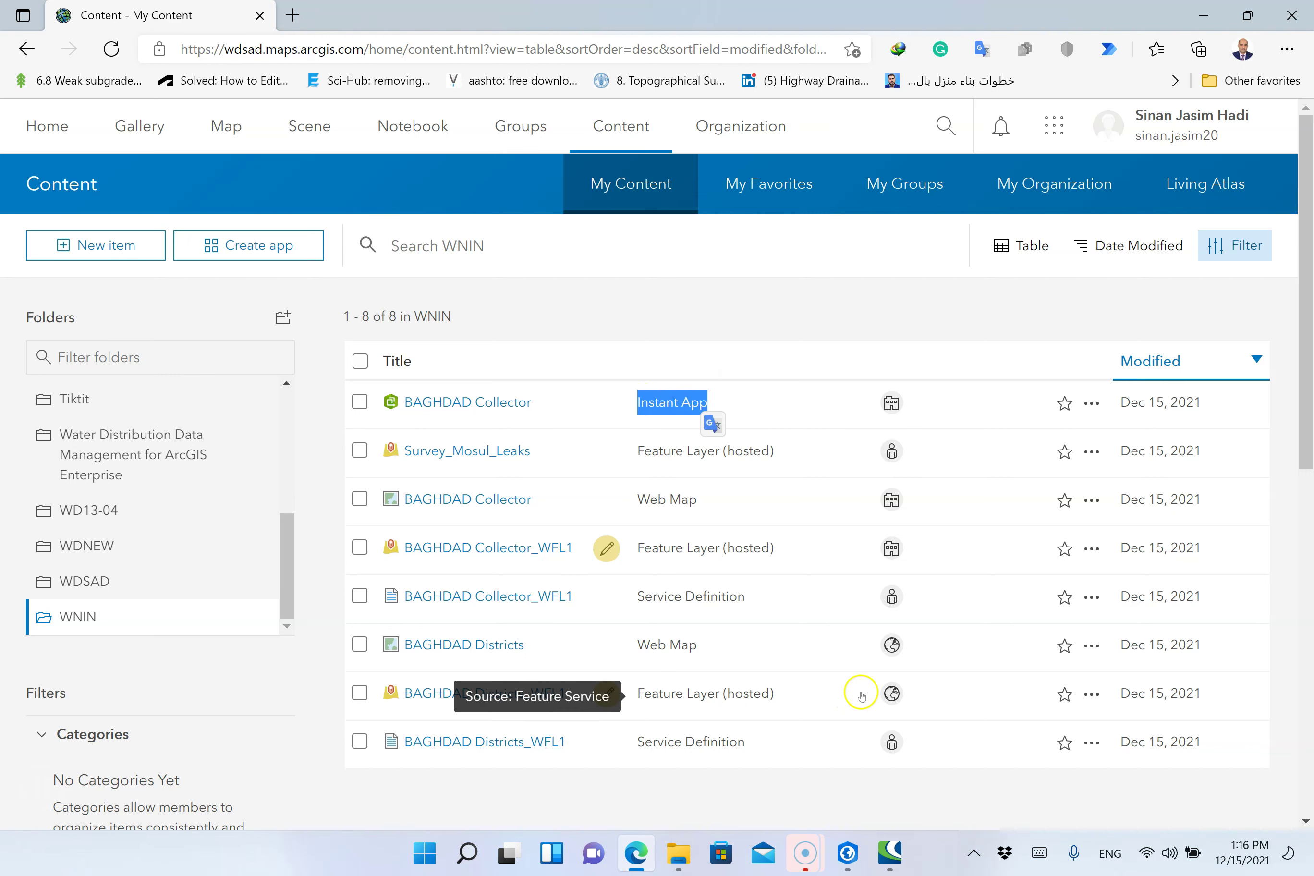
pyautogui.click(478, 402)
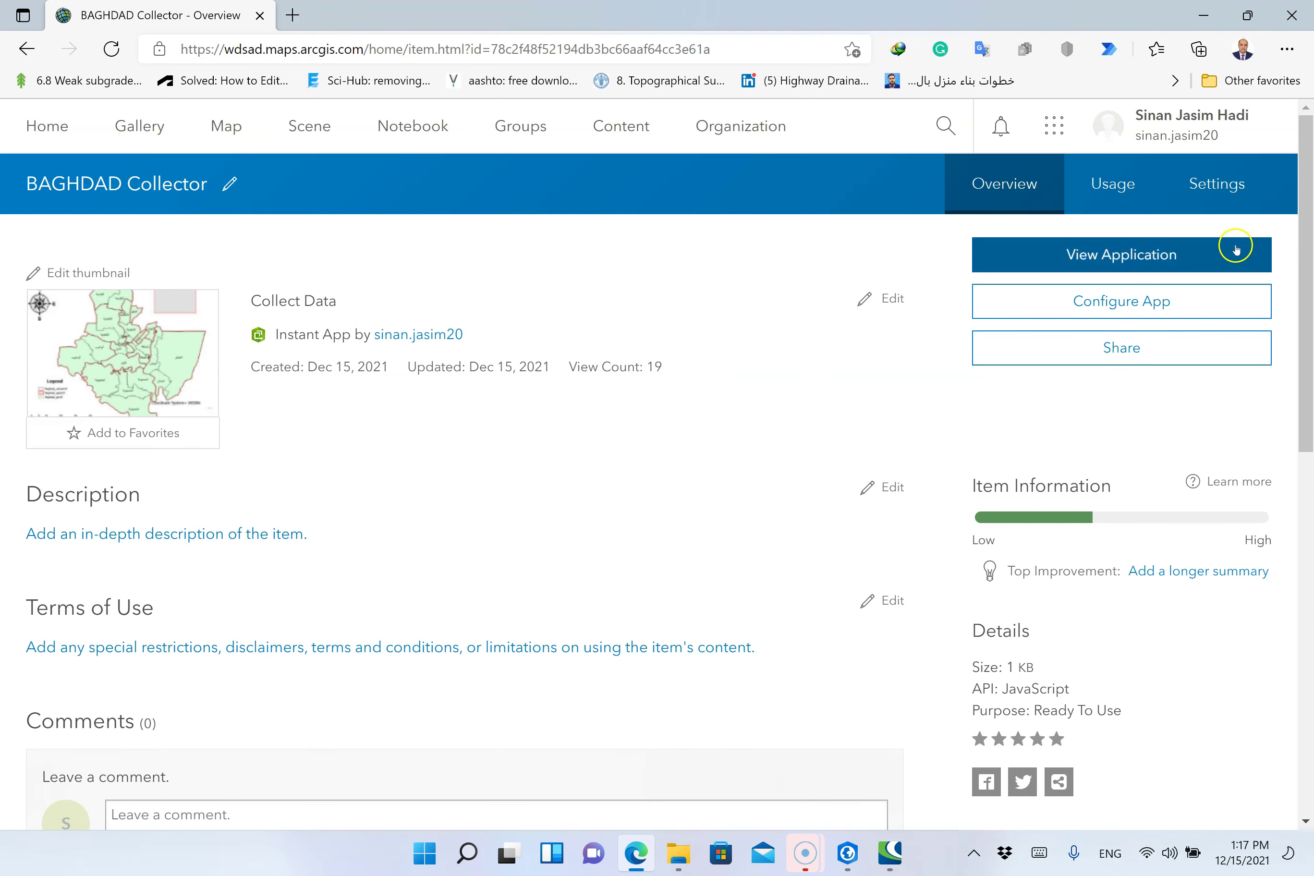
# Share the BAGHDAD Collector app with Everyone (public) and update the sharing of its dependent web map and feature layer
pyautogui.click(1114, 349)
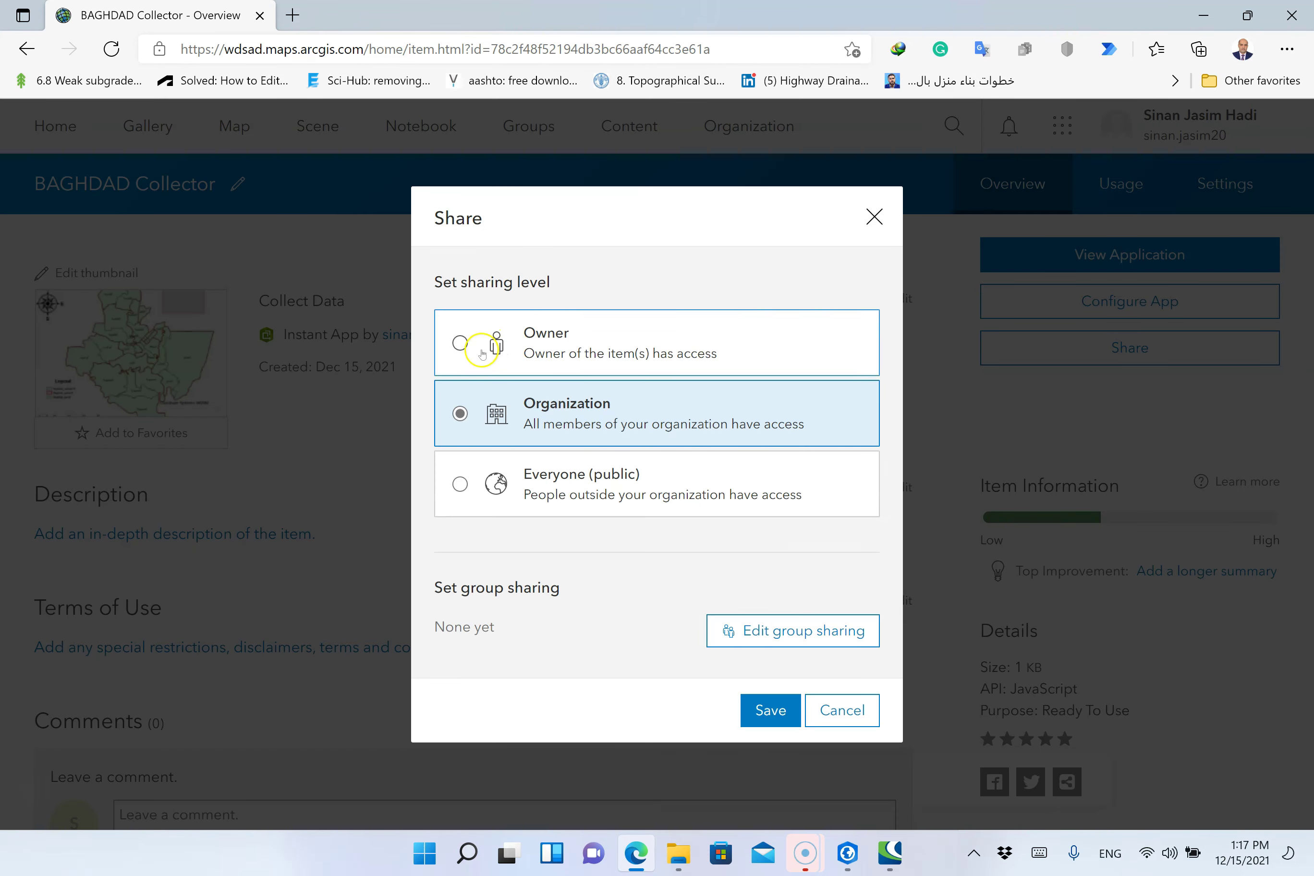
pyautogui.click(554, 479)
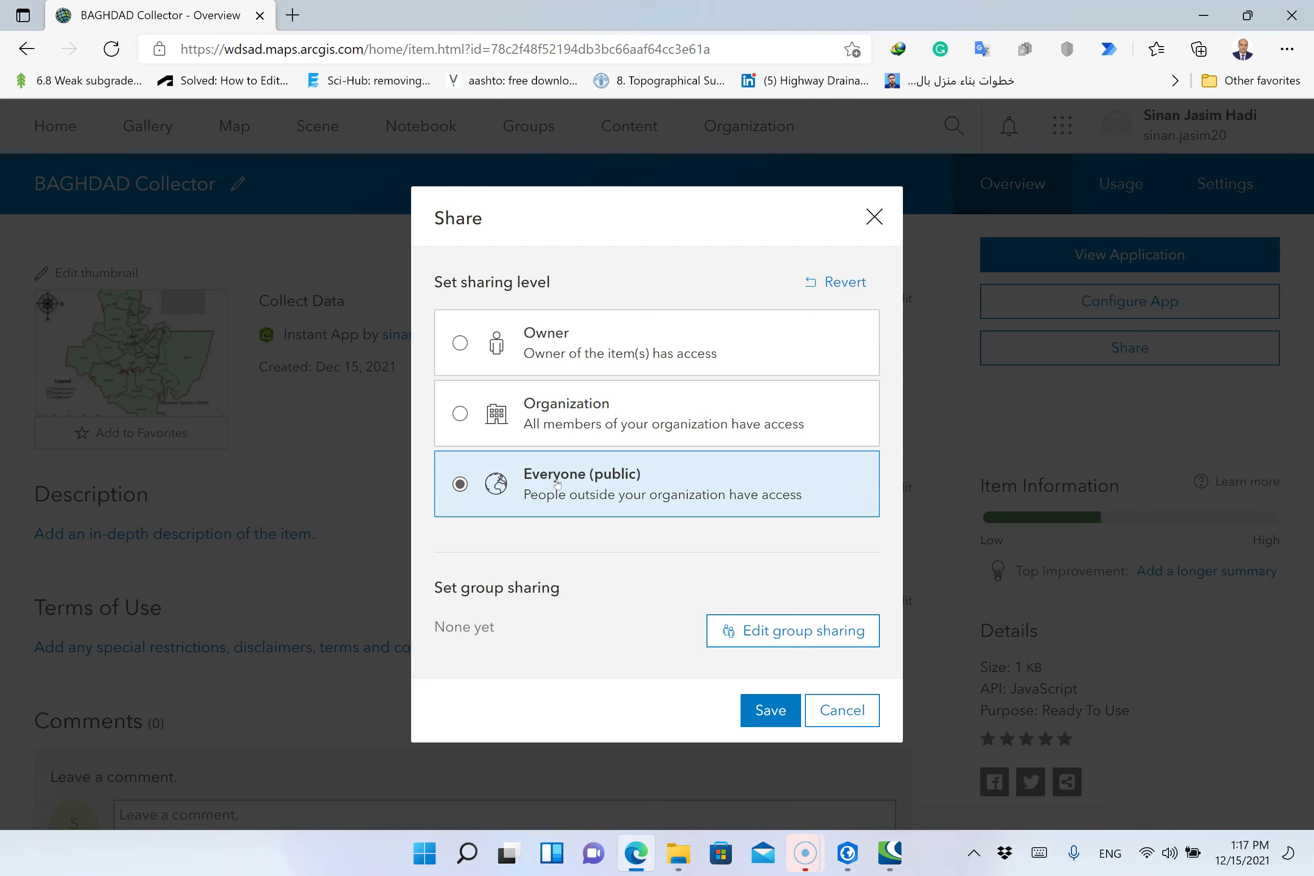
pyautogui.click(768, 707)
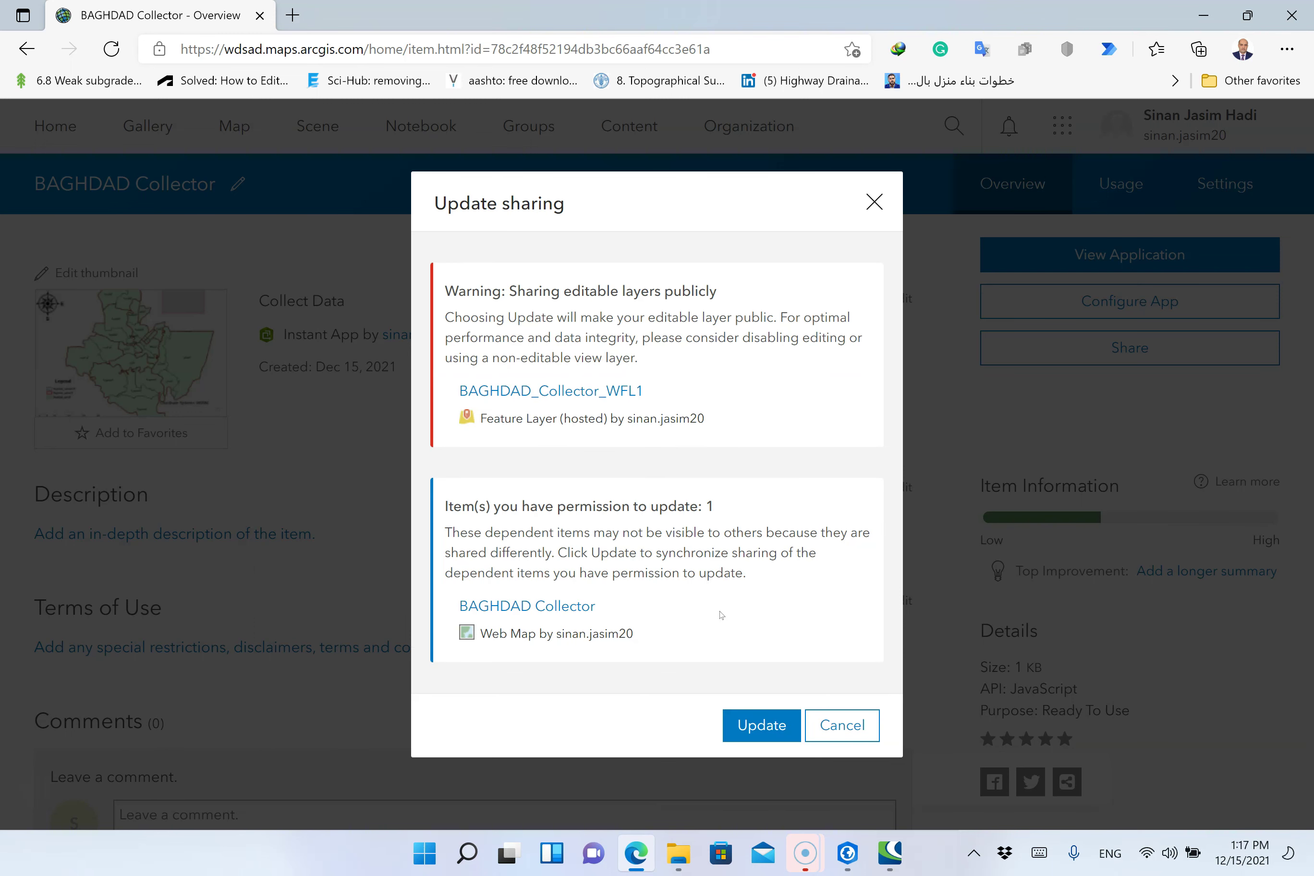
pyautogui.click(757, 728)
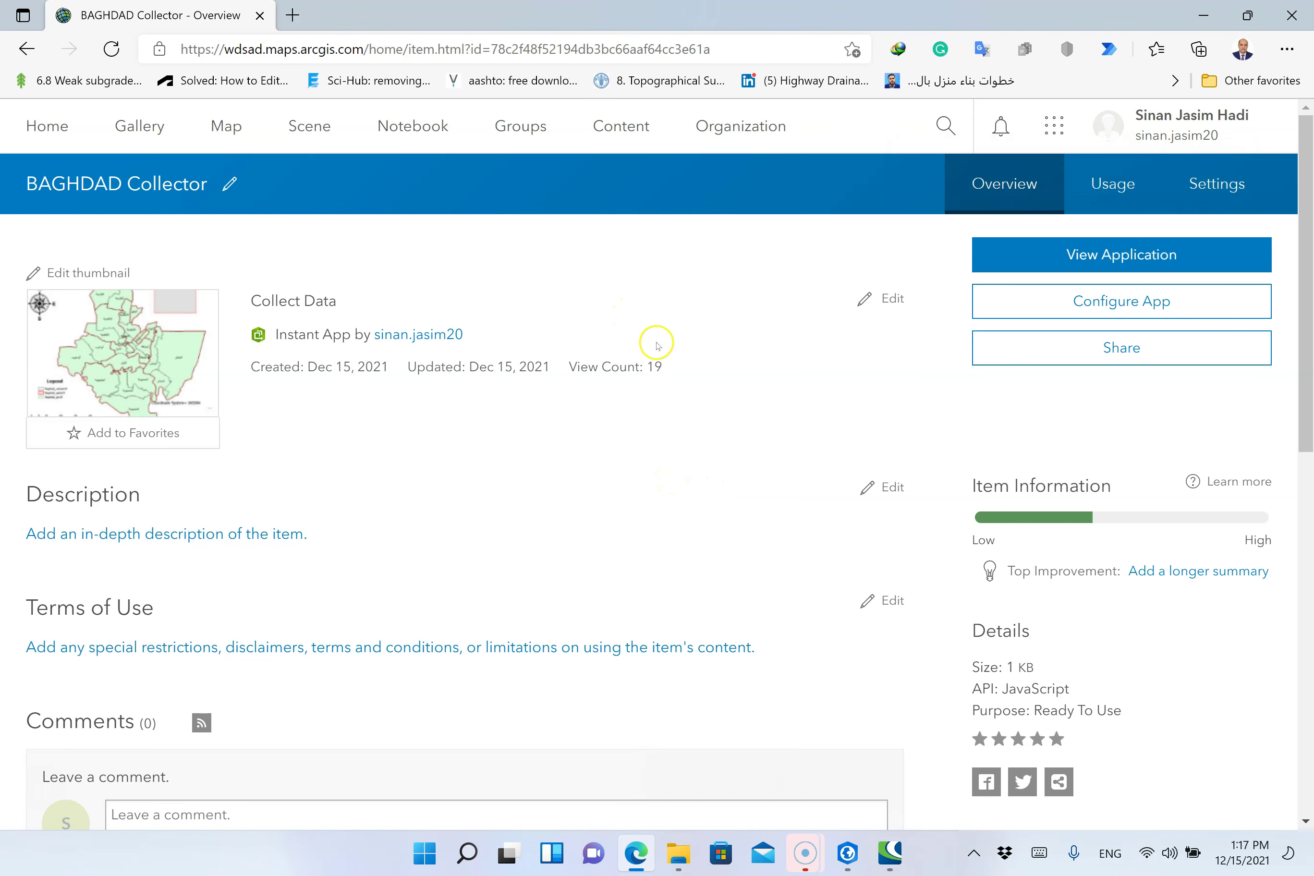
# Check the app's sharing level, view the application in a new tab and select its web address
pyautogui.click(1070, 351)
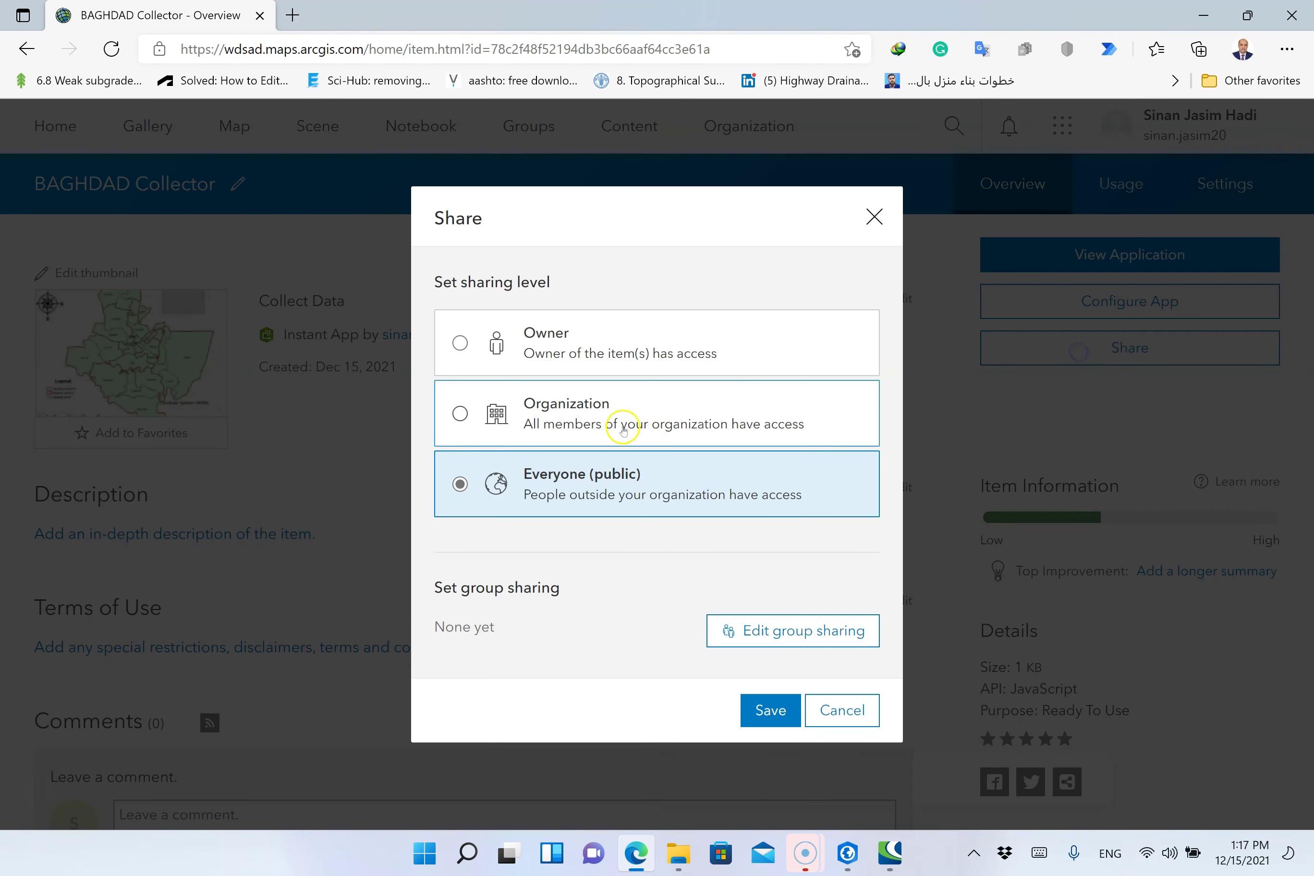
pyautogui.click(874, 217)
pyautogui.click(1232, 261)
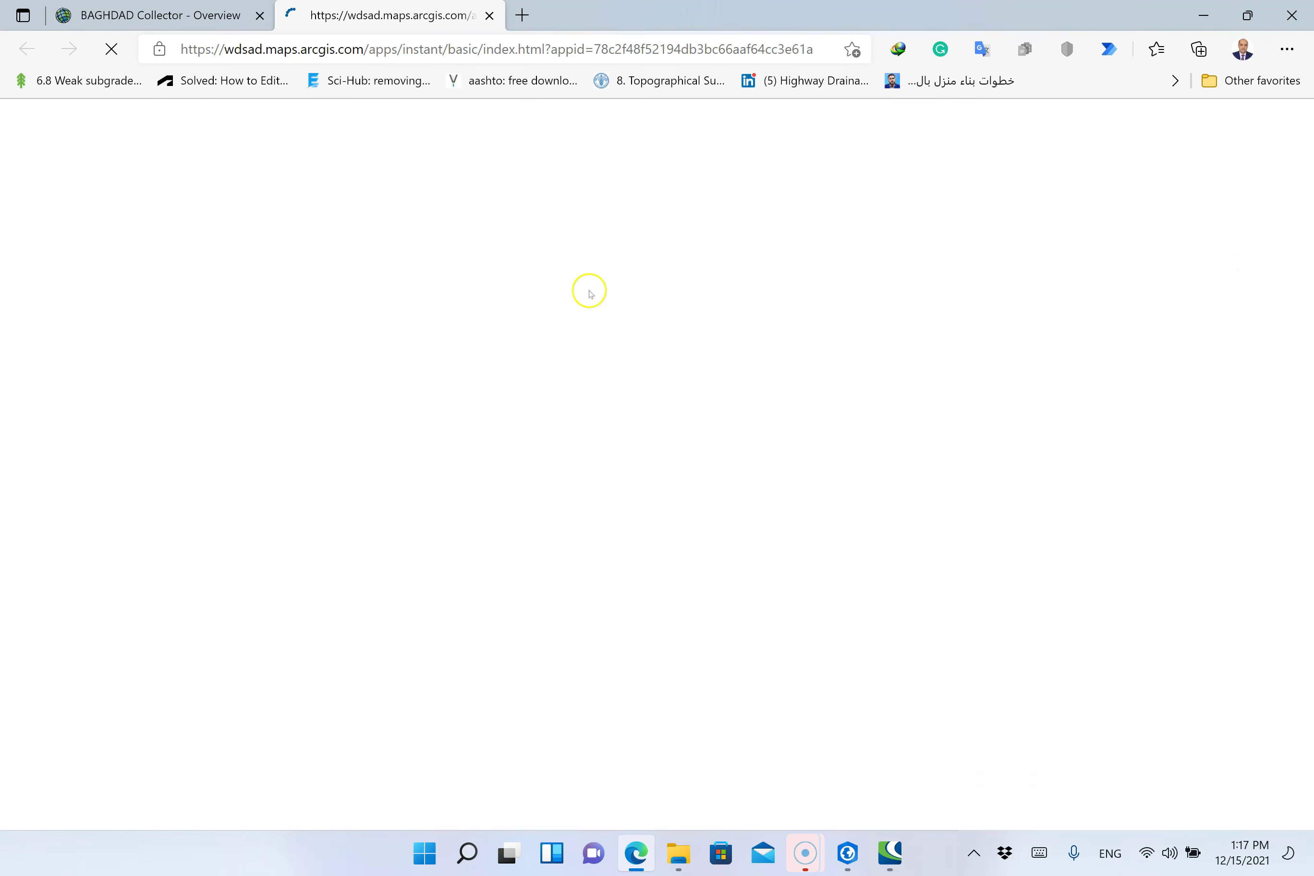
pyautogui.click(393, 52)
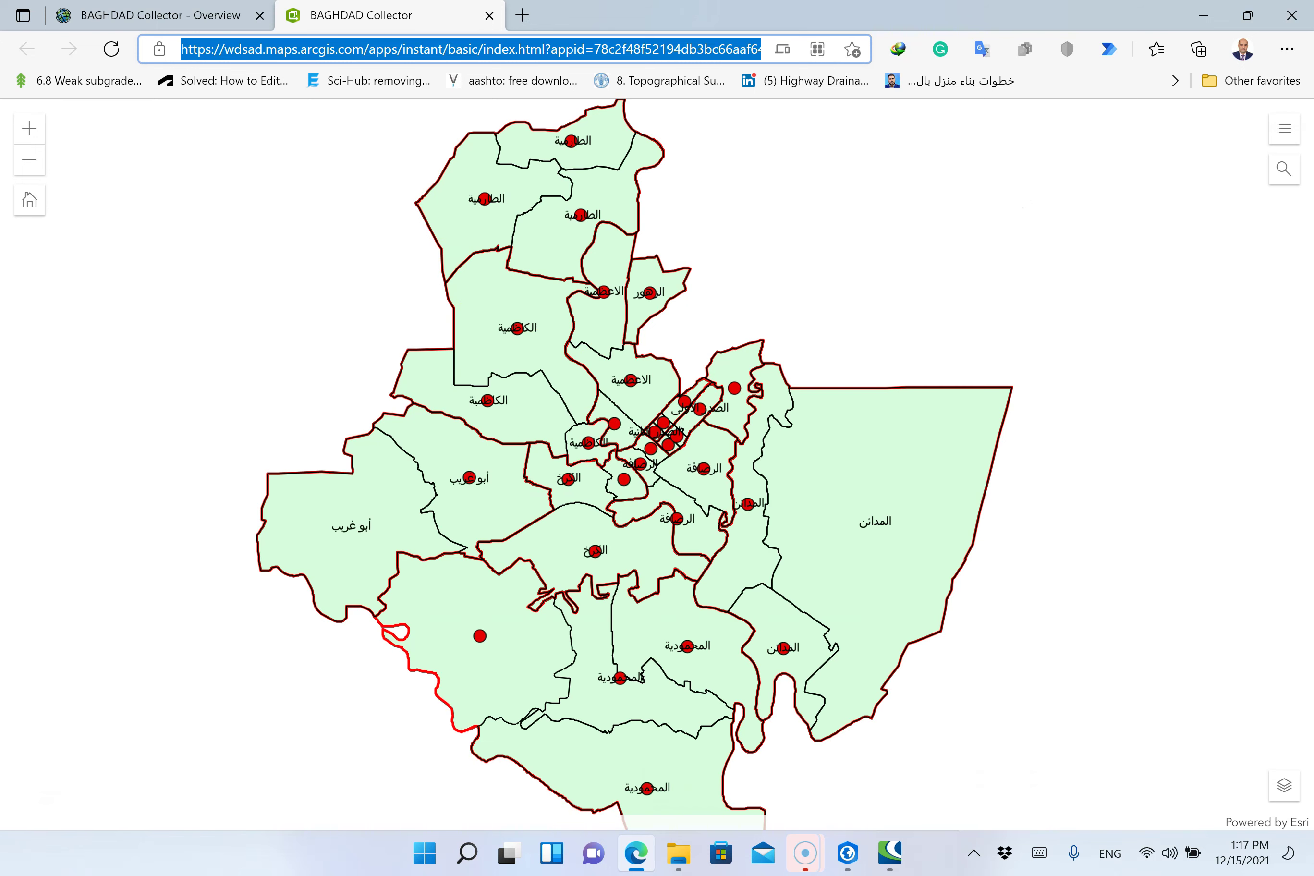
# Return from the app to the WNIN content folder and open the BAGHDAD Collector web map item
pyautogui.click(159, 16)
pyautogui.scroll(-2, 507, 479)
pyautogui.scroll(2, 551, 460)
pyautogui.hotkey('ctrl', 'Tab')
pyautogui.click(158, 16)
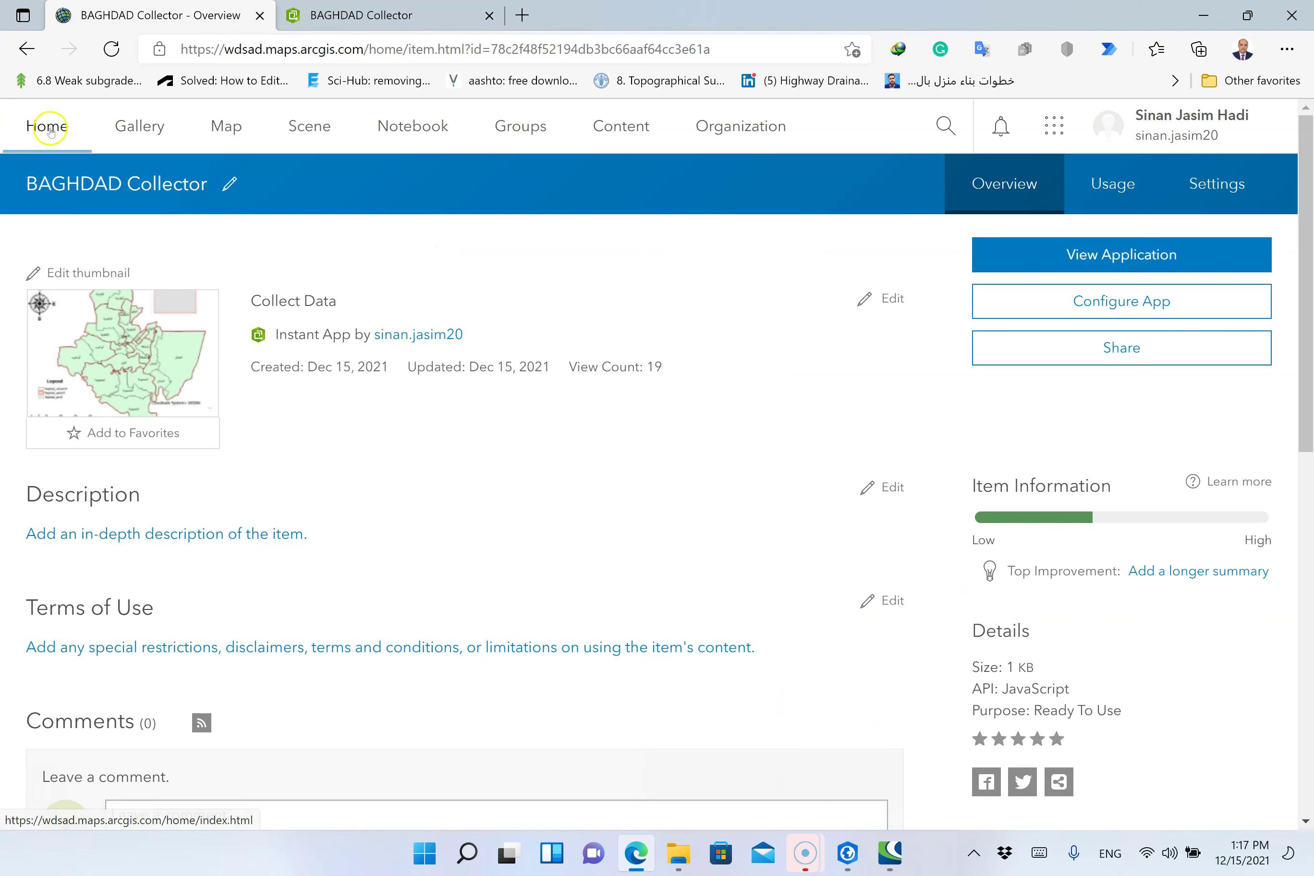
pyautogui.click(622, 125)
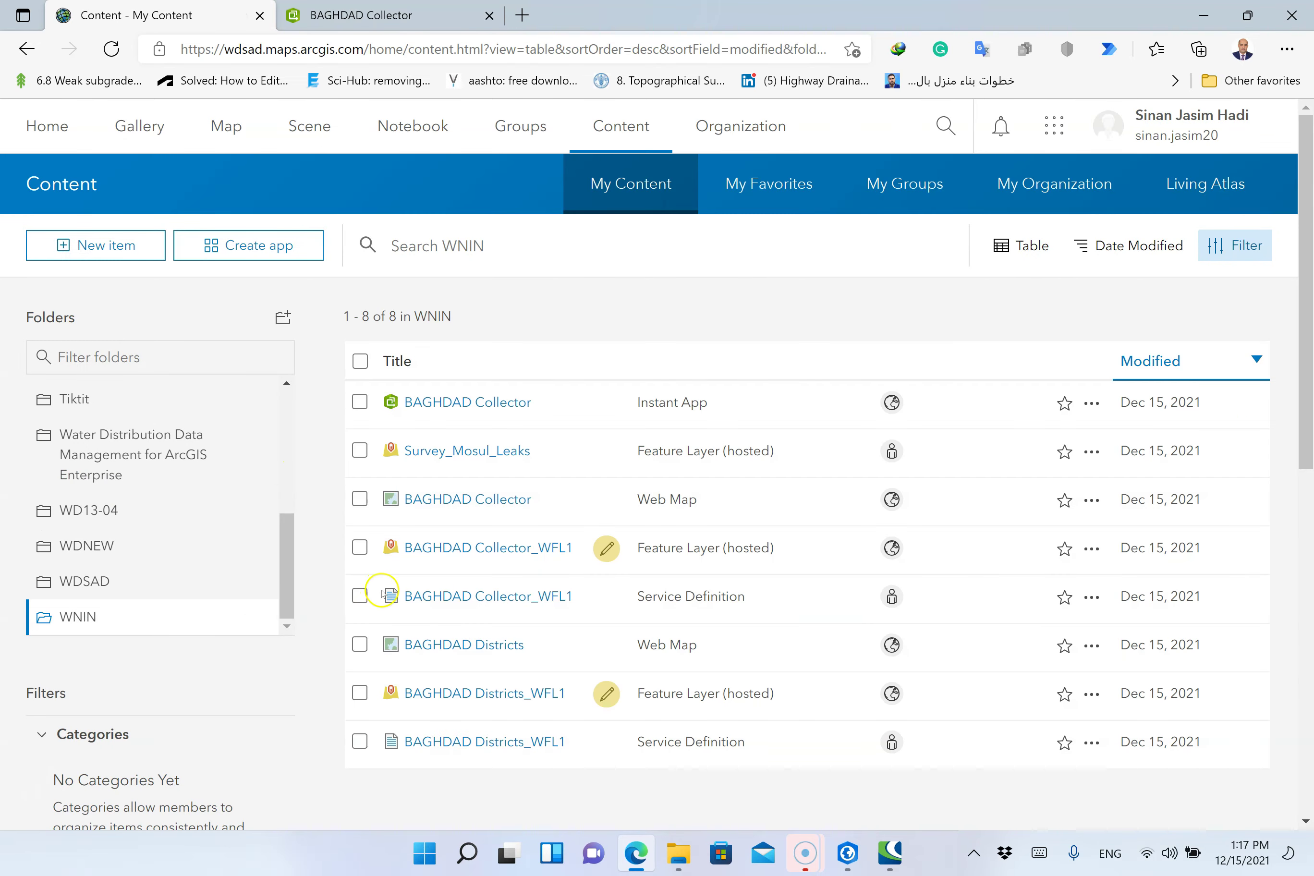
pyautogui.click(436, 499)
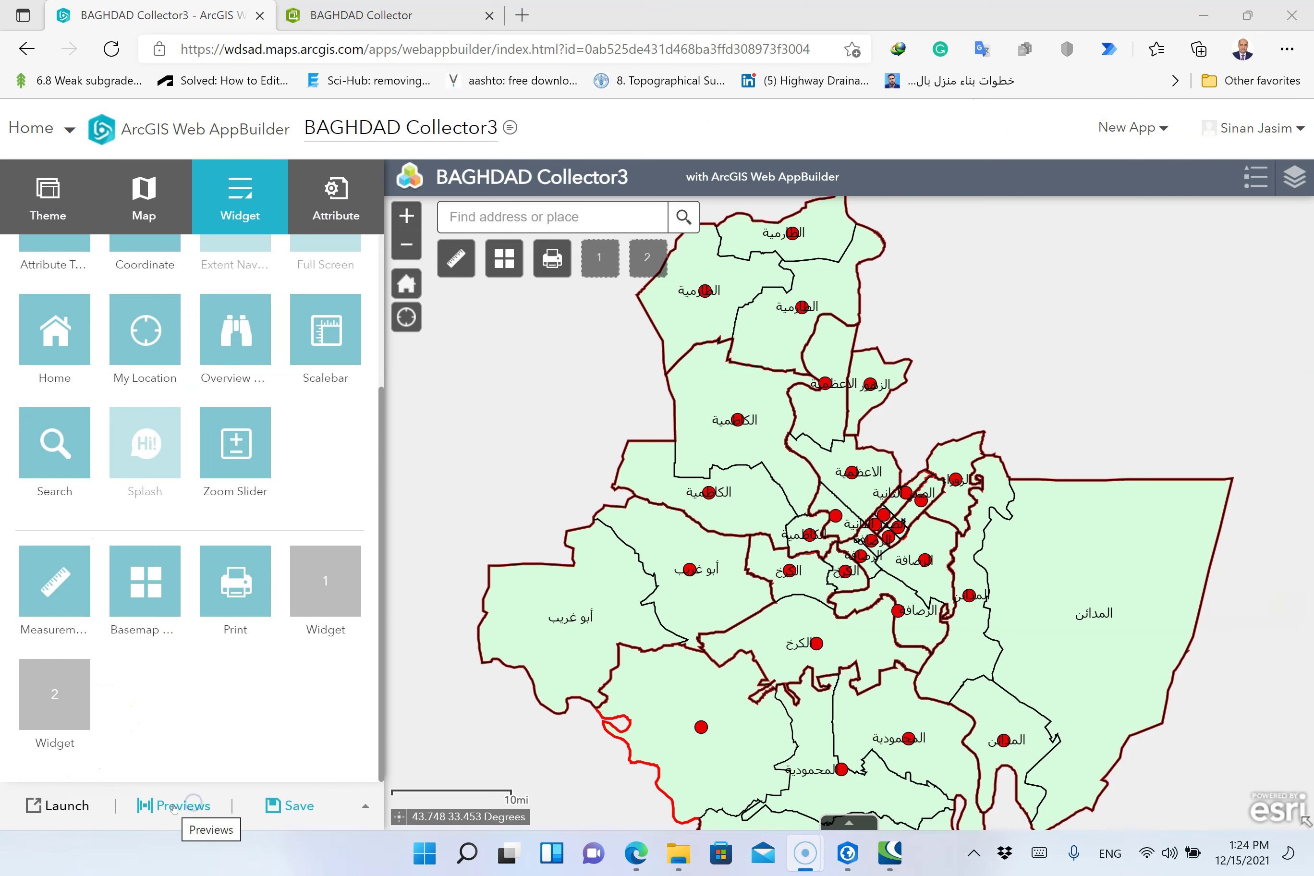
# Preview the BAGHDAD Collector3 app on the iPhone 8 Plus, iPhone 8 and Lenovo Z2 Pro screen sizes
pyautogui.click(193, 806)
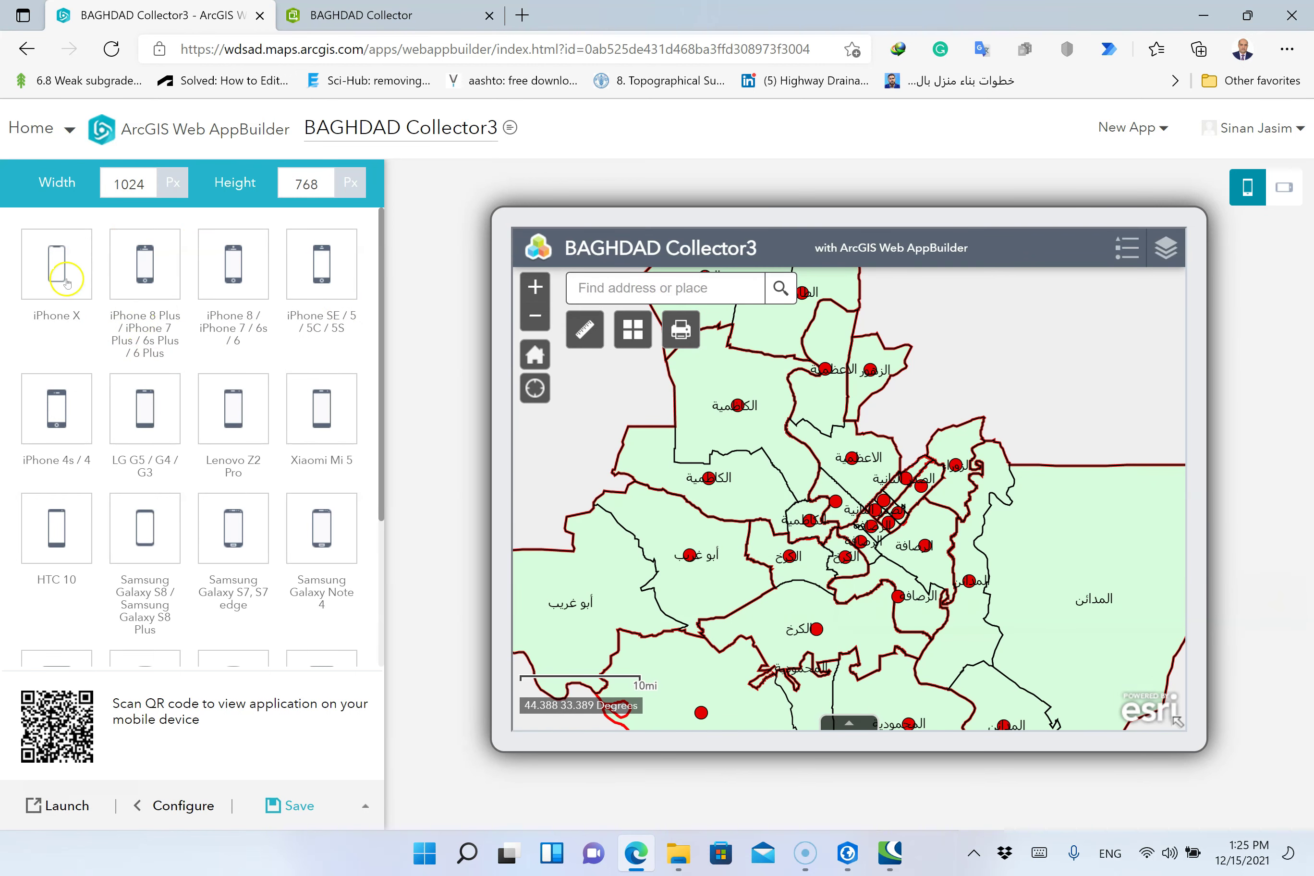
pyautogui.click(127, 274)
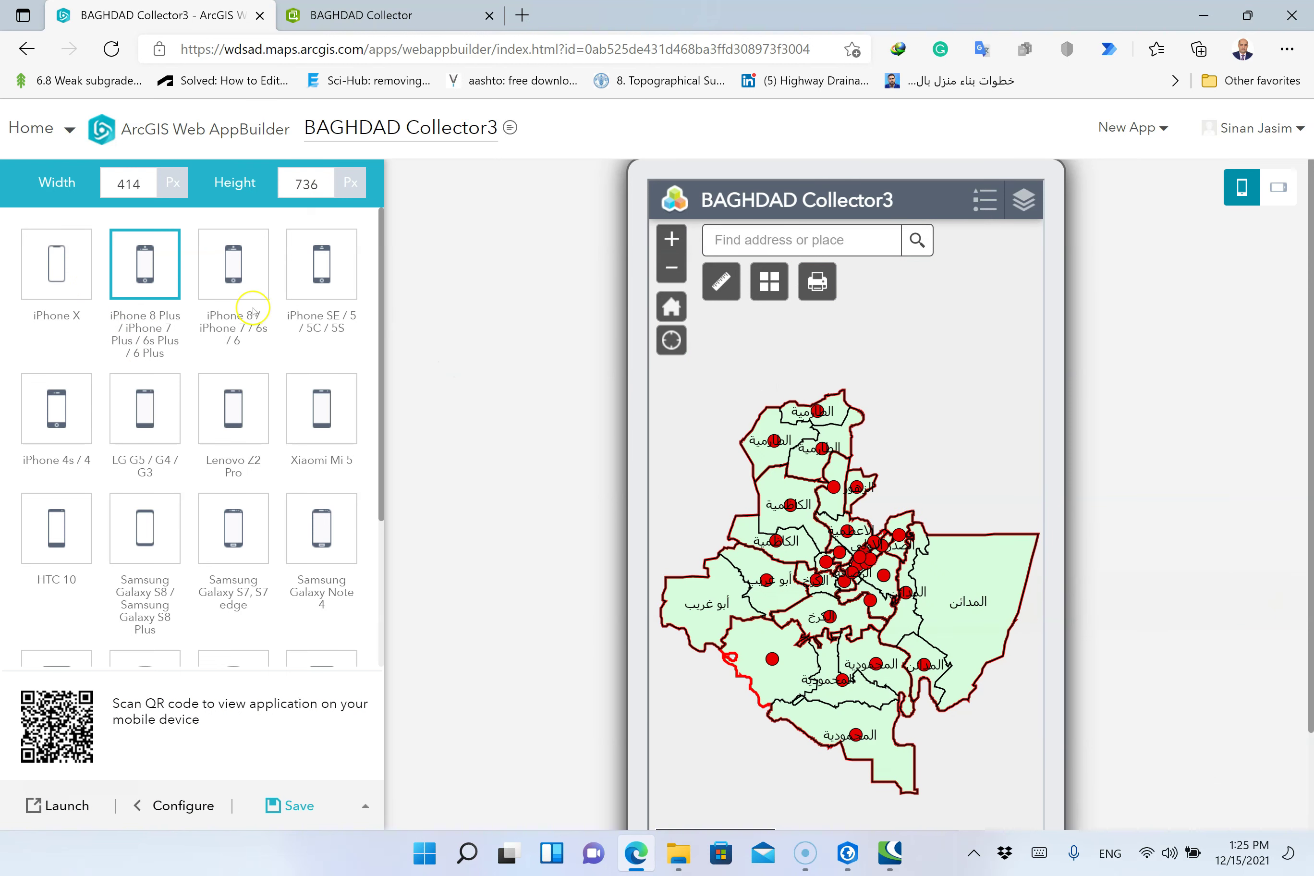
pyautogui.click(230, 284)
pyautogui.click(237, 412)
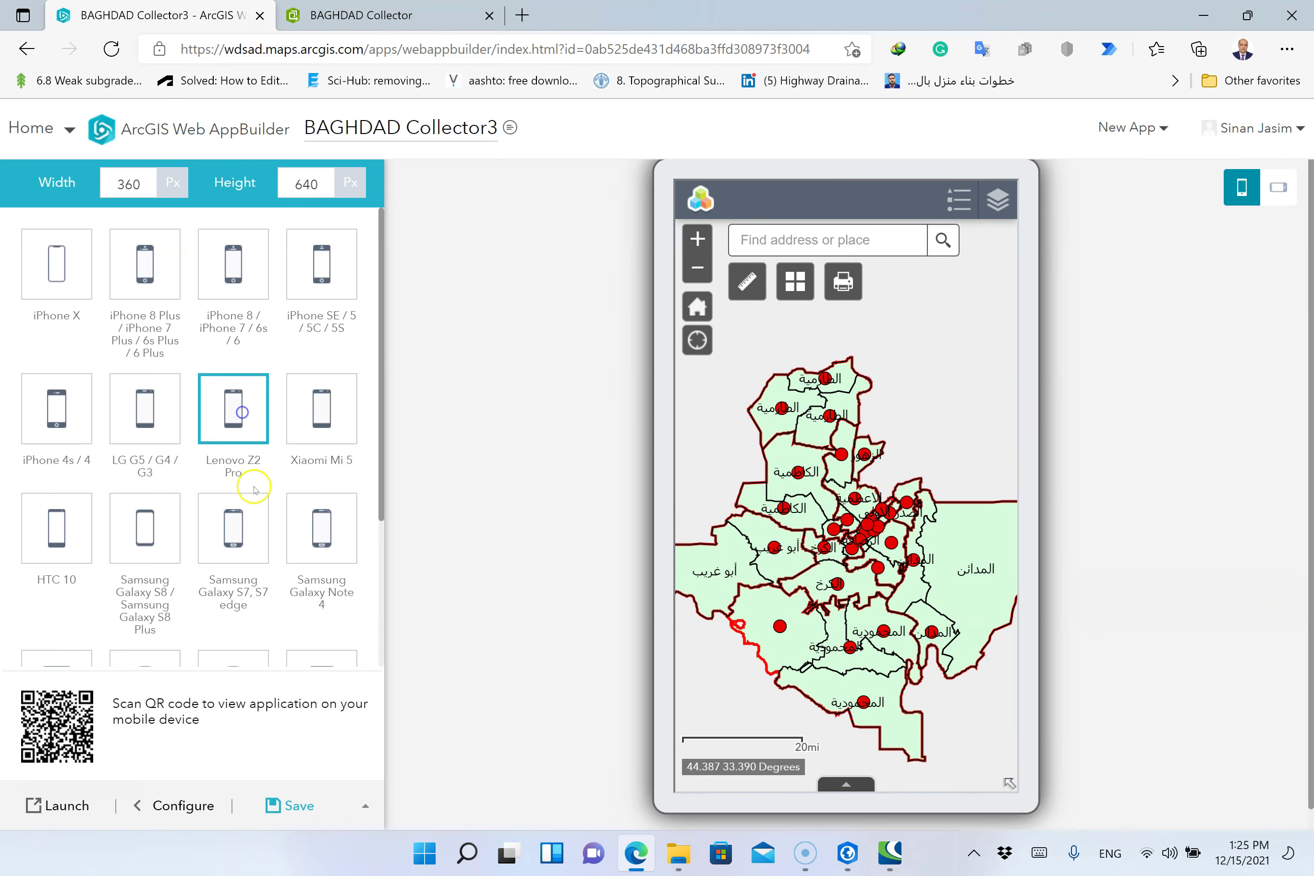
# Preview the BAGHDAD Collector3 app on the iPhone 4s / 4, HTC 10 and iPhone X screen sizes, then return to its configuration
pyautogui.click(77, 409)
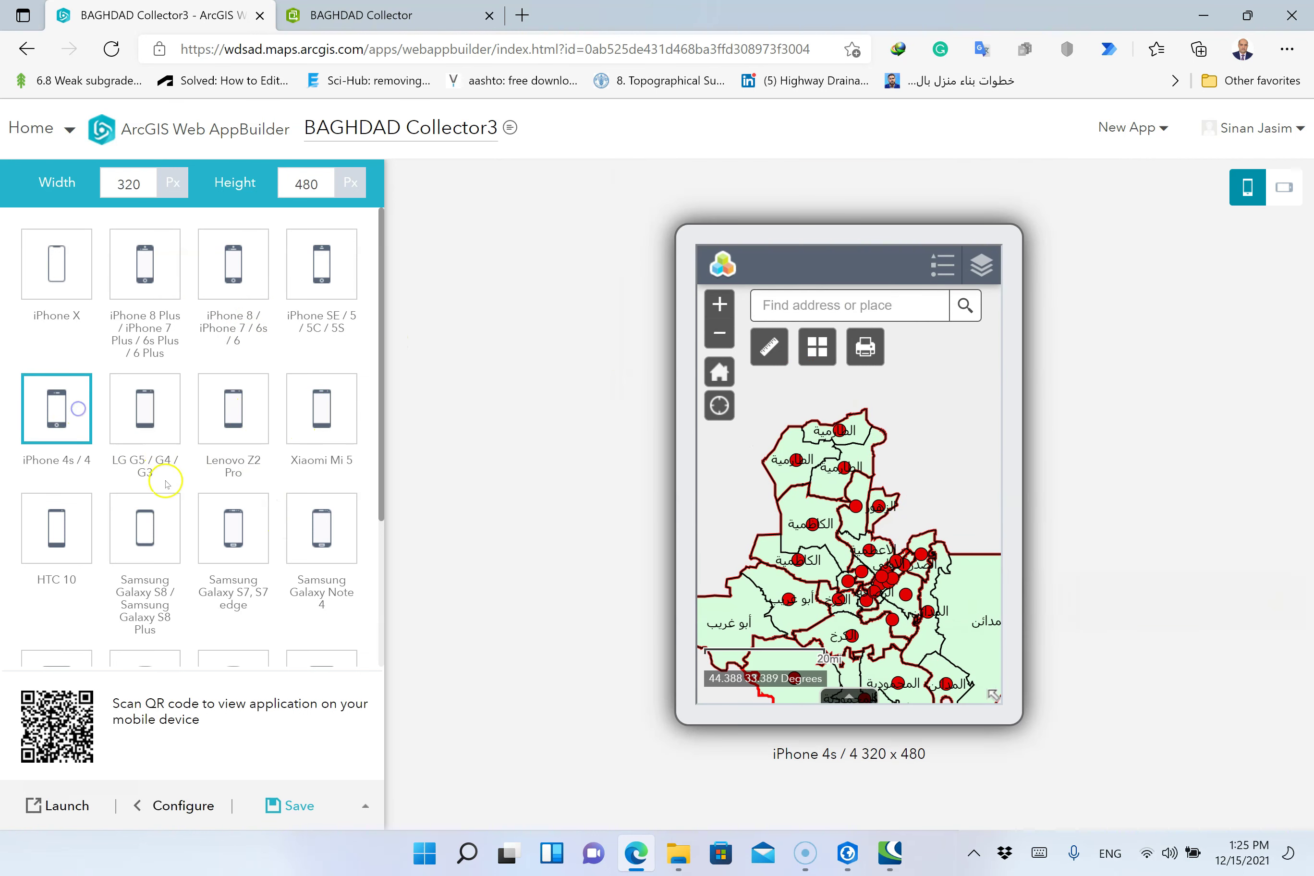
pyautogui.click(58, 528)
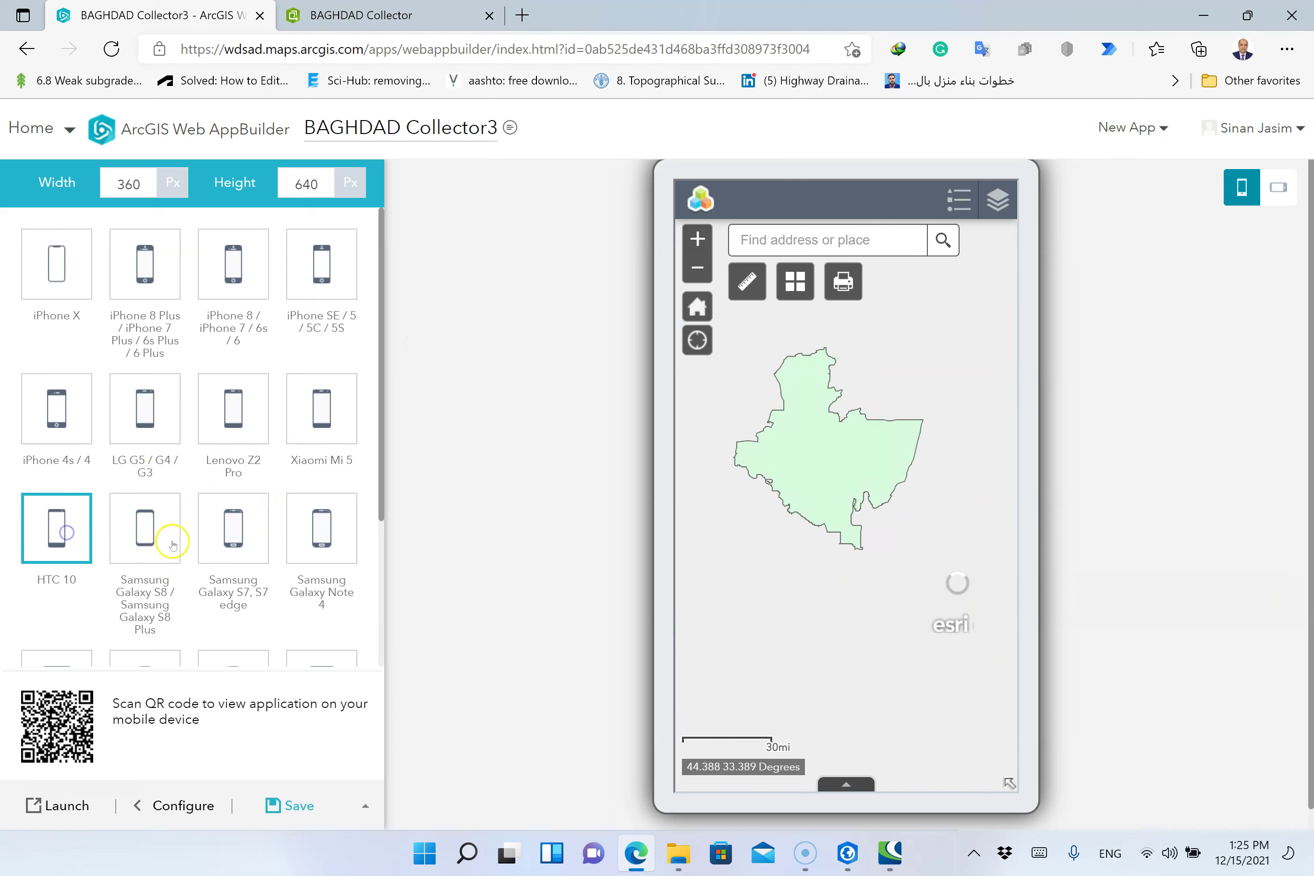
pyautogui.click(51, 285)
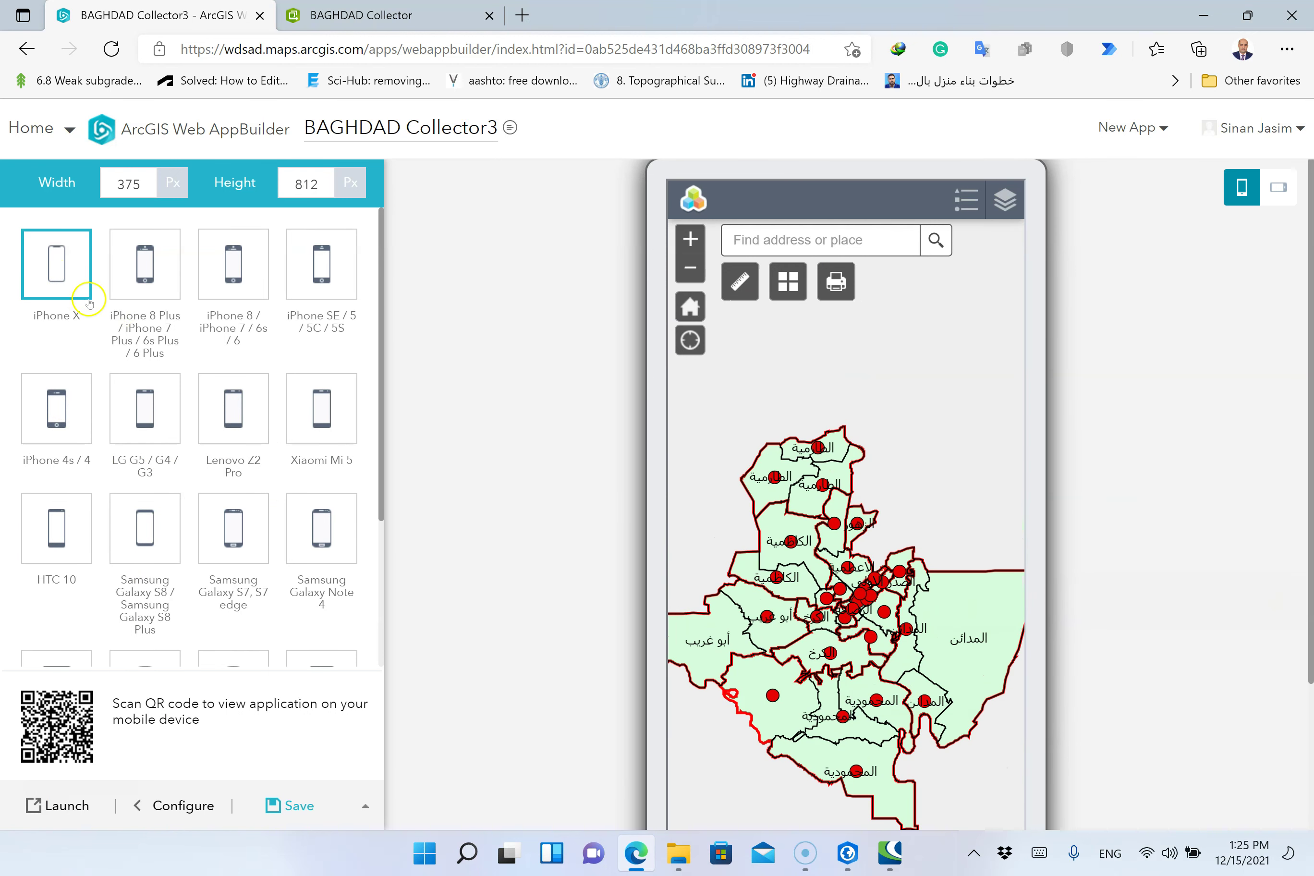
pyautogui.click(164, 805)
# Launch the BAGHDAD Collector3 app in a new tab and check which widgets it offers
pyautogui.click(88, 809)
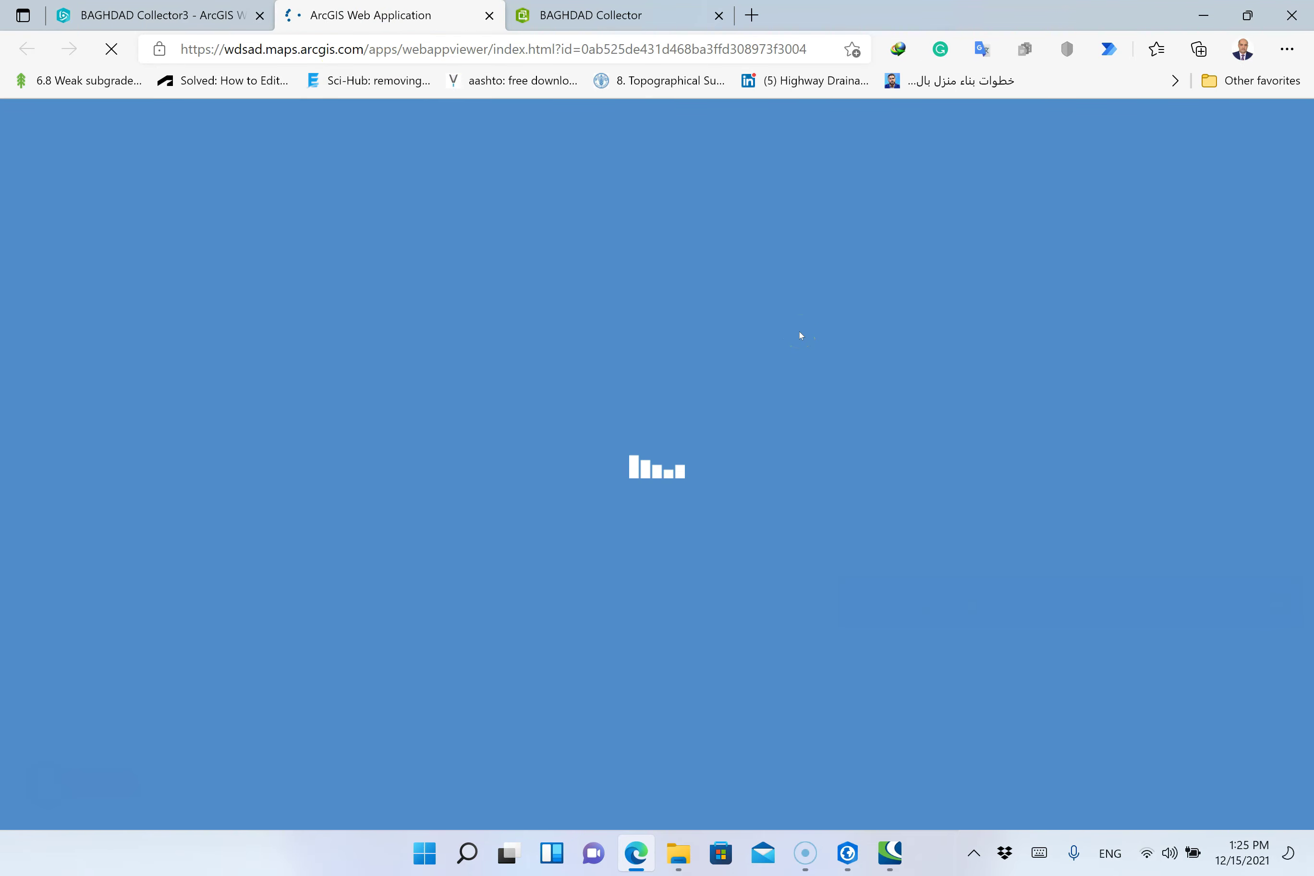
pyautogui.click(686, 329)
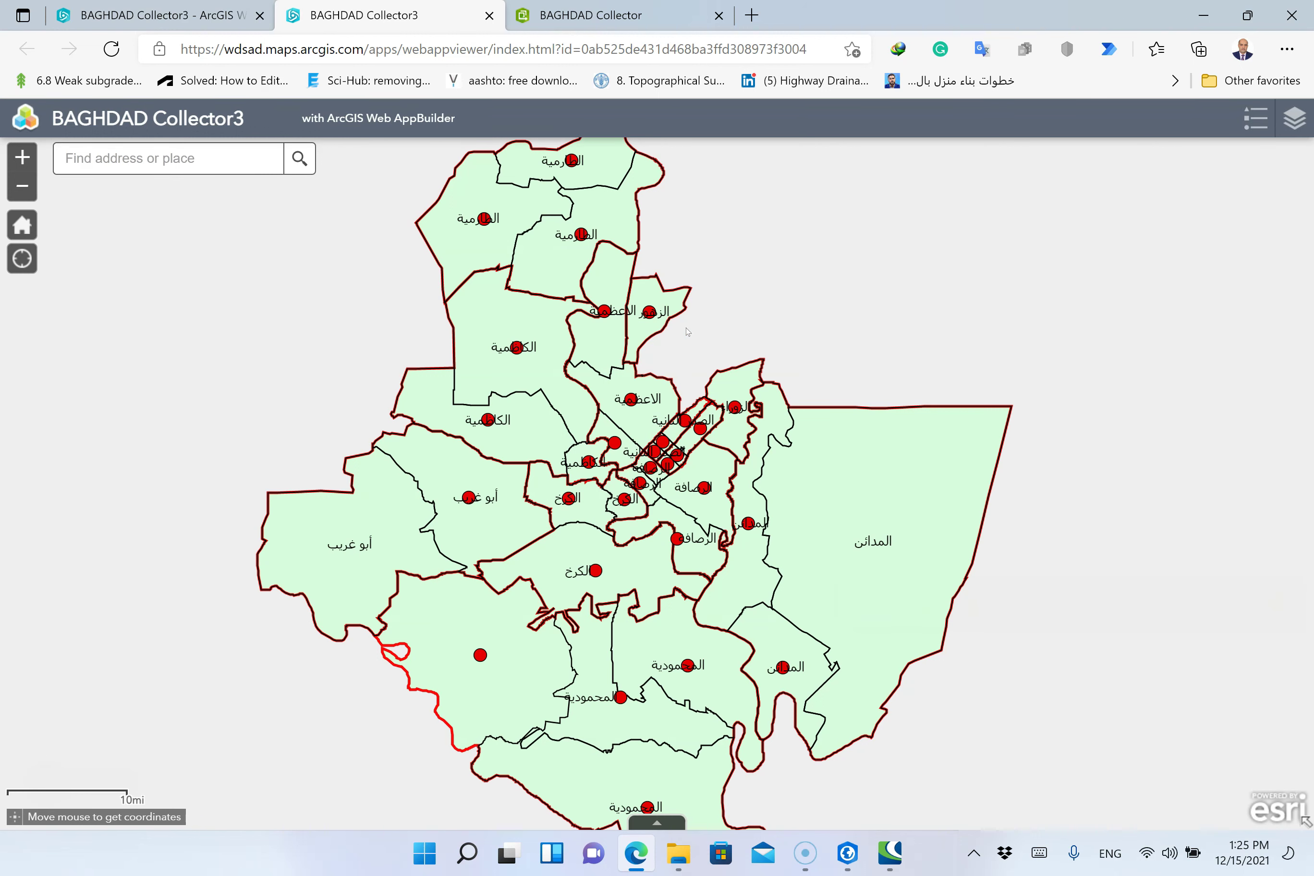
pyautogui.click(705, 128)
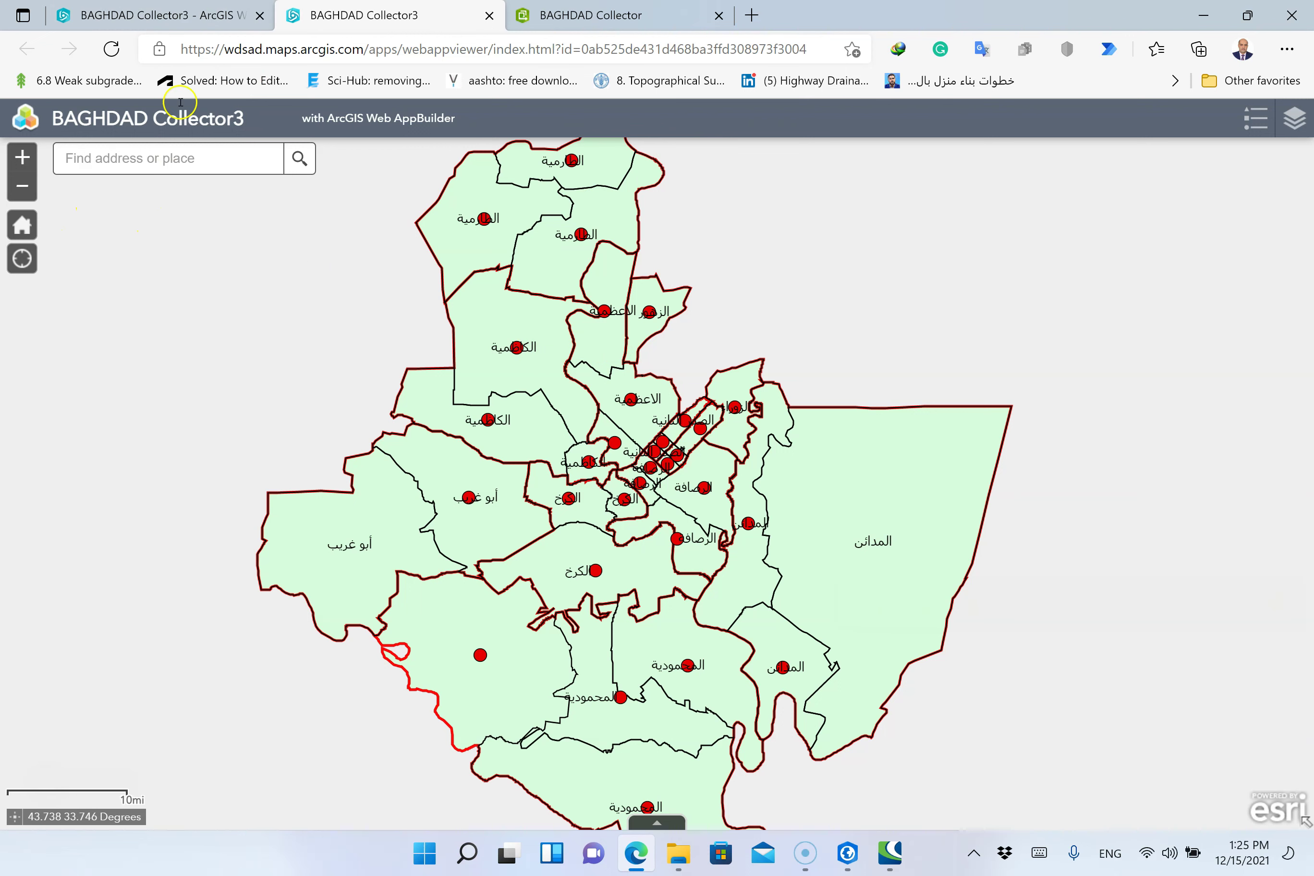
# Save the BAGHDAD Collector3 app in the builder, close its outdated launched copy and launch it again
pyautogui.click(164, 15)
pyautogui.click(303, 815)
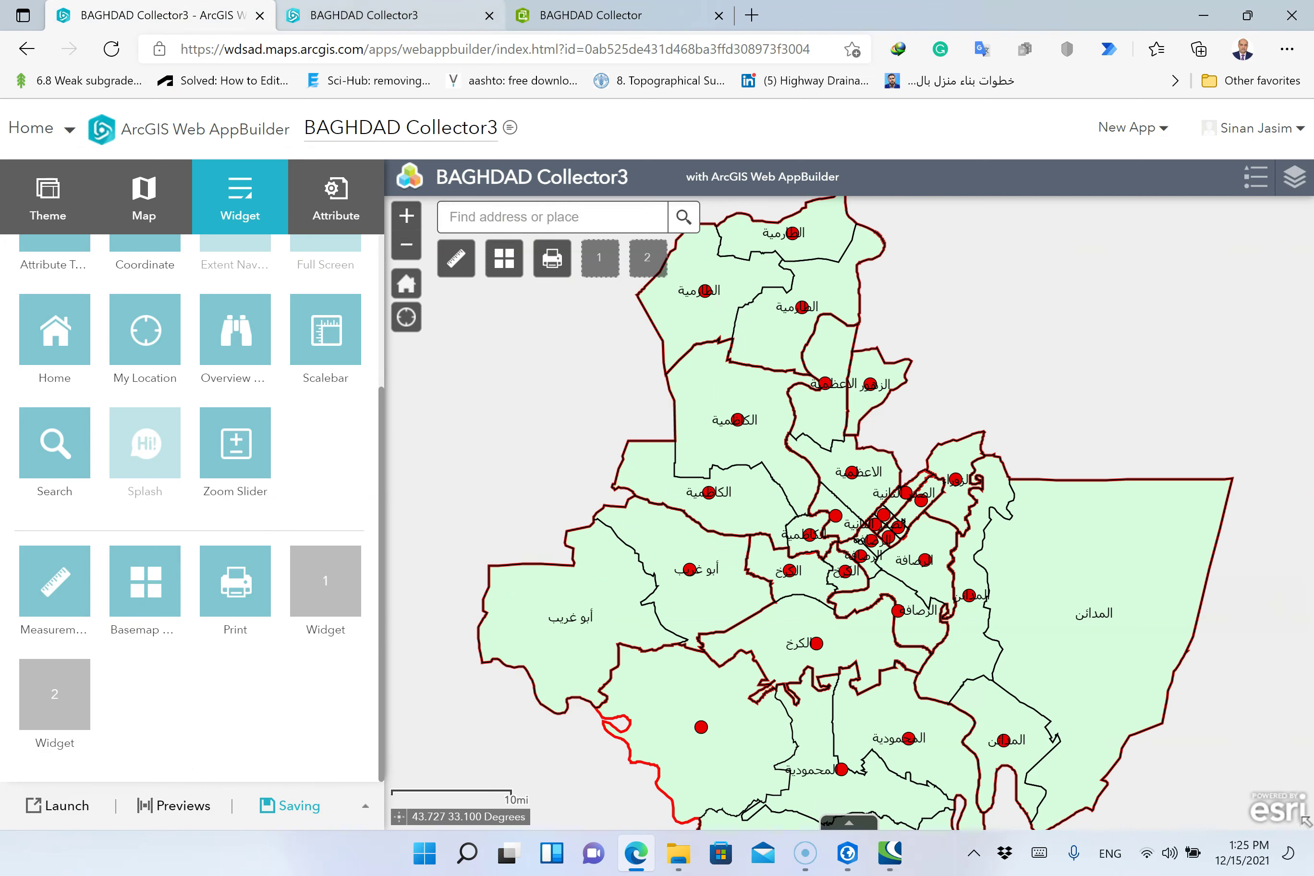
pyautogui.click(362, 15)
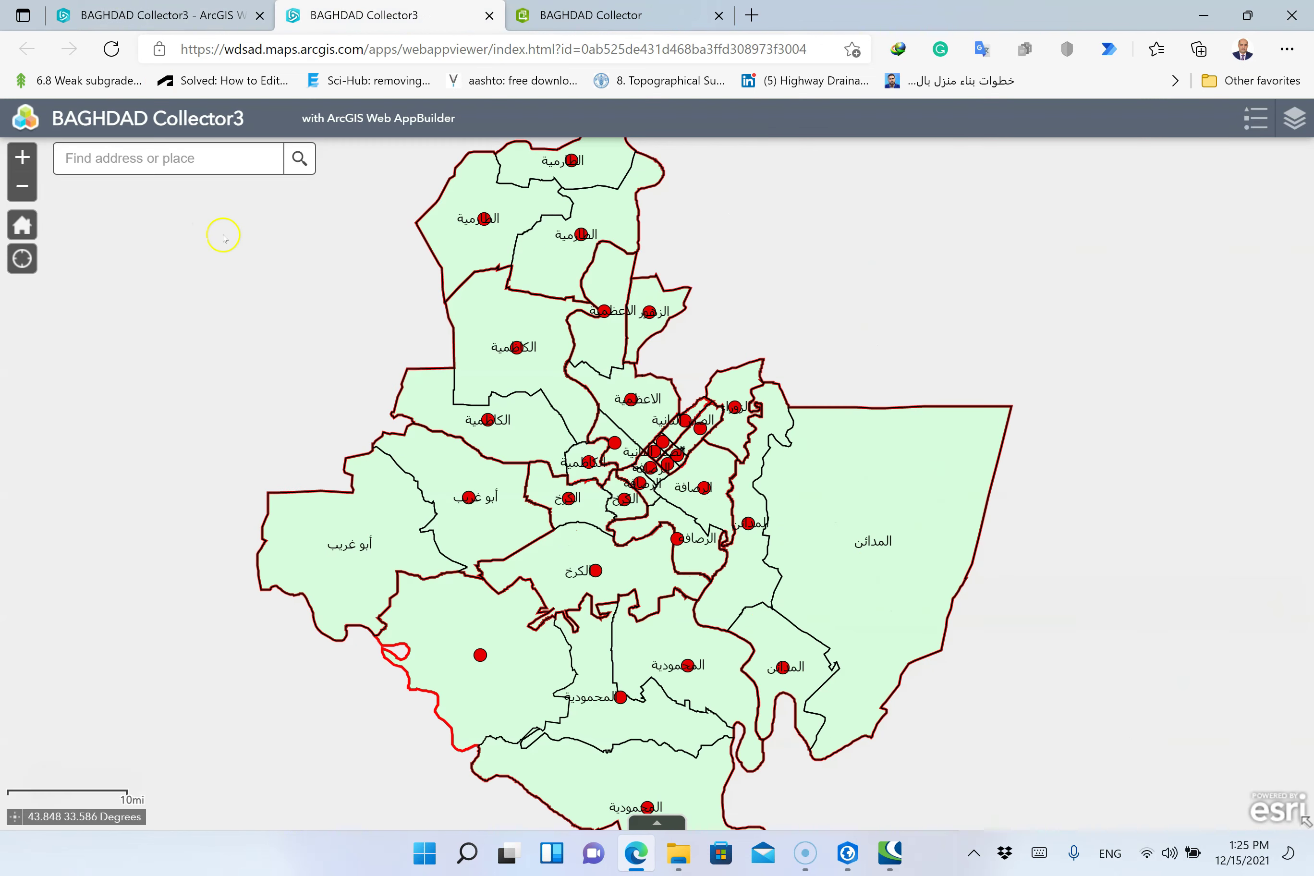
pyautogui.click(488, 16)
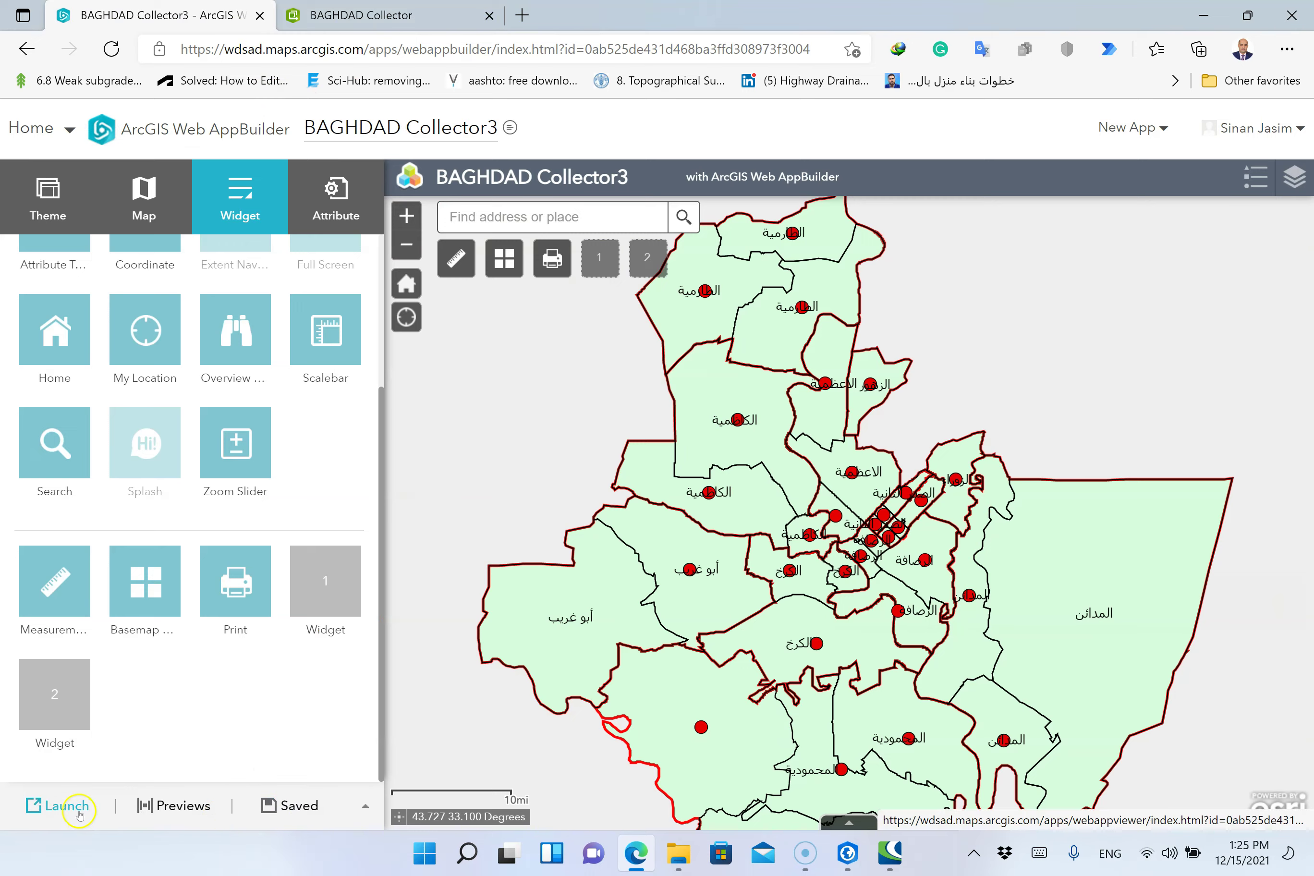
pyautogui.click(67, 806)
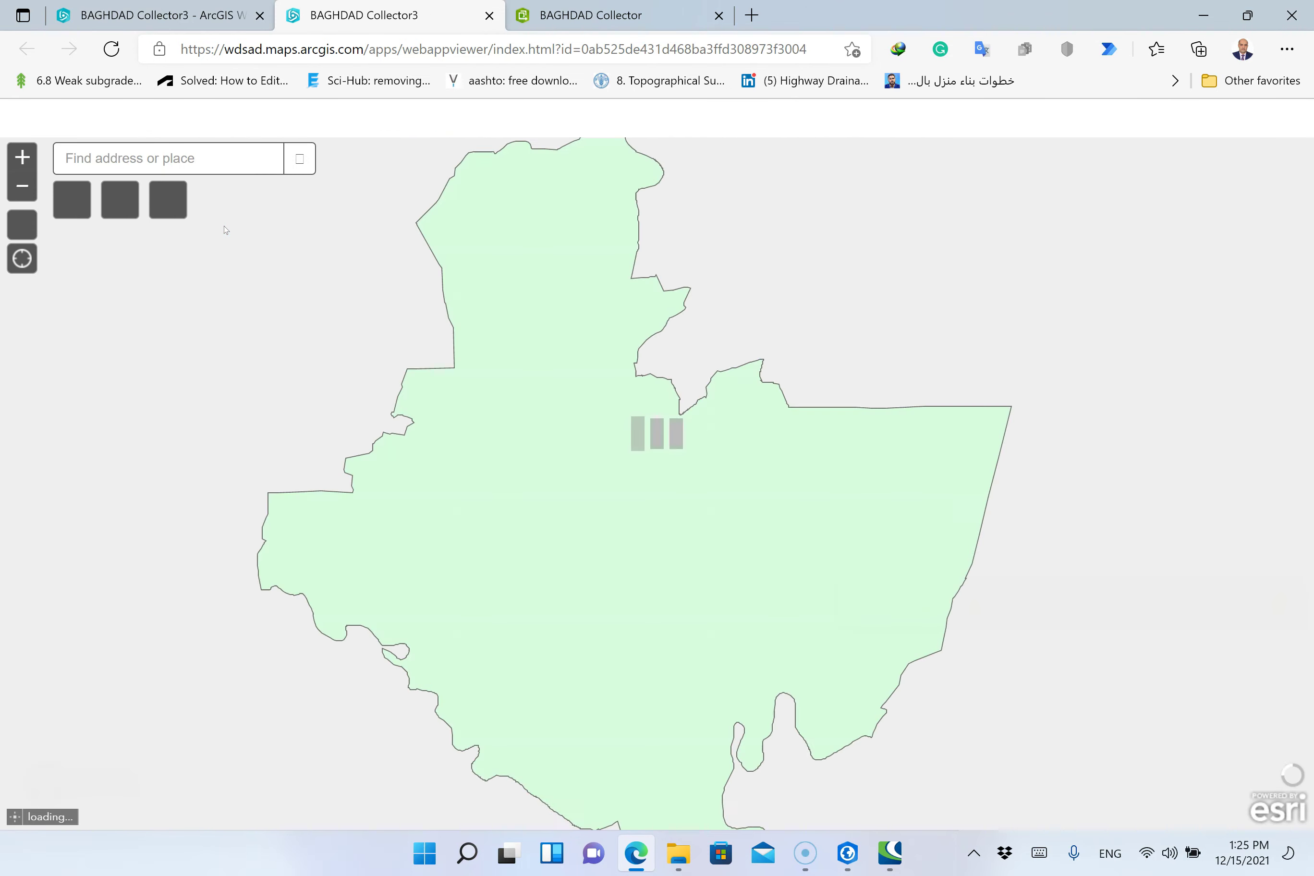
# Measure a distance in kilometers along a three-point line across the Baghdad districts with the Measurement widget, then close the widget
pyautogui.click(69, 205)
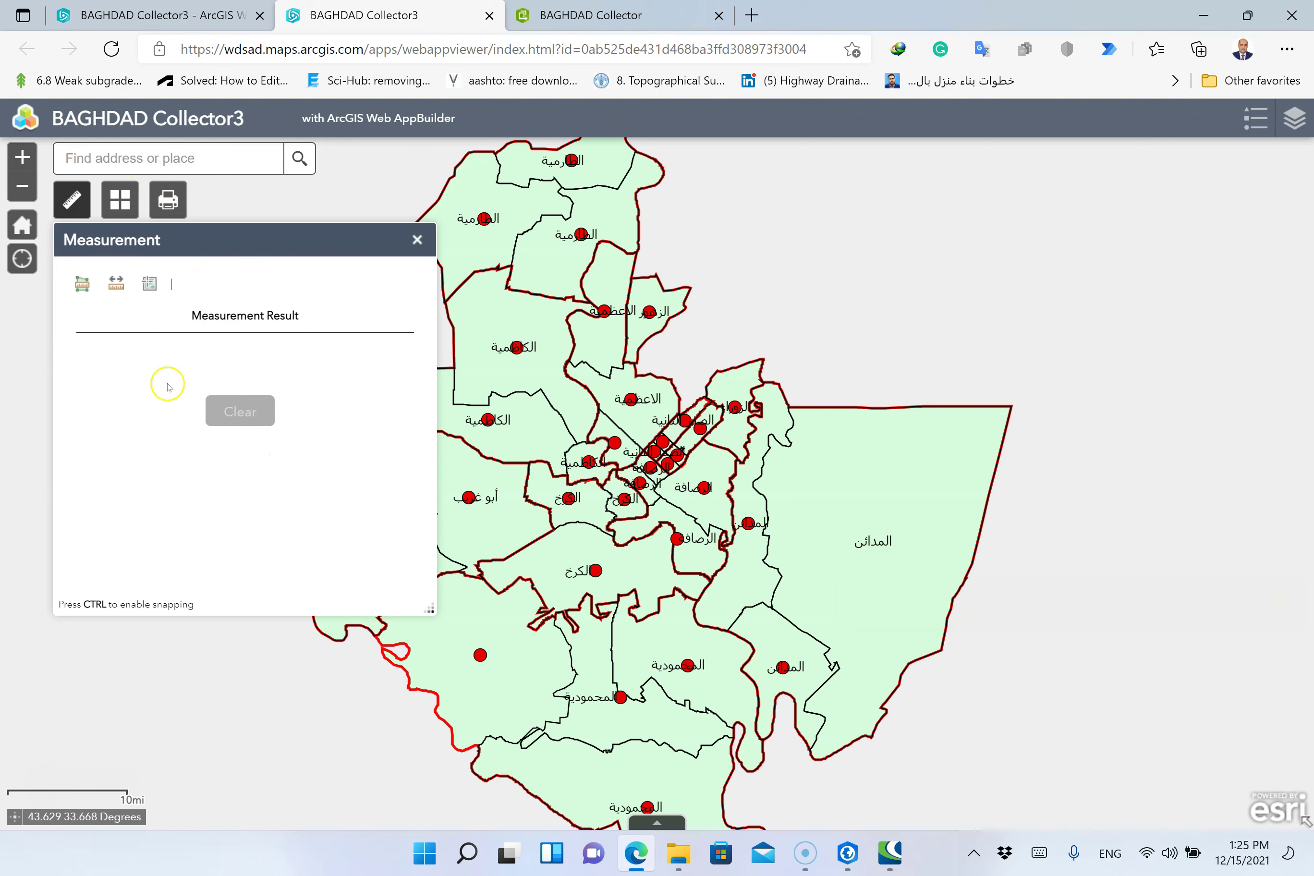
pyautogui.click(120, 287)
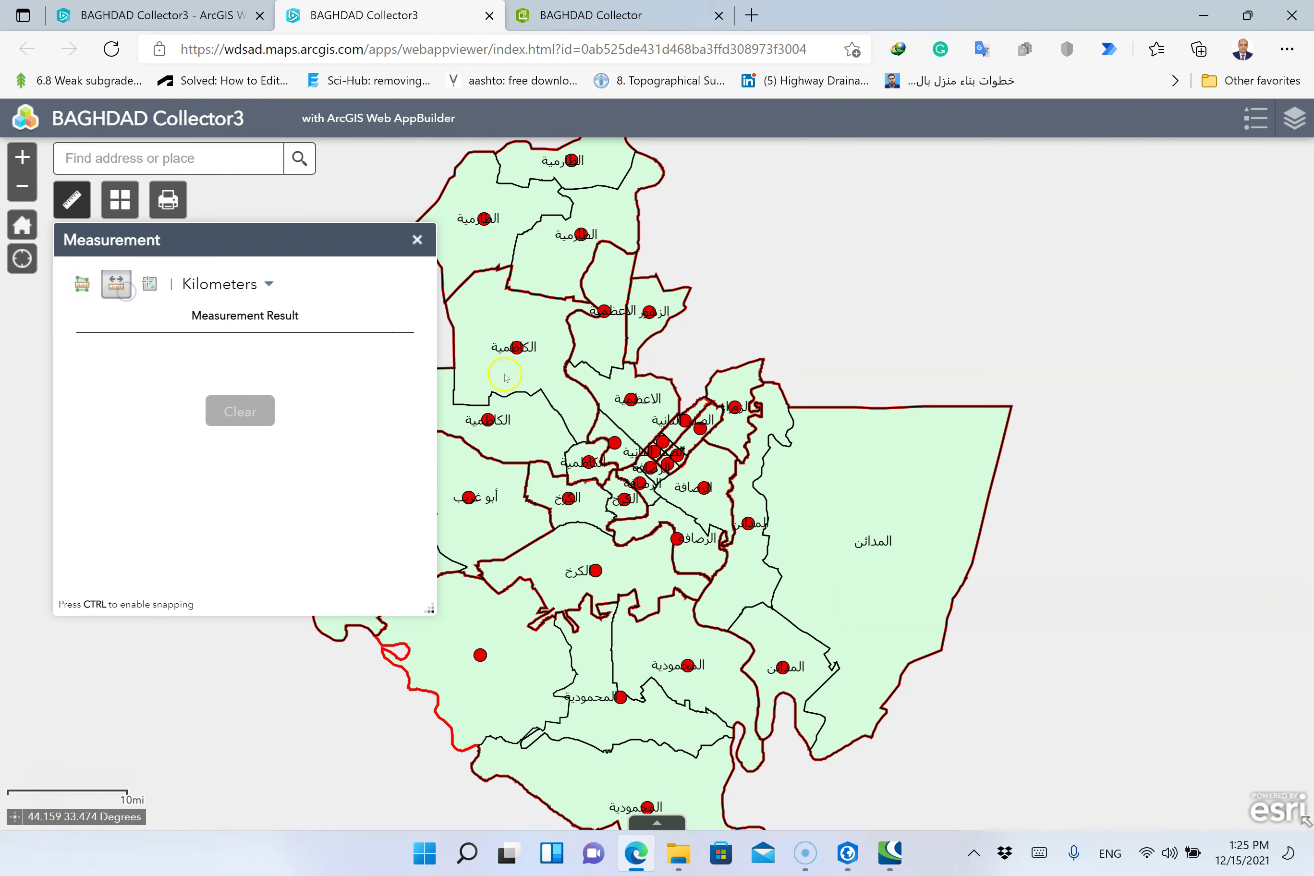
pyautogui.click(525, 358)
pyautogui.click(659, 437)
pyautogui.doubleClick(786, 508)
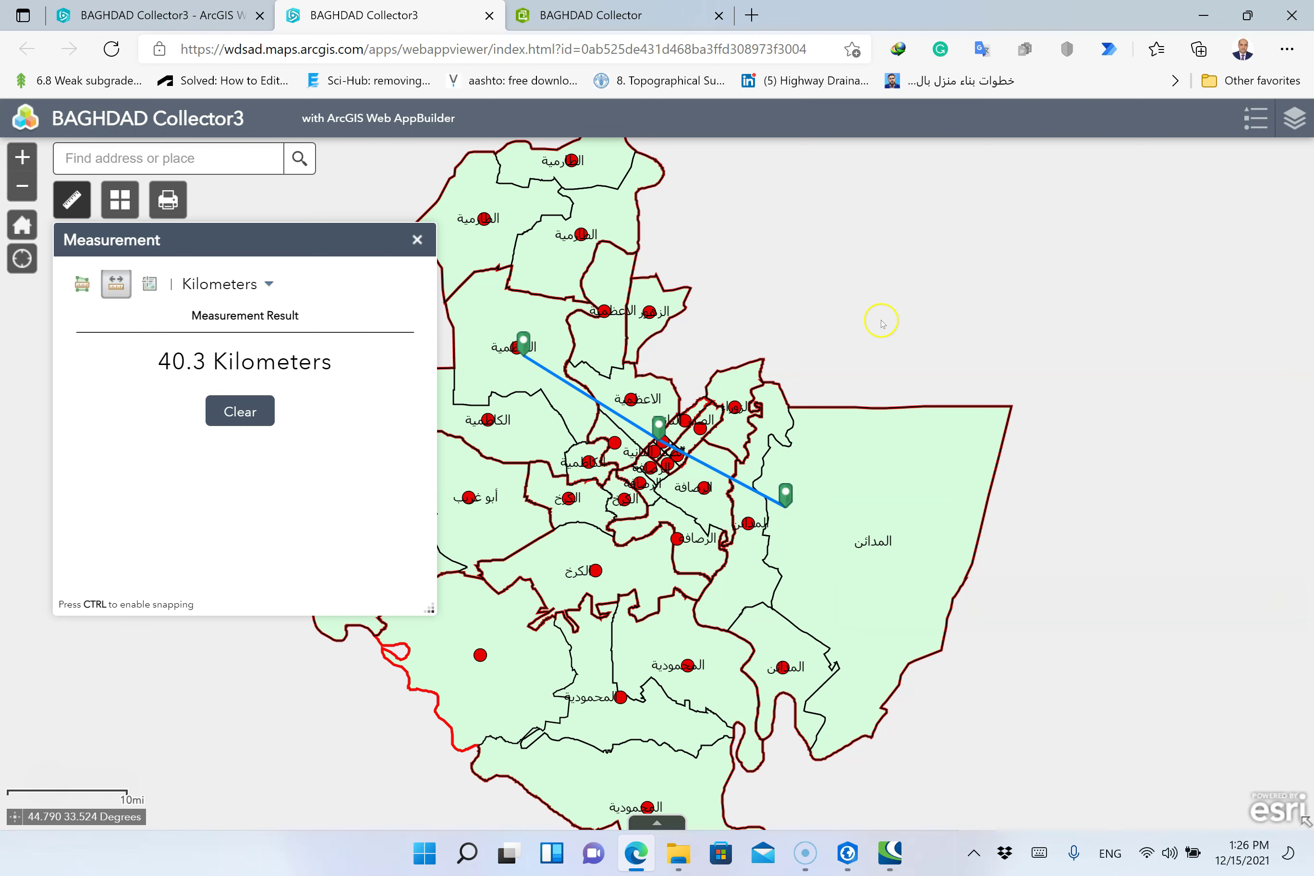
pyautogui.click(418, 239)
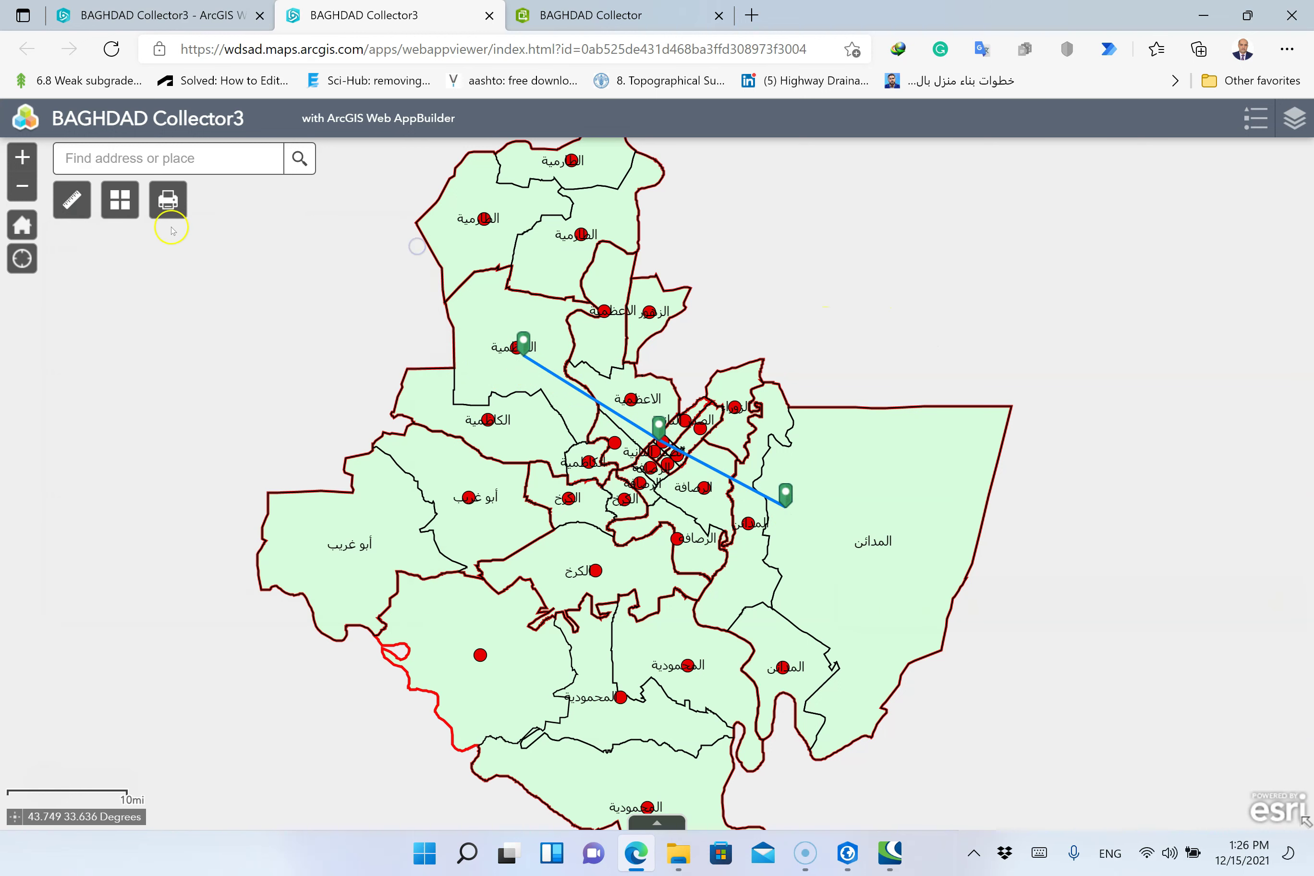
# Switch the launched app's basemap to Imagery
pyautogui.click(118, 204)
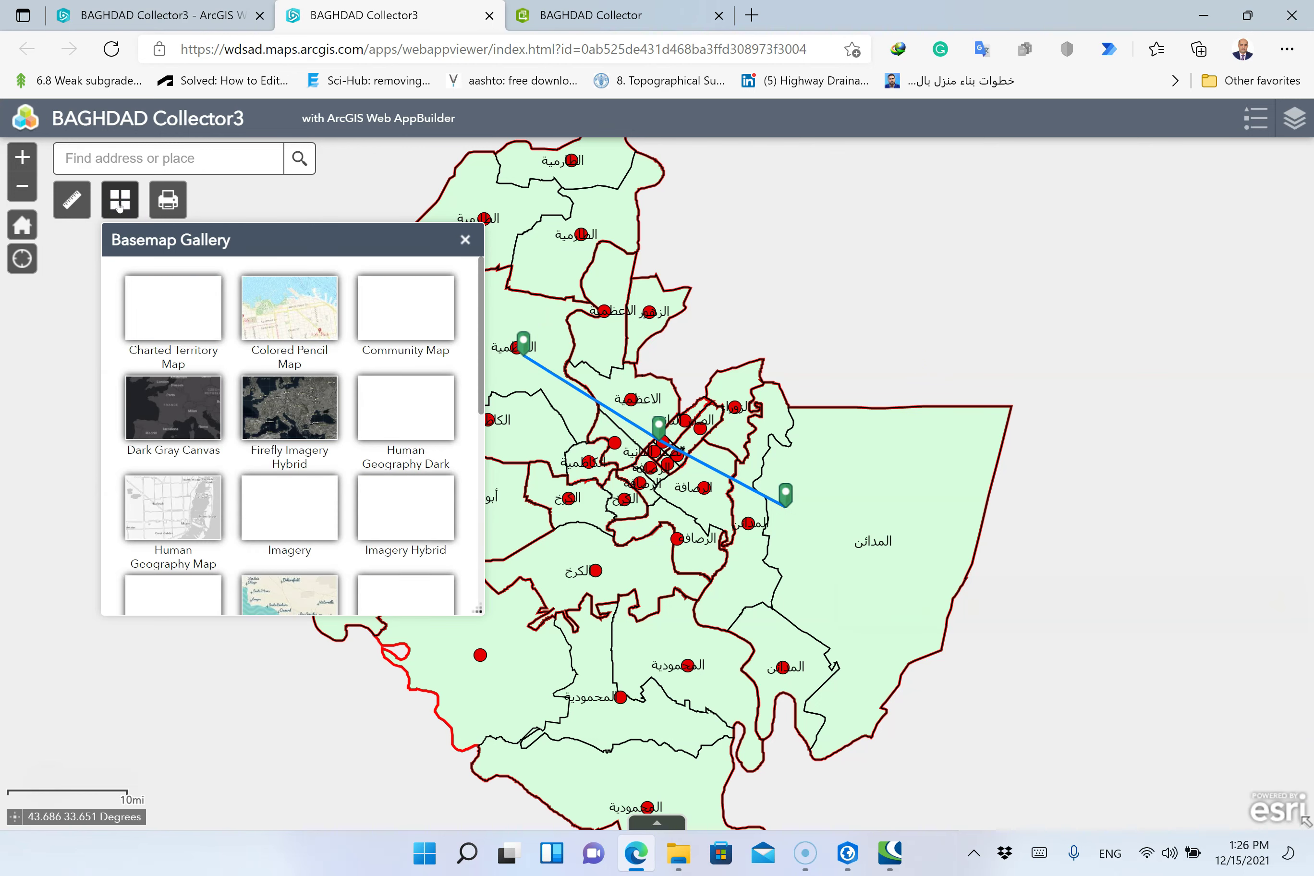
pyautogui.scroll(-1, 320, 446)
pyautogui.click(319, 444)
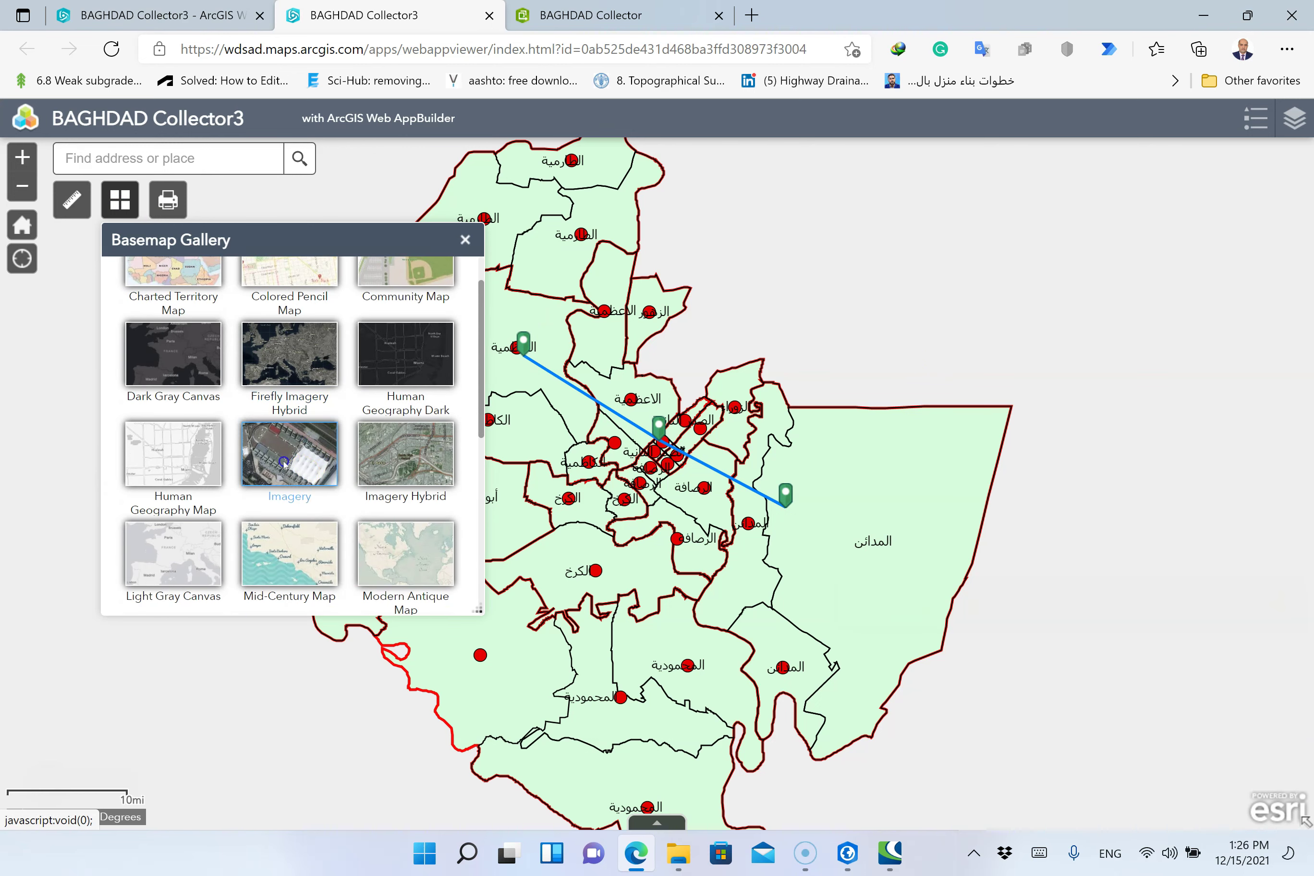
pyautogui.click(184, 395)
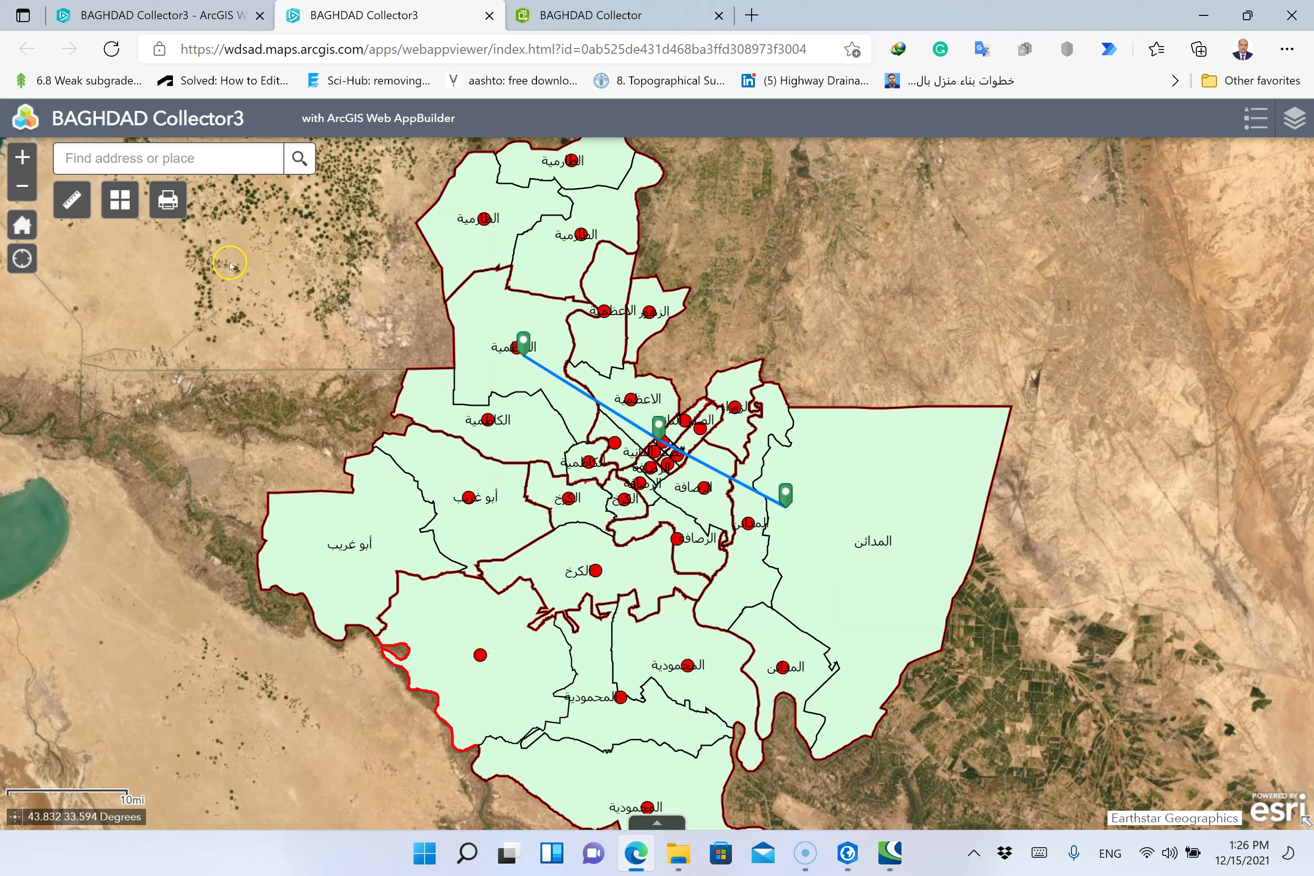
# Review the print layout and format options and print the map with the MAP_ONLY layout in PDF format
pyautogui.click(168, 199)
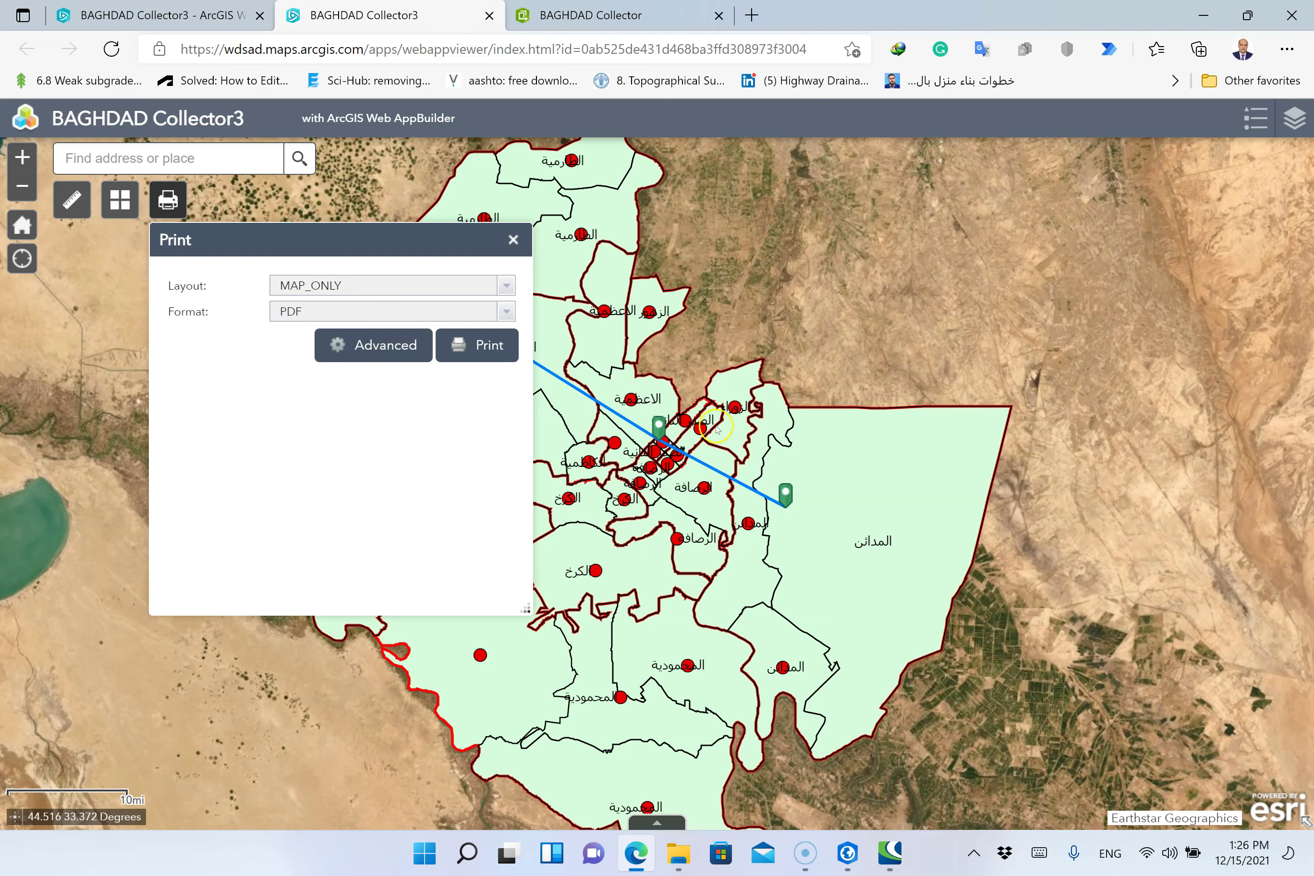
pyautogui.click(500, 285)
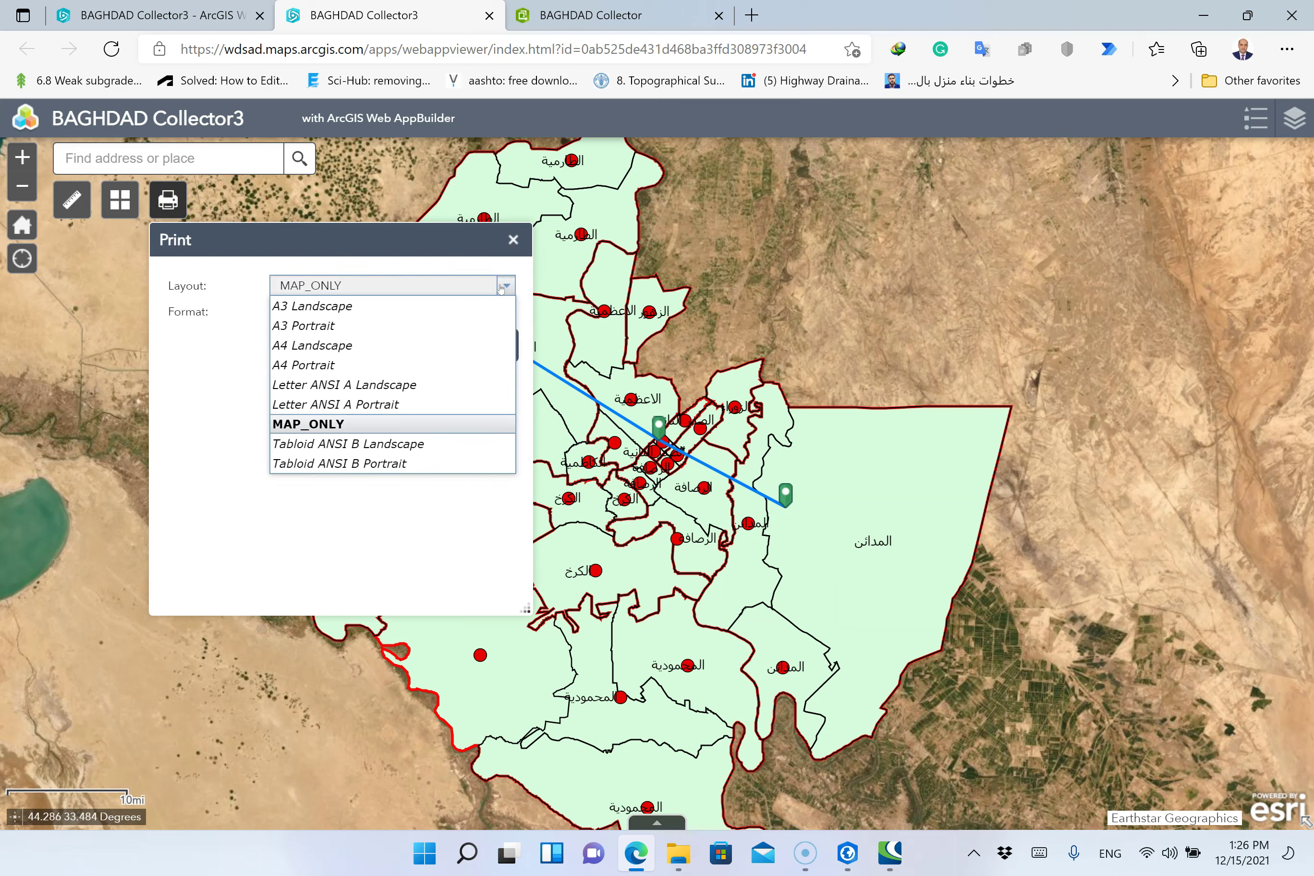
pyautogui.click(501, 286)
pyautogui.click(500, 311)
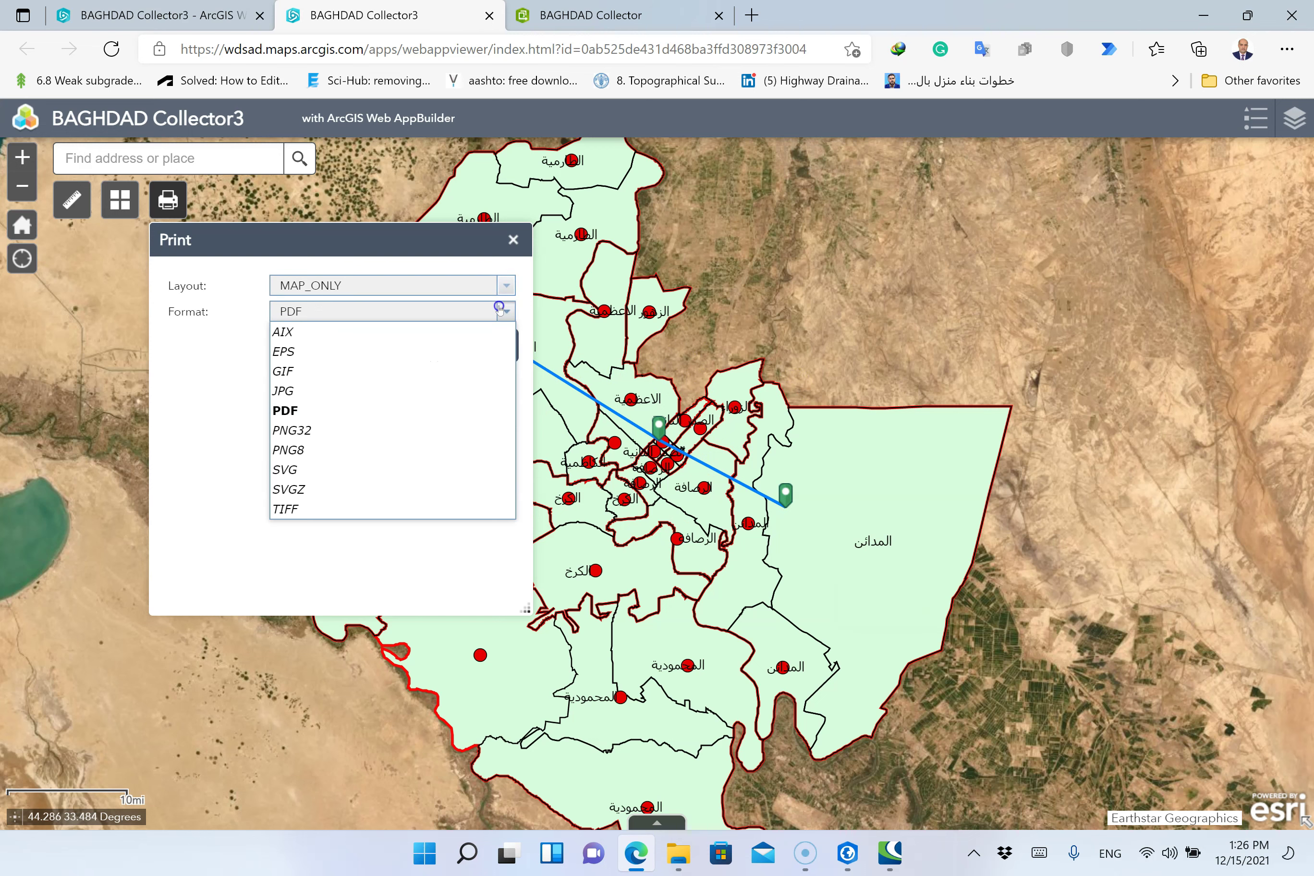
pyautogui.click(500, 310)
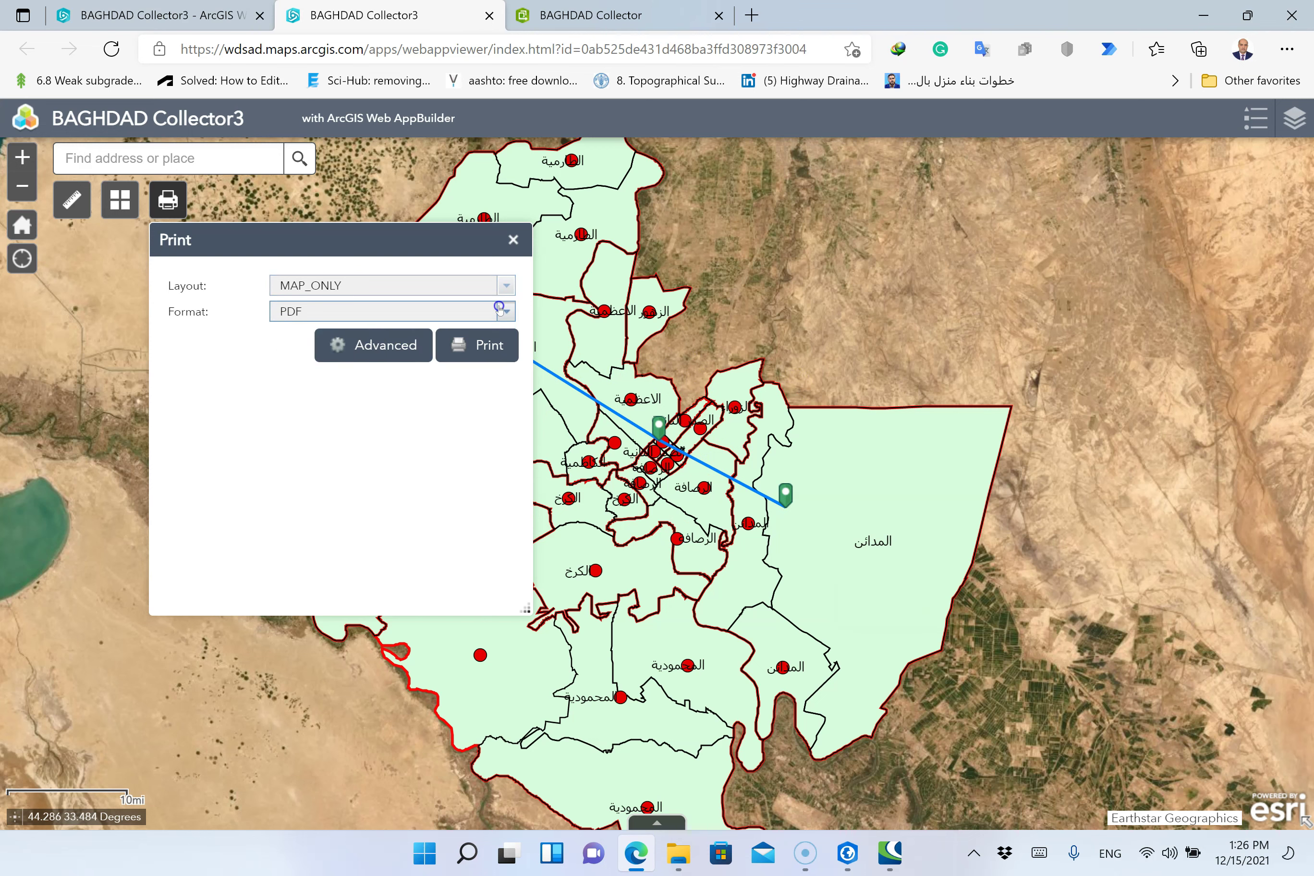
pyautogui.click(491, 345)
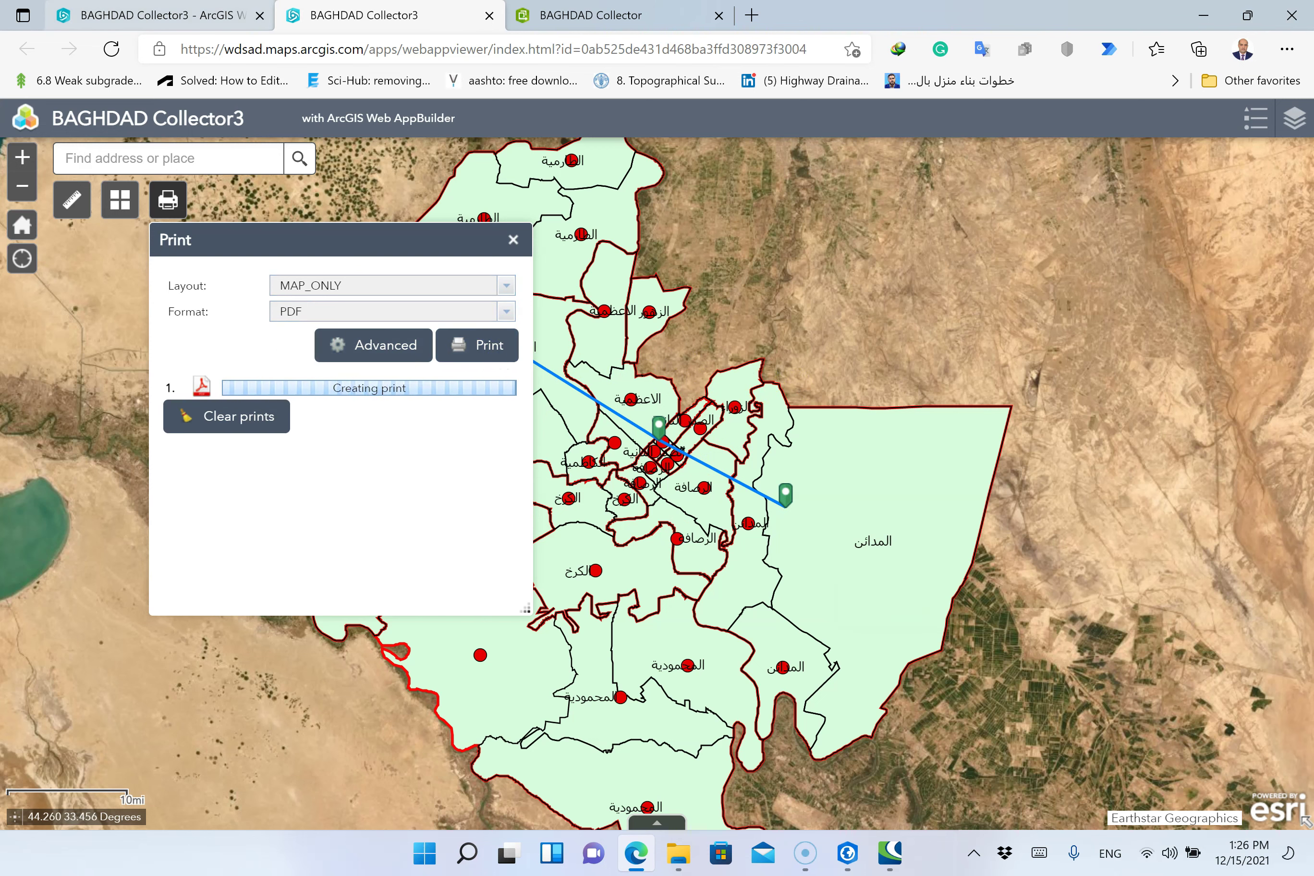
# Return to the builder, try the Billboard and Dart themes on the app and apply the Pocket Theme
pyautogui.click(170, 15)
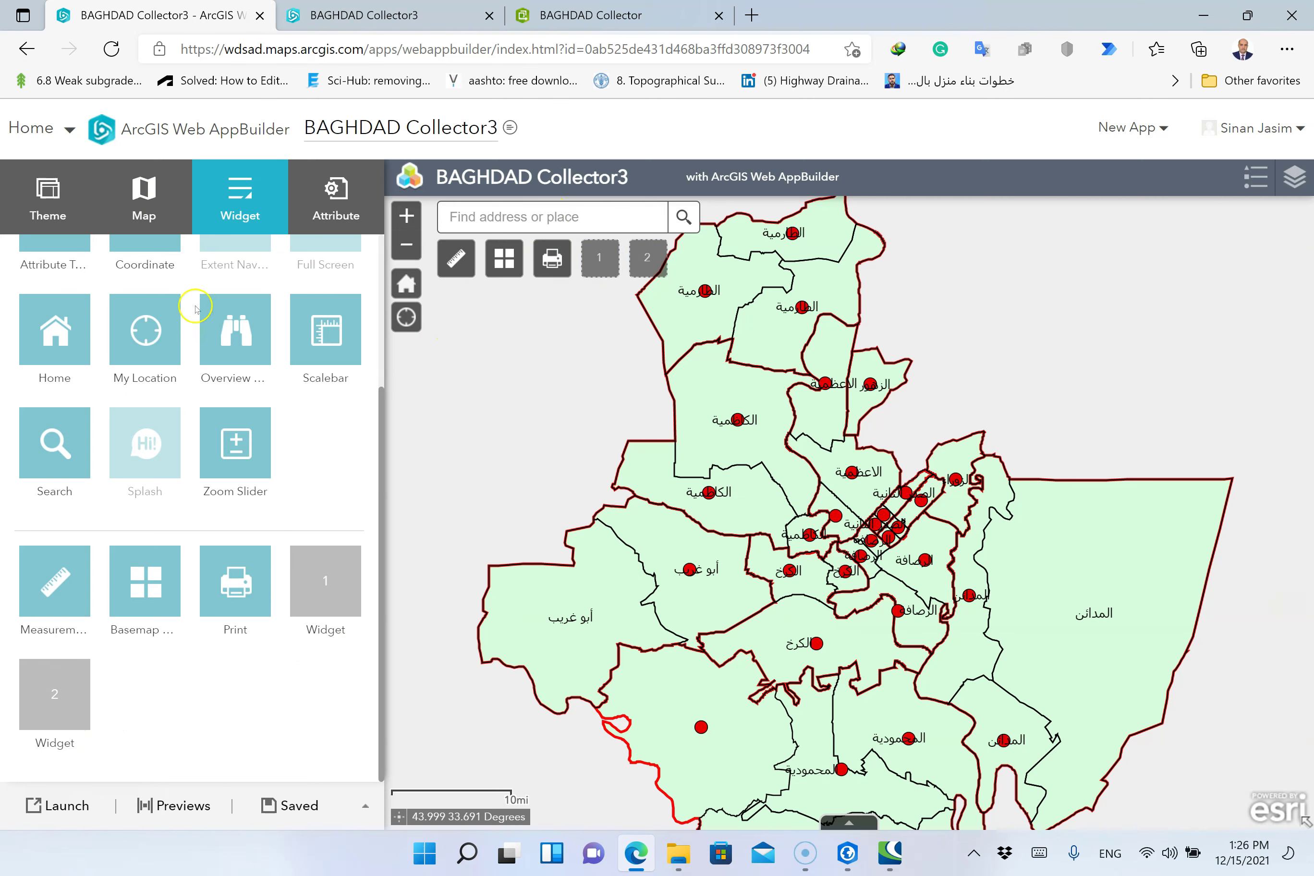
pyautogui.click(45, 193)
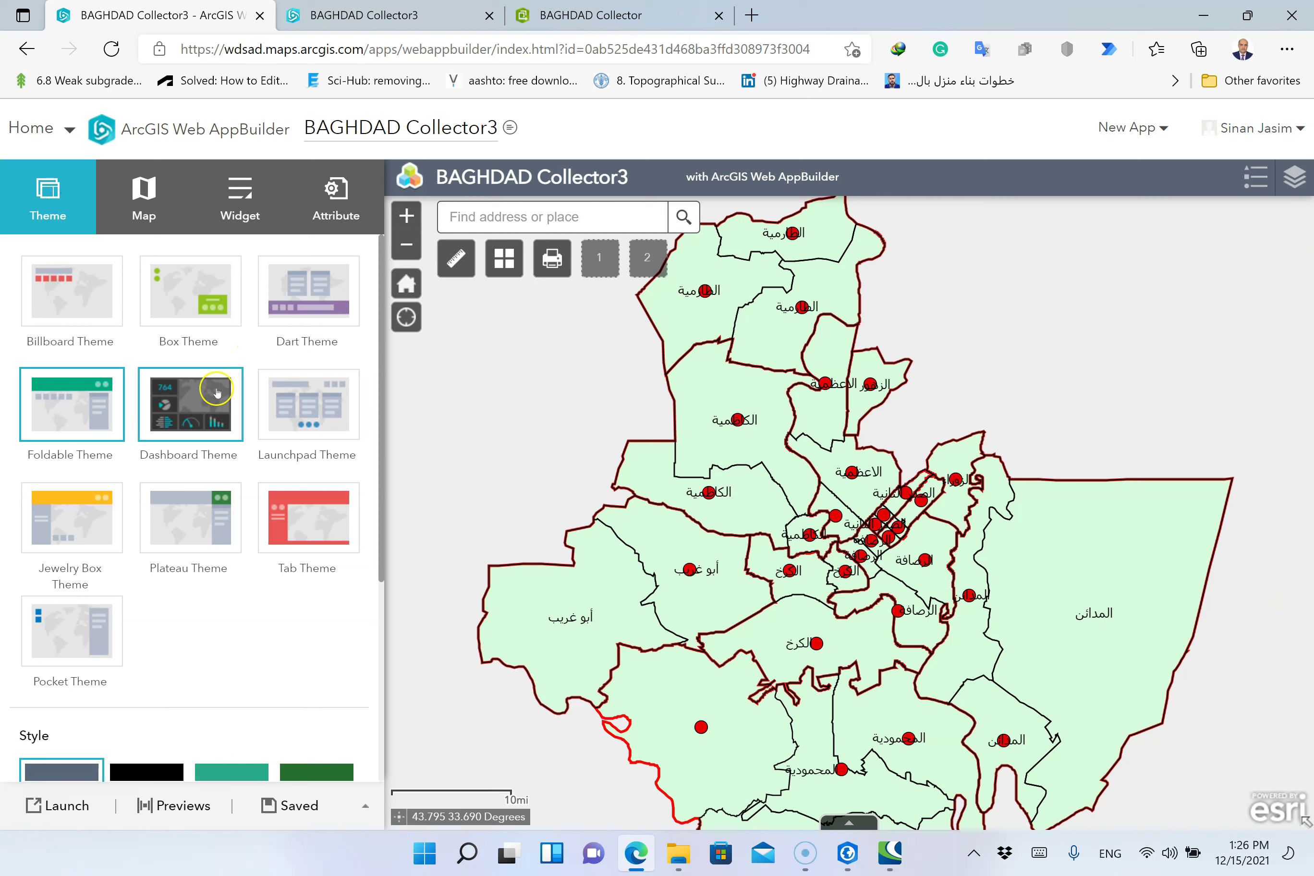
pyautogui.click(80, 303)
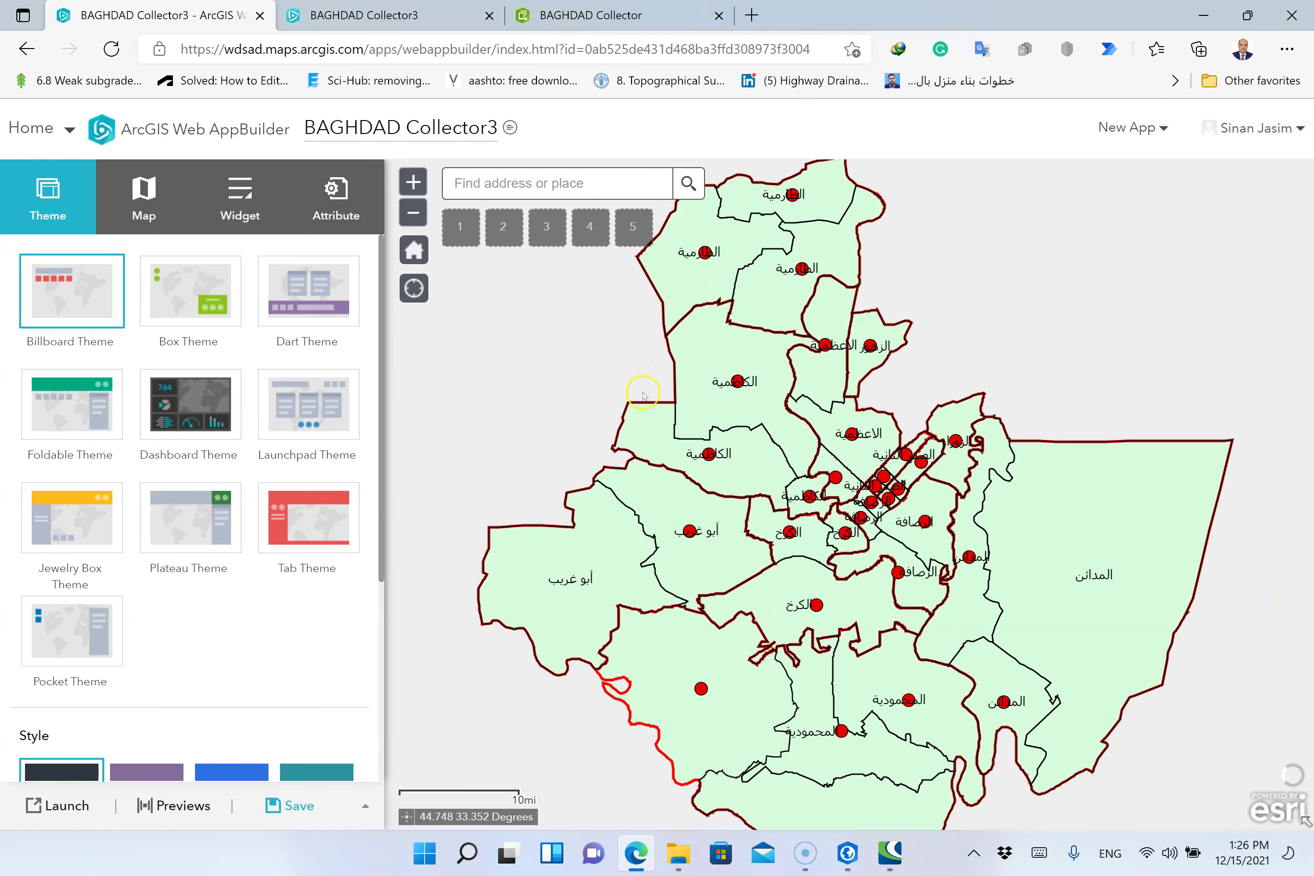
pyautogui.click(357, 321)
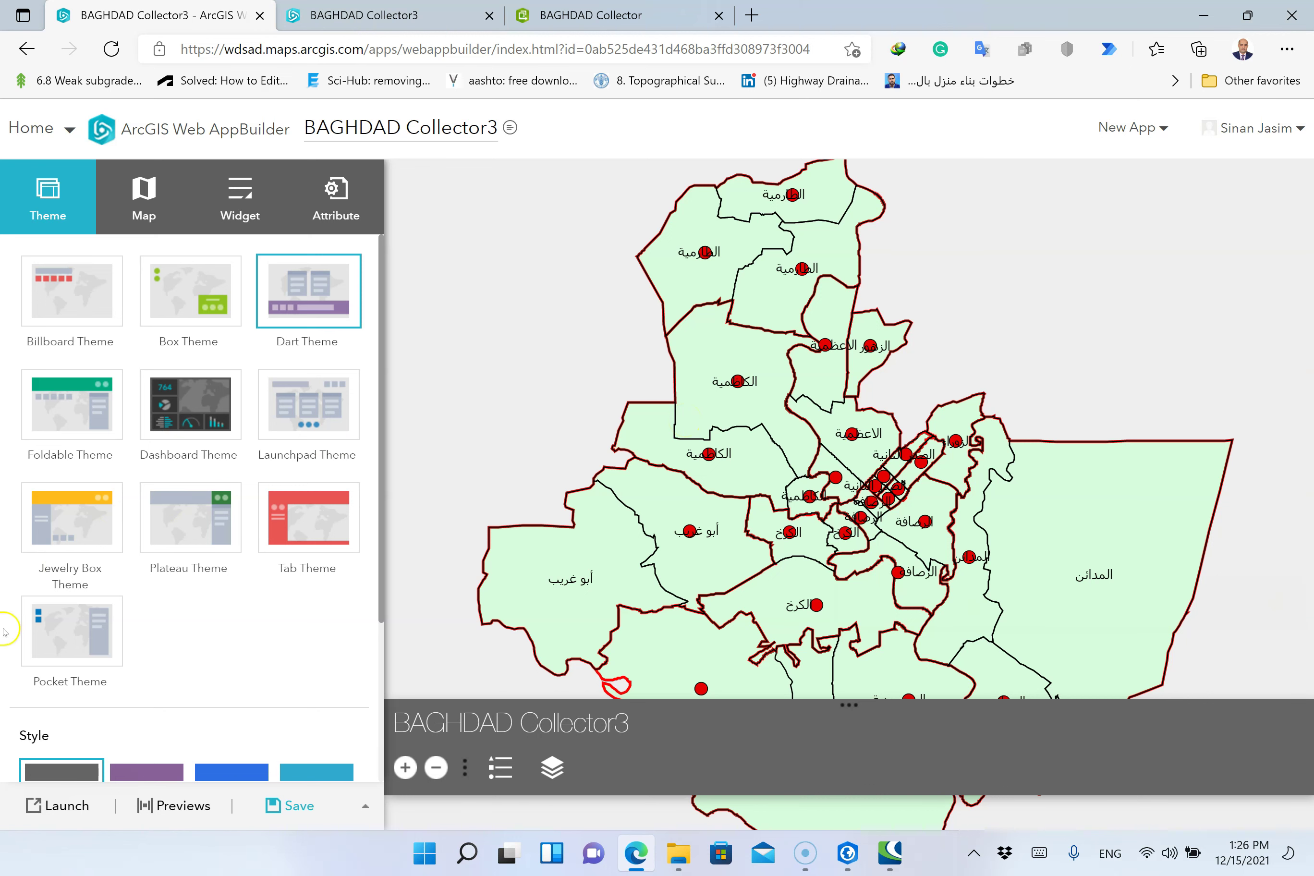
pyautogui.click(85, 631)
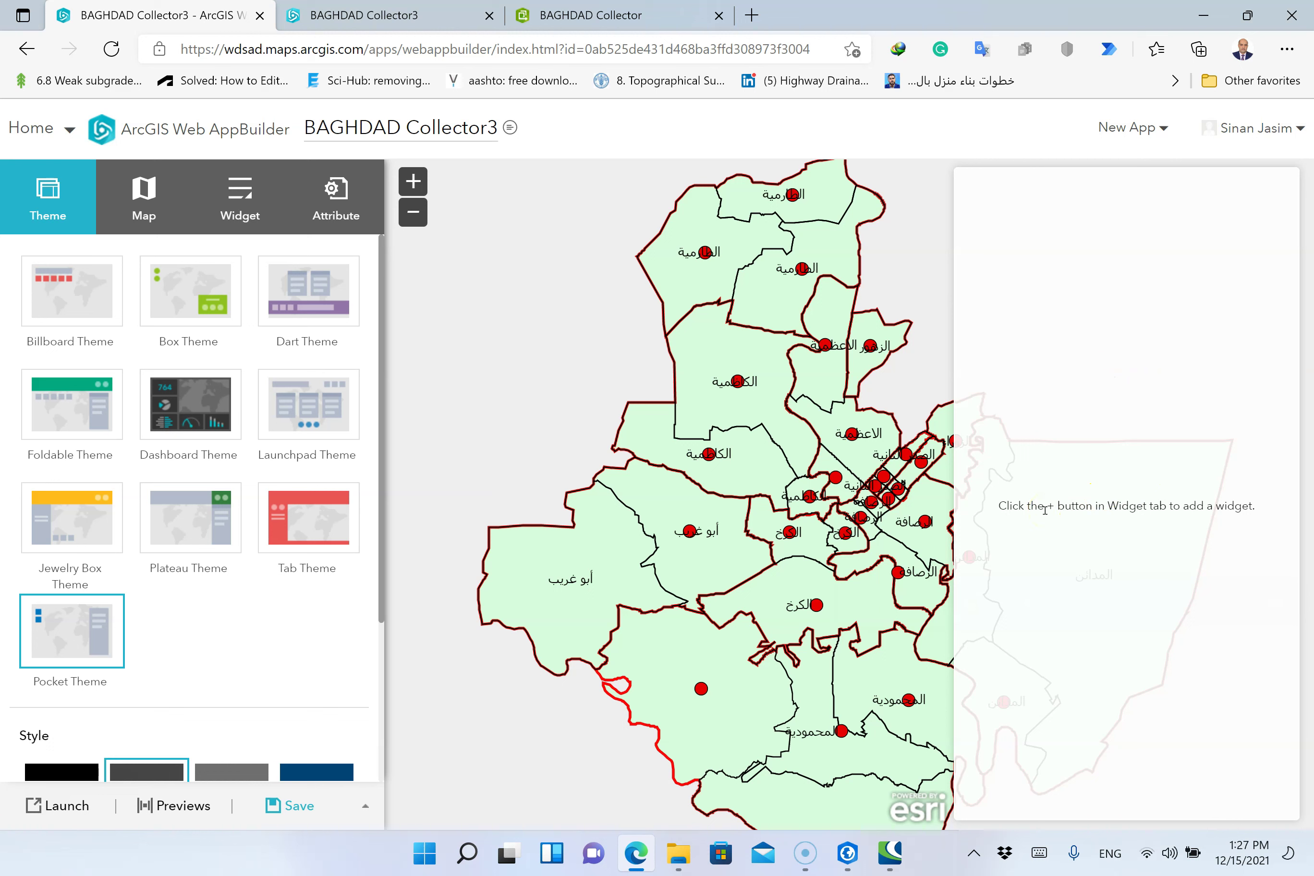
# Fill the Pocket Theme's empty widget slot with the Add Data widget at its default settings and browse the My Organization layers
pyautogui.click(249, 206)
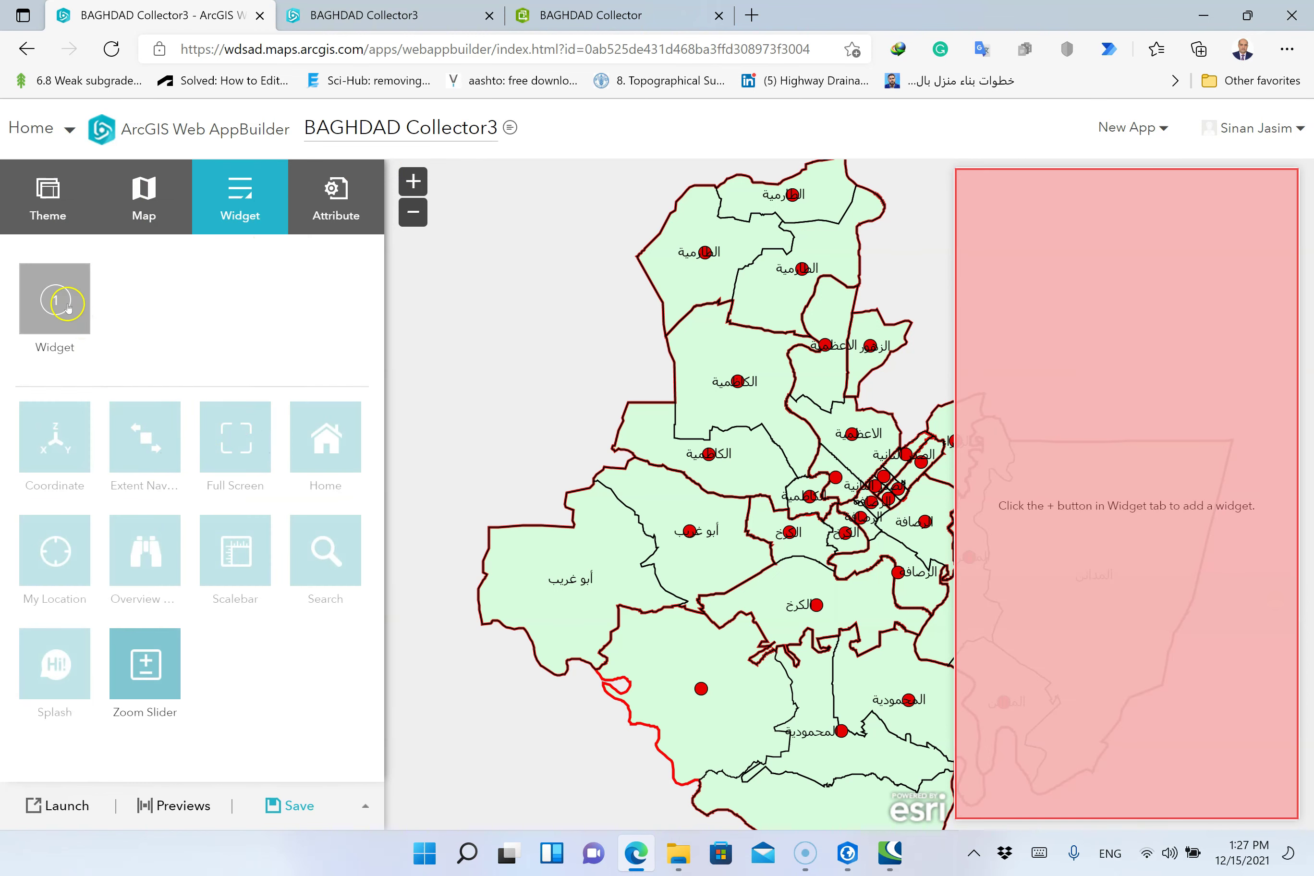
pyautogui.click(61, 323)
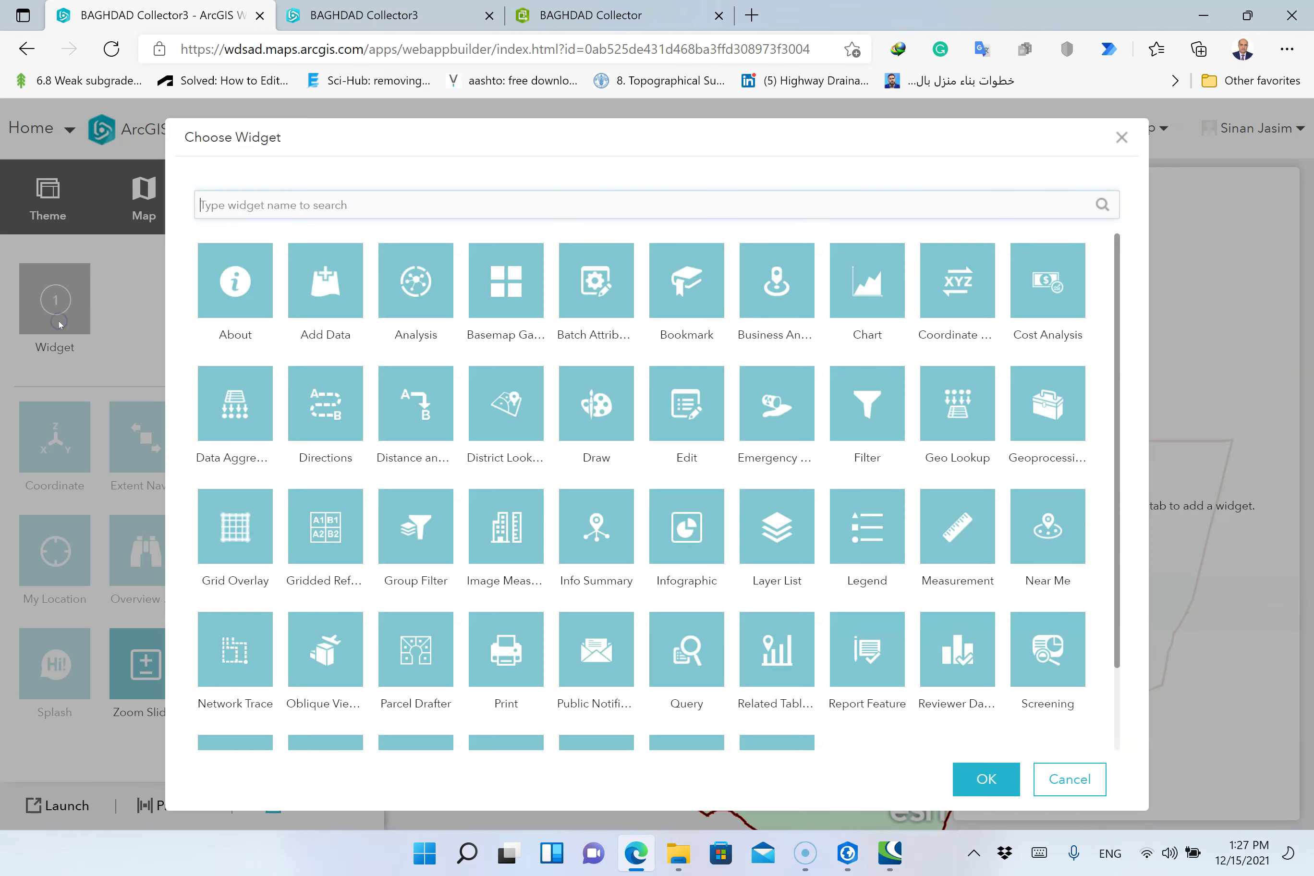
pyautogui.click(419, 298)
pyautogui.click(322, 297)
pyautogui.click(983, 777)
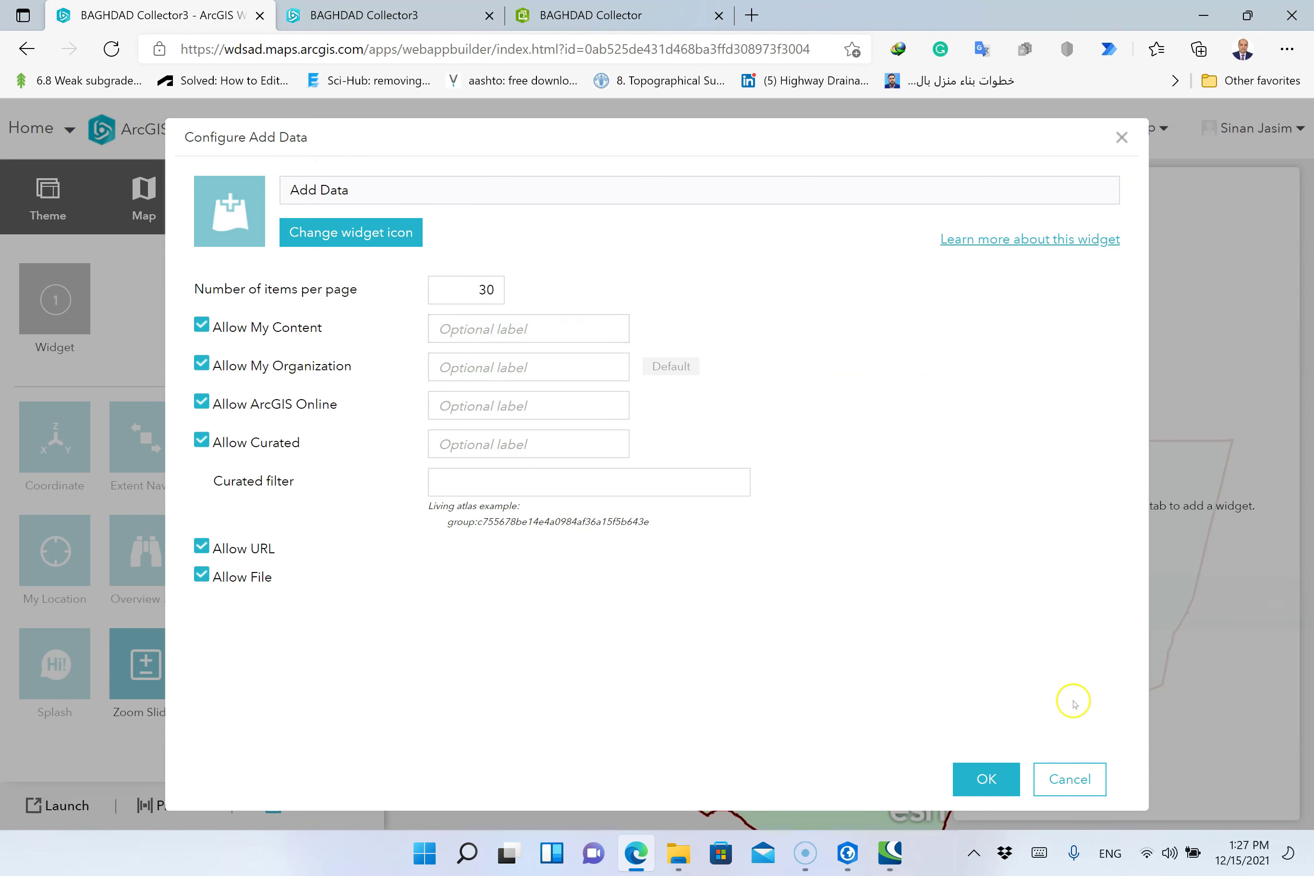
pyautogui.click(991, 779)
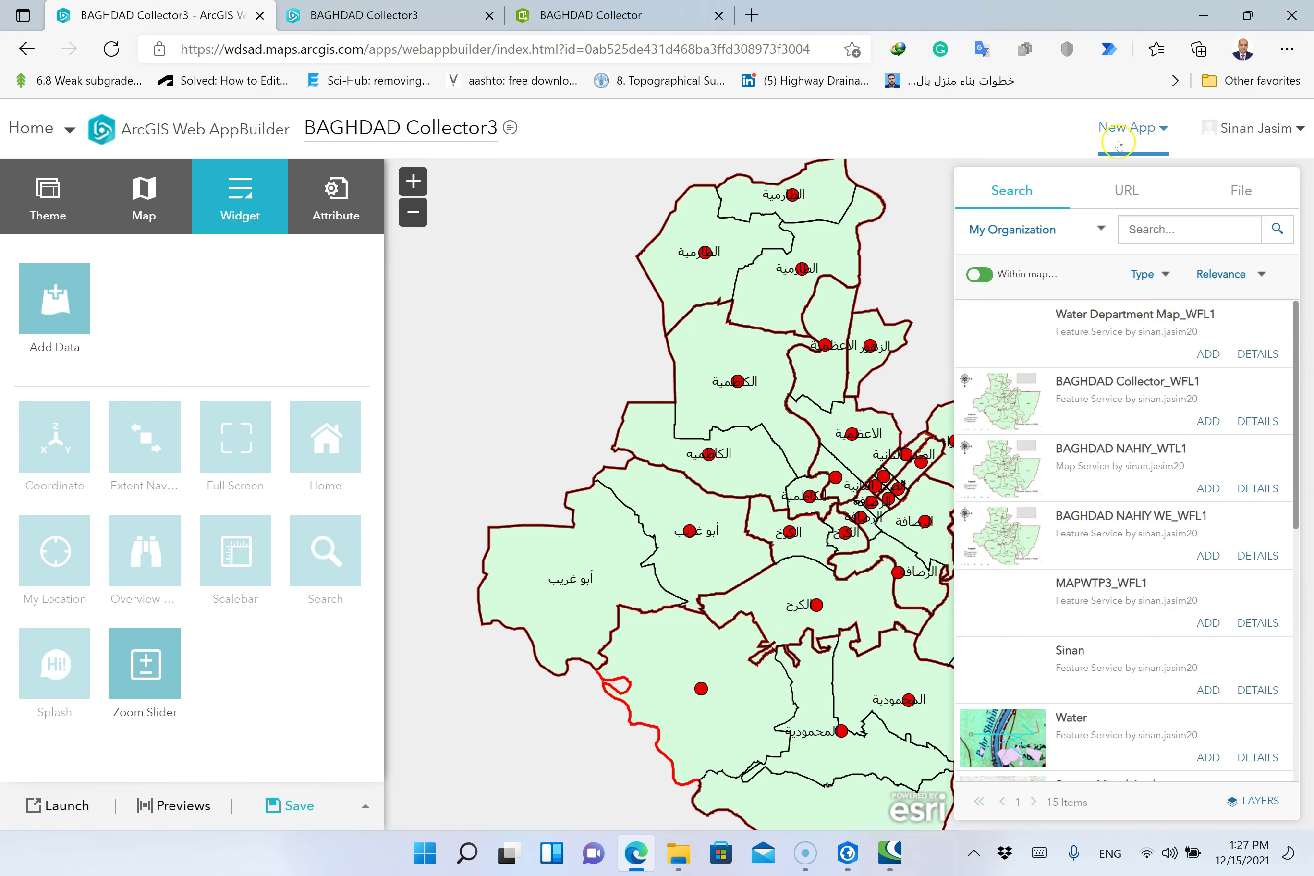
pyautogui.scroll(-8, 1154, 418)
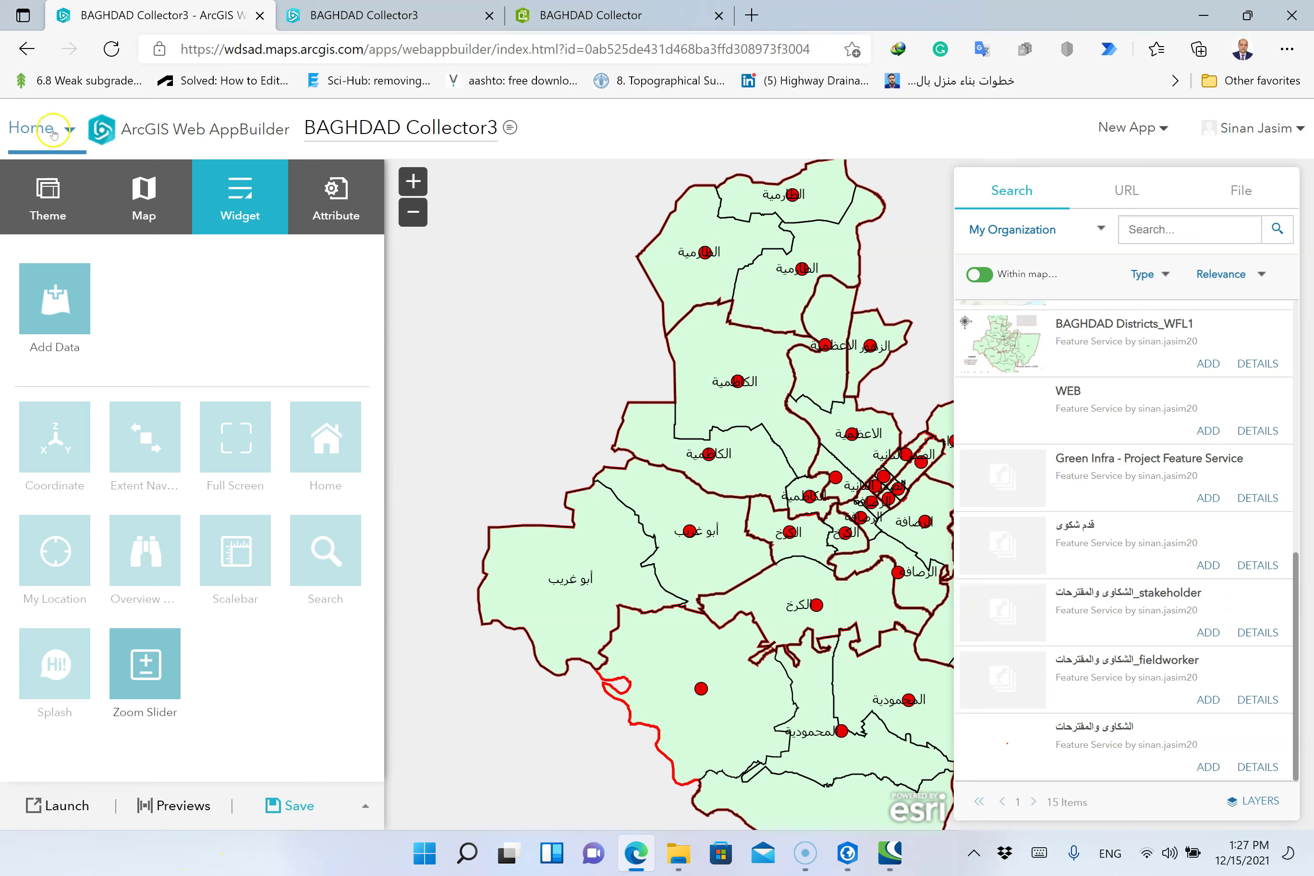
# Save the Pocket Theme version of the app as a copy named BAGHDAD Collector3-copy
pyautogui.click(405, 7)
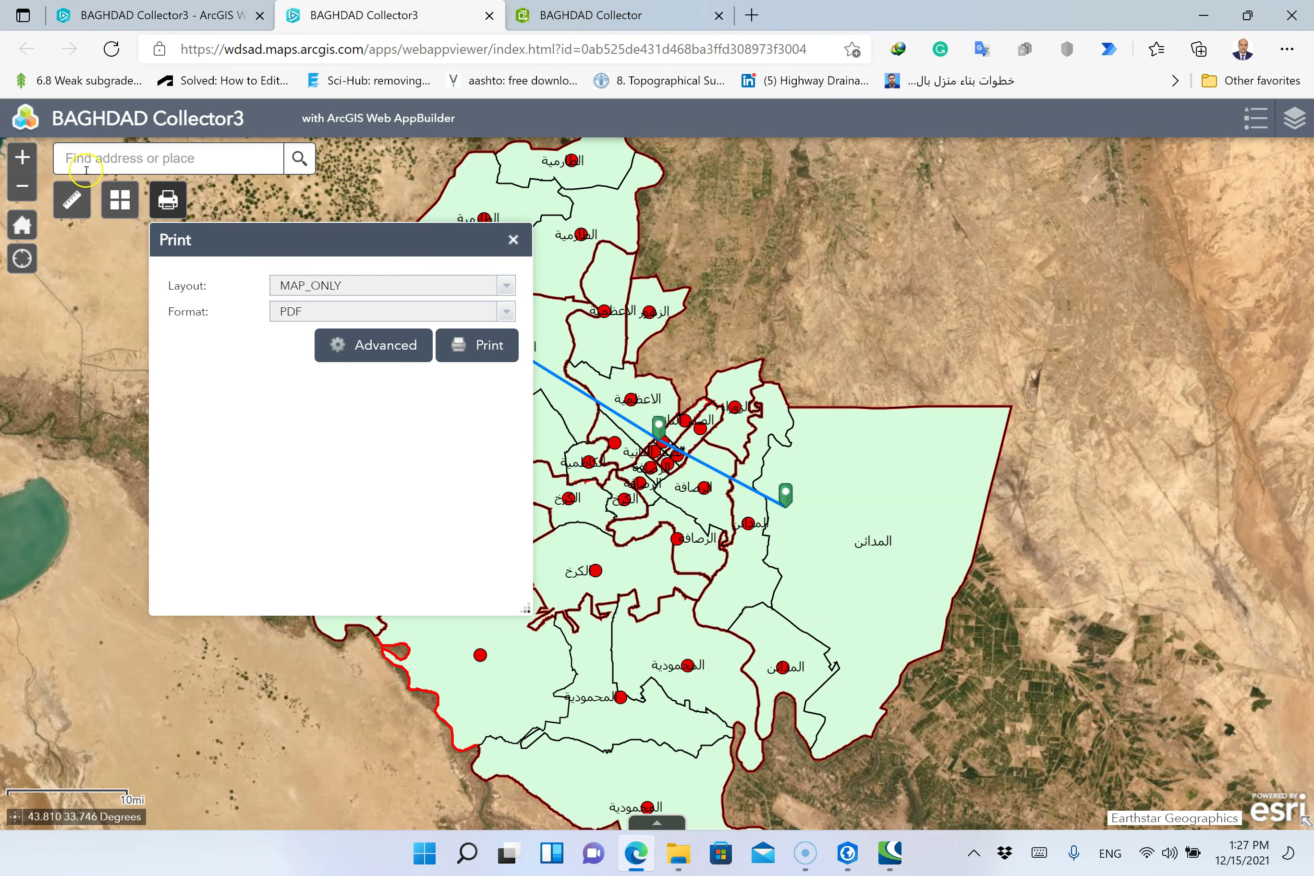
pyautogui.click(235, 17)
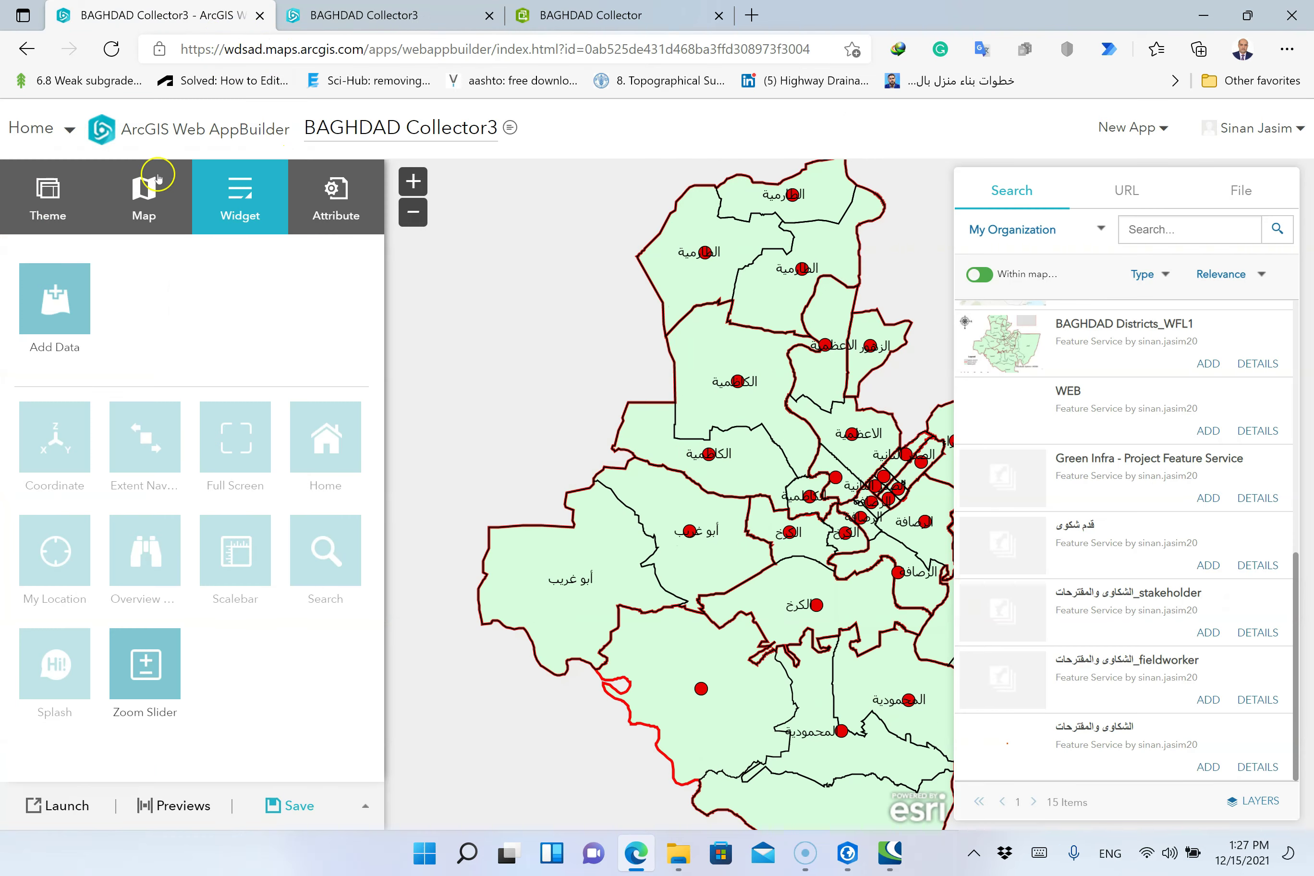
pyautogui.click(48, 195)
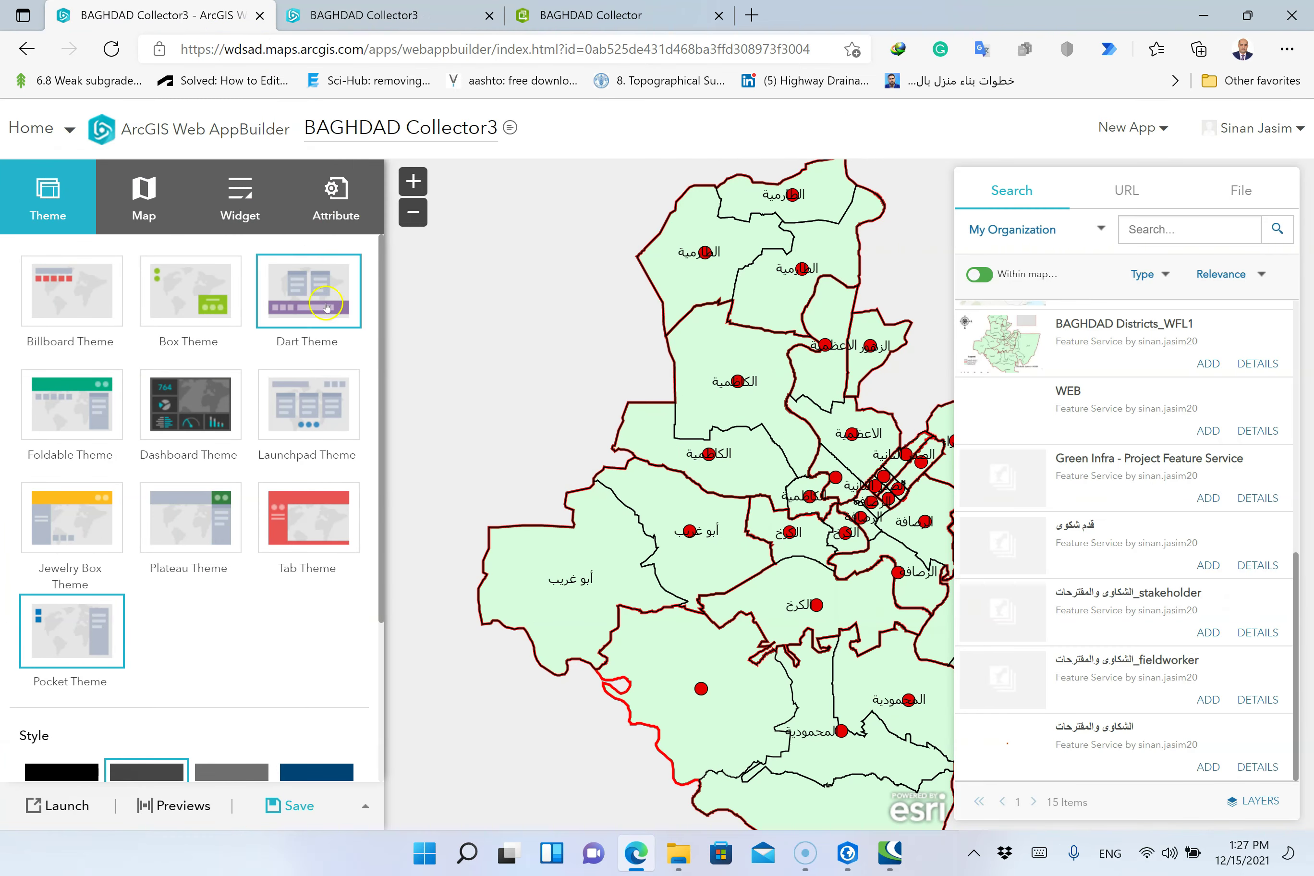
pyautogui.click(364, 808)
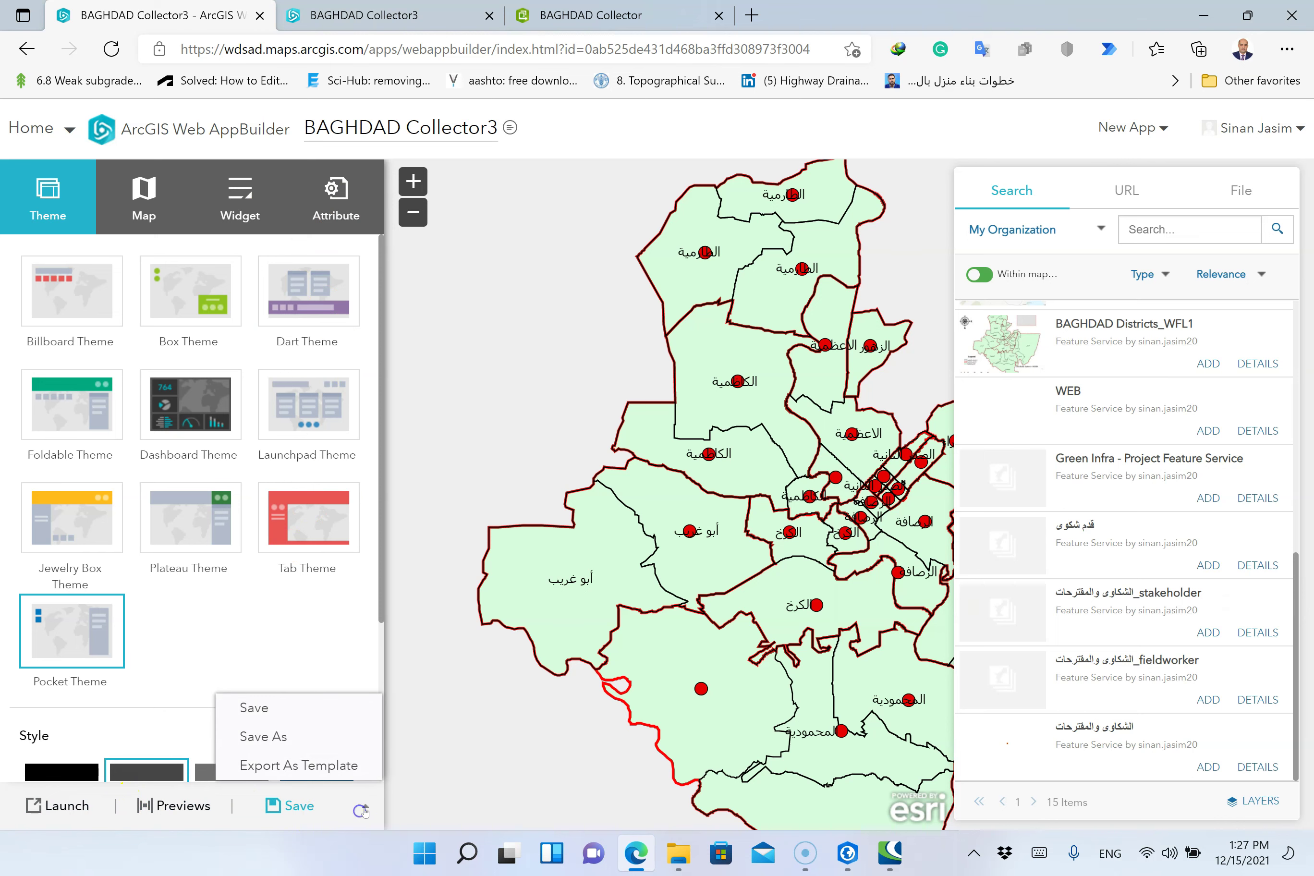
pyautogui.click(287, 738)
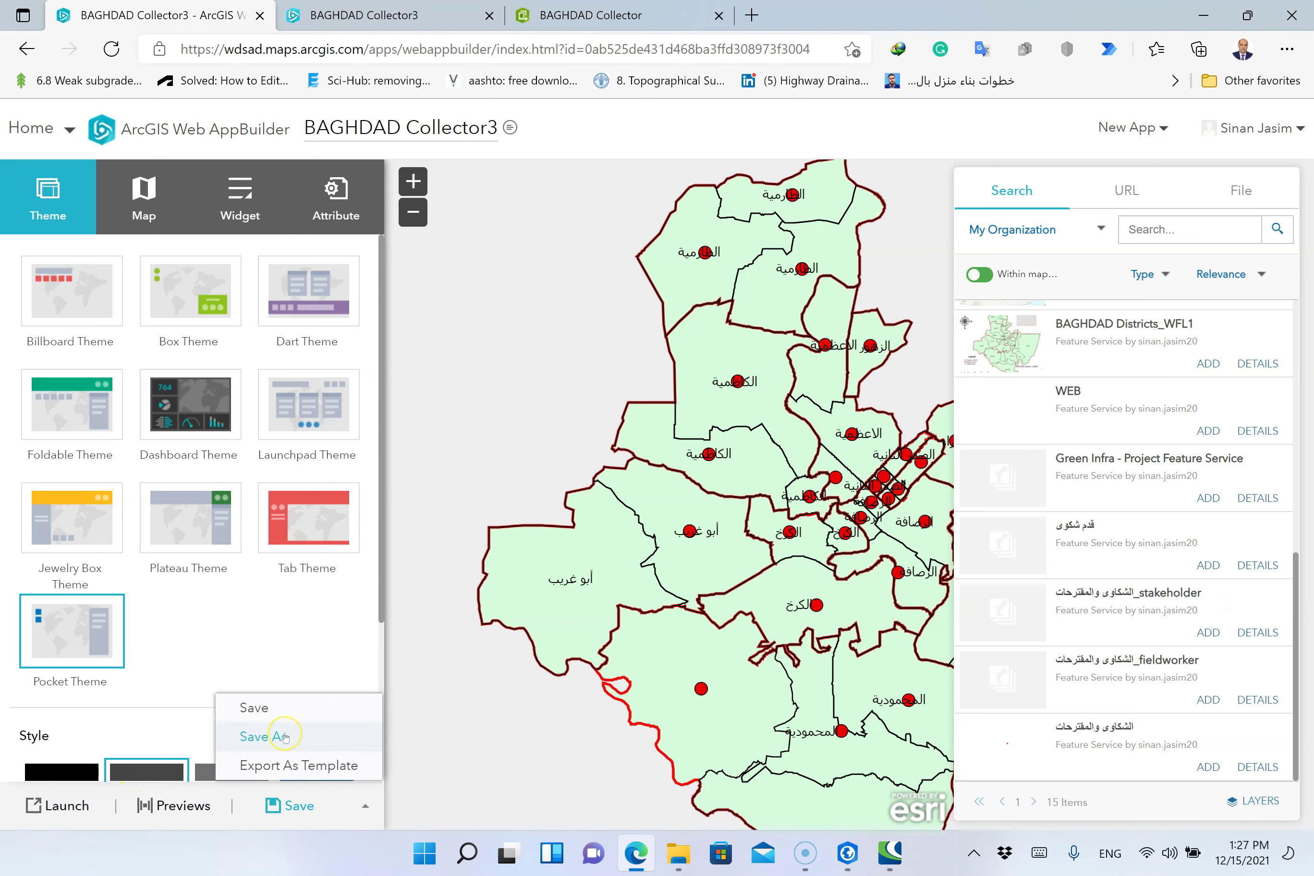
pyautogui.click(285, 737)
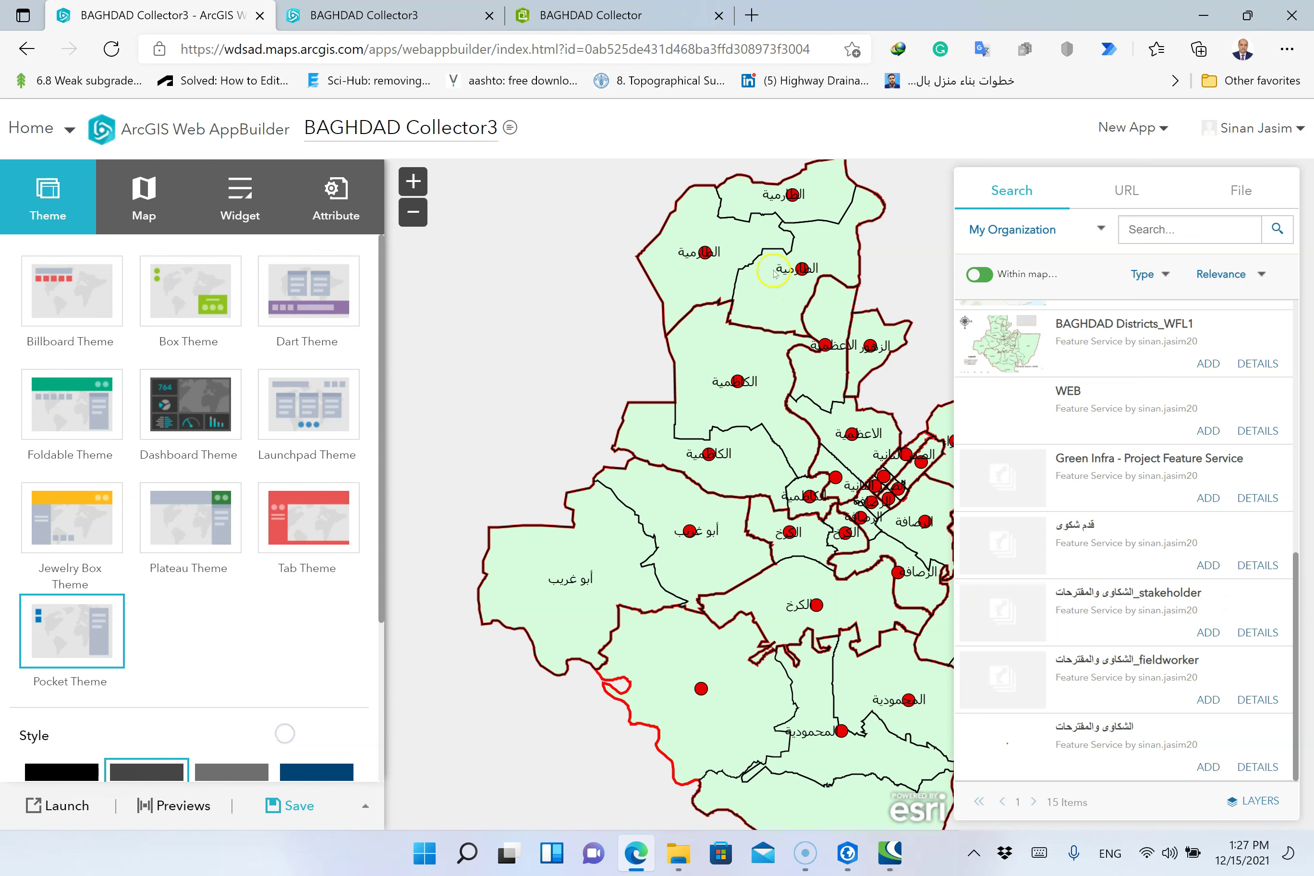
pyautogui.click(809, 656)
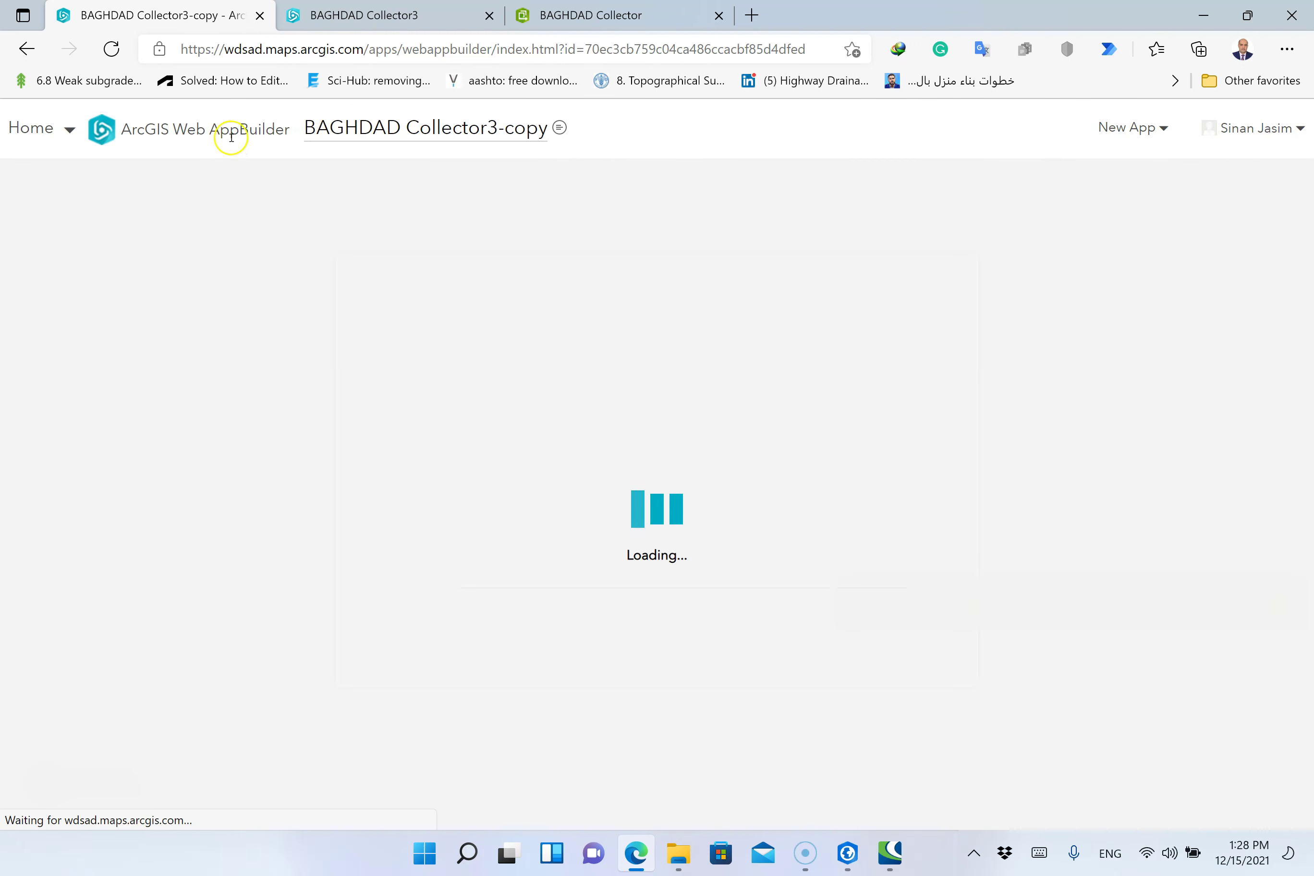
# Open the BAGHDAD Collector3 web mapping application from My Content and share it with Everyone (public)
pyautogui.click(28, 128)
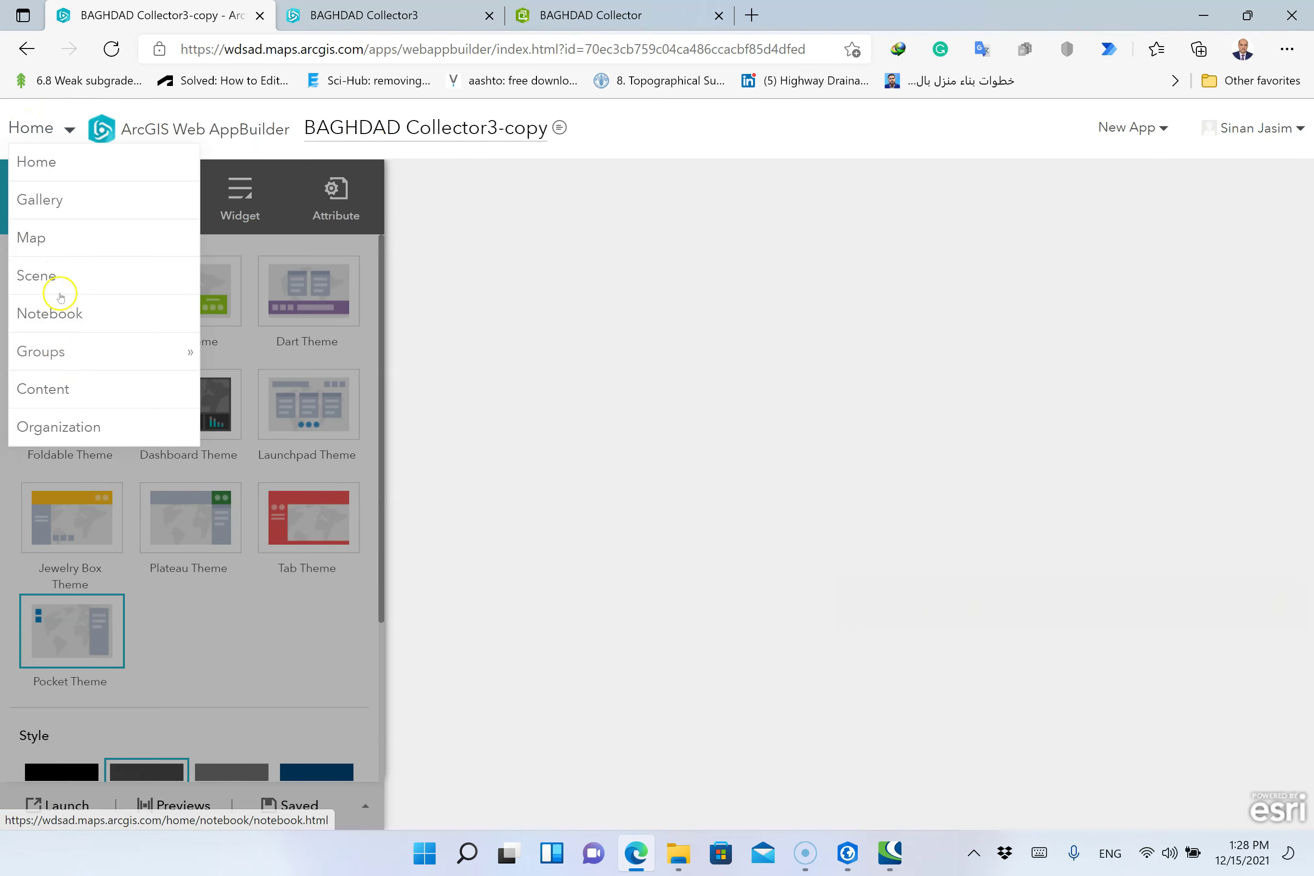
pyautogui.click(55, 385)
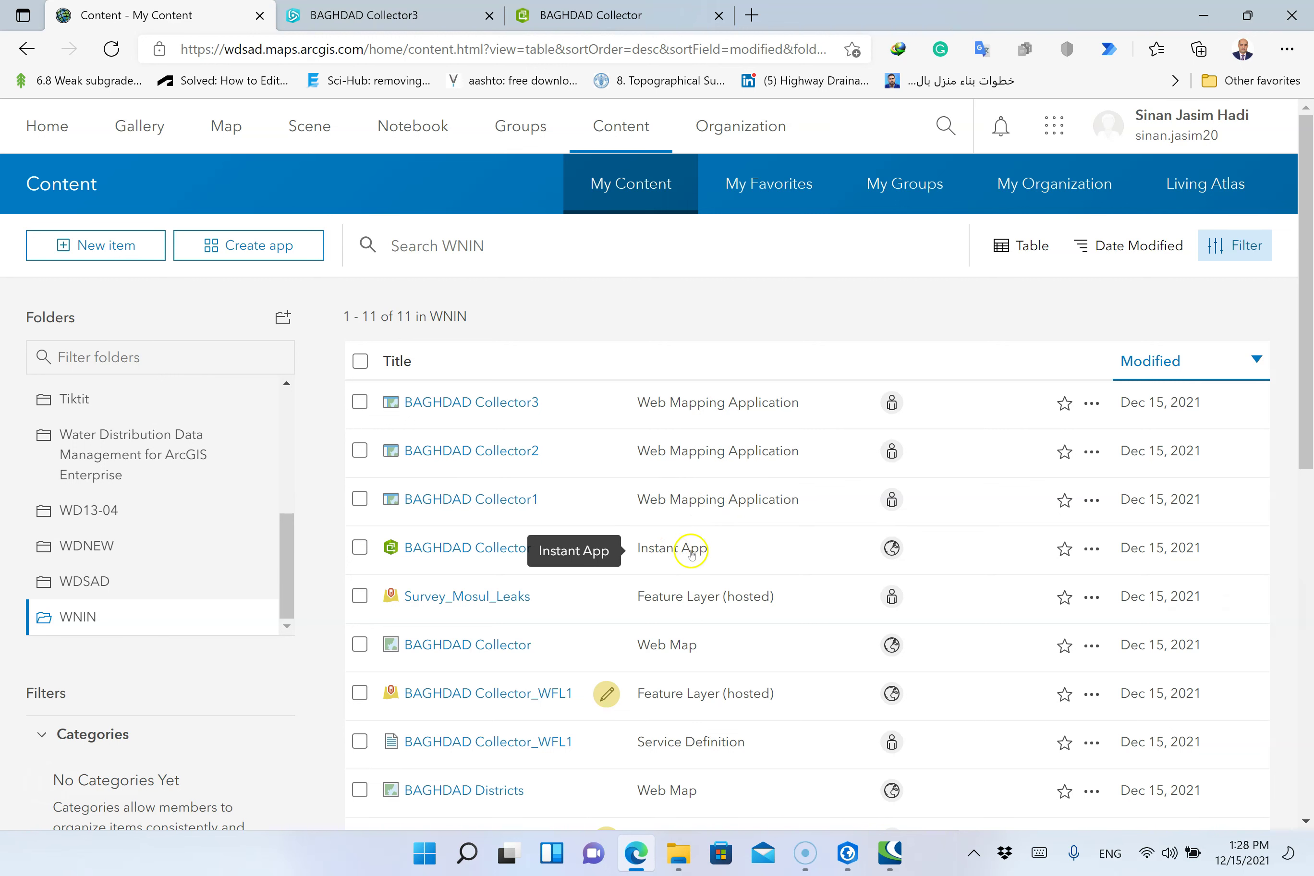
pyautogui.click(472, 402)
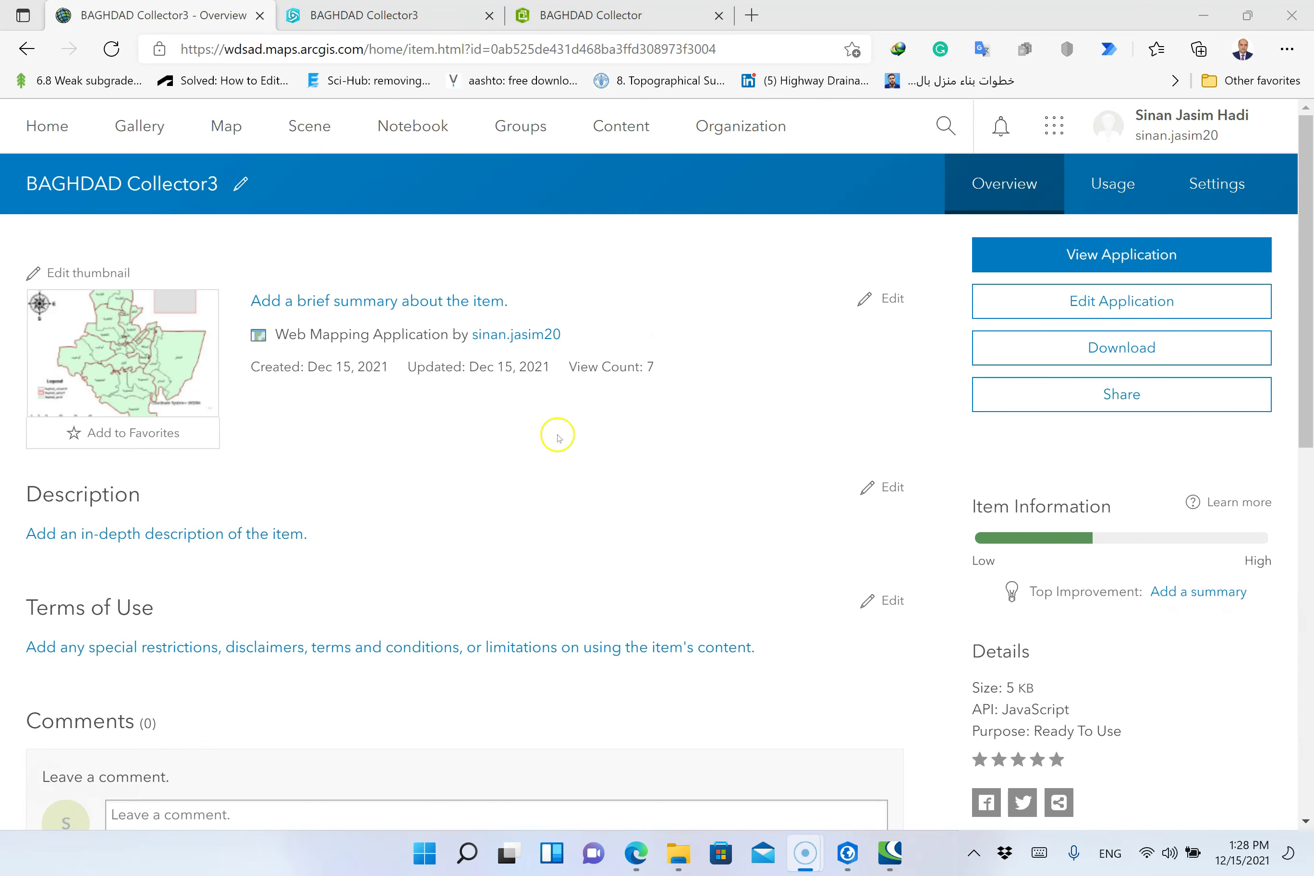
pyautogui.click(1046, 399)
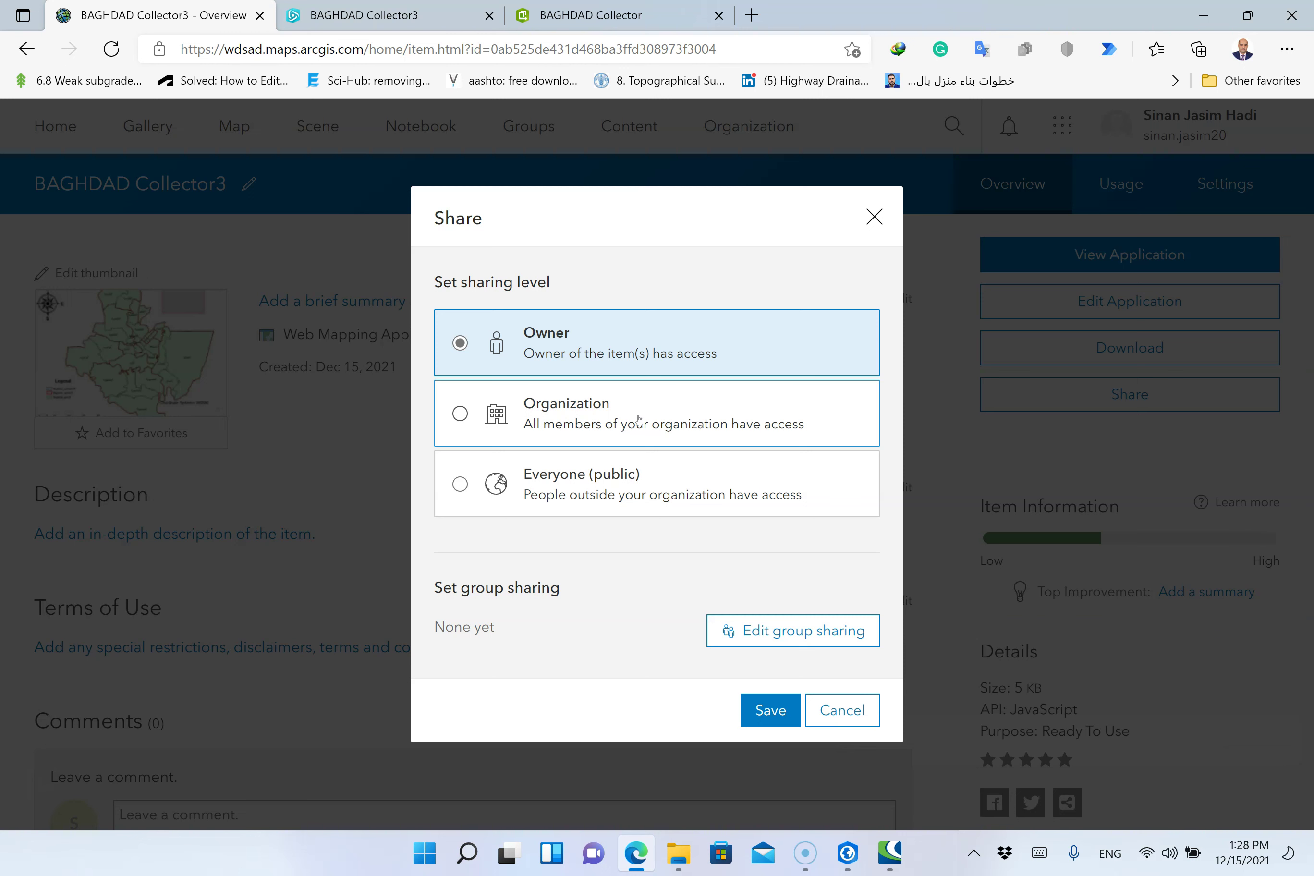
pyautogui.click(681, 484)
pyautogui.click(767, 711)
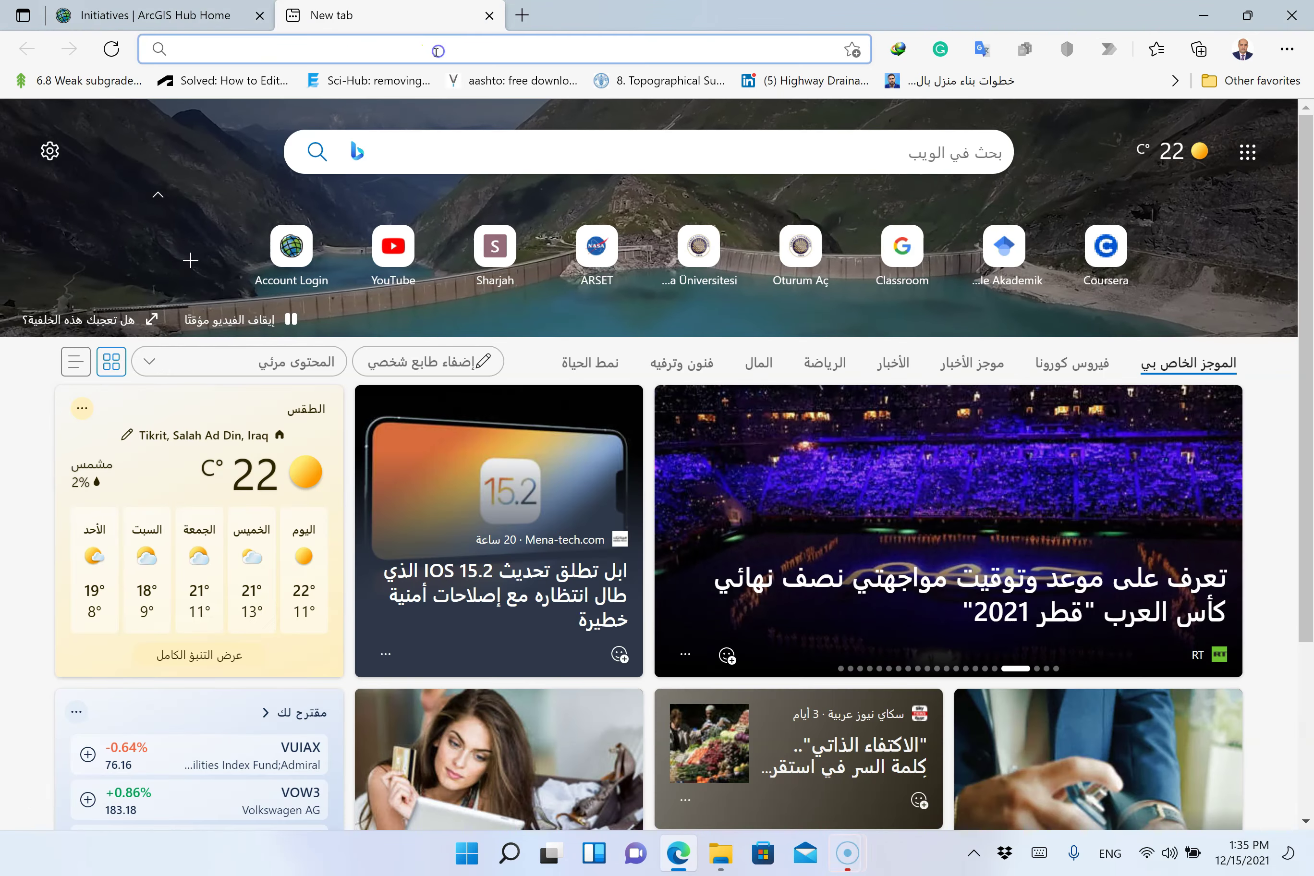
# Try to reach the survey tool's website at survey123.com
pyautogui.write('sur')
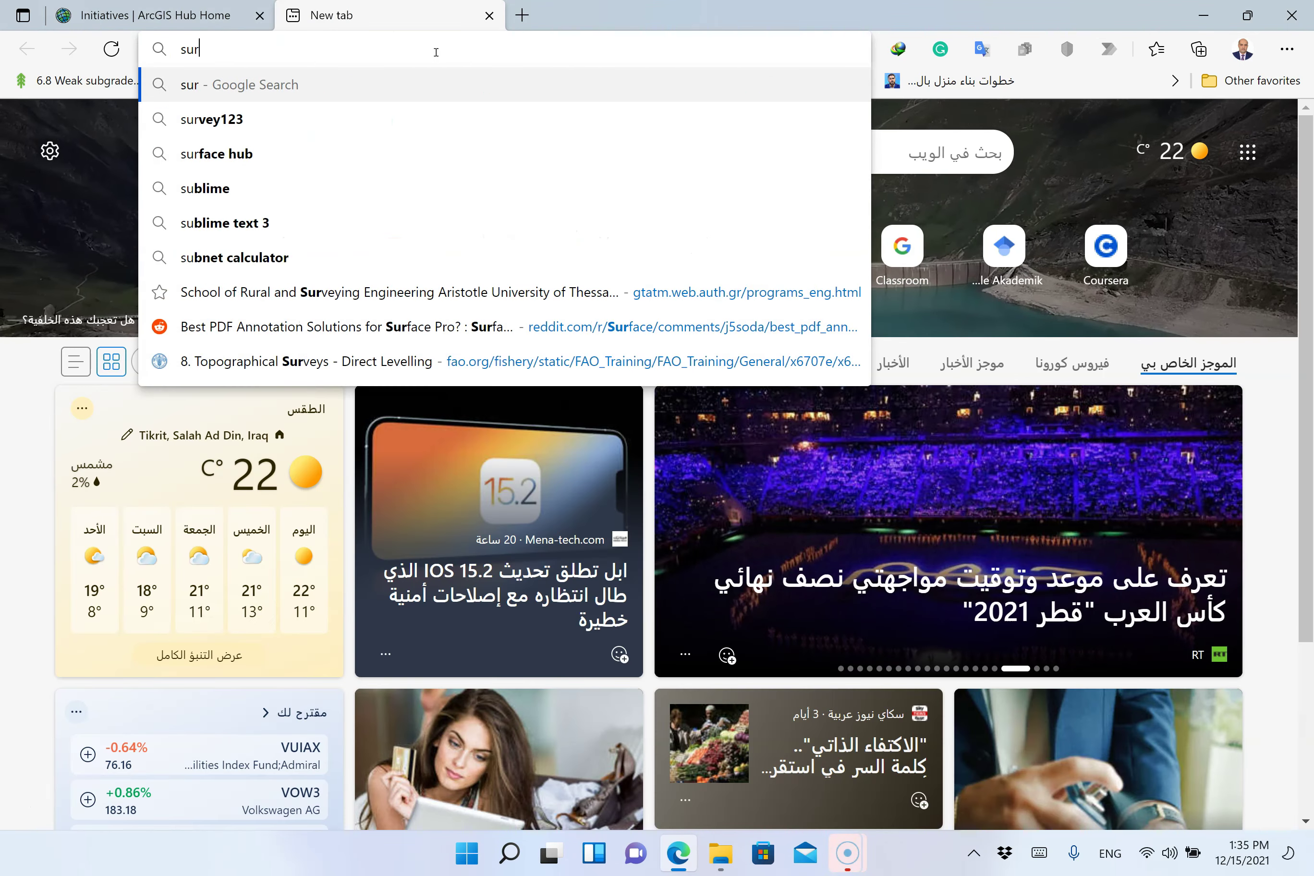
pyautogui.write('vey123.c')
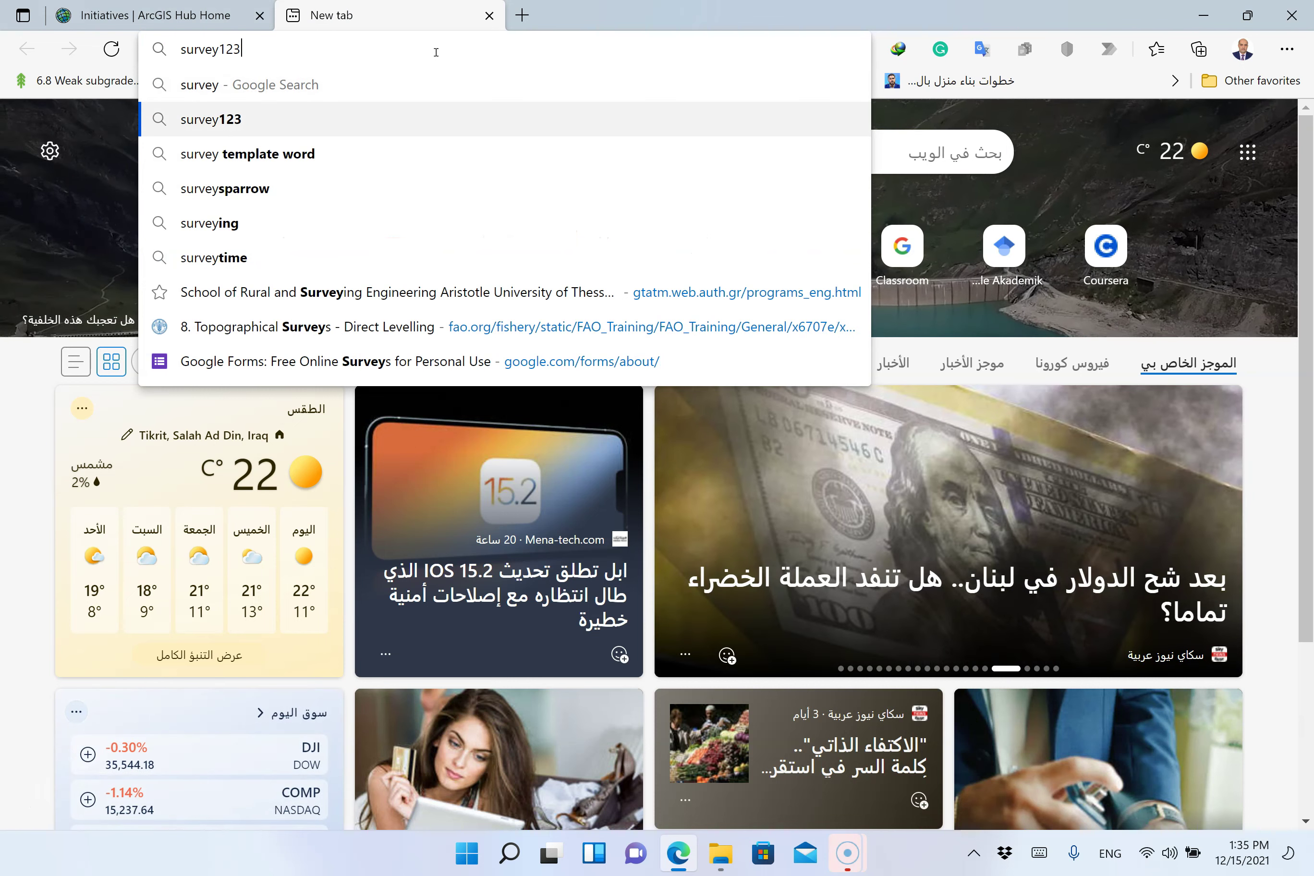
pyautogui.write('om')
pyautogui.press('Return')
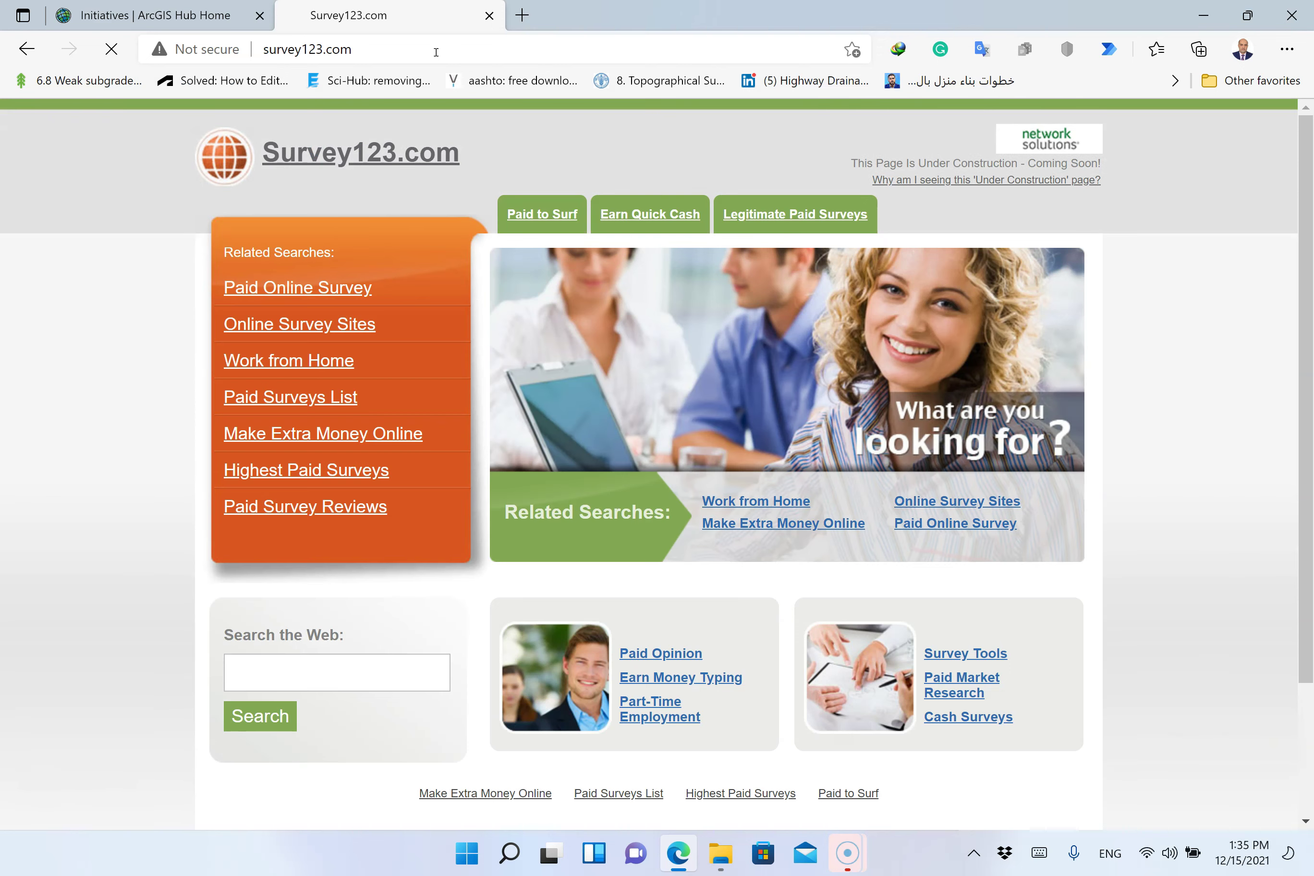
# Search the web for survey123, open the ArcGIS Survey123 site and sign in
pyautogui.click(436, 52)
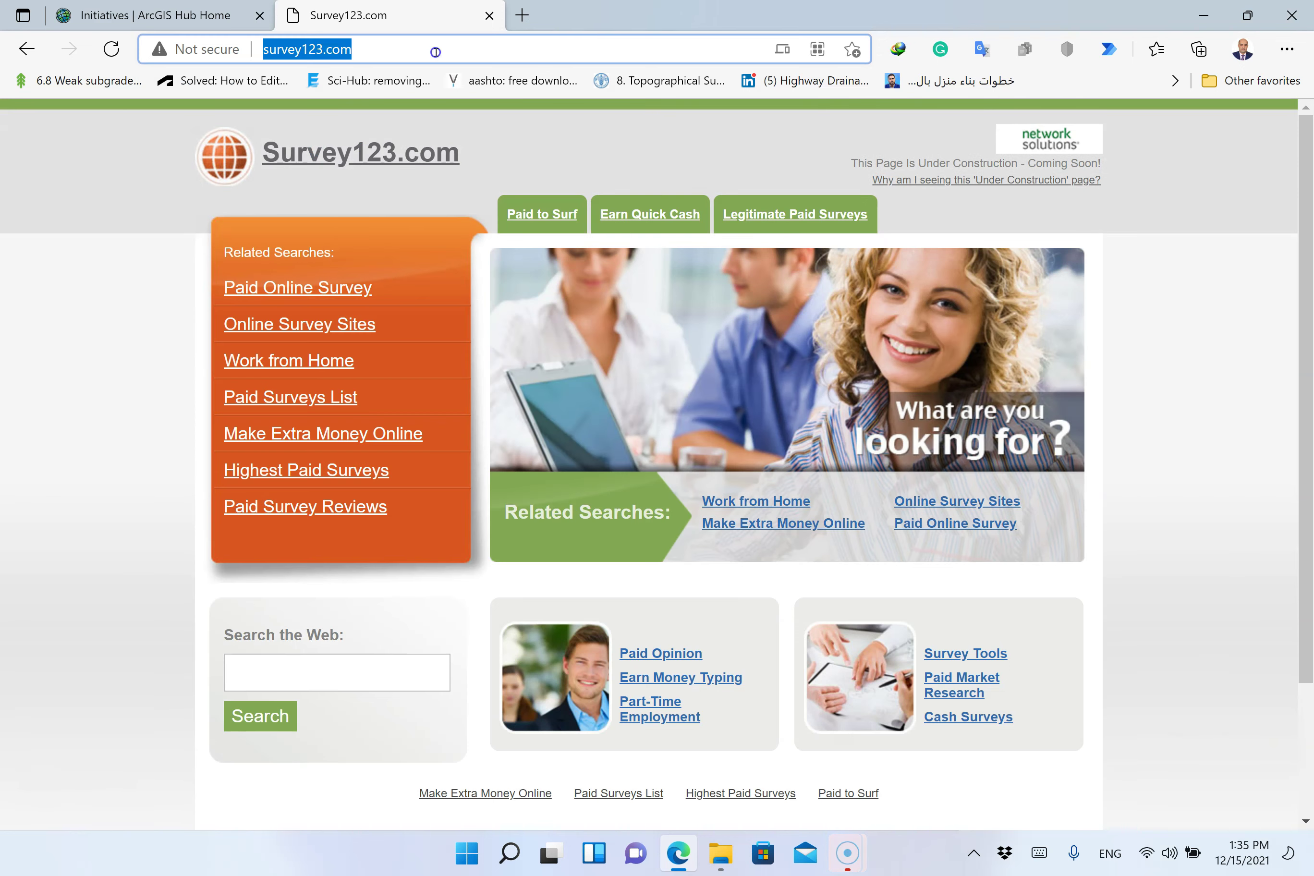
pyautogui.write('survey')
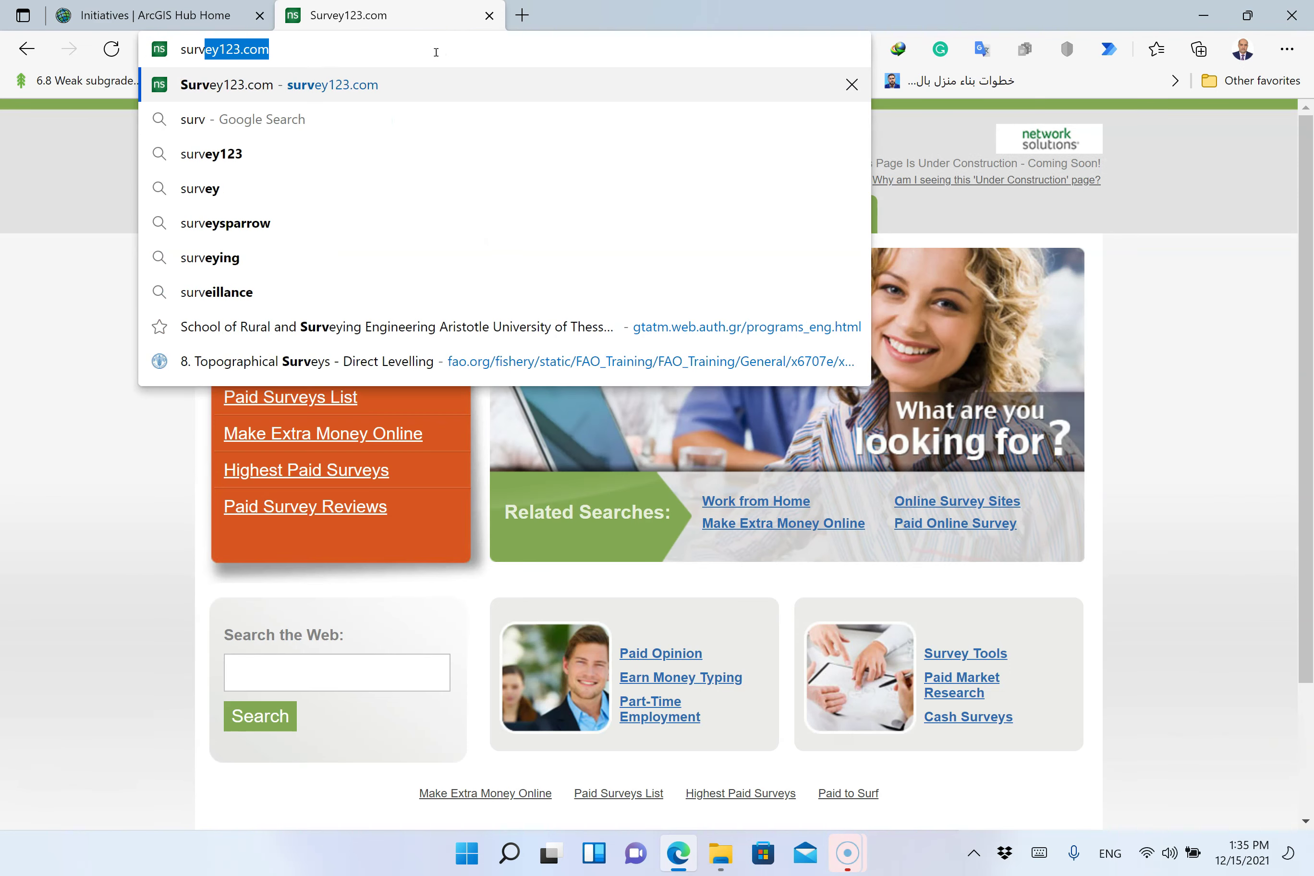
pyautogui.press('End')
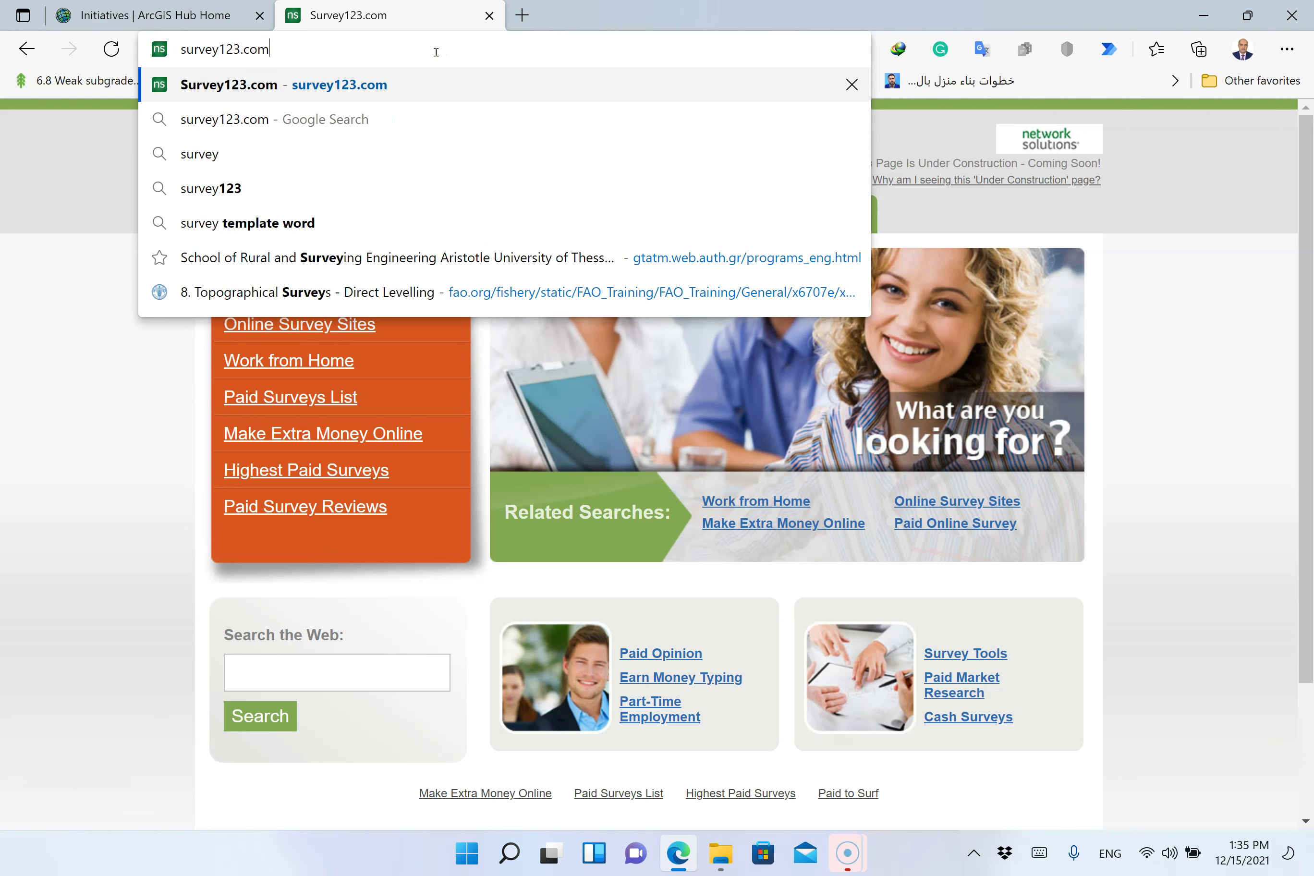
pyautogui.press('BackSpace')
pyautogui.press('BackSpace')
pyautogui.press('BackSpace')
pyautogui.press('BackSpace')
pyautogui.press('Return')
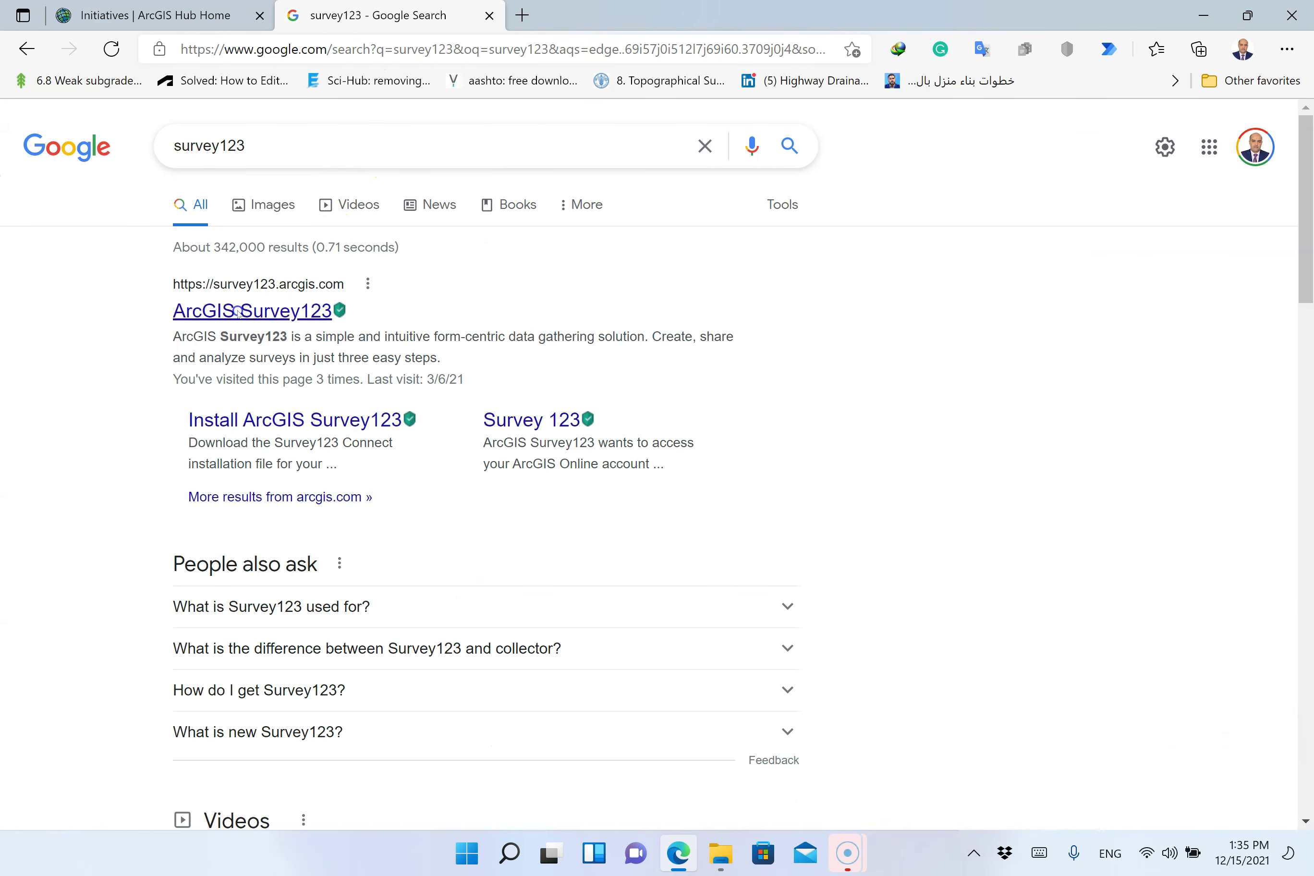
pyautogui.click(239, 311)
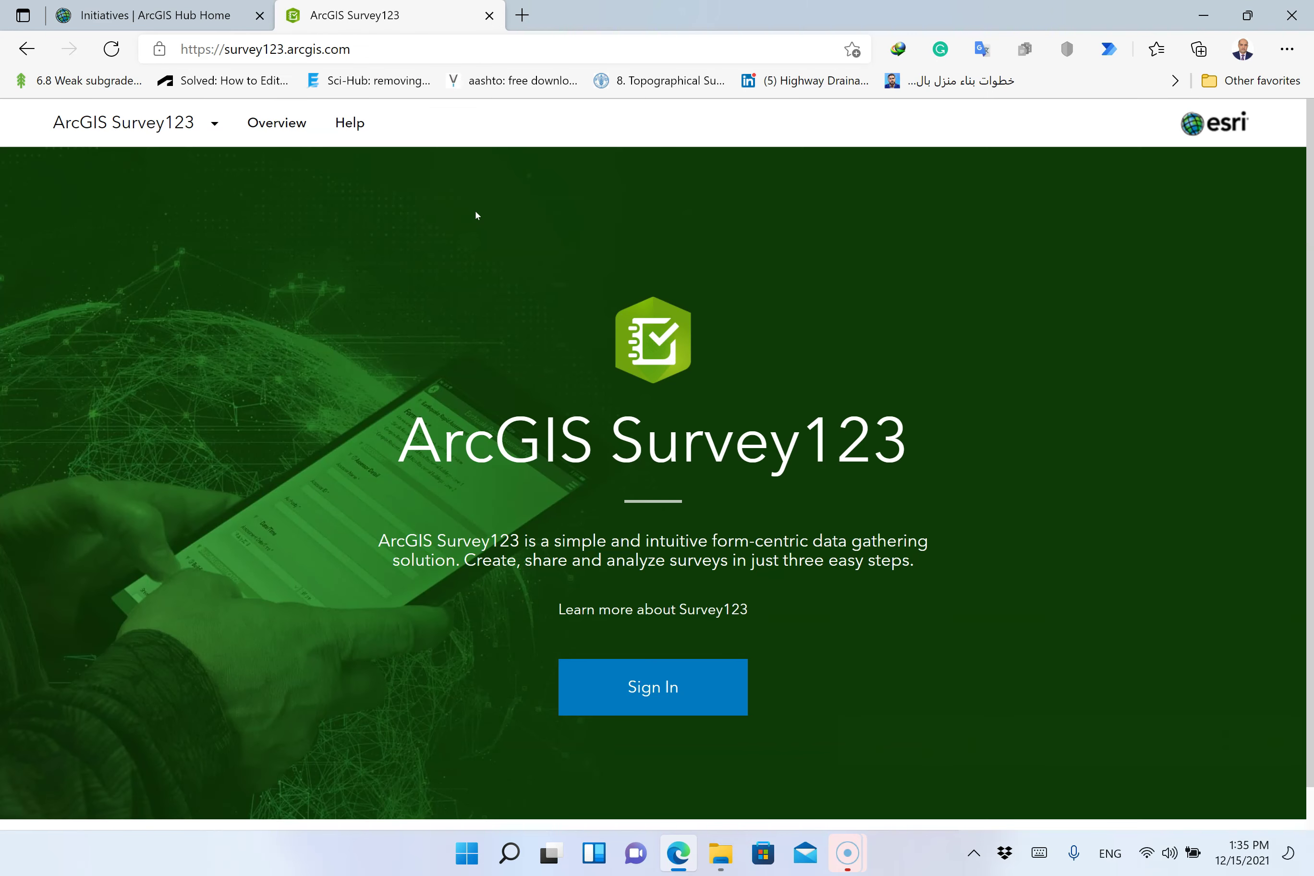
pyautogui.click(608, 673)
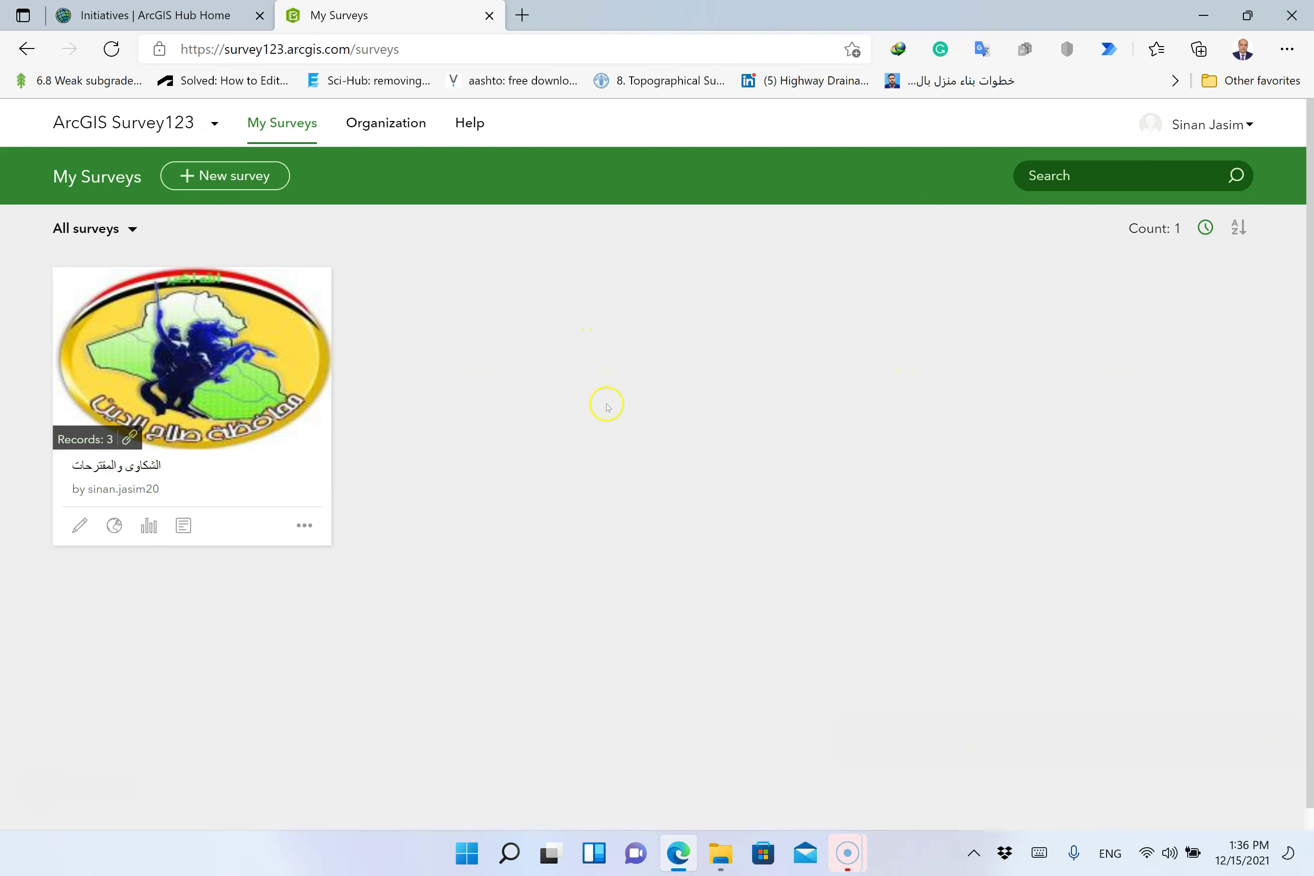
# Browse the industry survey templates, return to the new survey choices and start a blank survey in the web designer
pyautogui.click(221, 180)
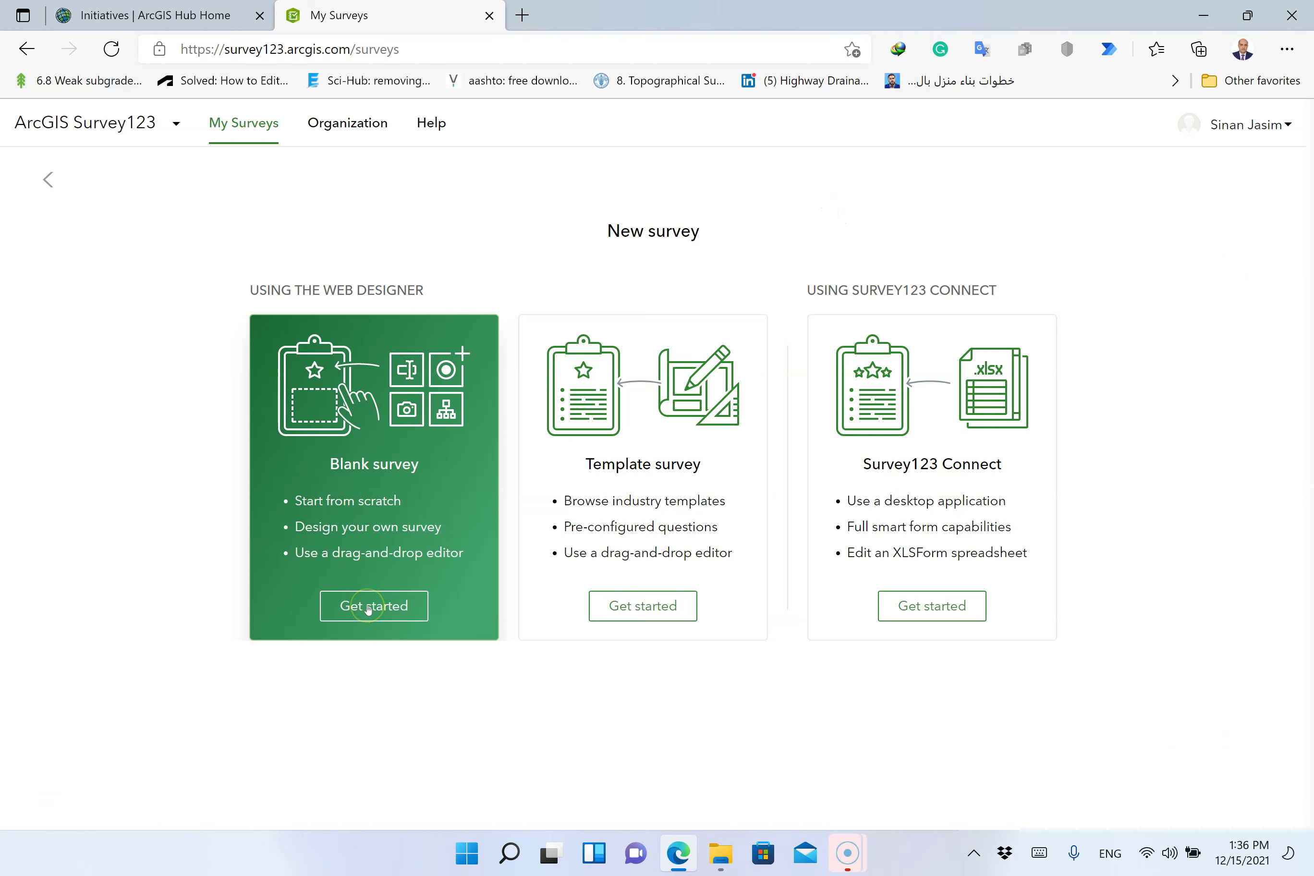
pyautogui.click(638, 606)
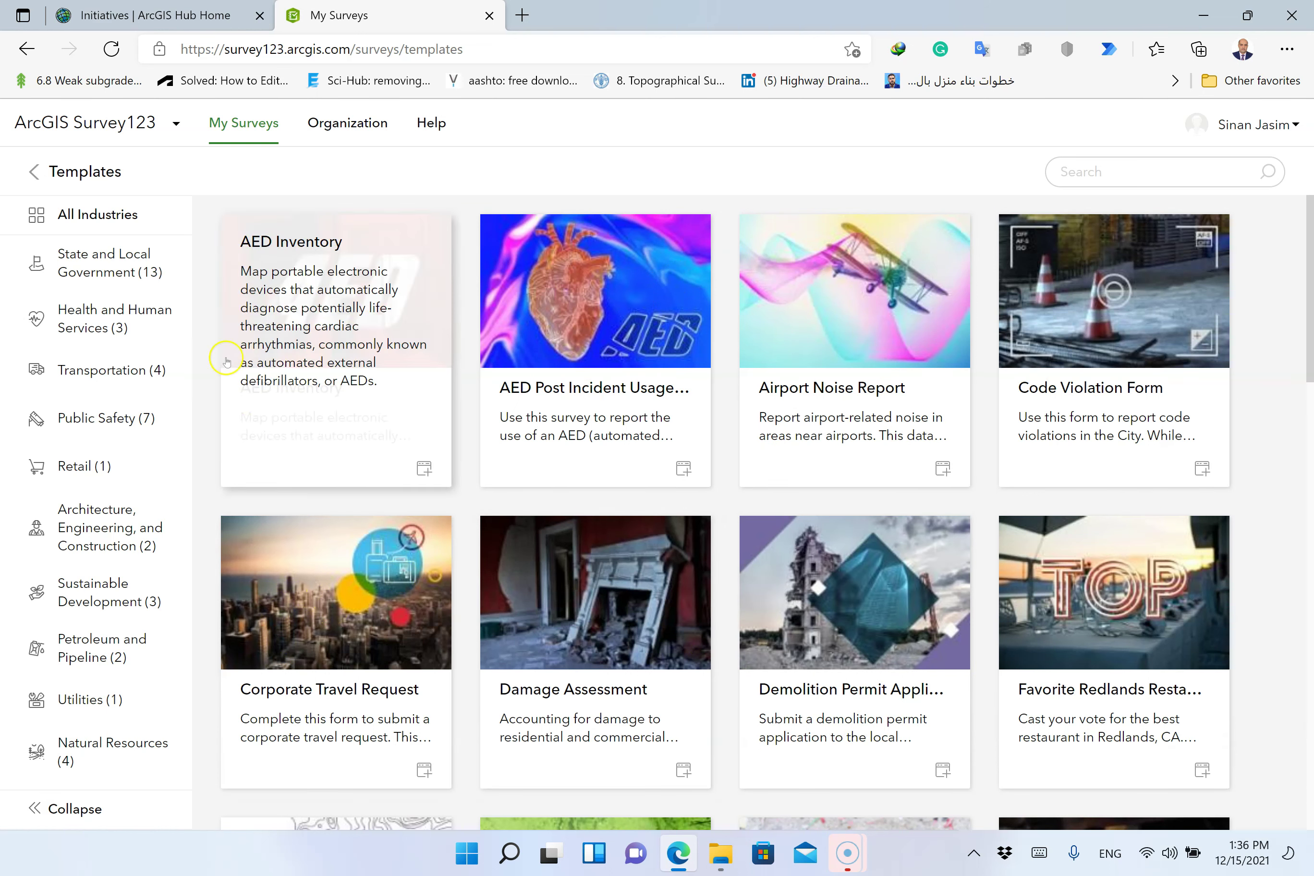
pyautogui.click(33, 170)
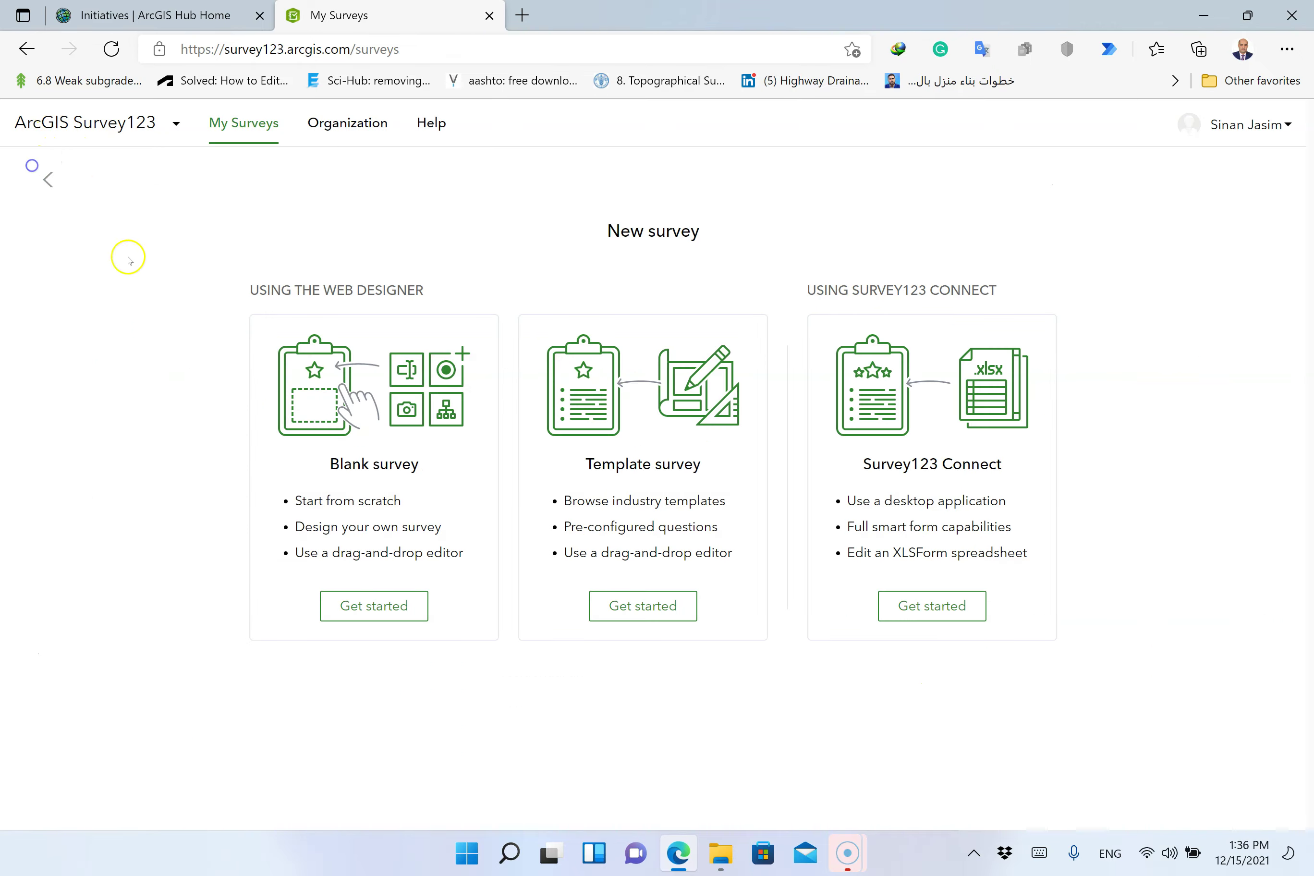
pyautogui.click(371, 604)
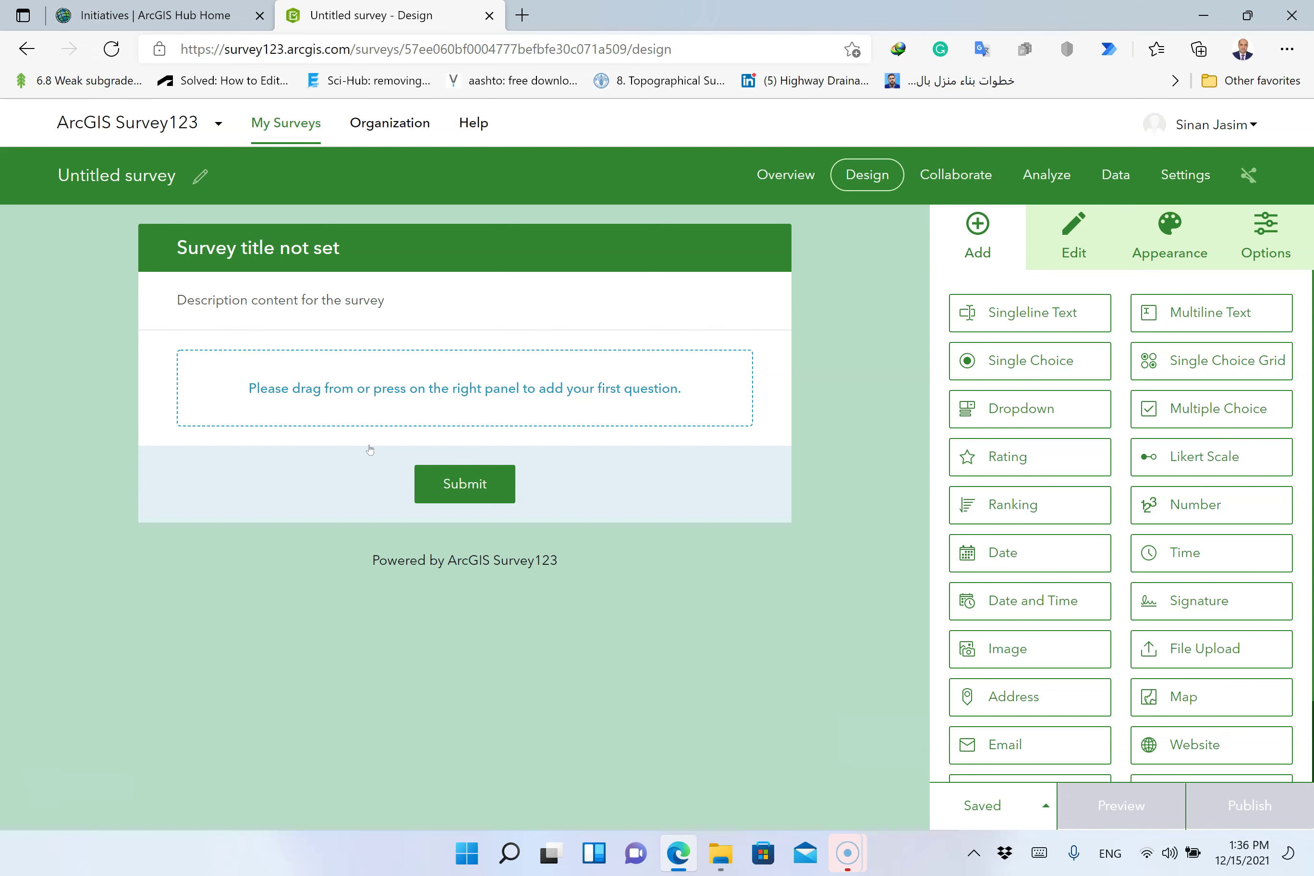
# Select the survey header and open its title text for editing
pyautogui.click(294, 252)
pyautogui.tripleClick(1176, 405)
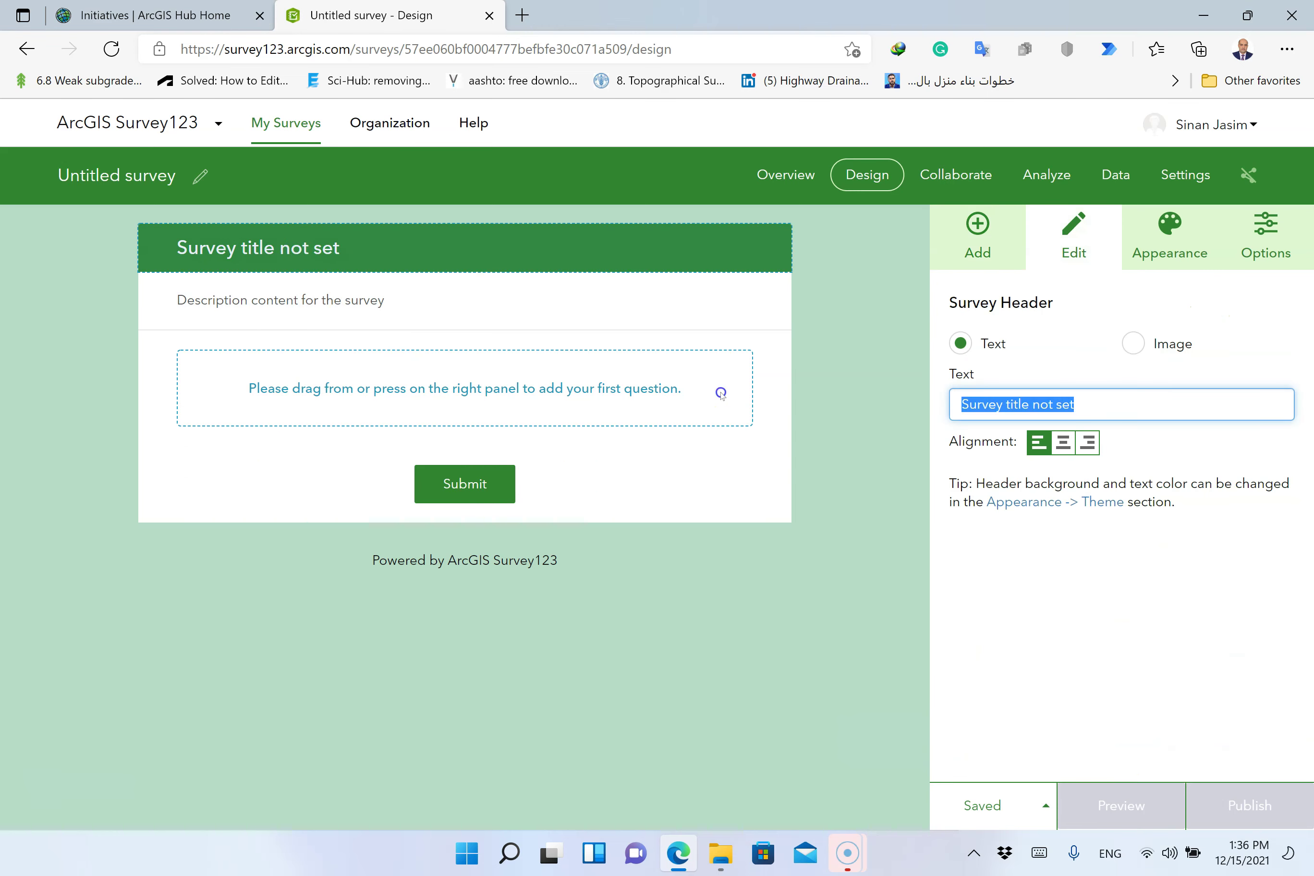
pyautogui.click(422, 265)
pyautogui.click(1277, 331)
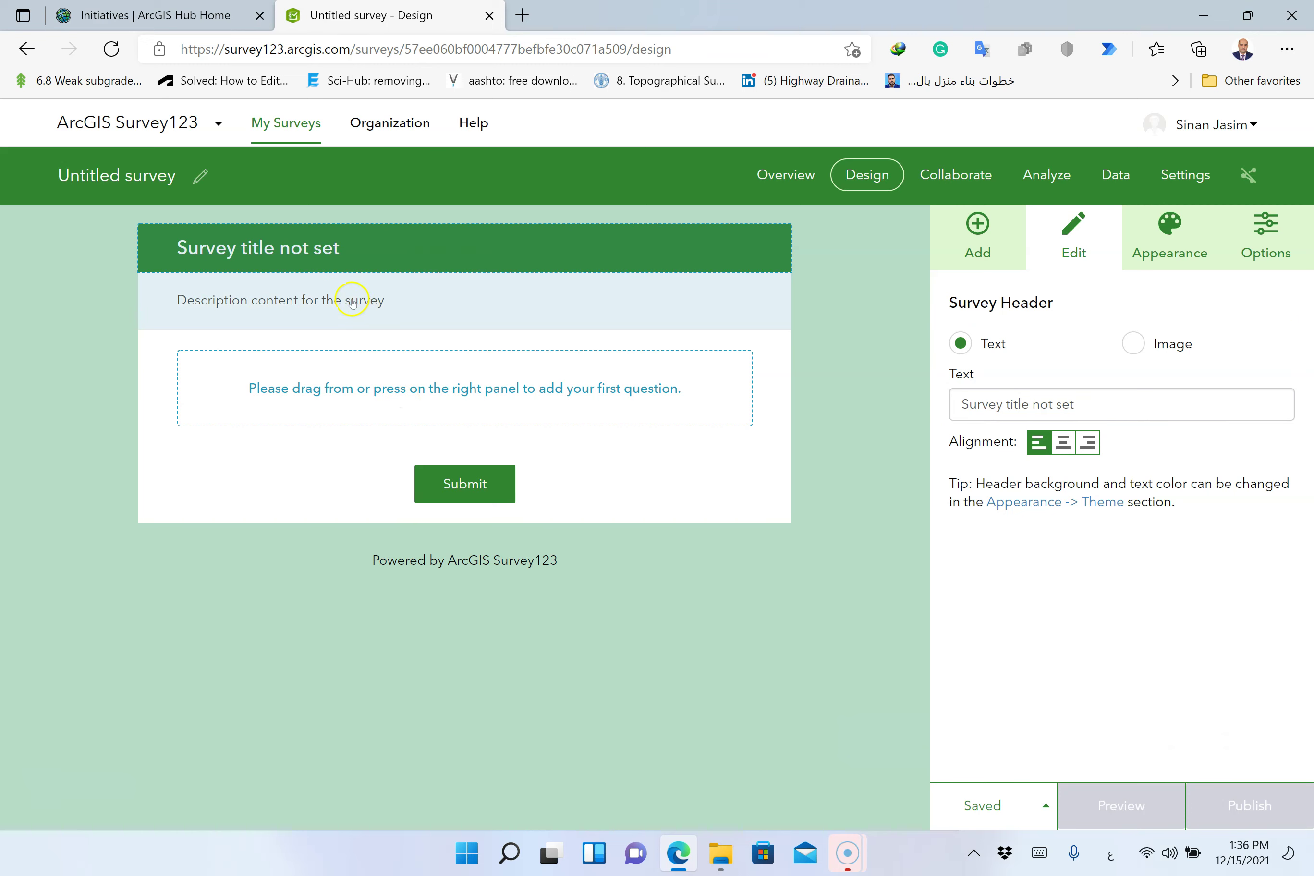
# Add a Singleline Text question as the survey's first question and select it
pyautogui.click(966, 243)
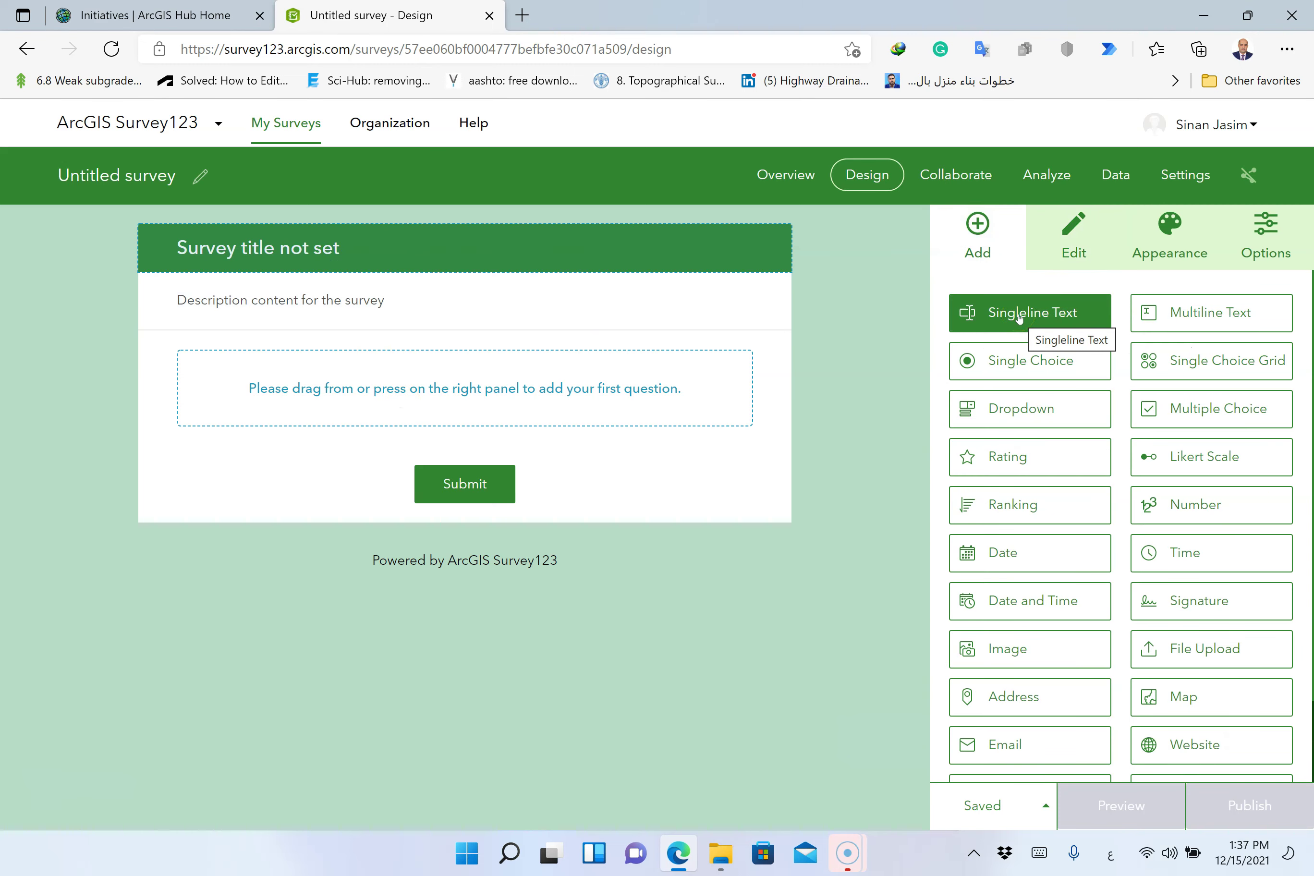
pyautogui.moveTo(1018, 319); pyautogui.dragTo(587, 241)
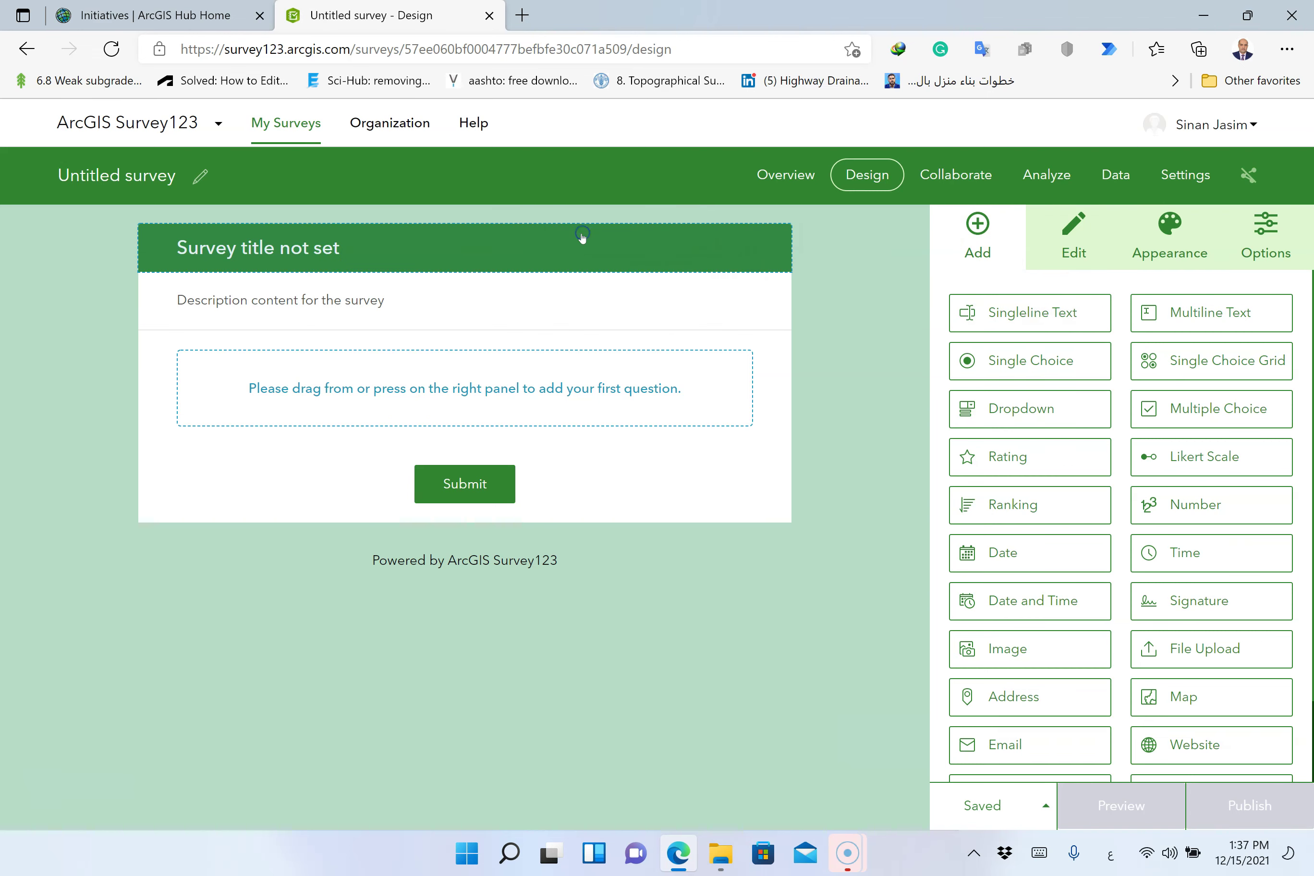
pyautogui.moveTo(1033, 310); pyautogui.dragTo(390, 340)
pyautogui.click(400, 407)
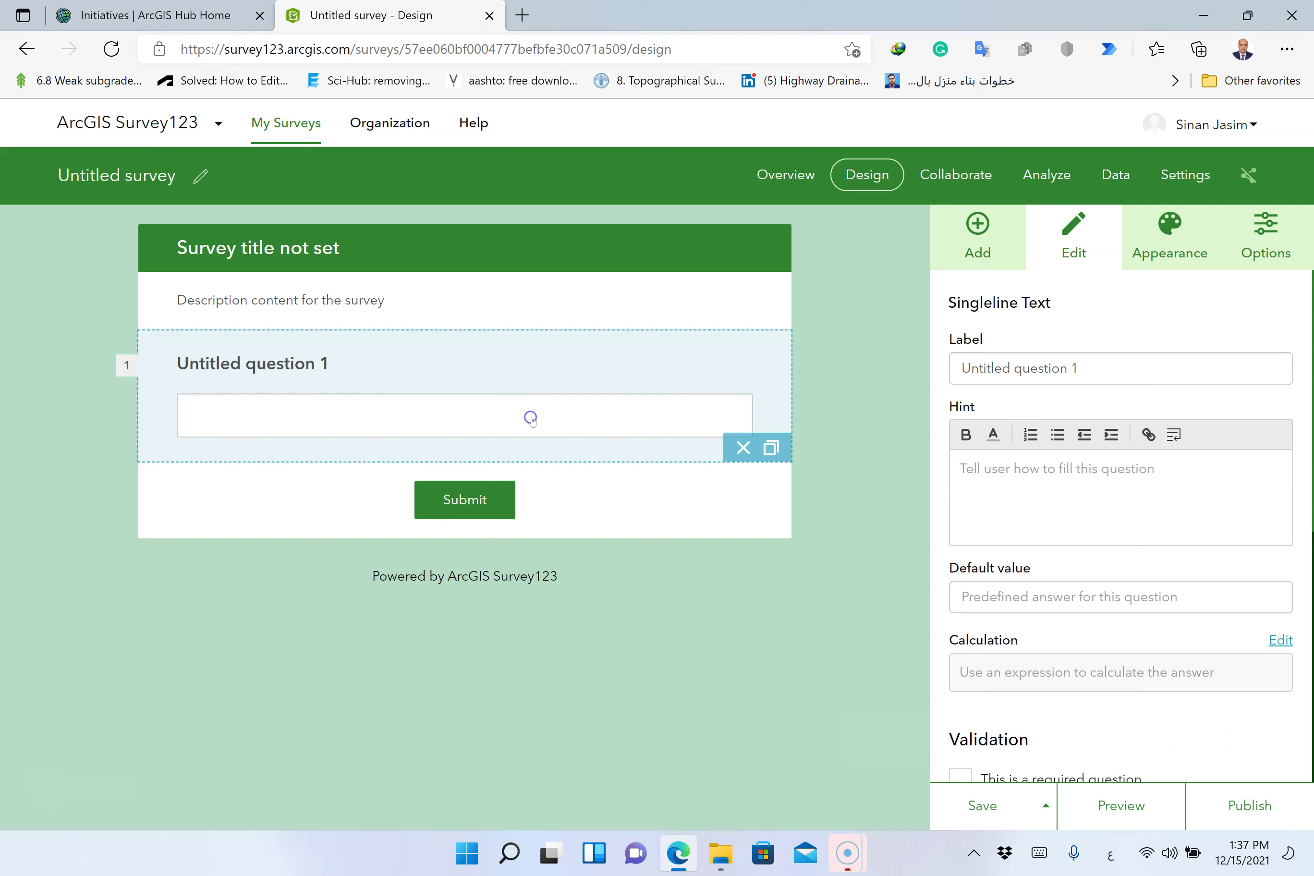
# Set the singleline text question's label to "اسم المشتكي (اختاري)"
pyautogui.click(1104, 370)
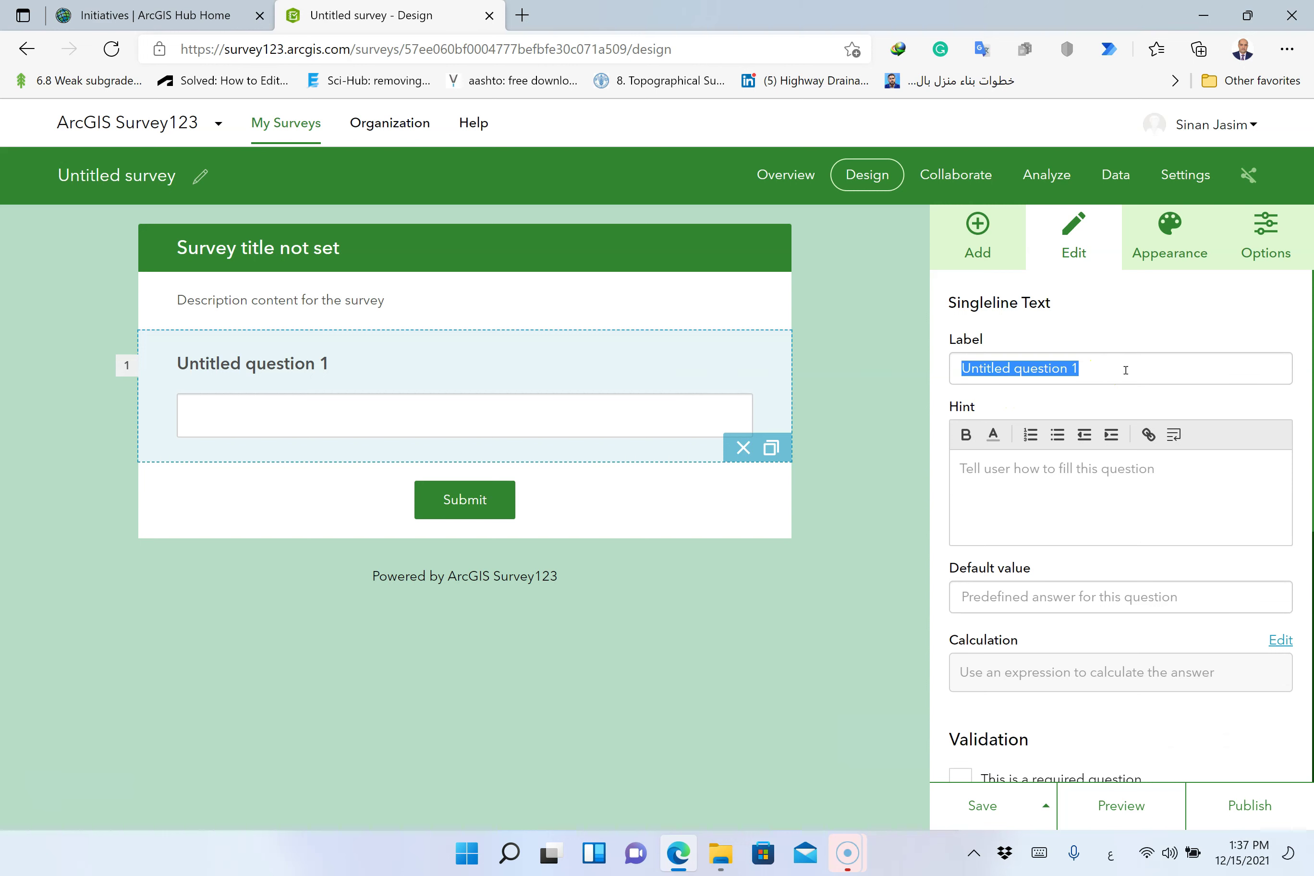
pyautogui.write('g')
pyautogui.press('BackSpace')
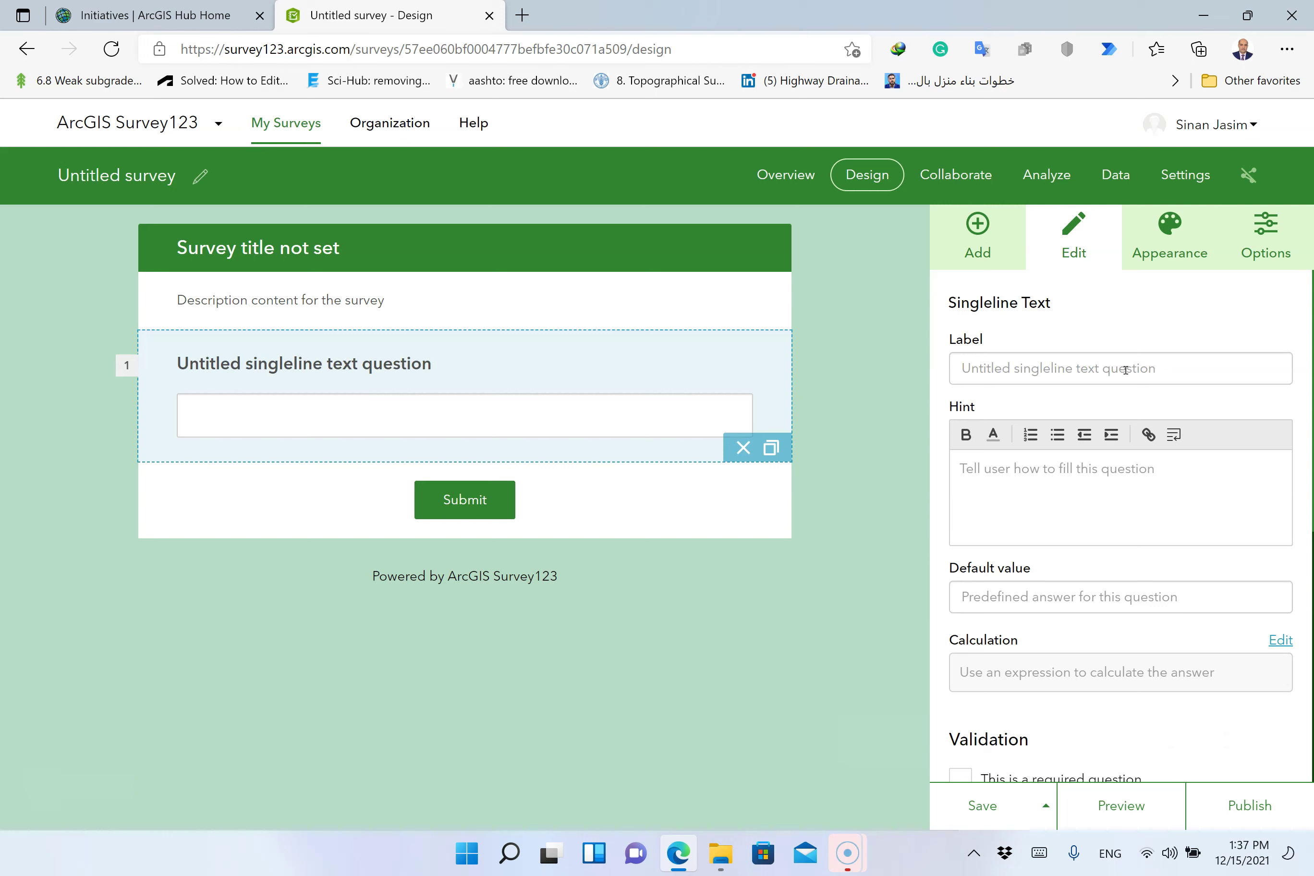
pyautogui.hotkey('alt', 'shift')
pyautogui.write('اسم الشخص')
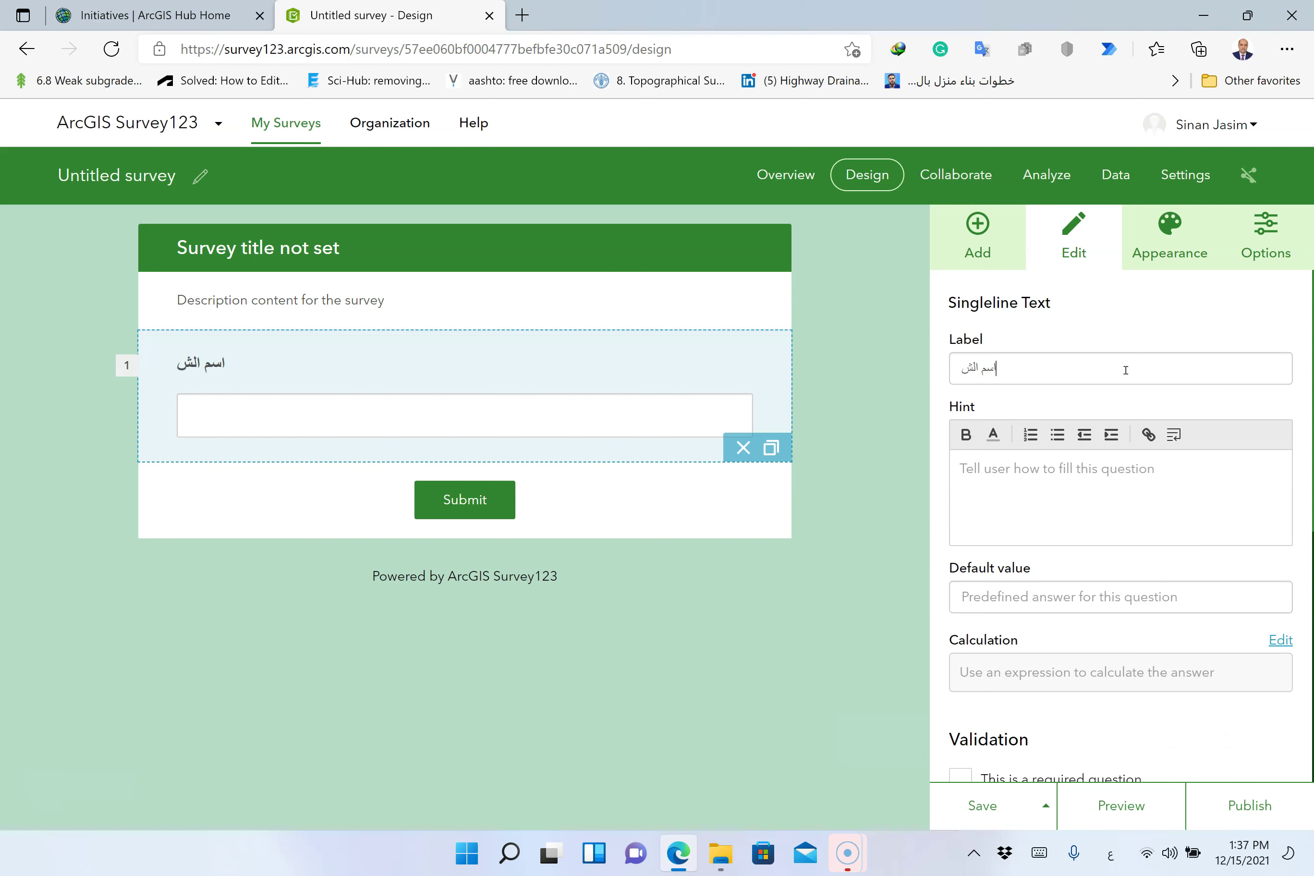
pyautogui.press('BackSpace')
pyautogui.press('BackSpace')
pyautogui.press('BackSpace')
pyautogui.write('مشتكي (ا')
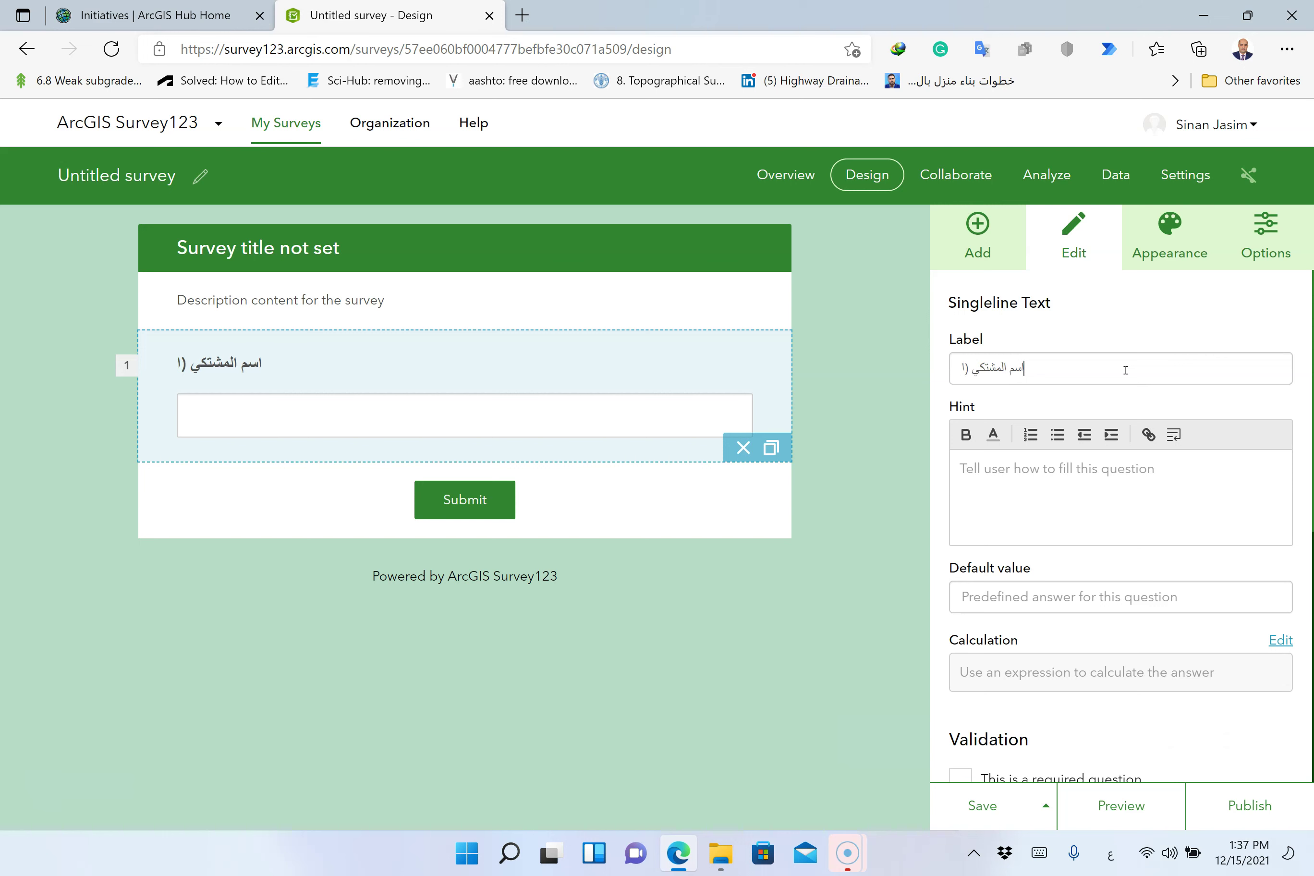
pyautogui.write('ختاري)')
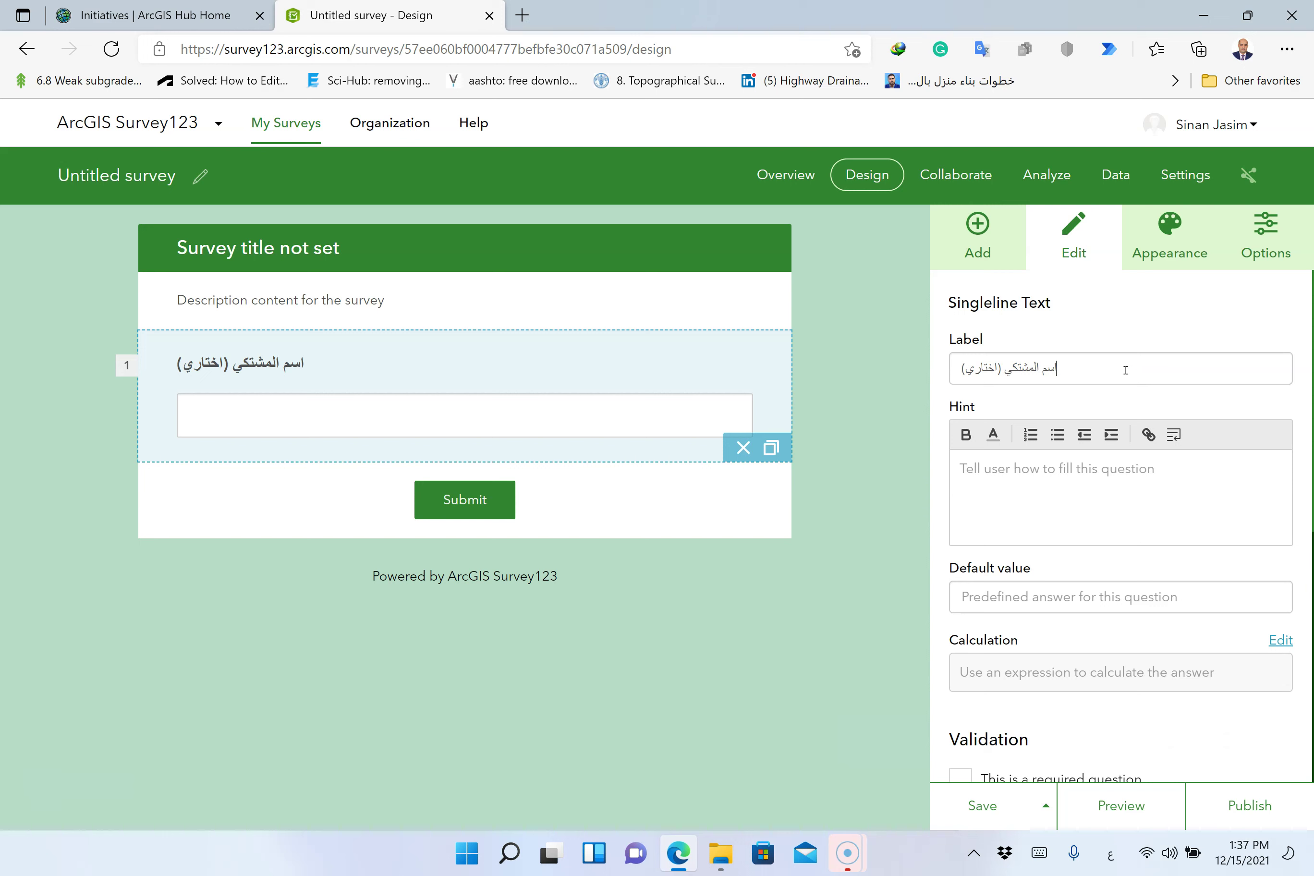
# Try making the first question required while reviewing its hint, validation and other settings
pyautogui.click(1082, 489)
pyautogui.scroll(-1, 1023, 588)
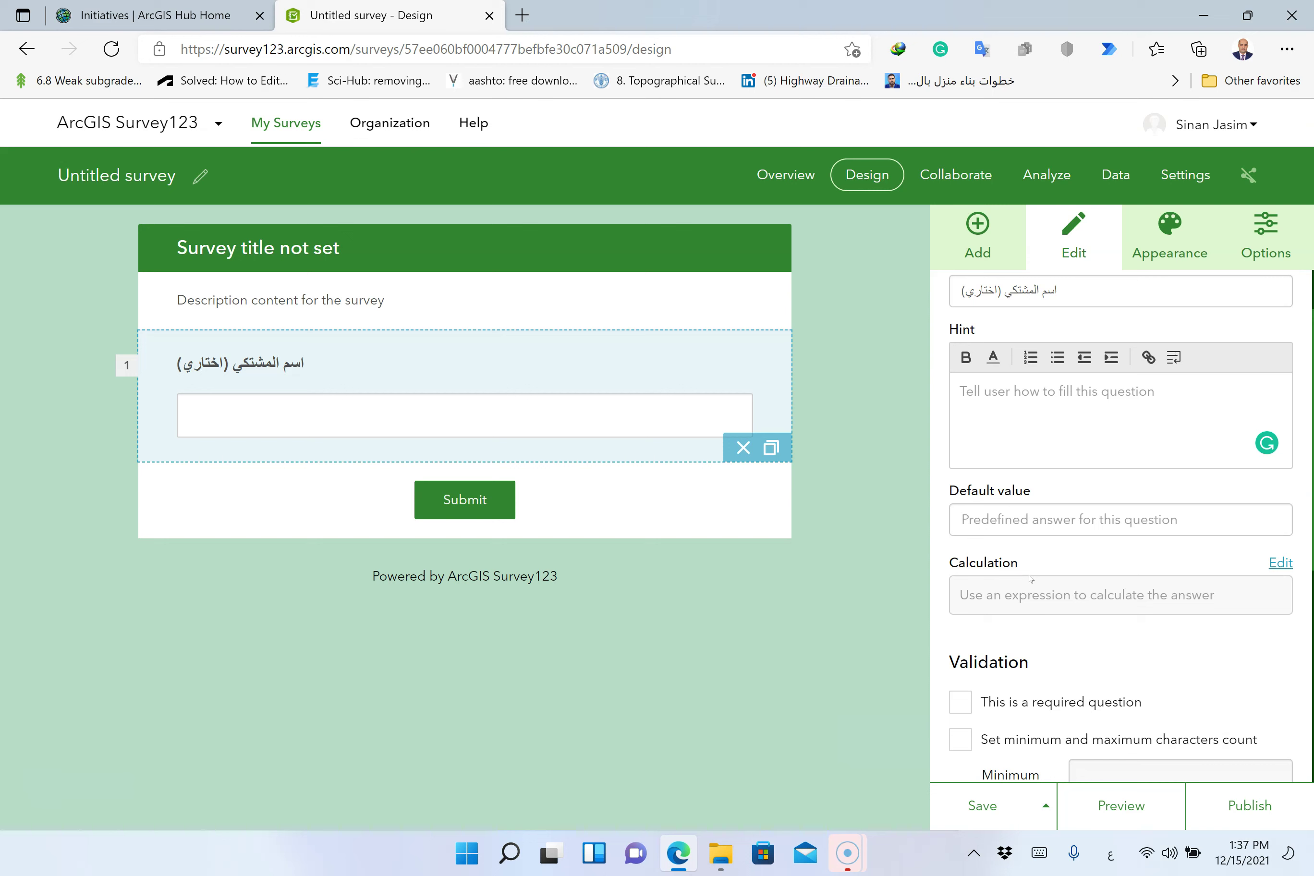
pyautogui.scroll(-5, 1046, 580)
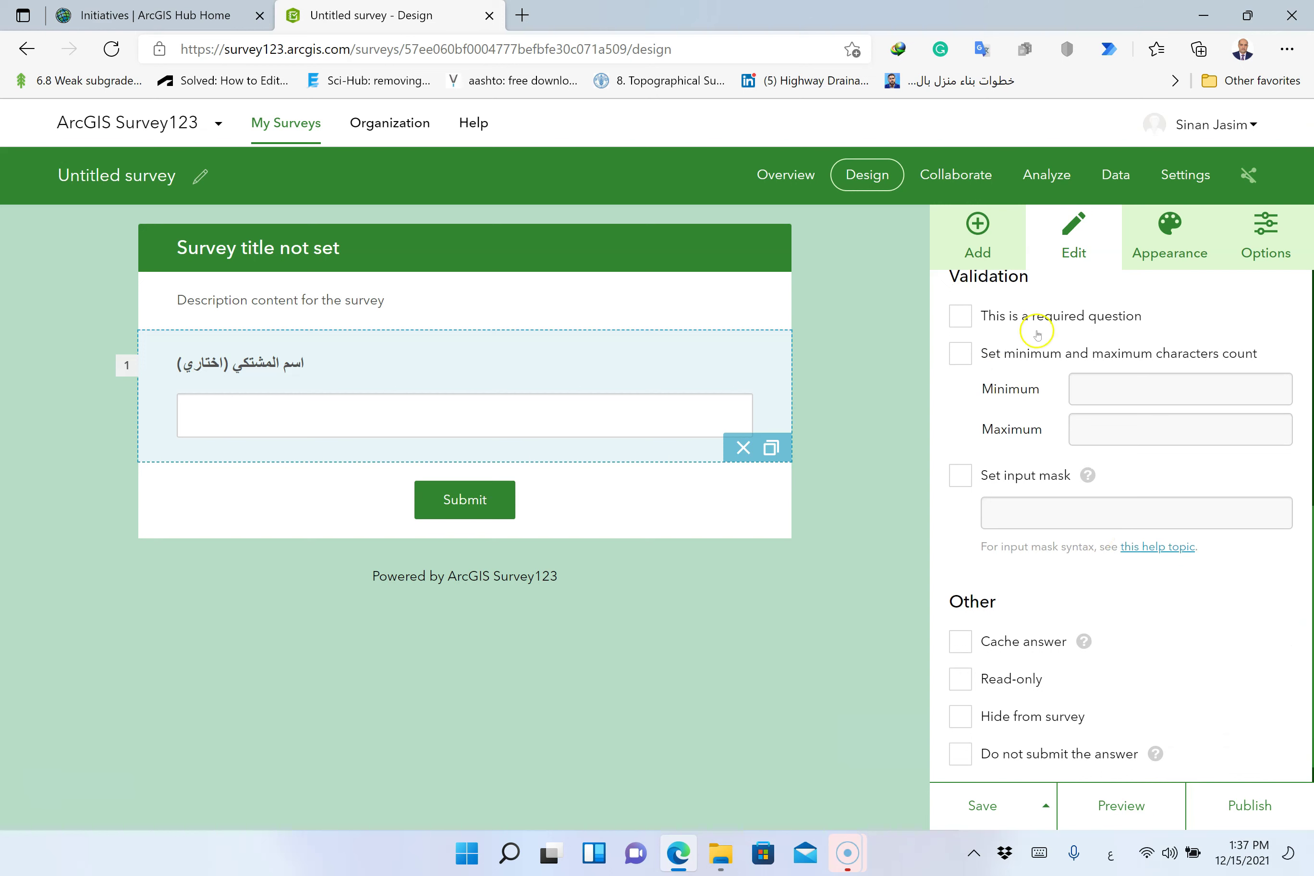
pyautogui.scroll(1, 1004, 375)
pyautogui.click(965, 394)
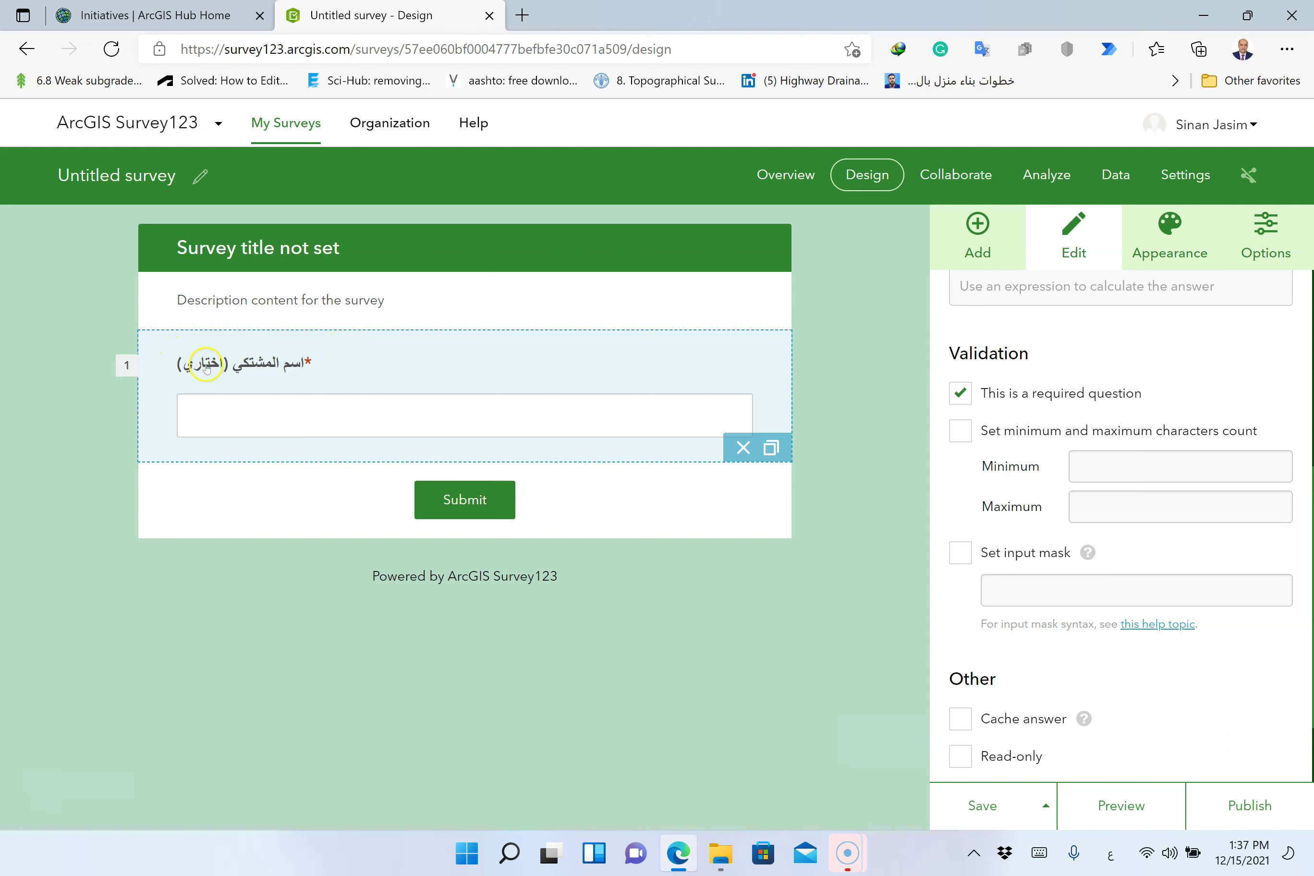
pyautogui.click(960, 393)
pyautogui.scroll(4, 1069, 428)
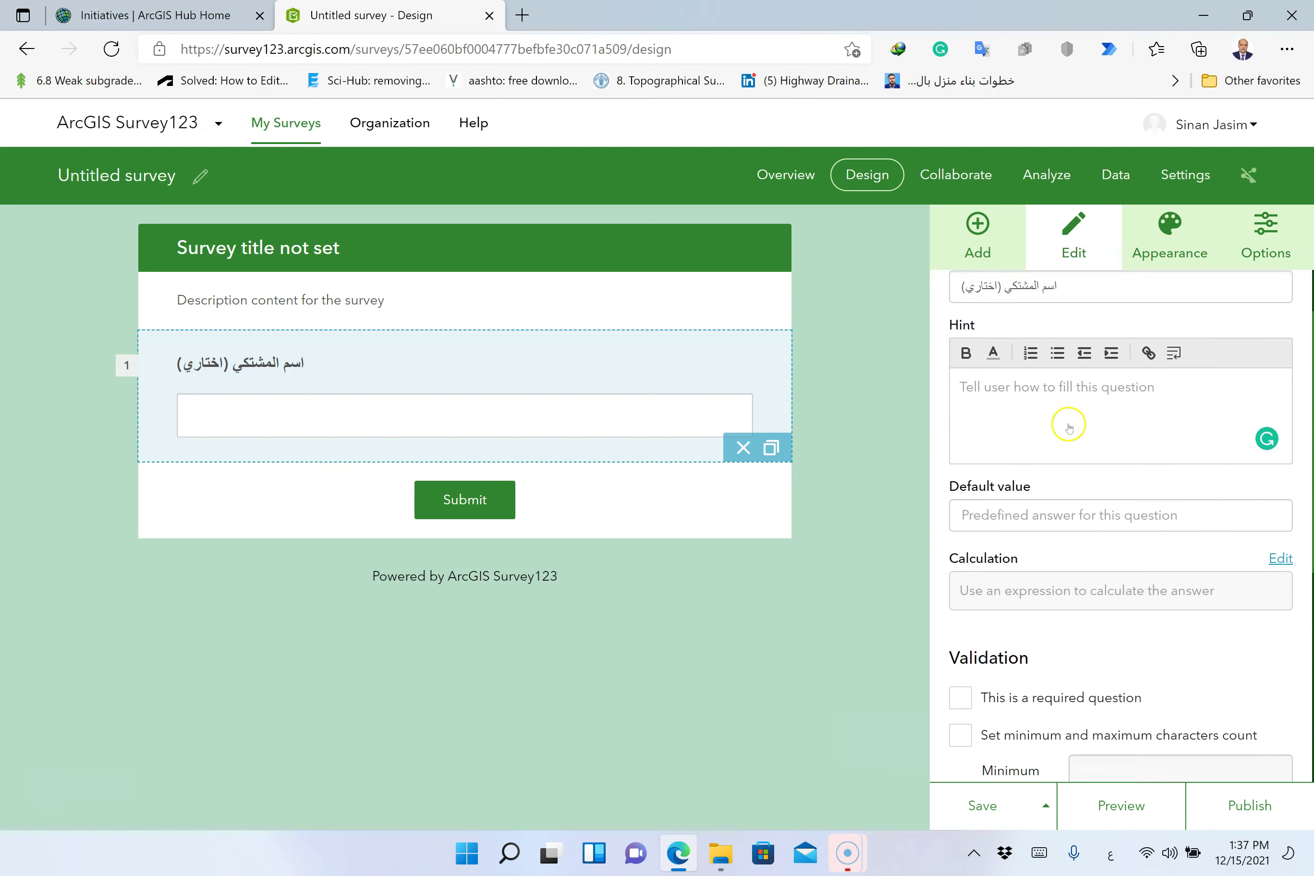
# Correct the first question's label to "اسم المشتكي (اختياري)" and save the survey
pyautogui.tripleClick(984, 367)
pyautogui.scroll(-8, 1017, 613)
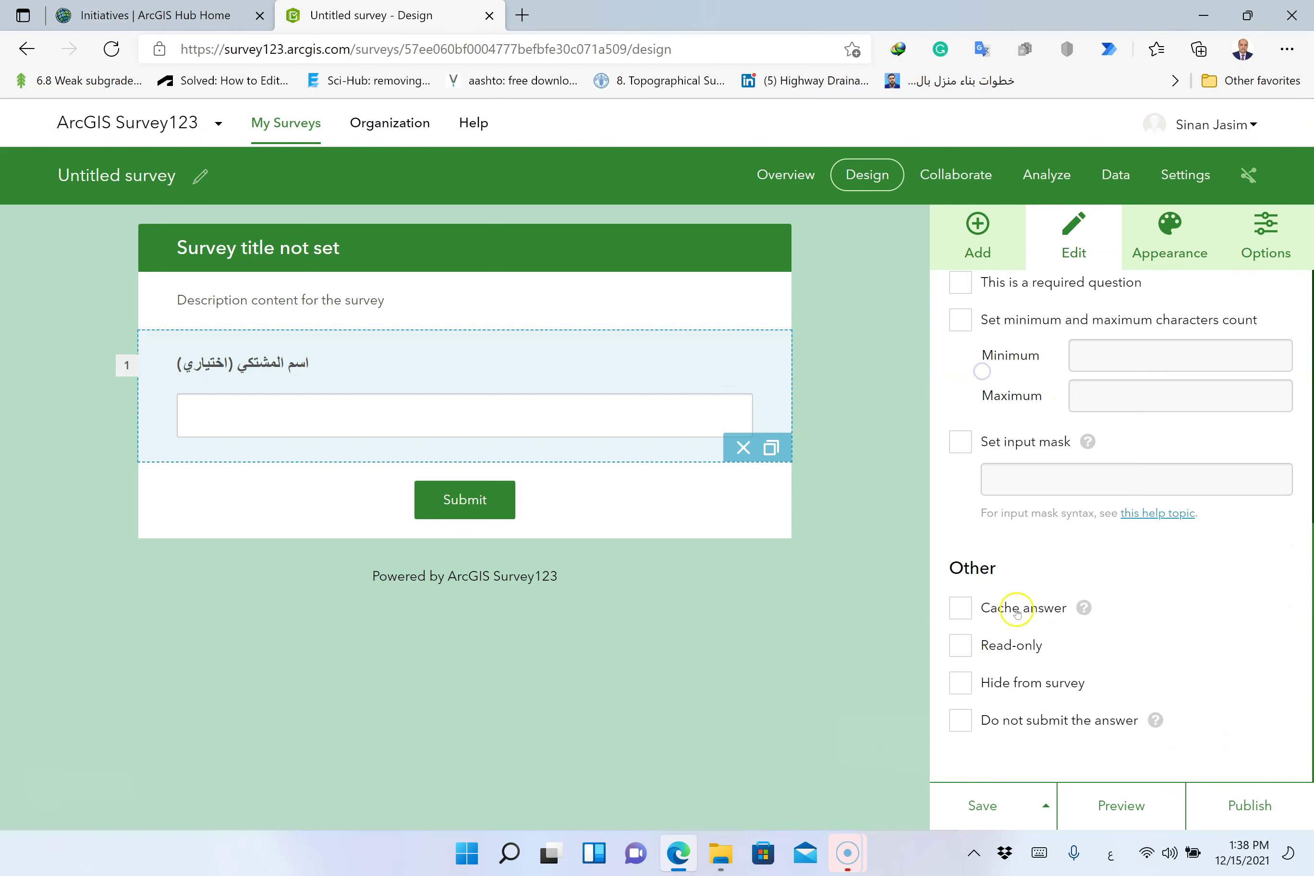
pyautogui.scroll(1, 1028, 467)
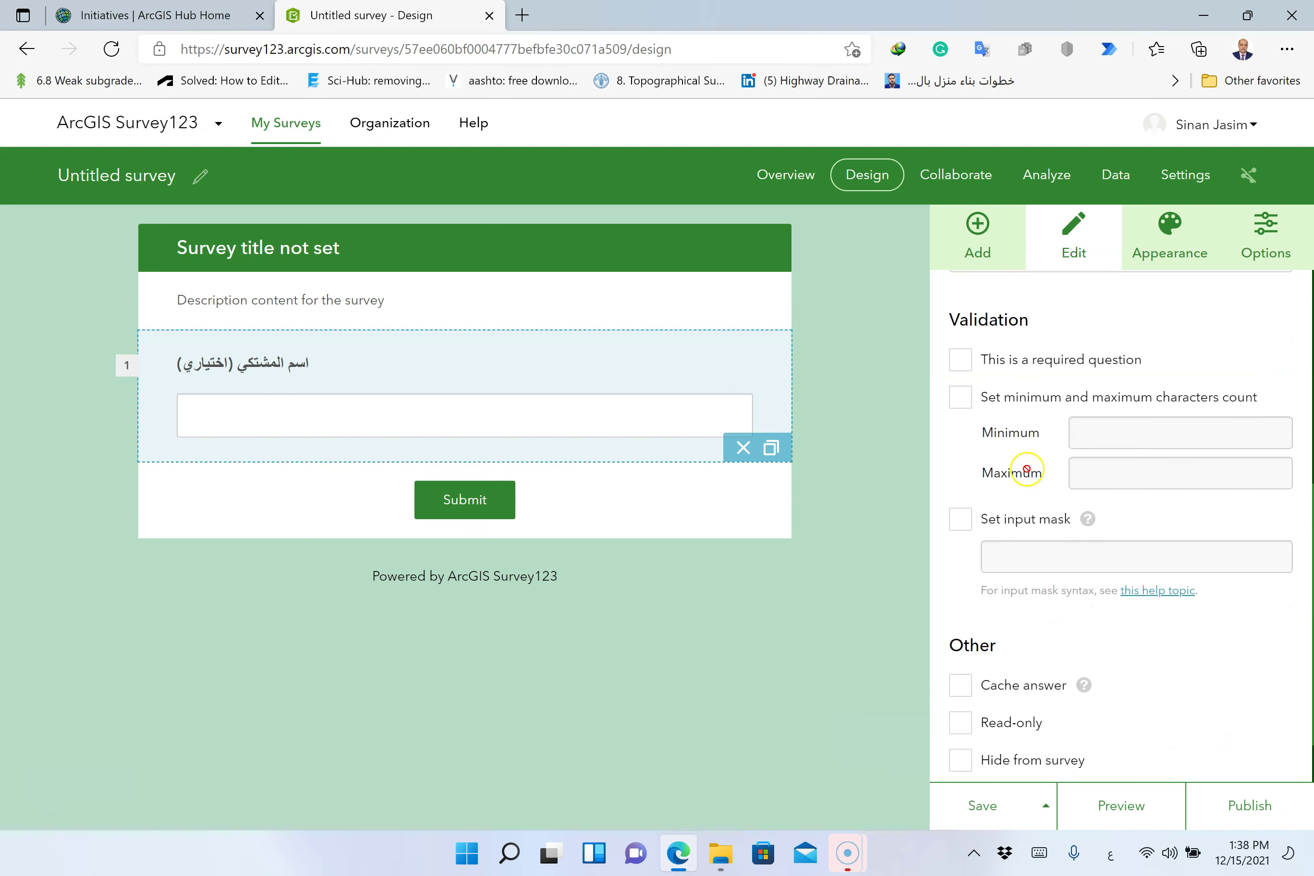
pyautogui.click(1035, 400)
pyautogui.click(1050, 399)
pyautogui.click(983, 802)
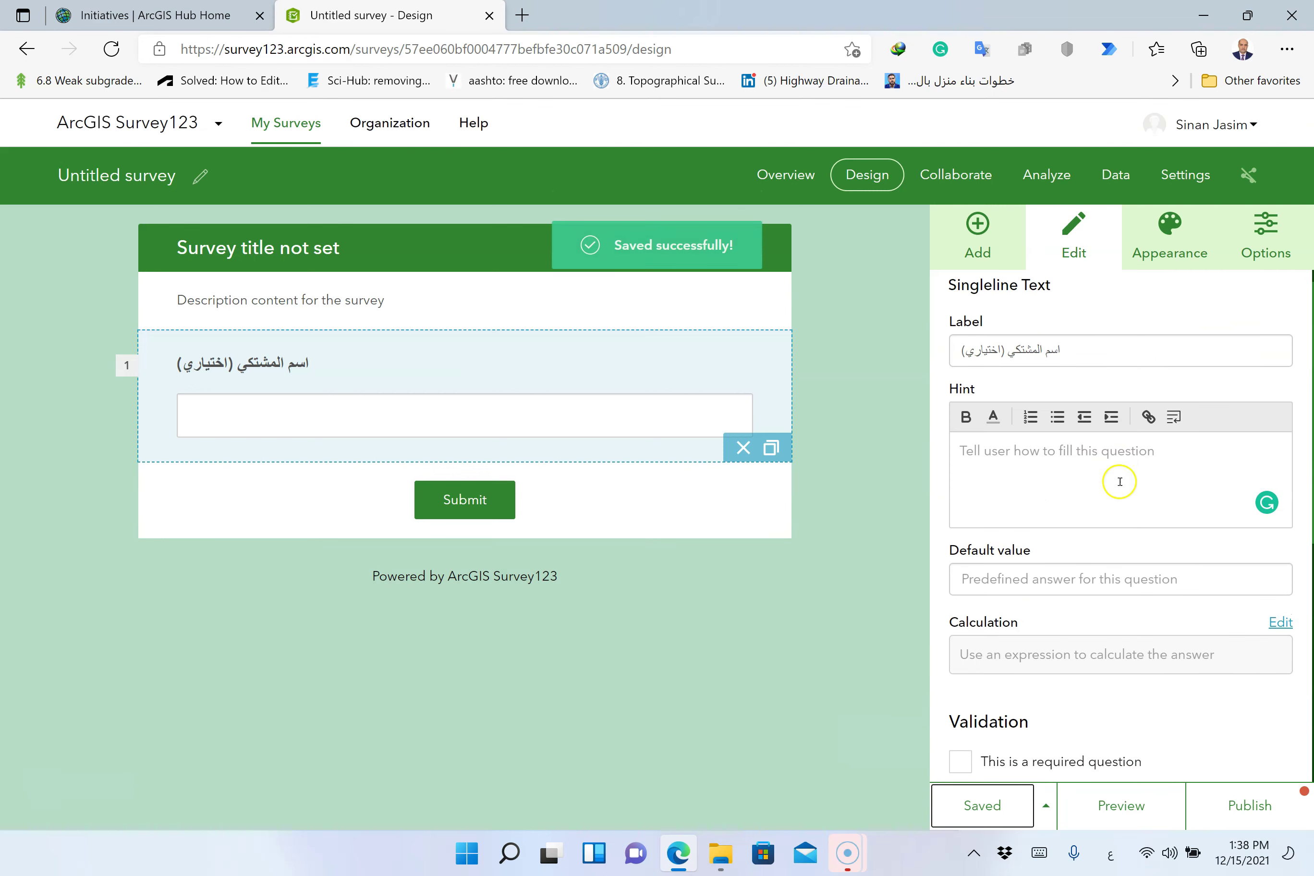
# Try several colour and photo themes on the survey and apply the dark brown one
pyautogui.click(999, 253)
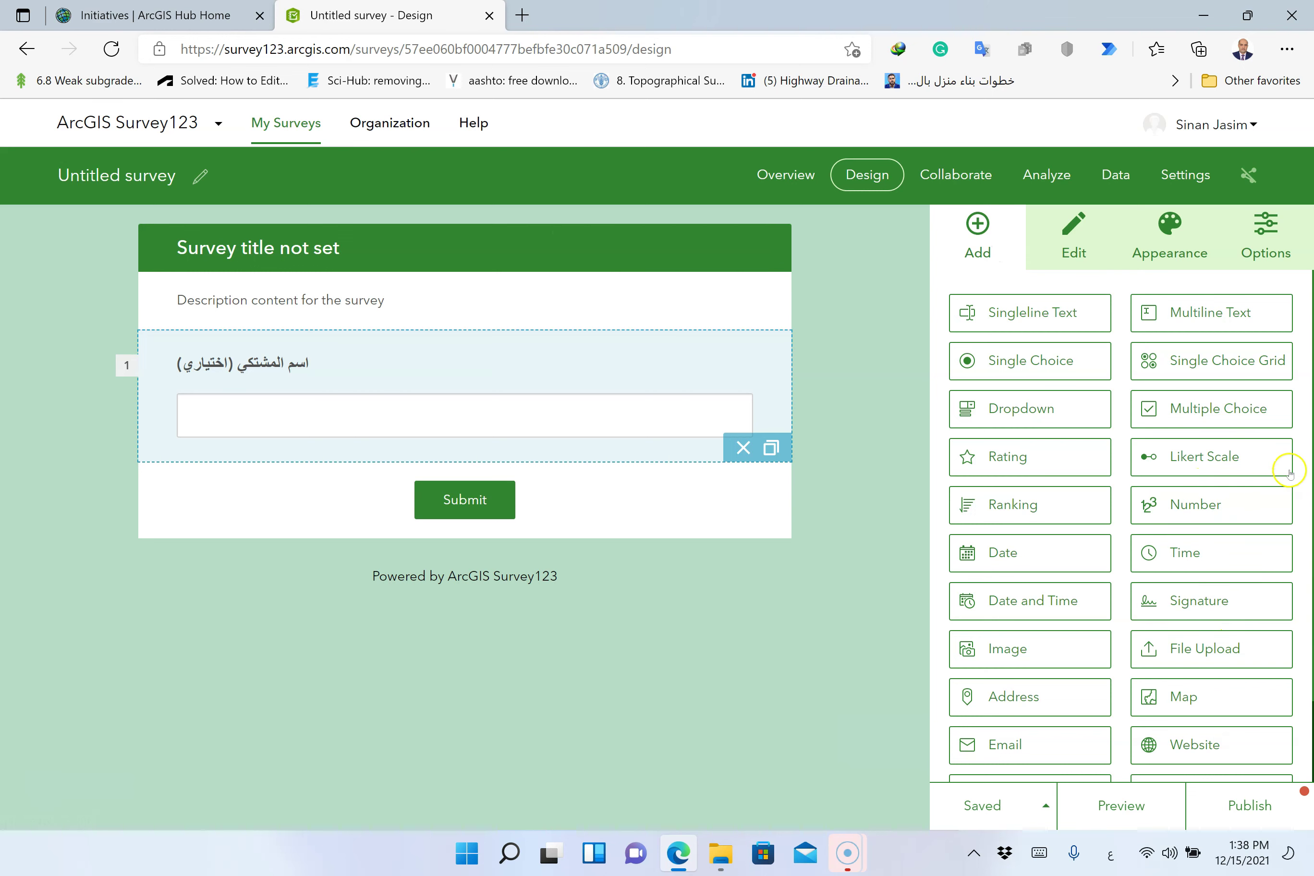
pyautogui.click(1177, 255)
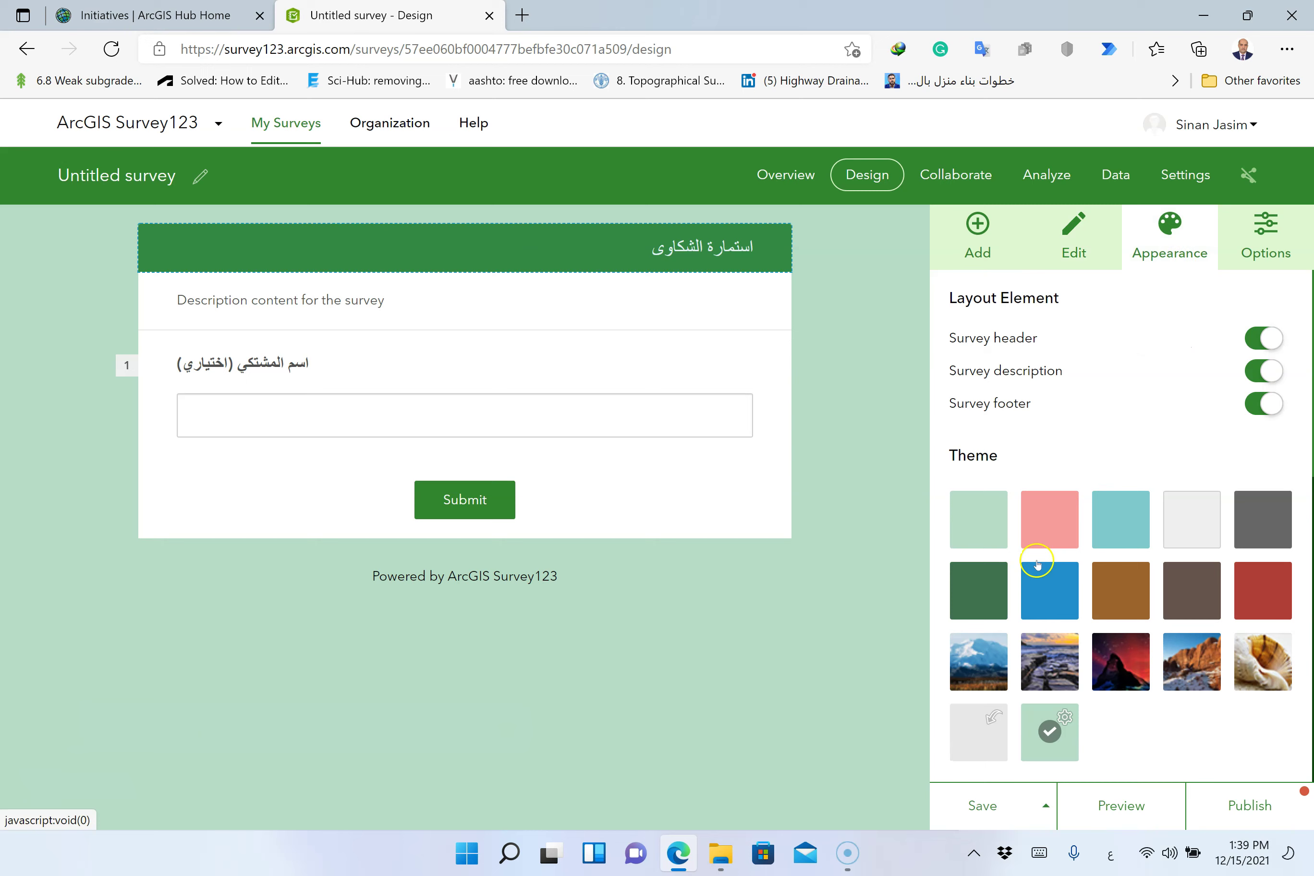
pyautogui.click(1068, 526)
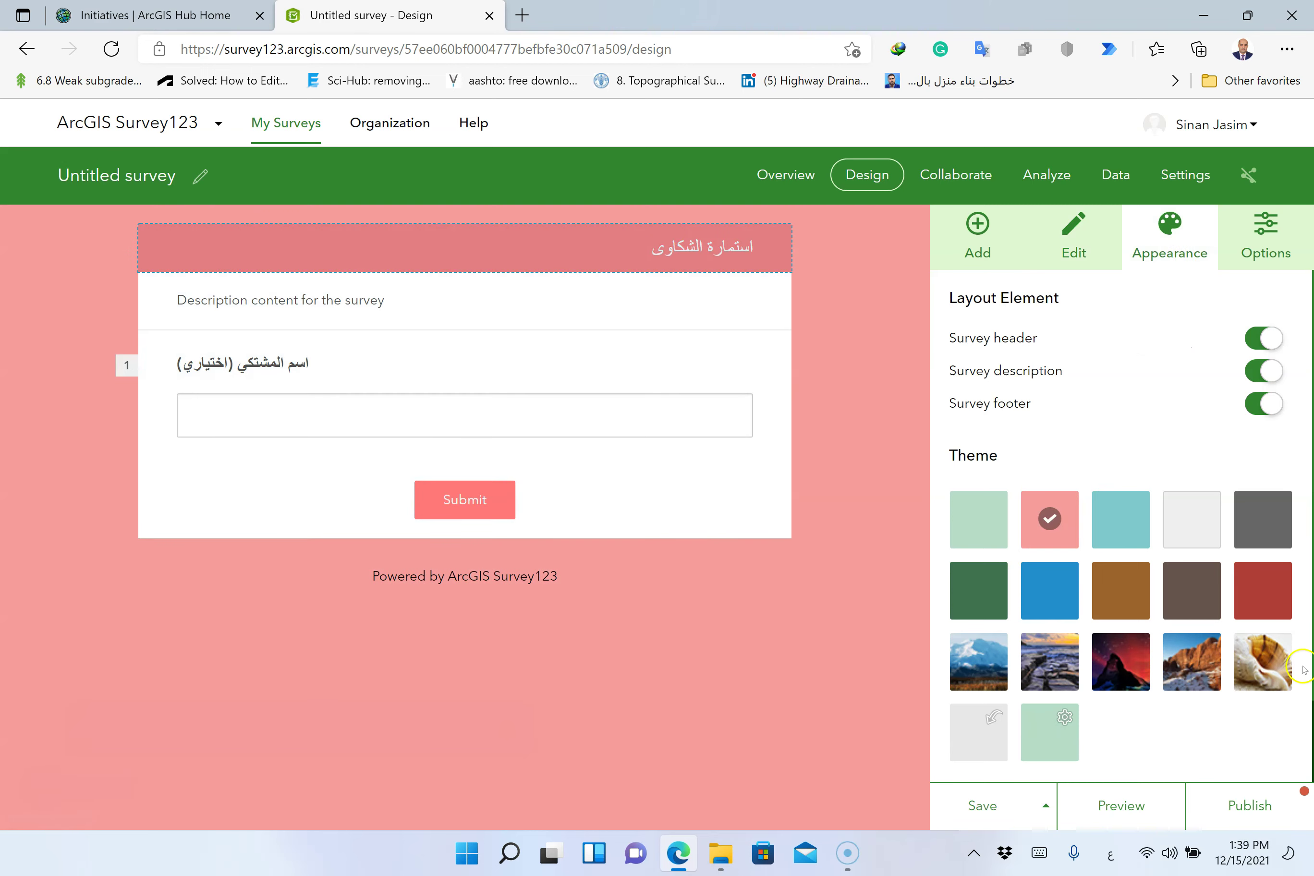
pyautogui.click(1193, 662)
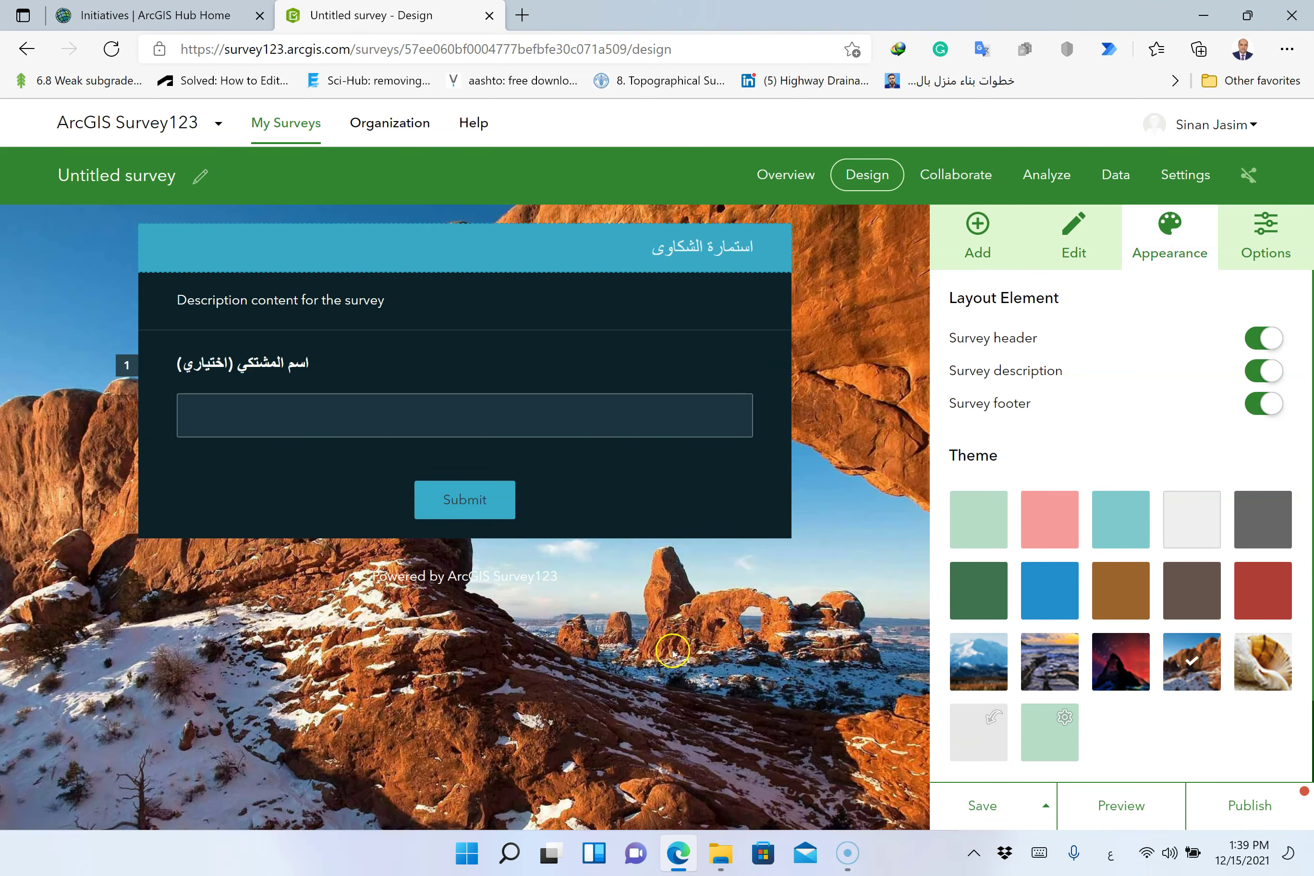
pyautogui.click(1263, 661)
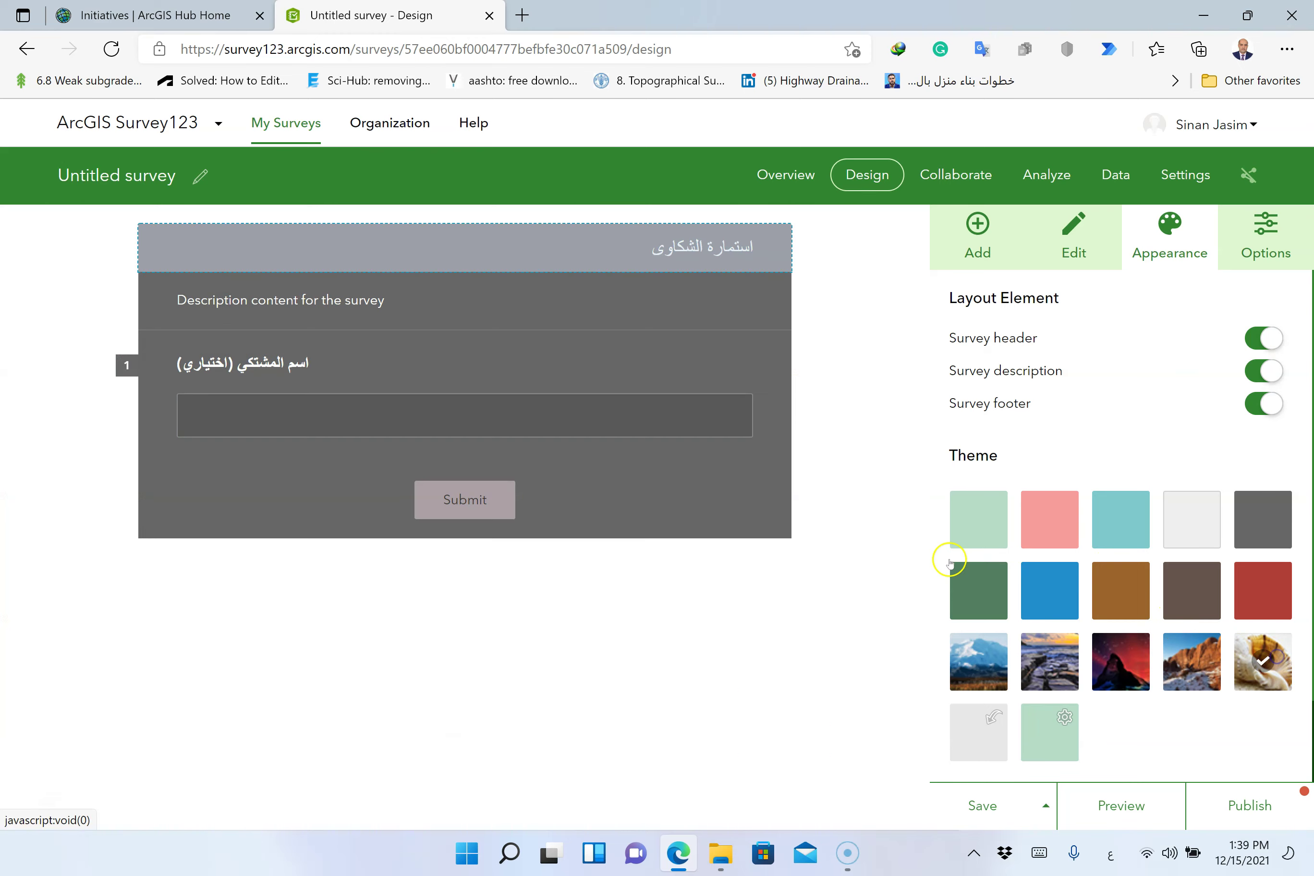
pyautogui.click(1192, 589)
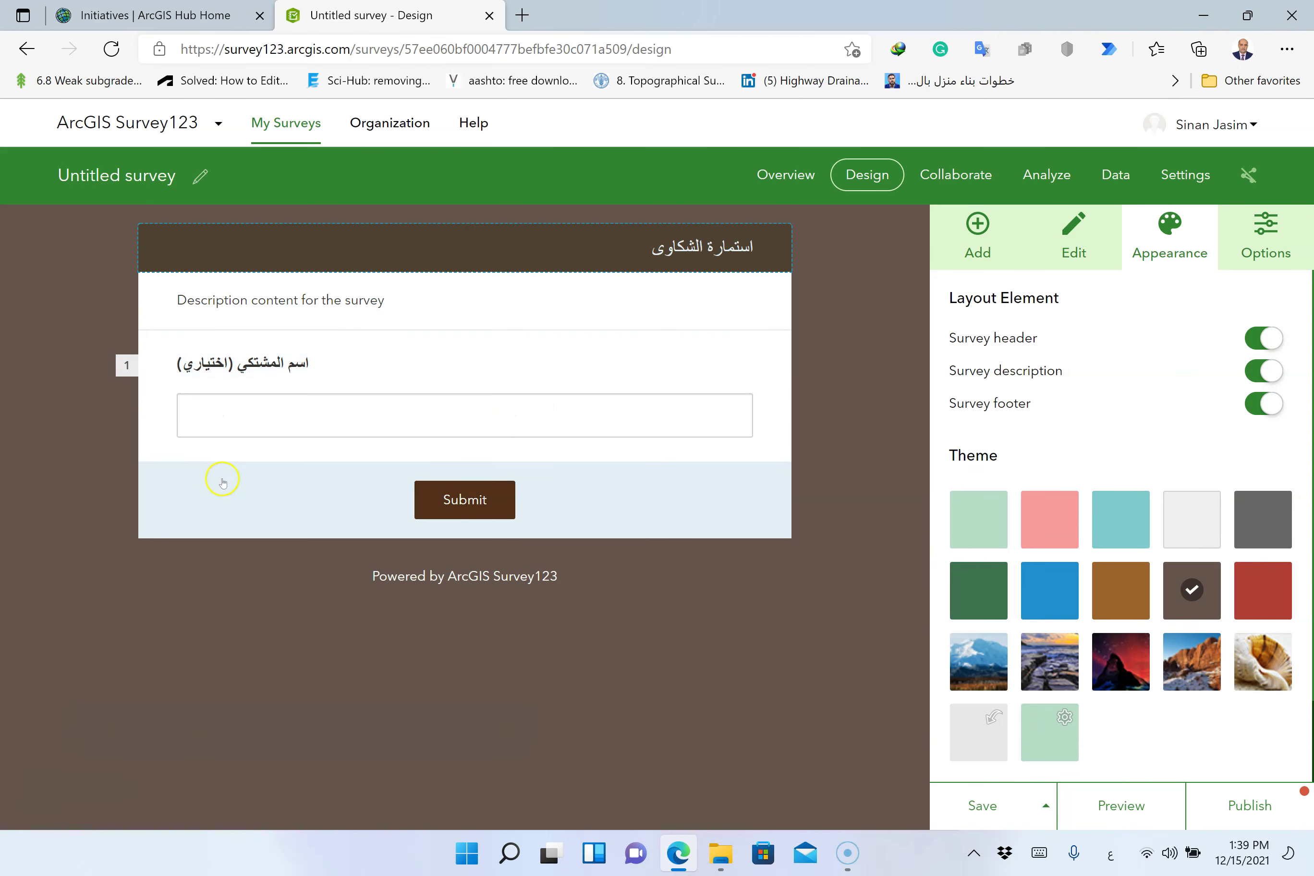
# Add a Dropdown question below the complainant name question, deleting the first one placed and adding it again
pyautogui.click(971, 221)
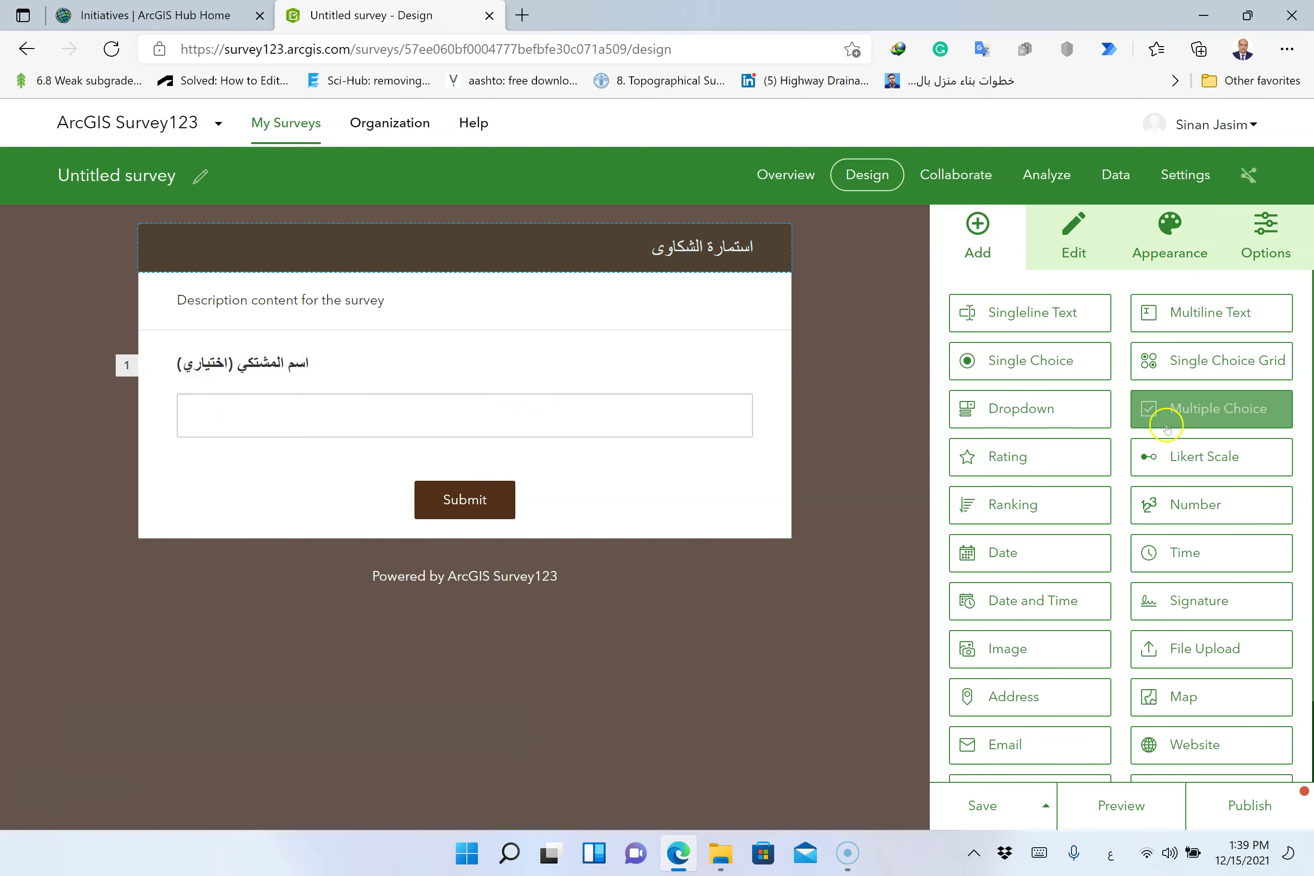
pyautogui.click(1032, 421)
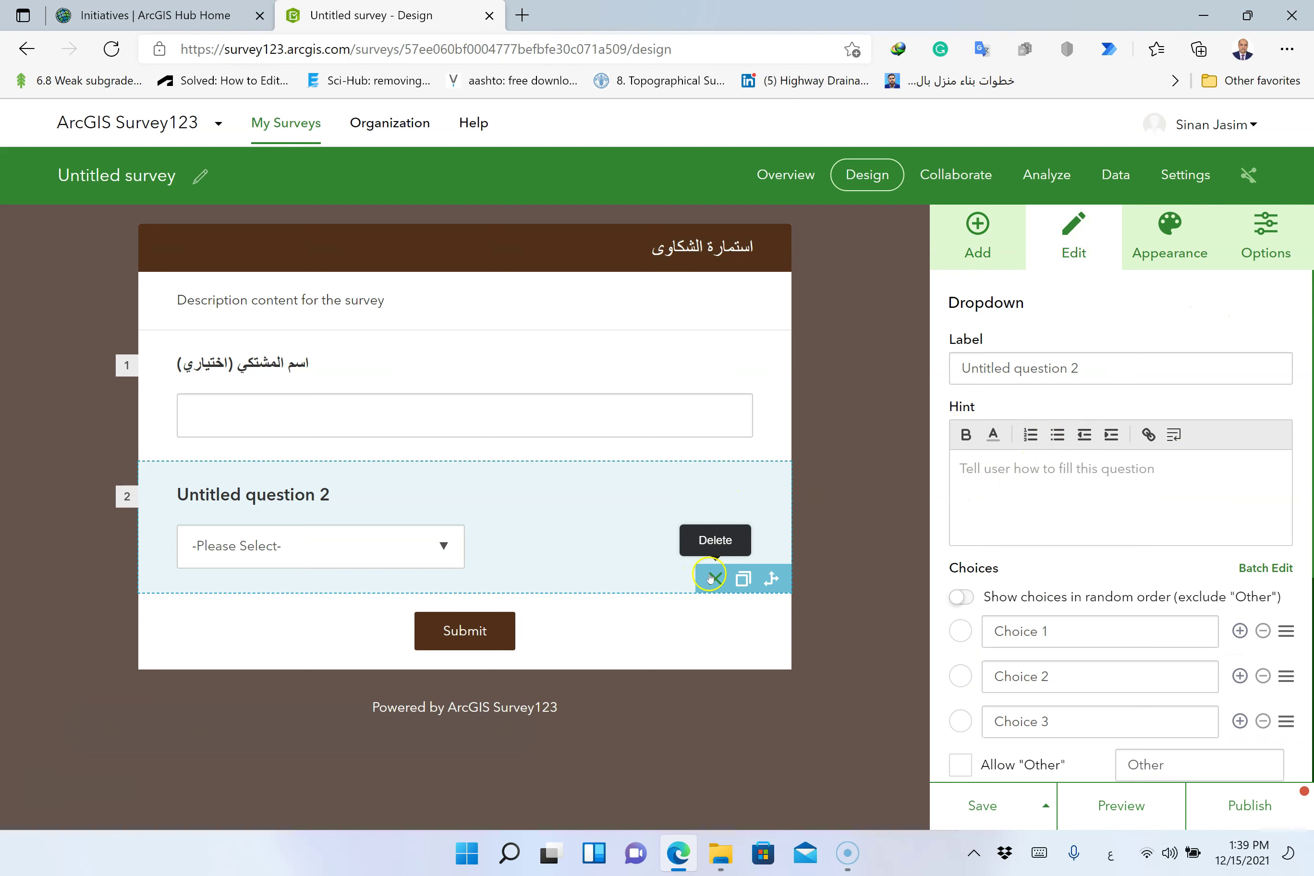
pyautogui.click(714, 577)
pyautogui.moveTo(1014, 411); pyautogui.dragTo(411, 482)
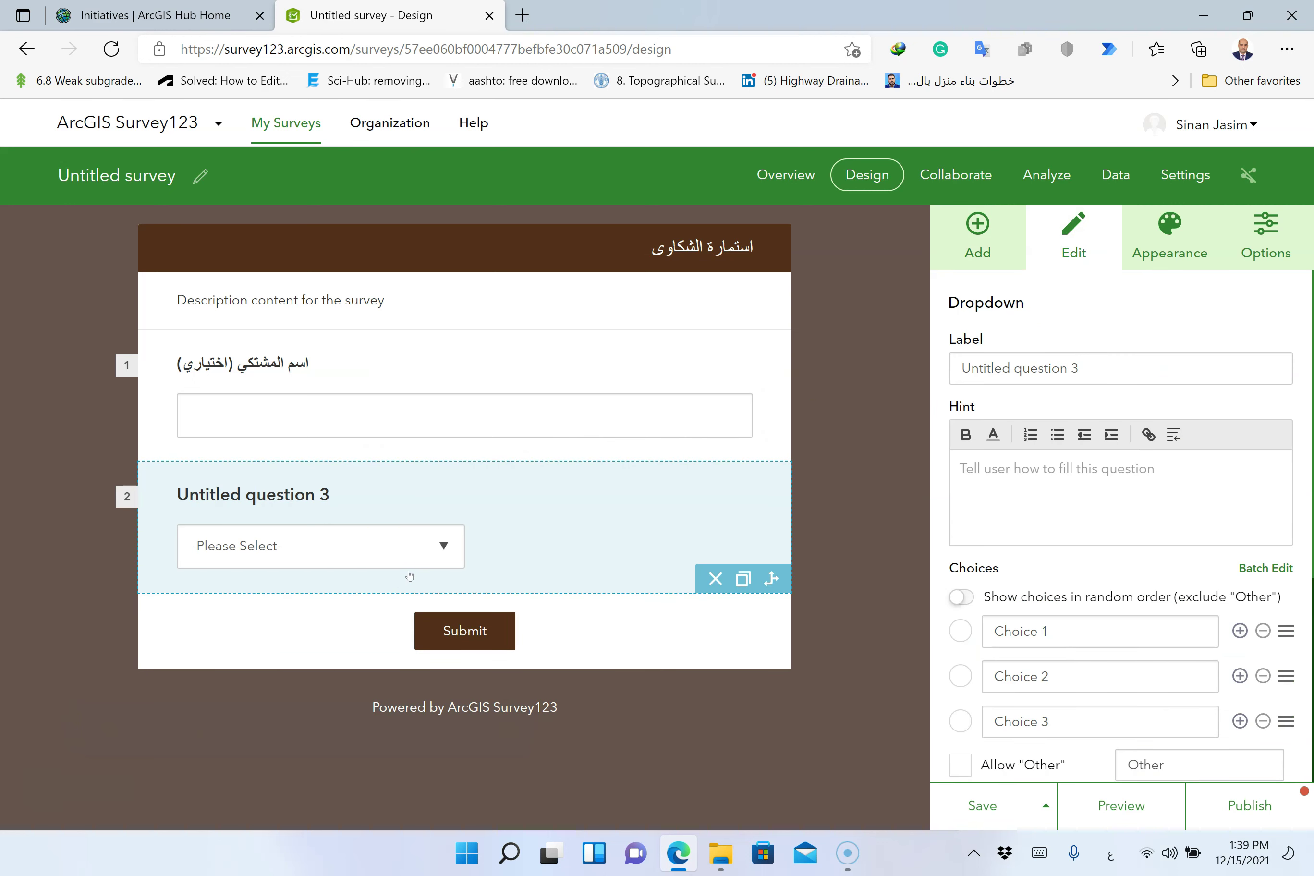
# Set the dropdown question's label to "نوع الشكوى"
pyautogui.click(1112, 371)
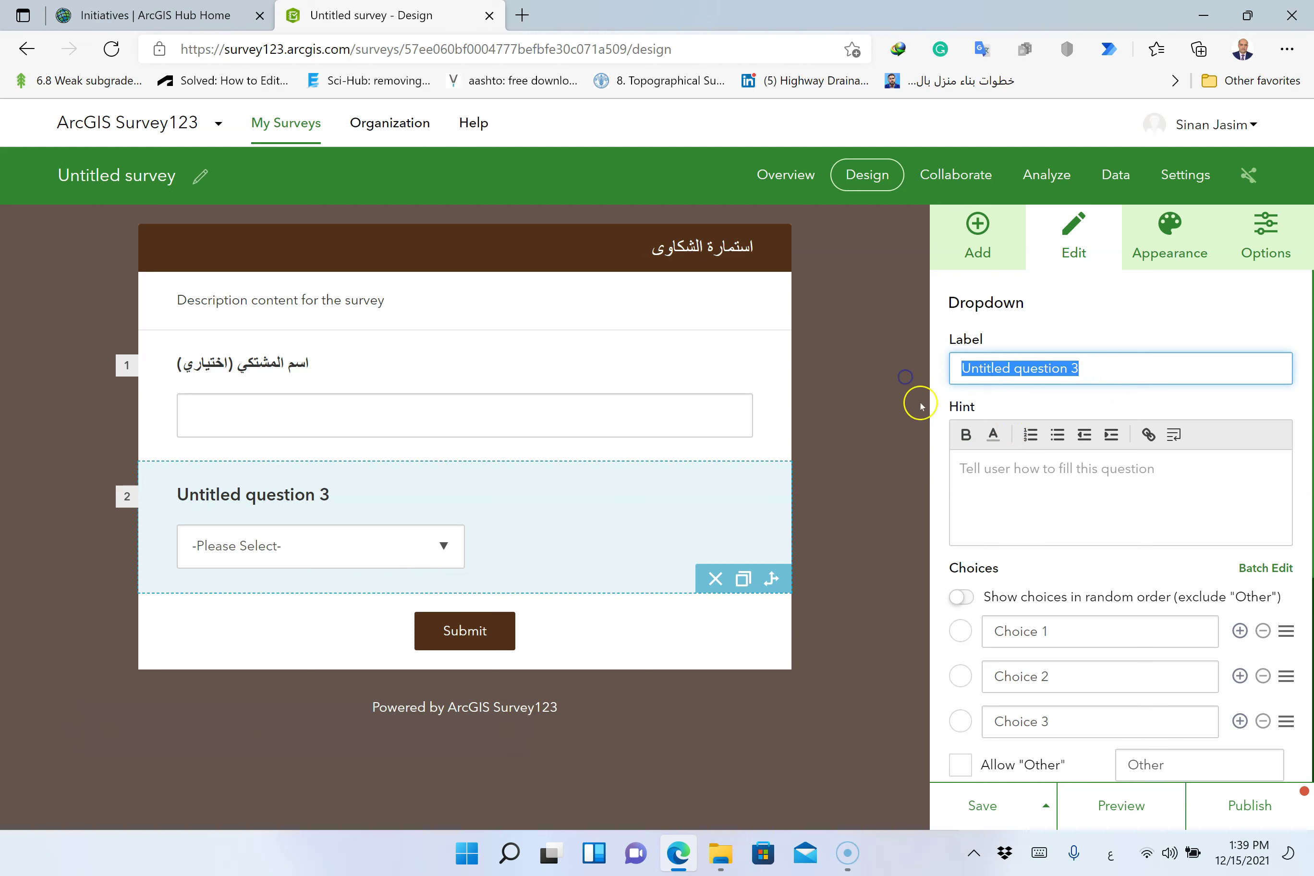
pyautogui.hotkey('alt', 'shift')
pyautogui.write('k,u')
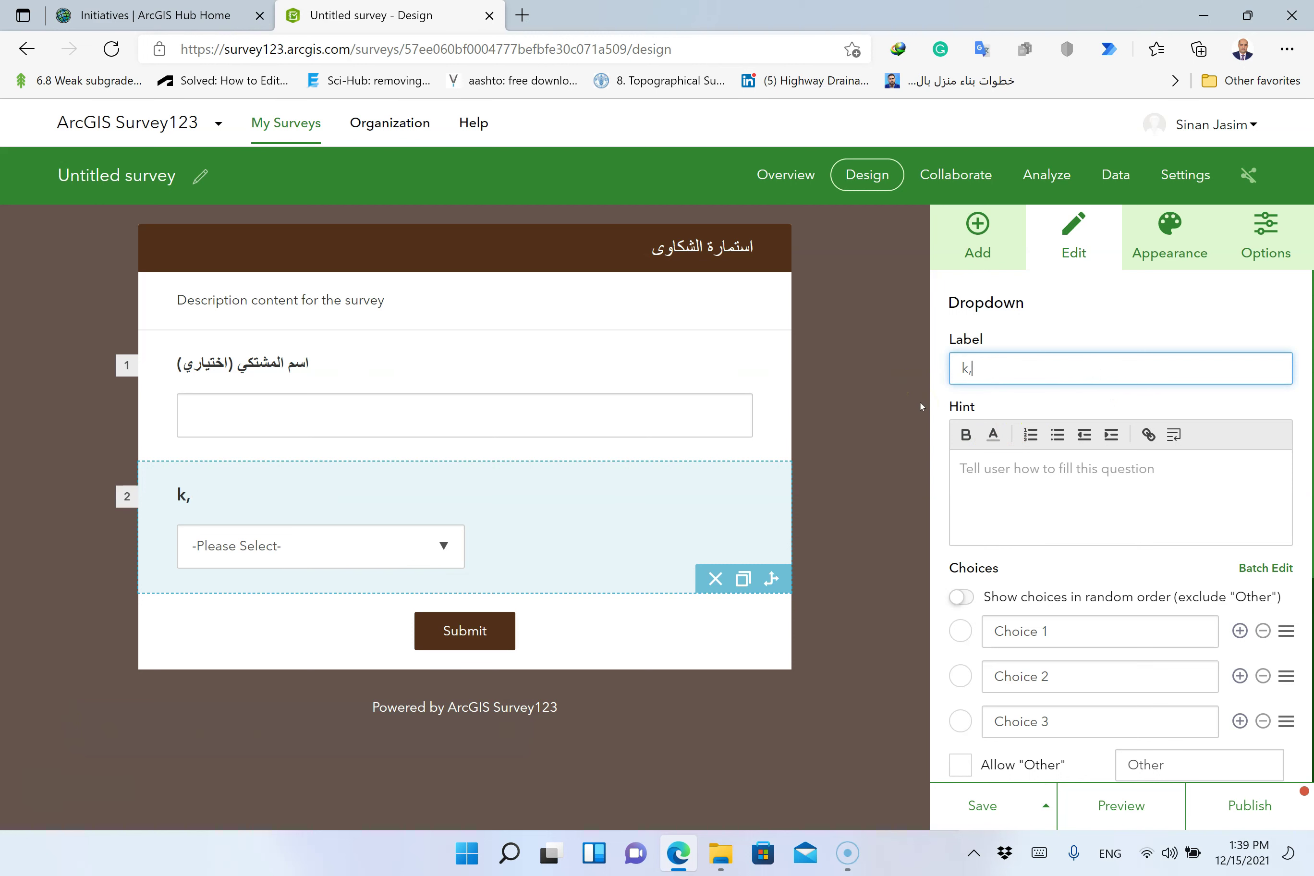
pyautogui.press('BackSpace')
pyautogui.press('BackSpace')
pyautogui.write('نوع الشكوى')
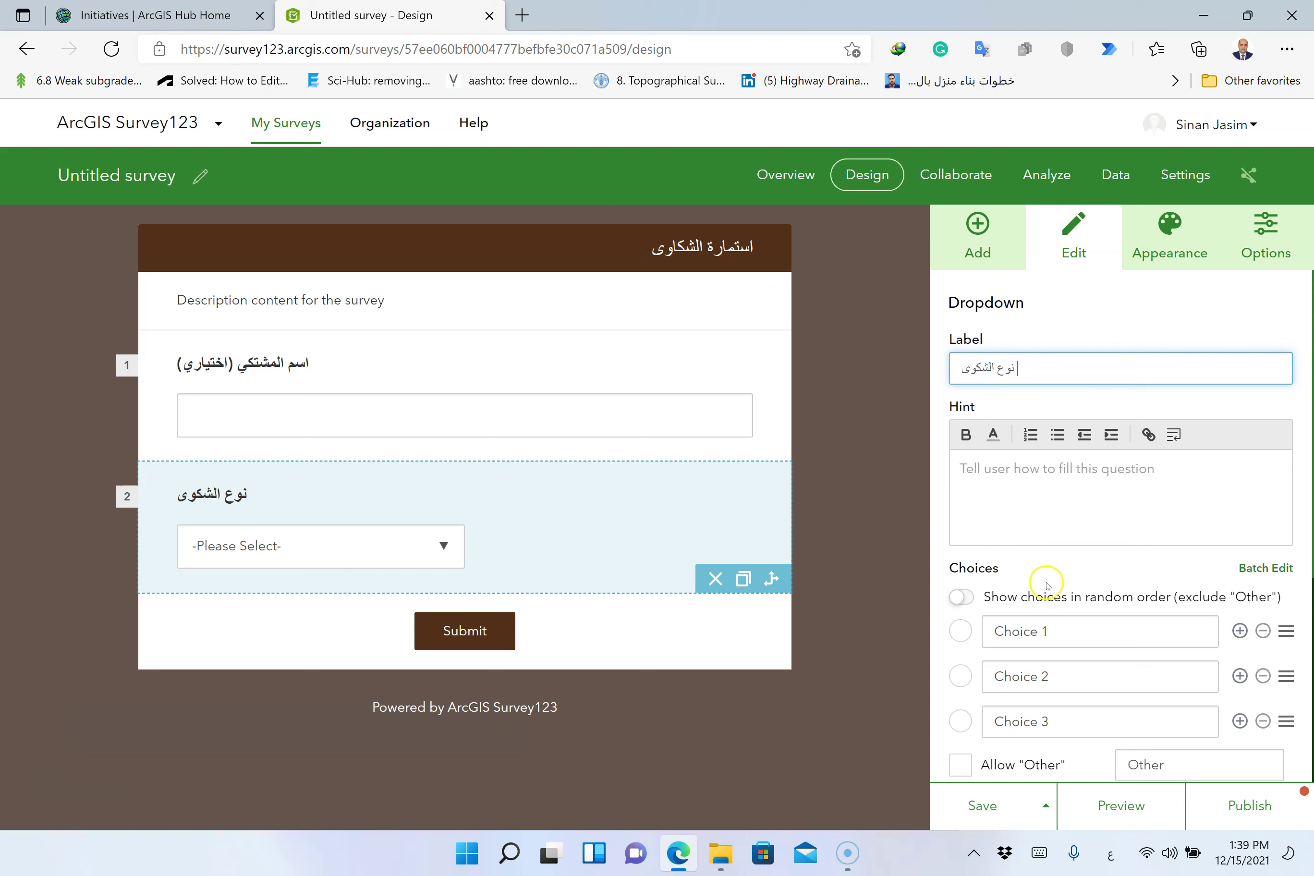
# Make the dropdown's first choice the default and name it "كسر", leaving random choice order off
pyautogui.click(976, 605)
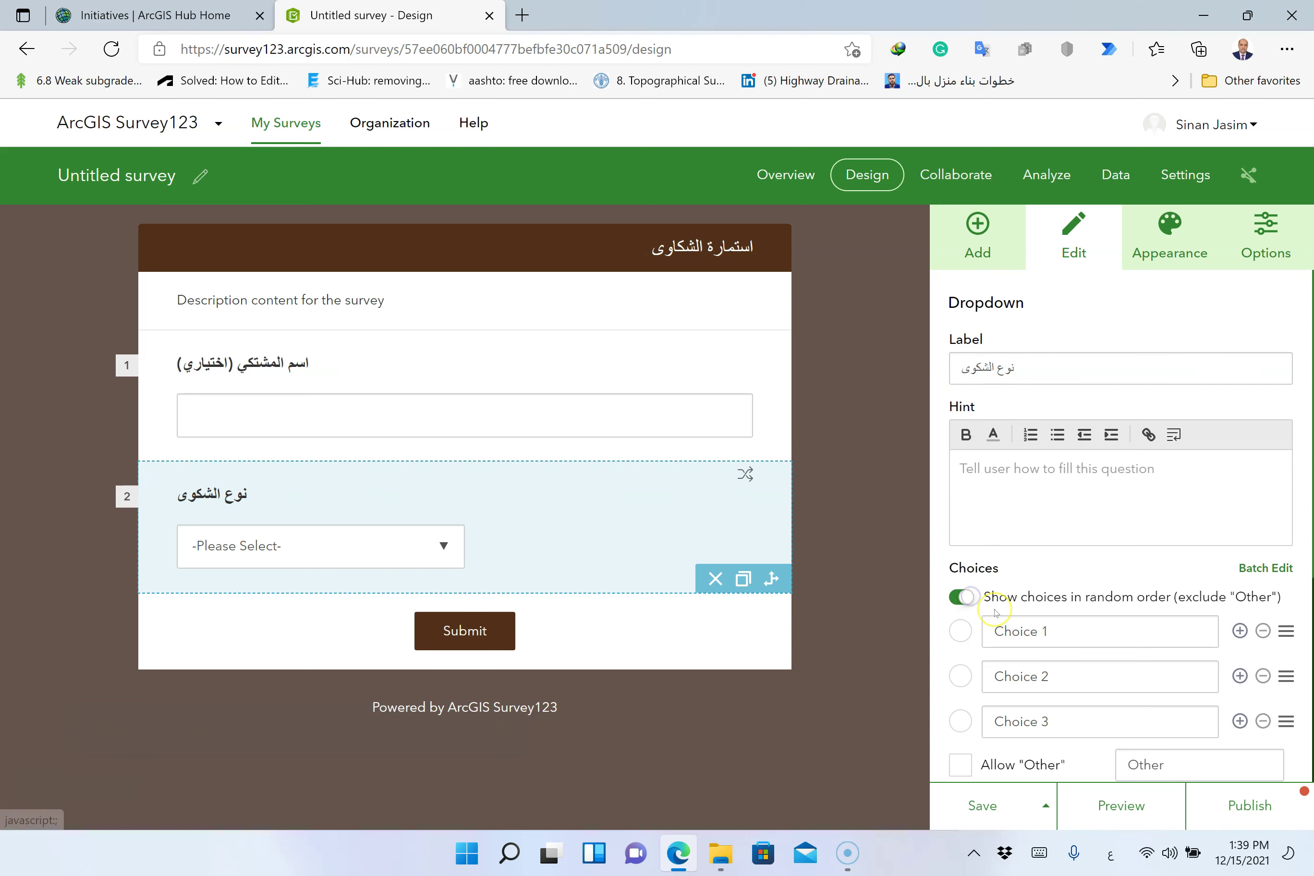
pyautogui.click(962, 602)
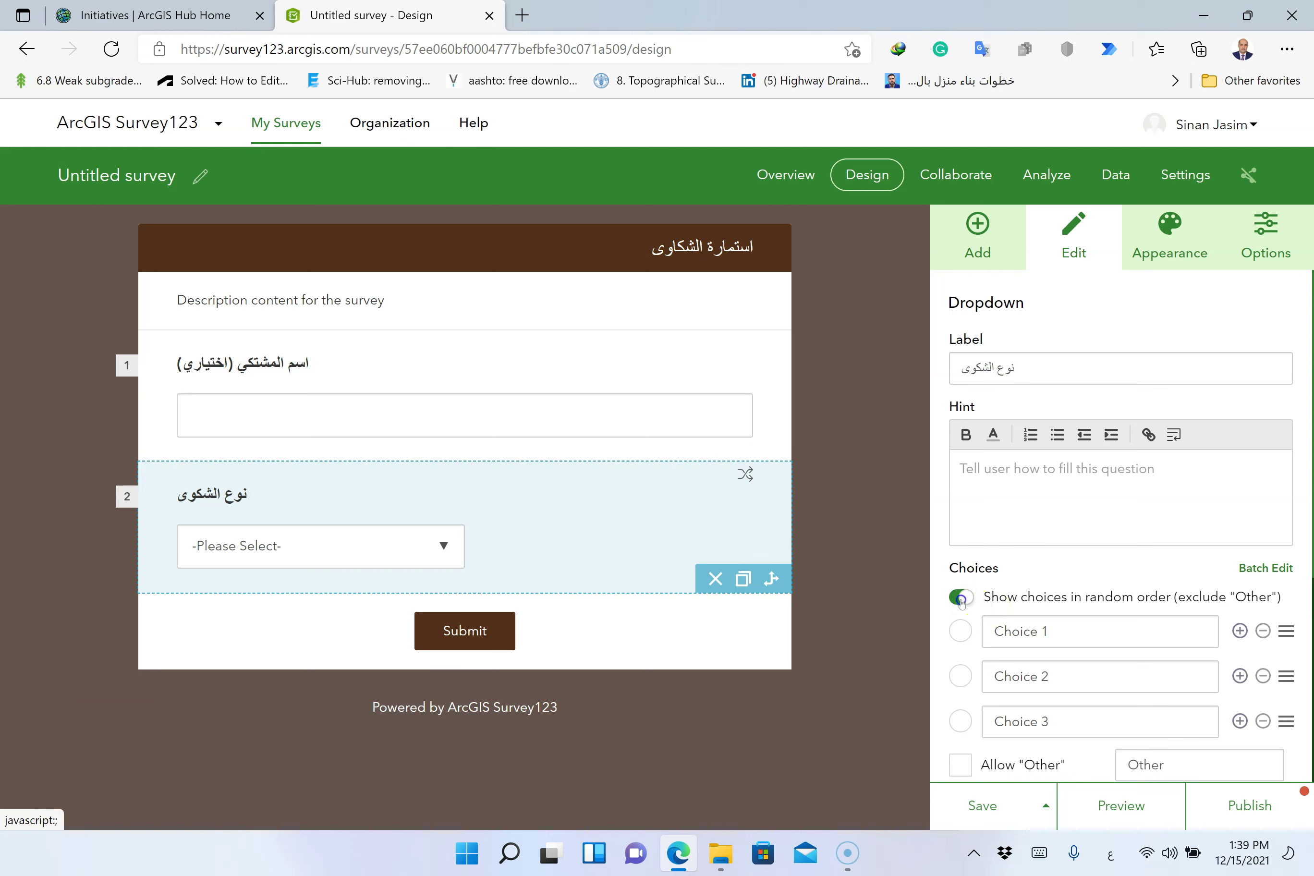
pyautogui.click(960, 631)
pyautogui.moveTo(1085, 637); pyautogui.dragTo(884, 636)
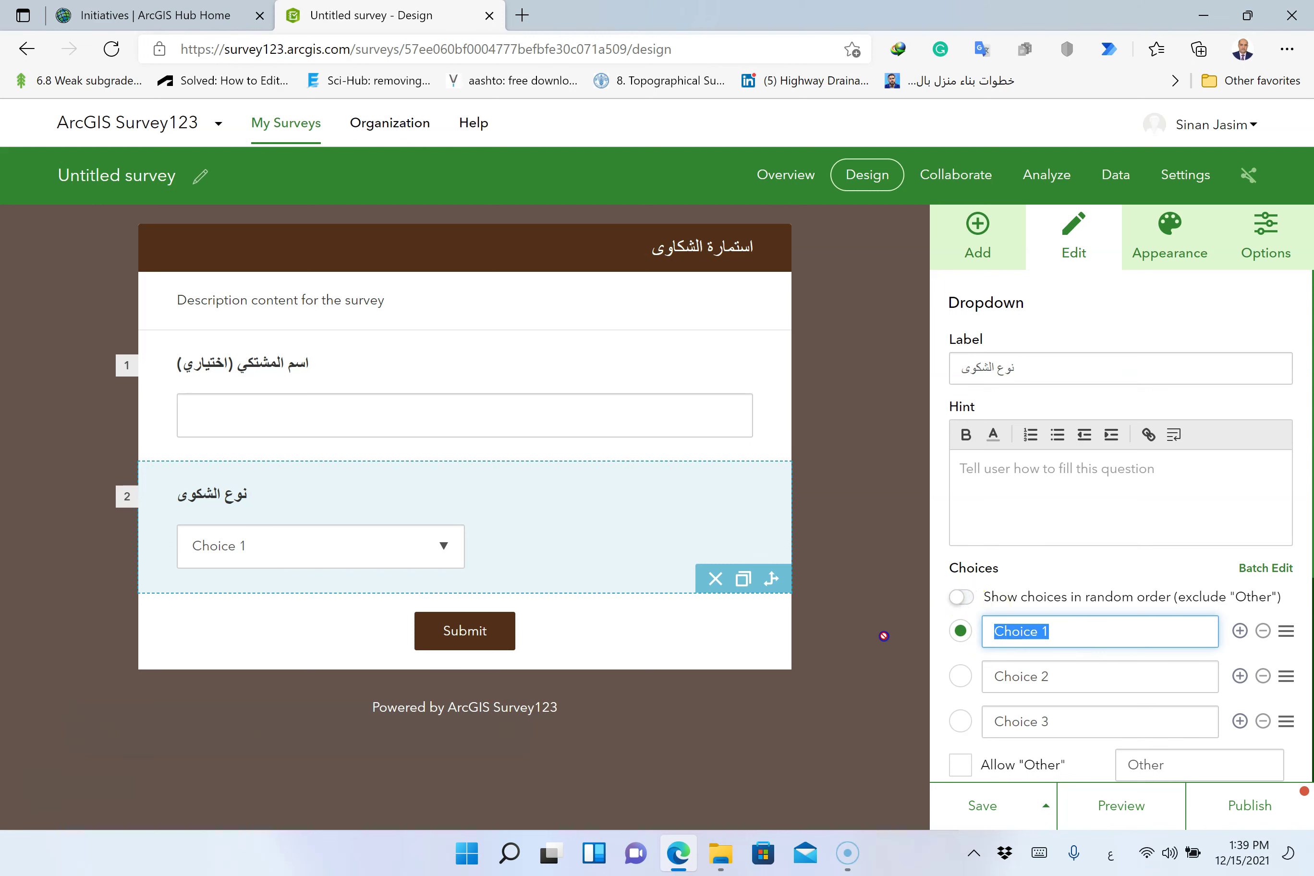
pyautogui.write('hg')
pyautogui.press('BackSpace')
pyautogui.press('BackSpace')
pyautogui.write('كسر')
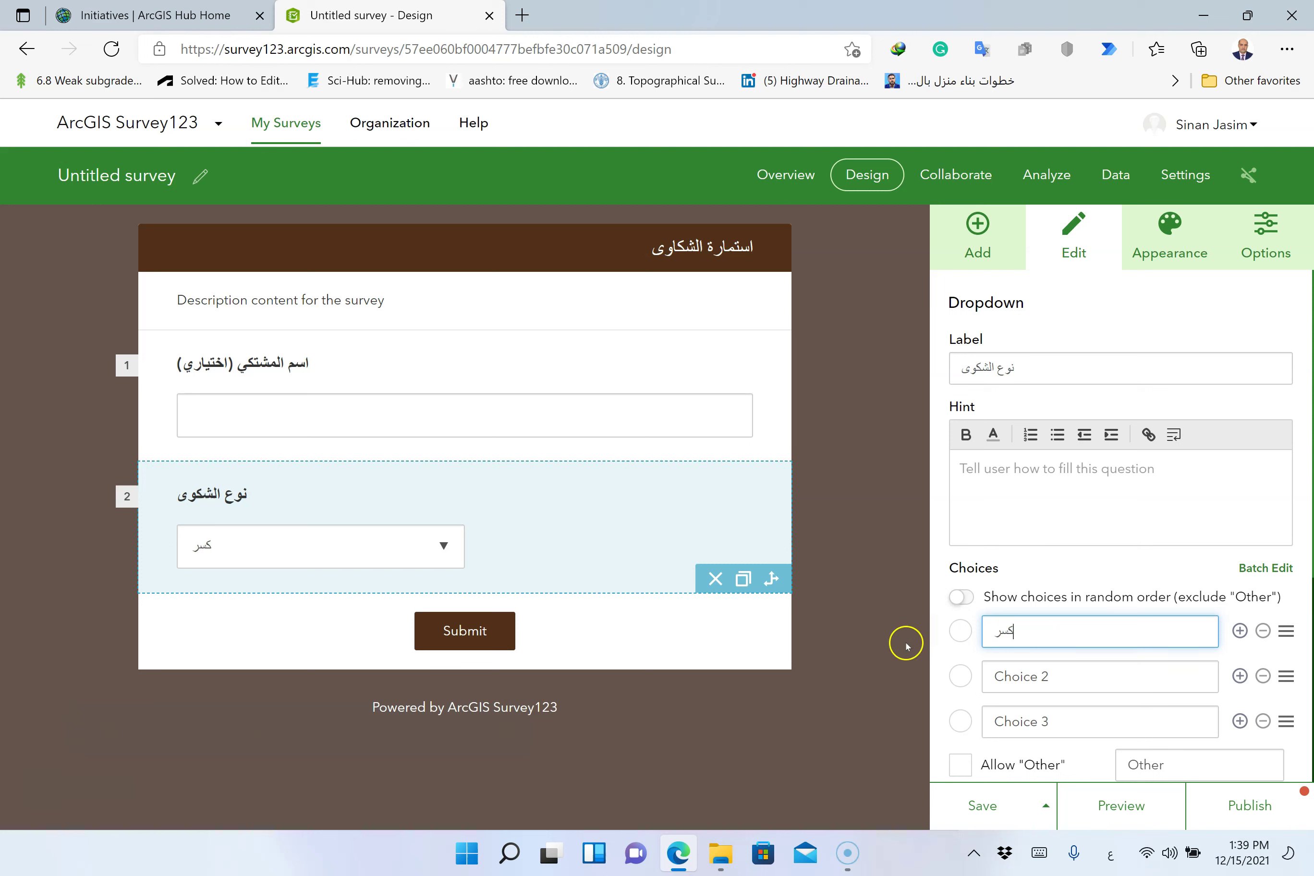
# Name the dropdown's second choice "تسريب" and its third choice "شحة"
pyautogui.click(1101, 681)
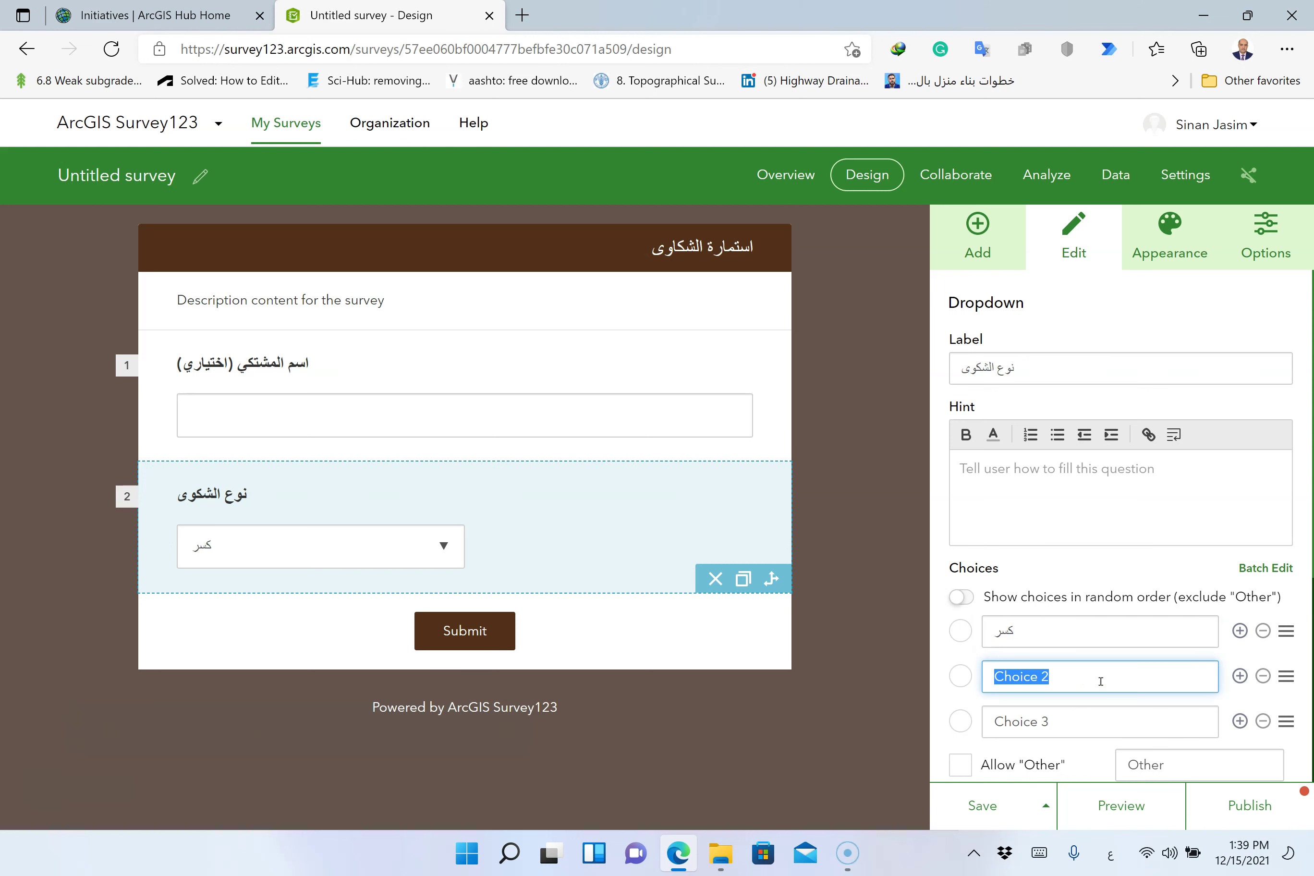
pyautogui.write('تسريب')
pyautogui.scroll(-1, 1100, 681)
pyautogui.click(1078, 631)
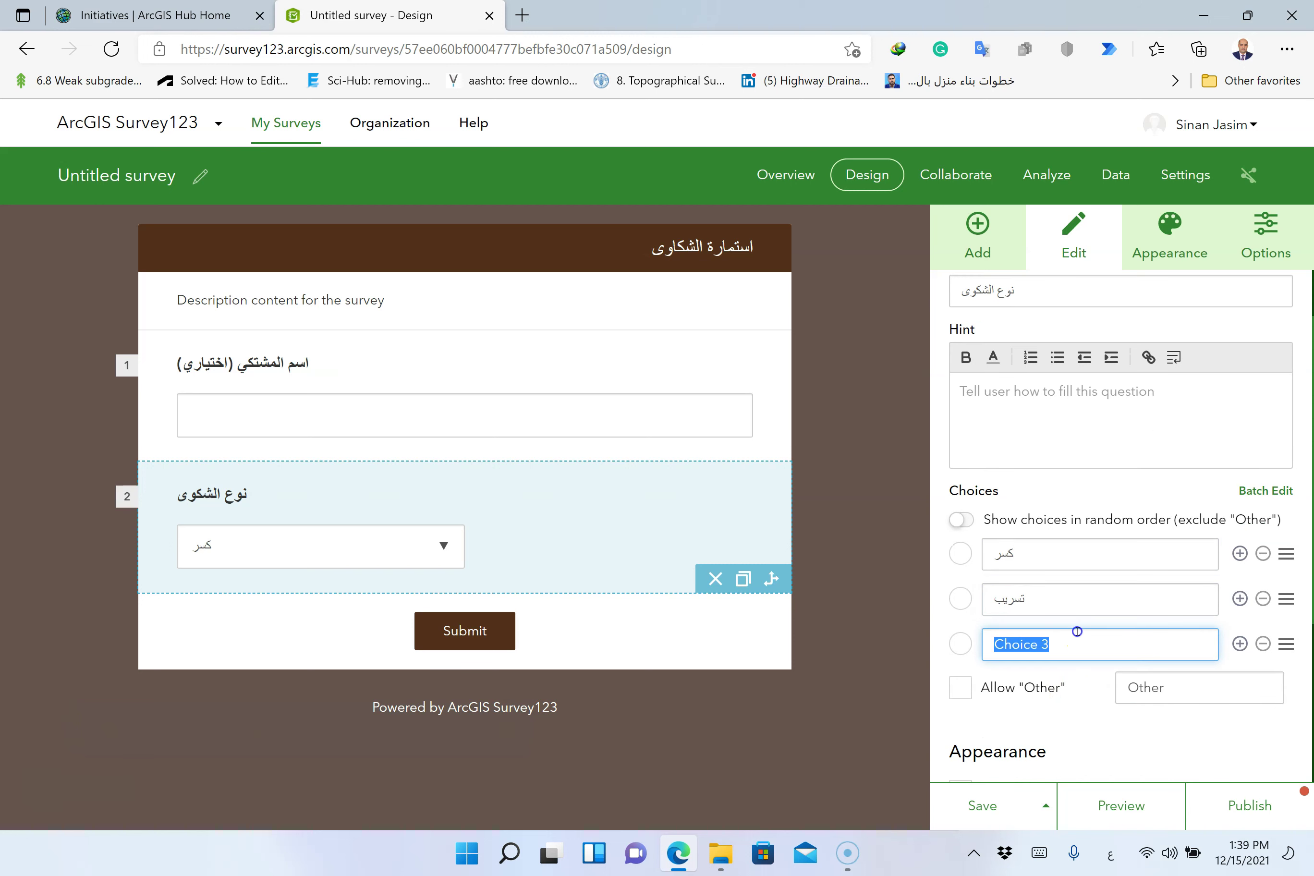
pyautogui.write('شحة')
# Add a fourth choice to the dropdown and name it "لاشيء"
pyautogui.click(1239, 644)
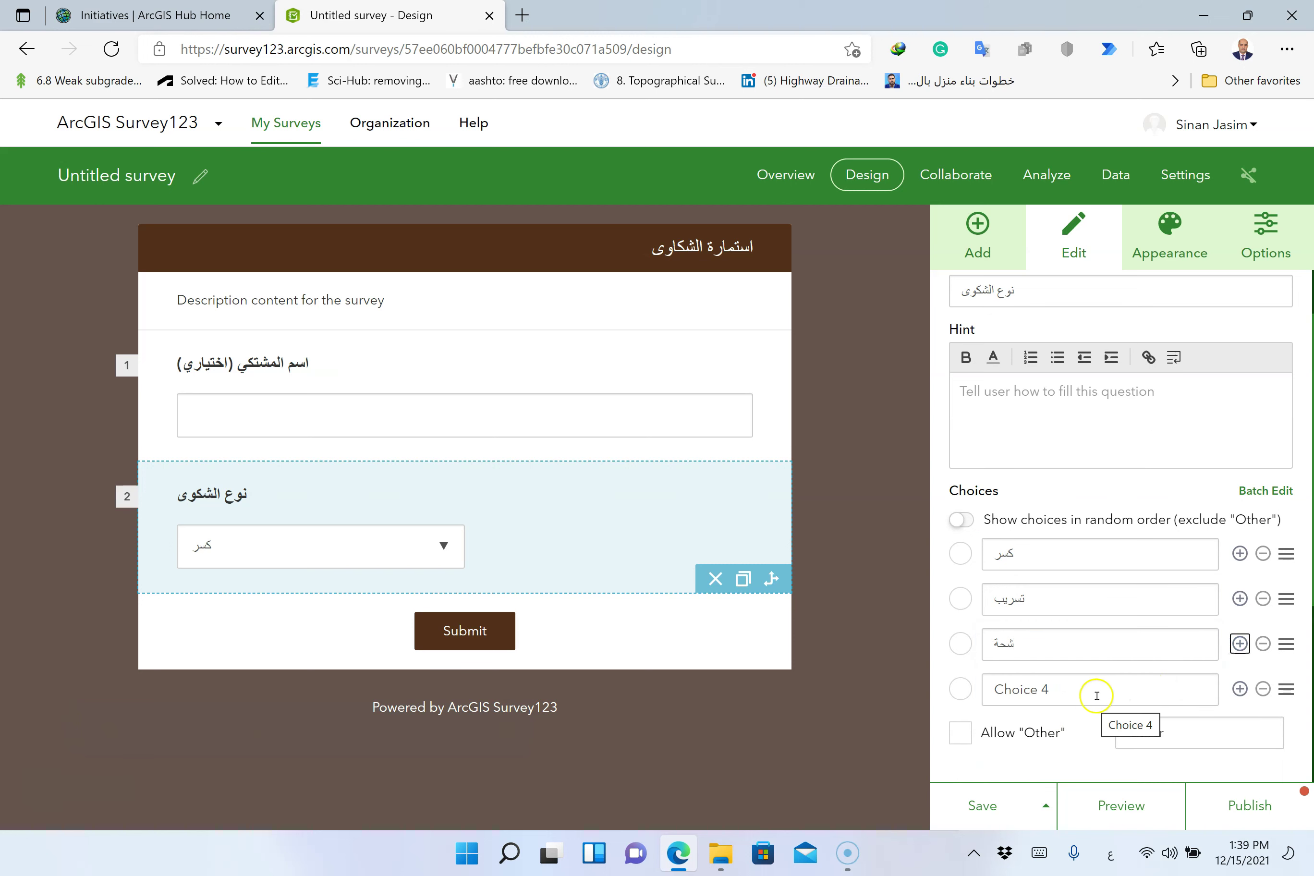
pyautogui.click(1079, 682)
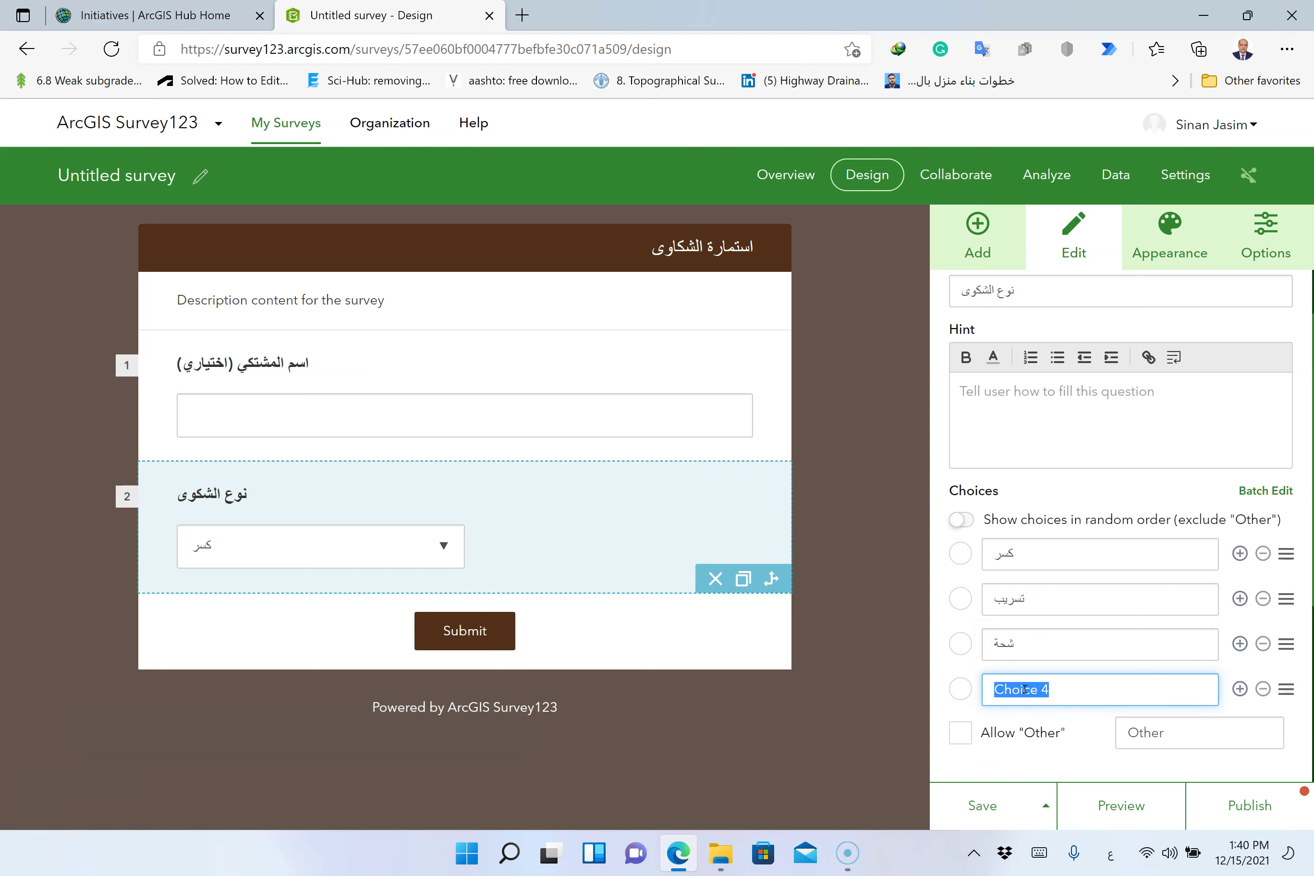
pyautogui.write('الاش')
# Allow an "Other" answer in the complaint type dropdown and make the question required
pyautogui.scroll(-4, 1132, 622)
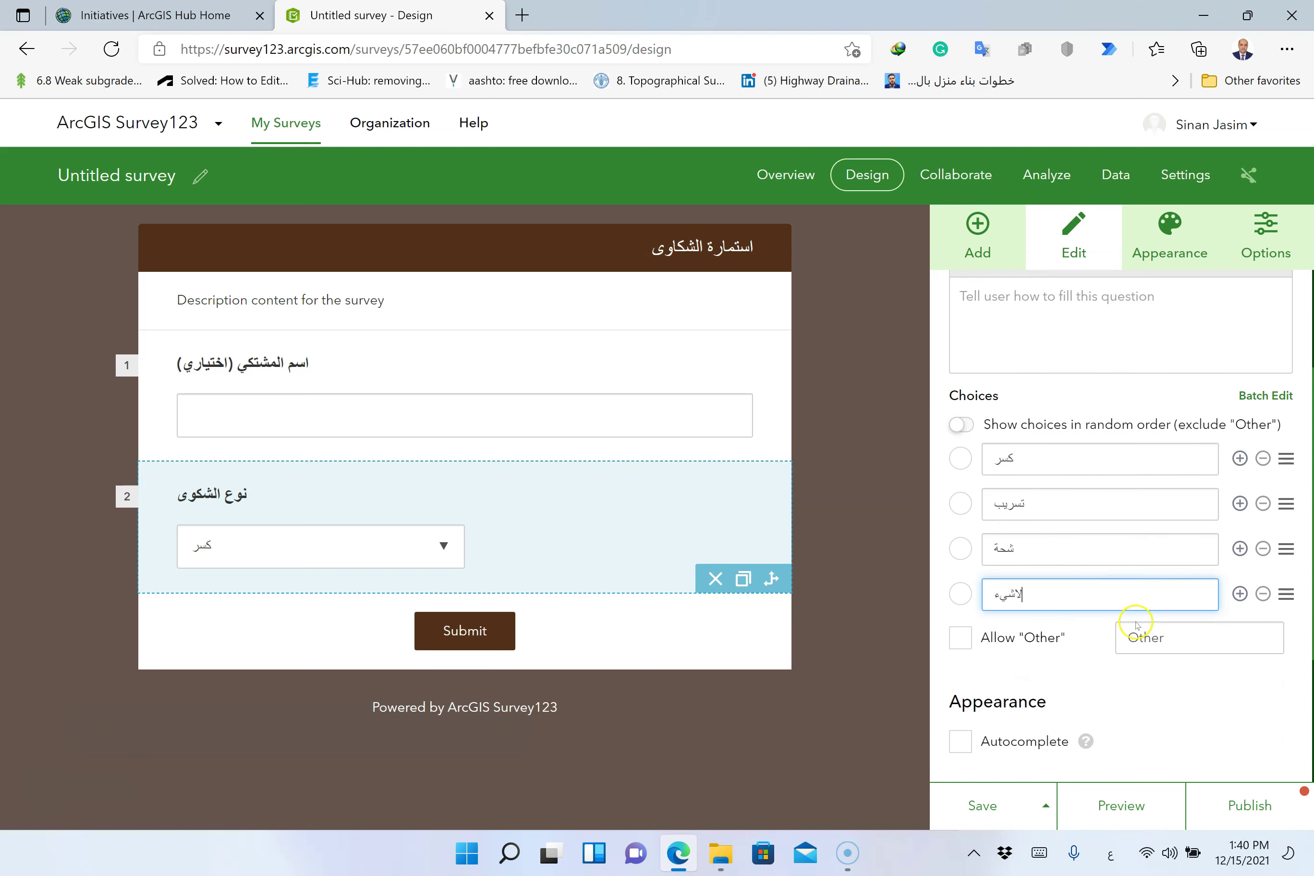
pyautogui.click(961, 501)
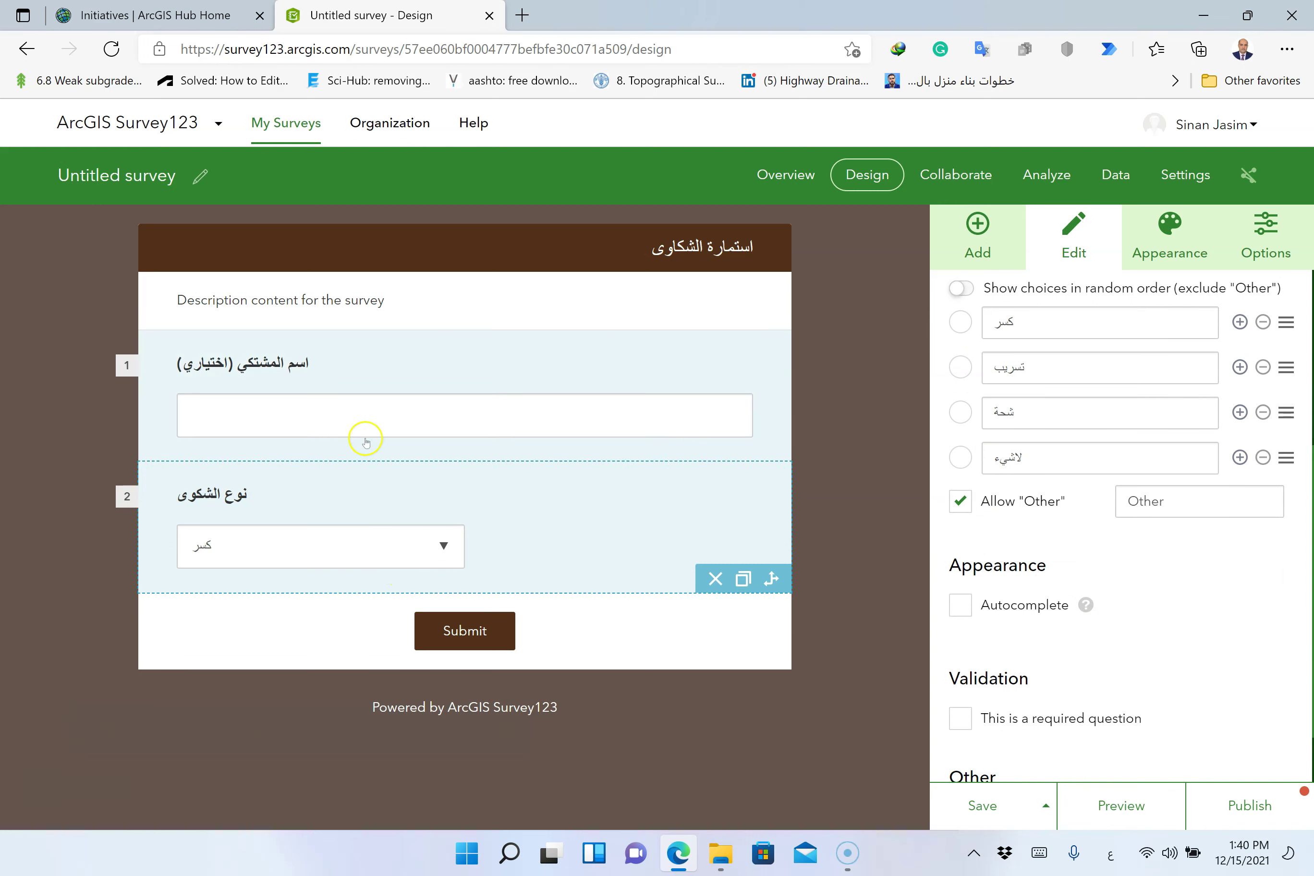
pyautogui.scroll(-2, 1069, 599)
pyautogui.click(960, 636)
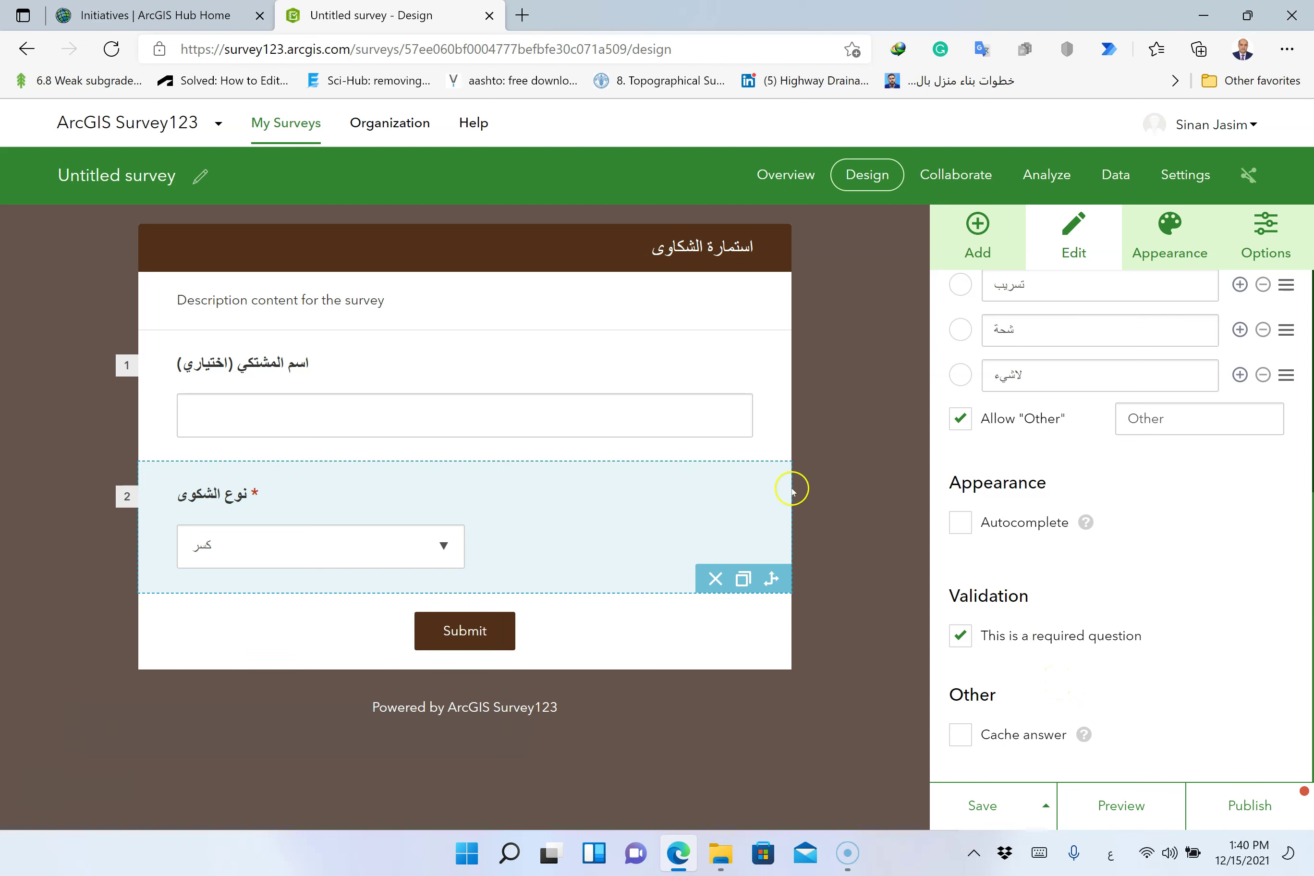
# Add a Map question below the complaint type dropdown as the survey's third question
pyautogui.click(990, 244)
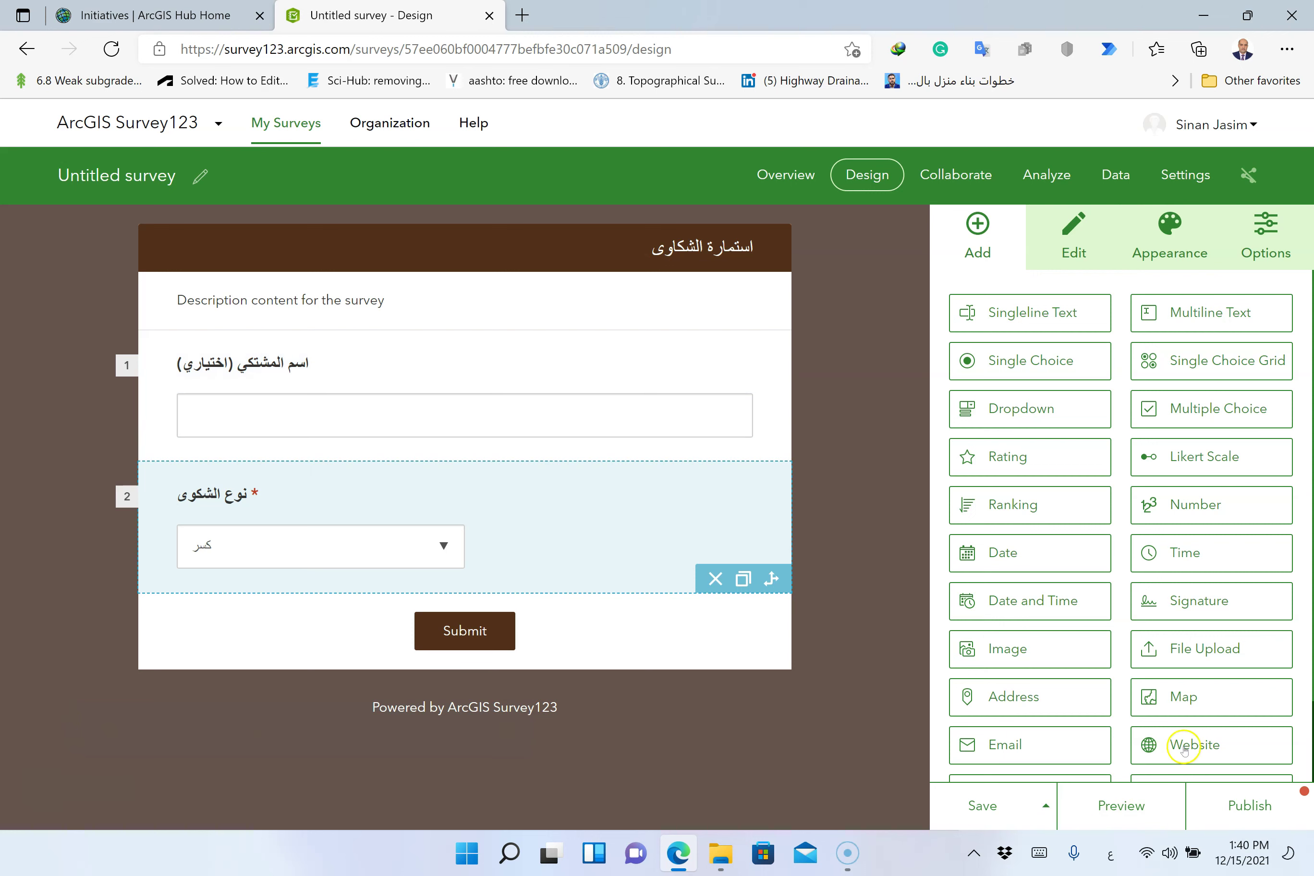
pyautogui.moveTo(1154, 698); pyautogui.dragTo(605, 641)
pyautogui.scroll(-2, 605, 641)
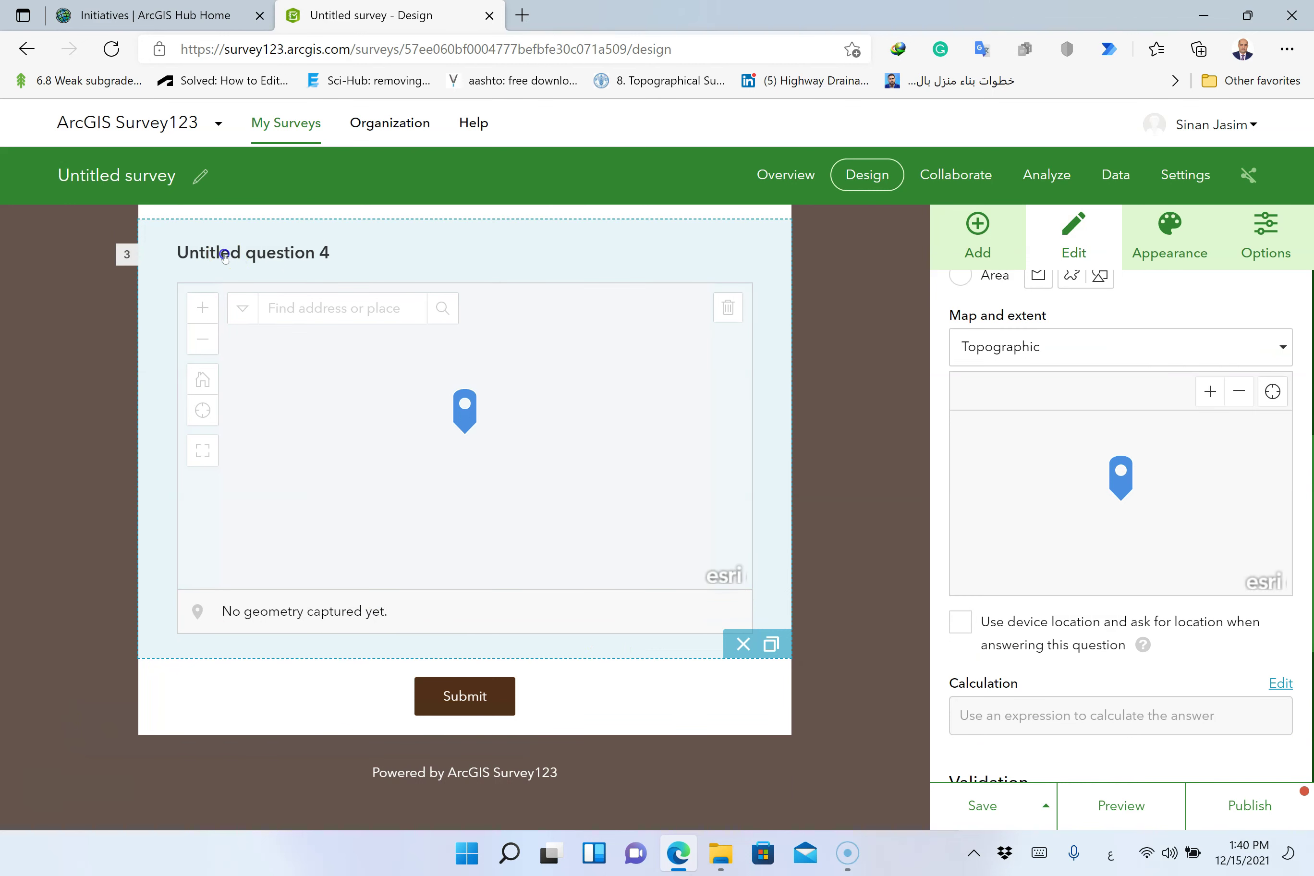
# Set the map question's label to "موقع الشكوى"
pyautogui.scroll(5, 1098, 356)
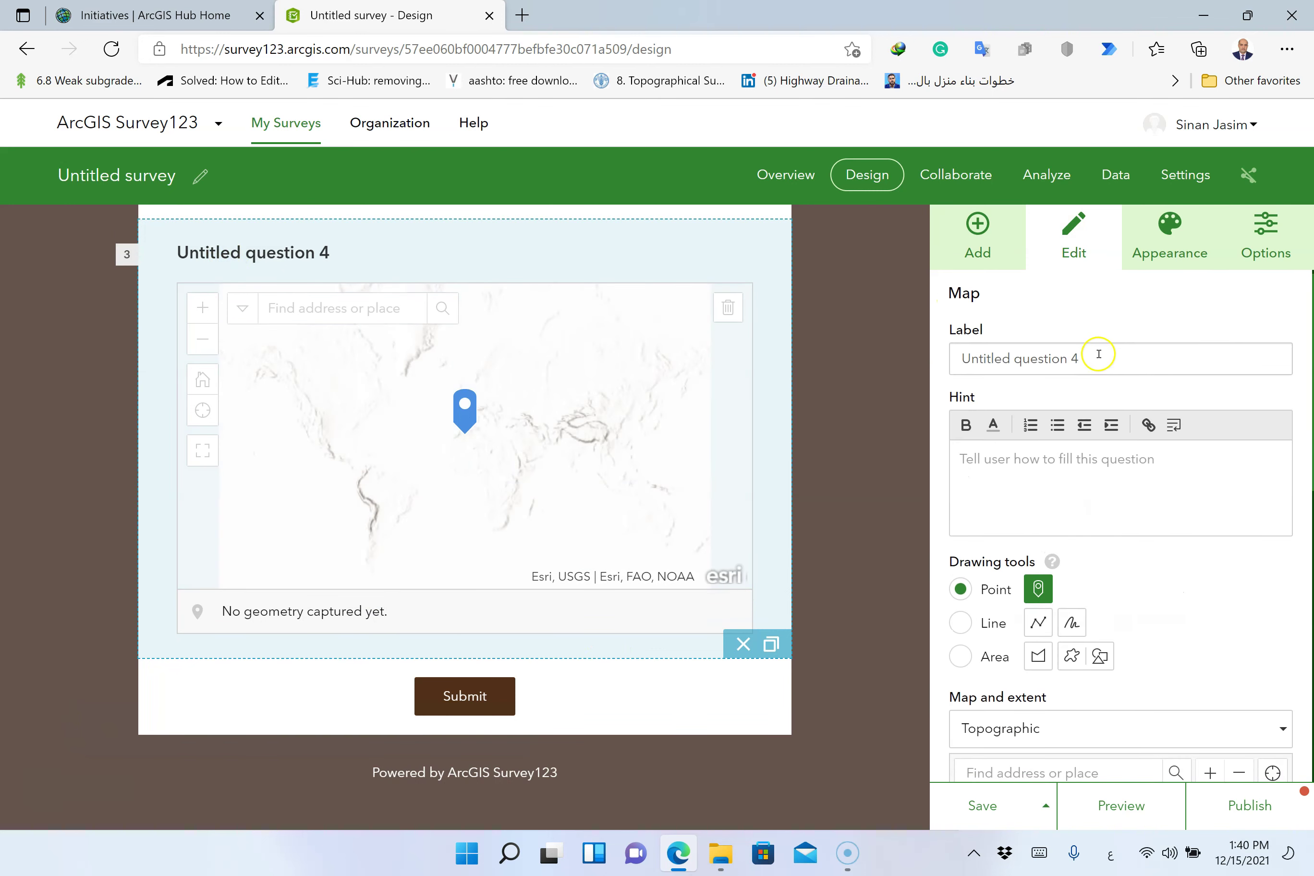
pyautogui.moveTo(1077, 372); pyautogui.dragTo(878, 369)
pyautogui.write('مو')
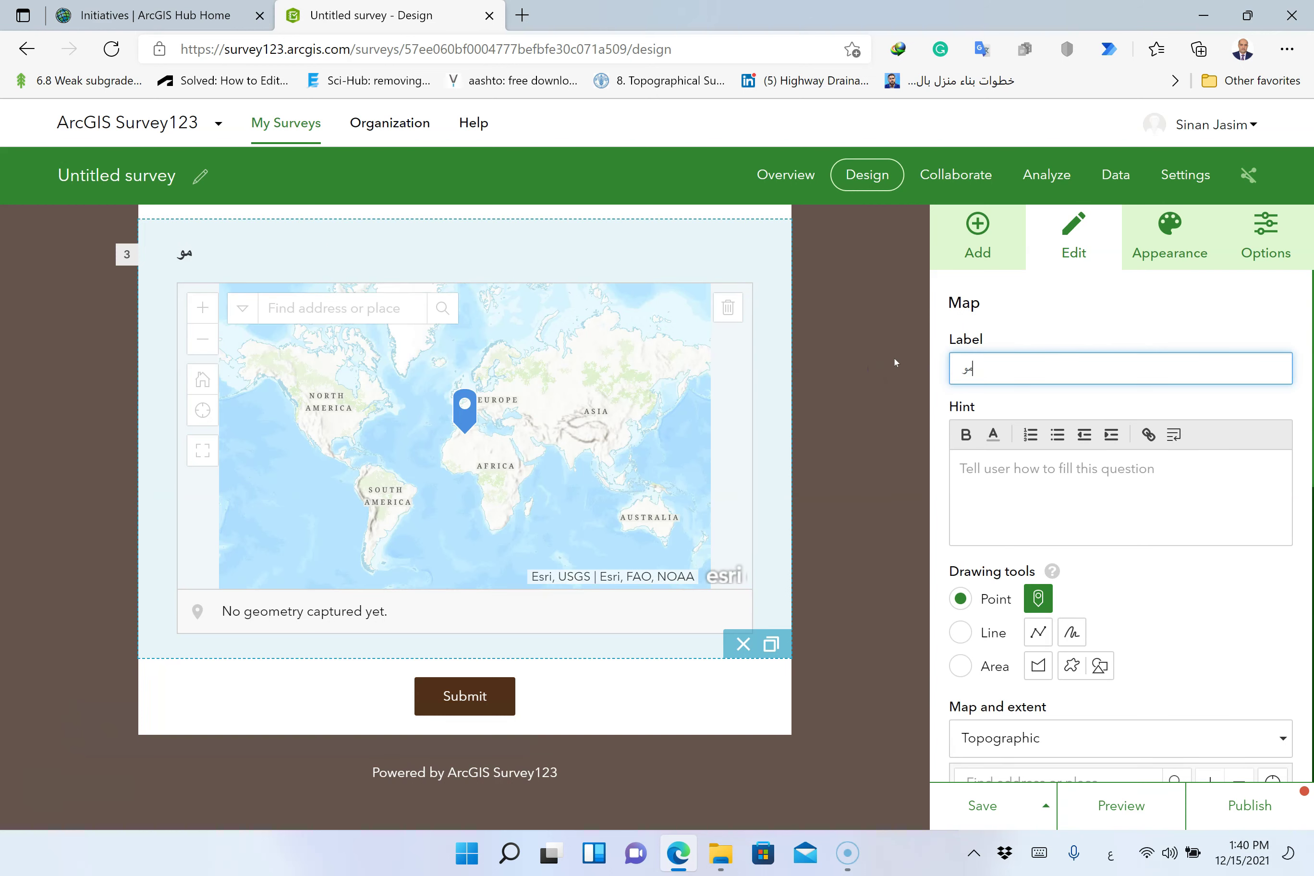
pyautogui.press('BackSpace')
pyautogui.write('موقع الشكوى')
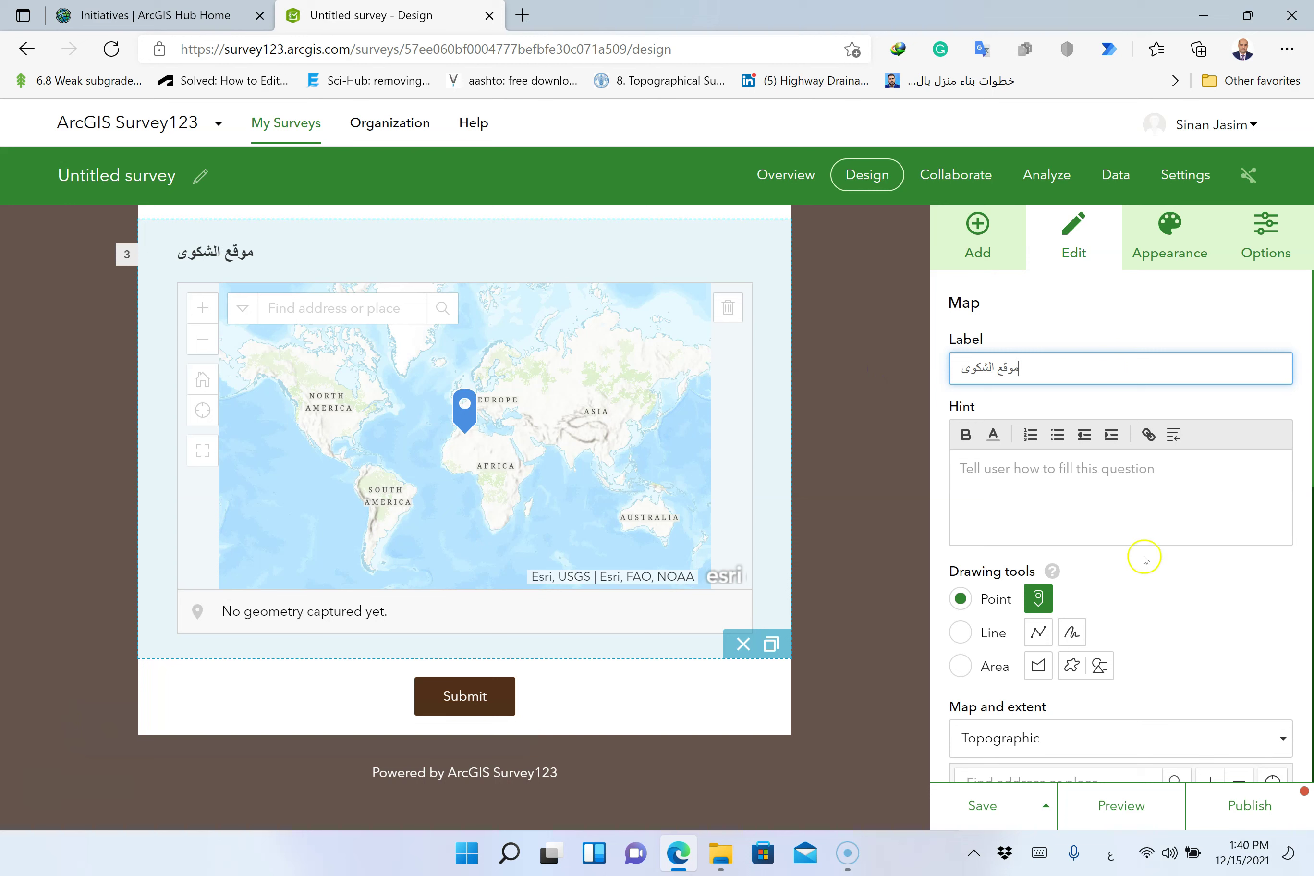
# Set the complaint location question's basemap to Imagery
pyautogui.scroll(-3, 987, 598)
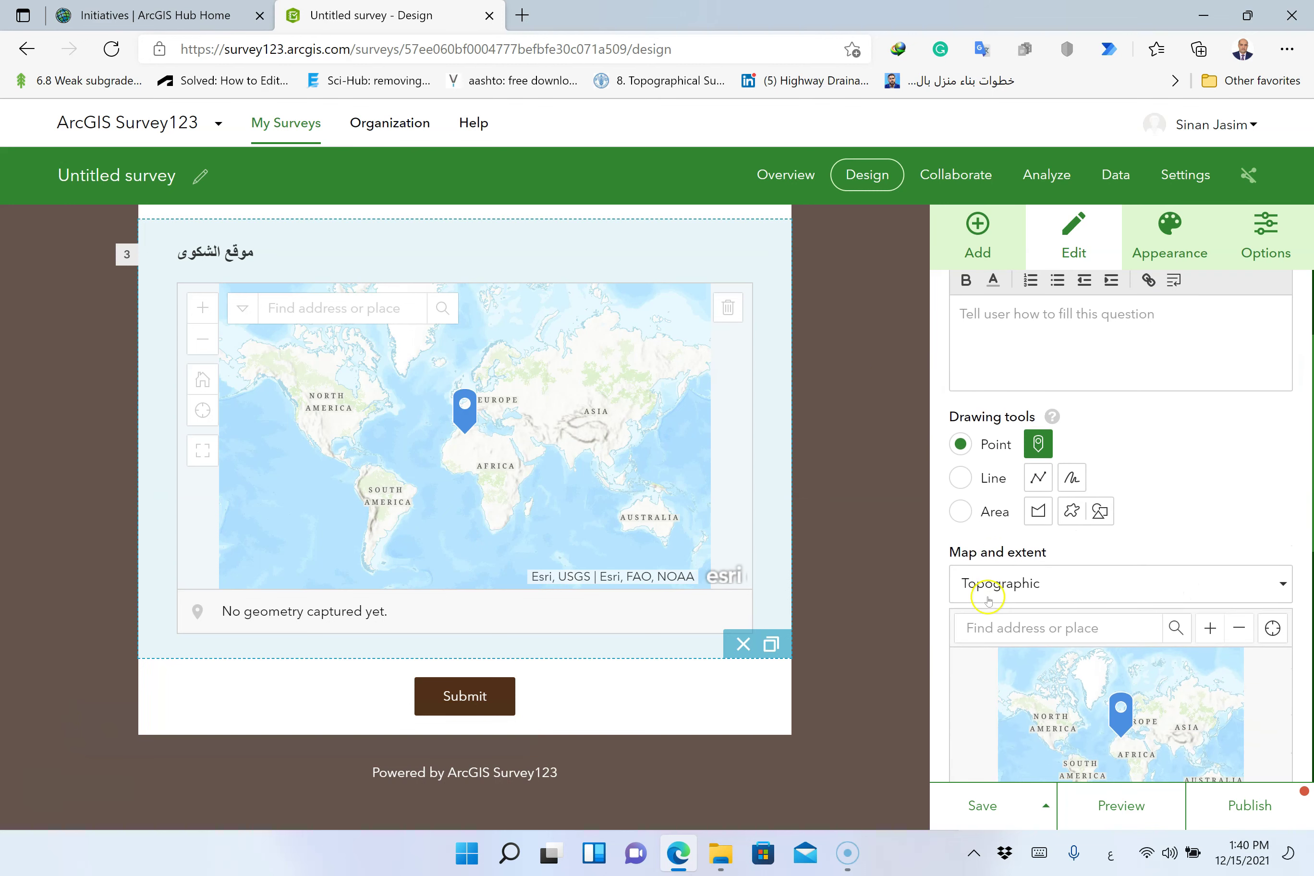
pyautogui.scroll(-2, 1216, 469)
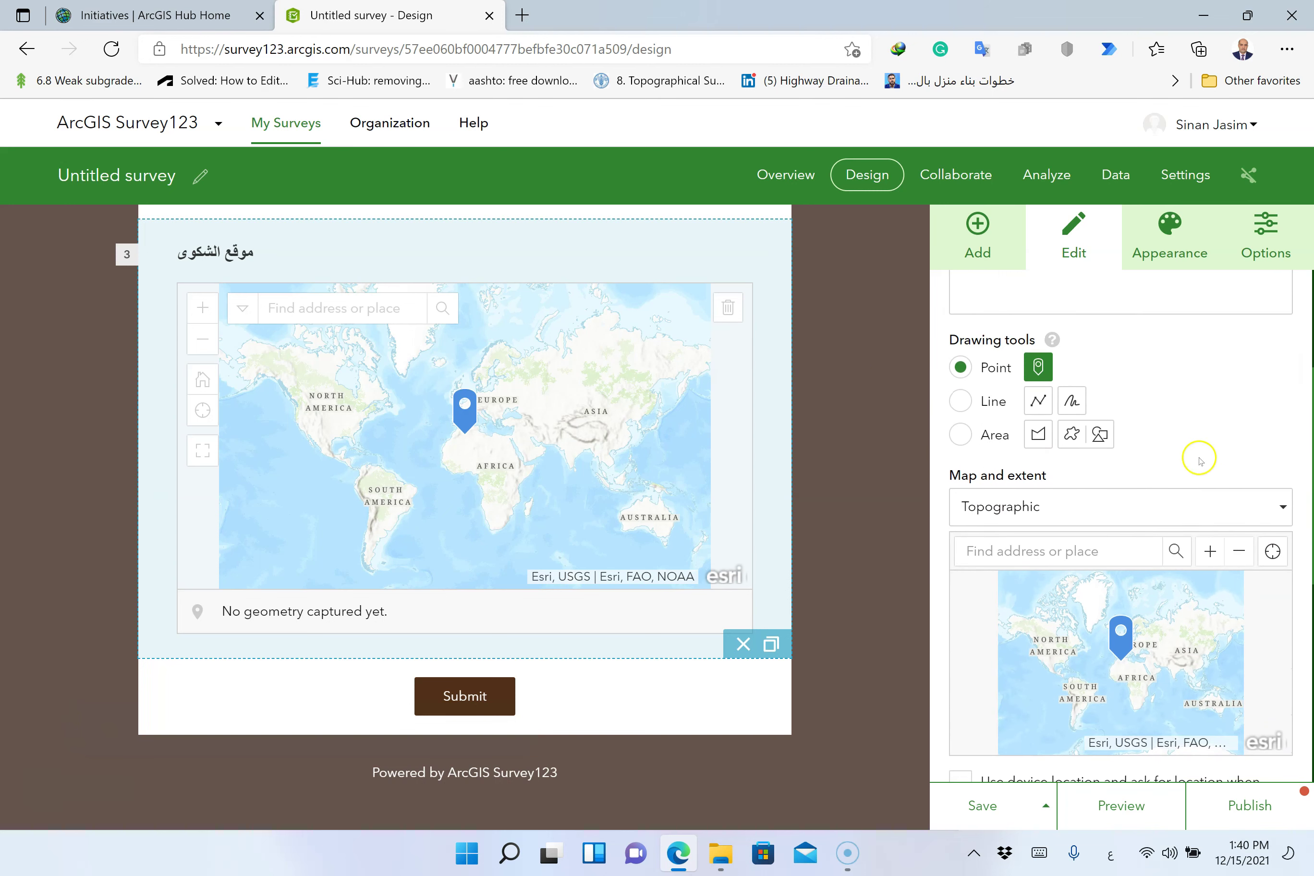
pyautogui.scroll(-2, 1199, 461)
pyautogui.click(1152, 436)
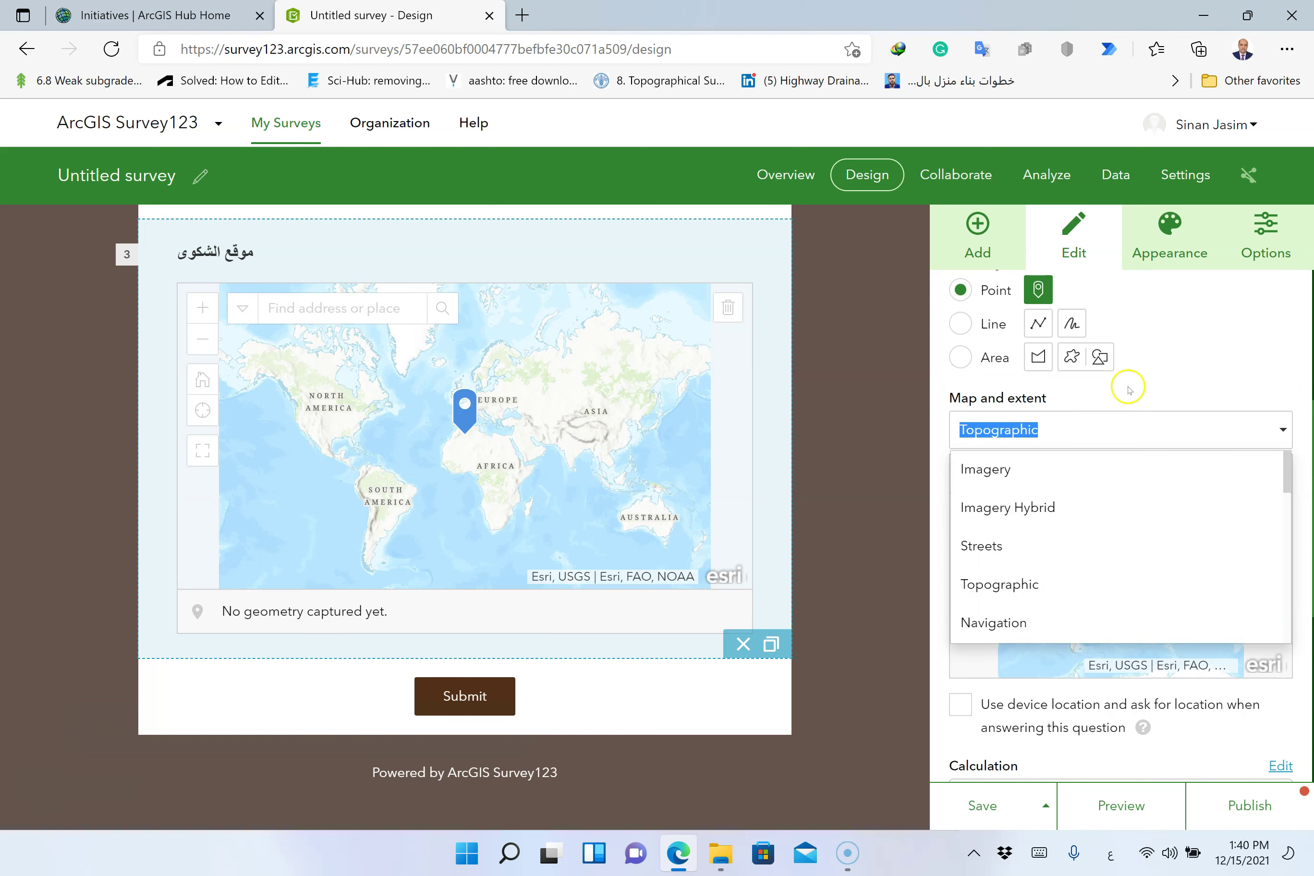
pyautogui.click(996, 469)
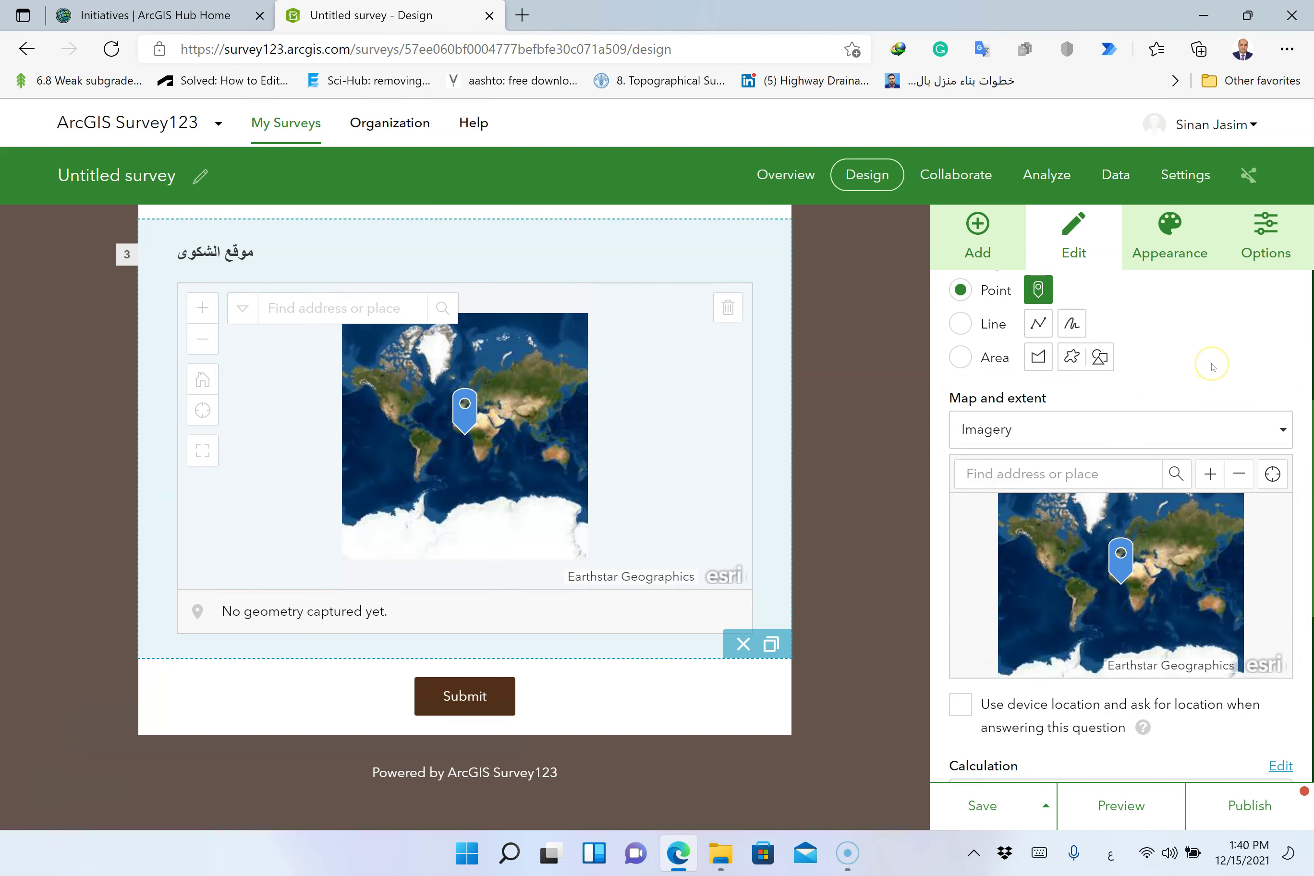
# Enable device location for the map question and make it required, saving the survey
pyautogui.scroll(-2, 1213, 367)
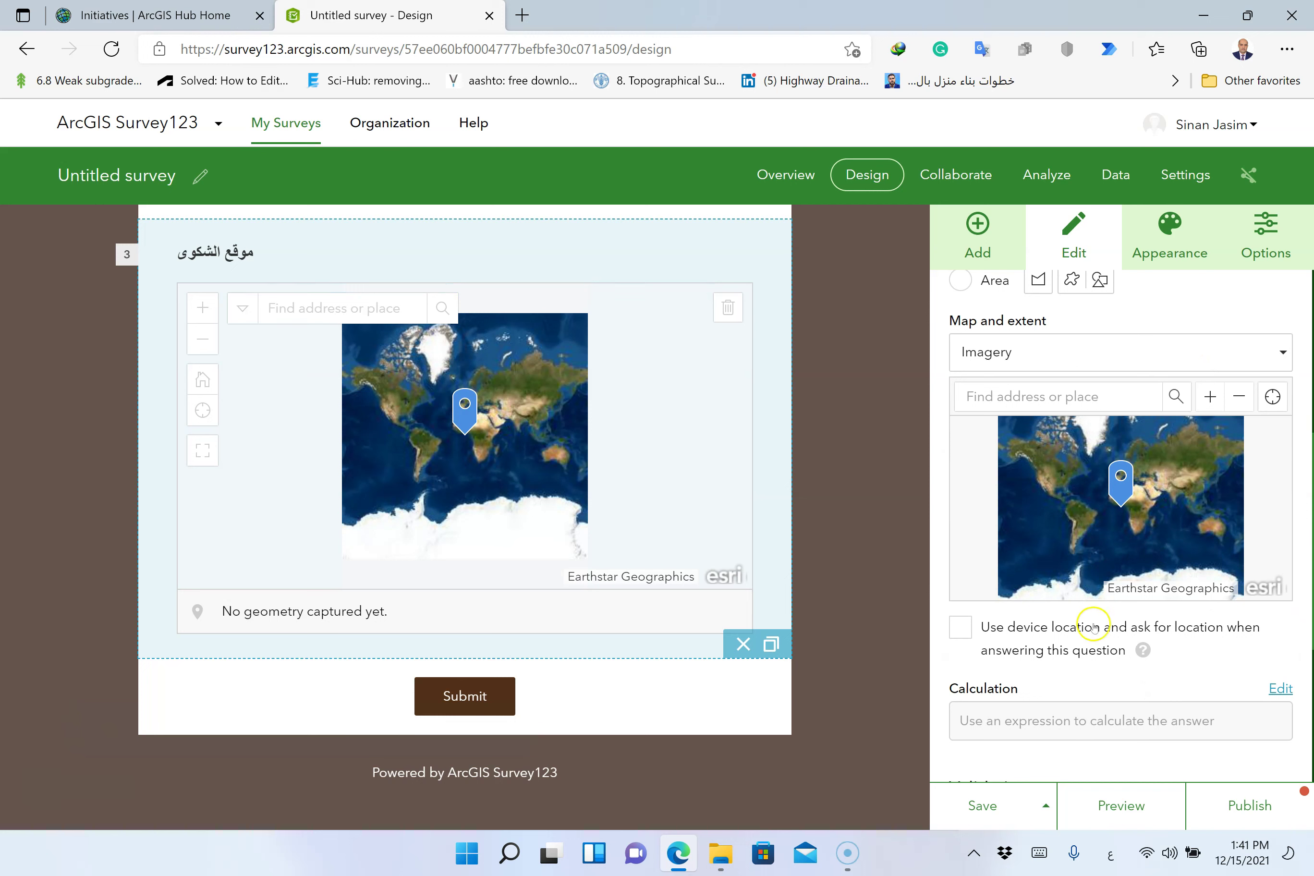
pyautogui.click(972, 626)
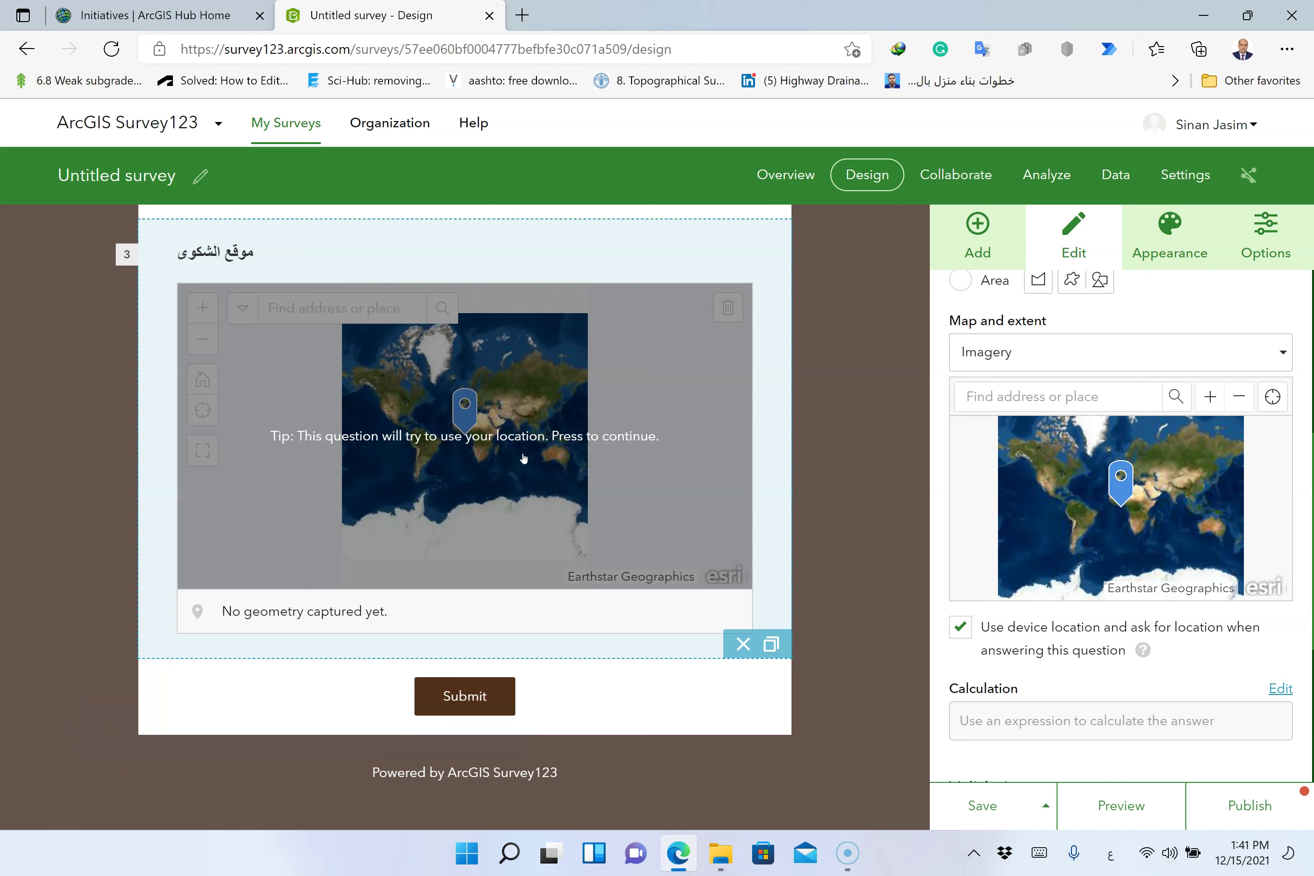
pyautogui.scroll(-5, 1018, 672)
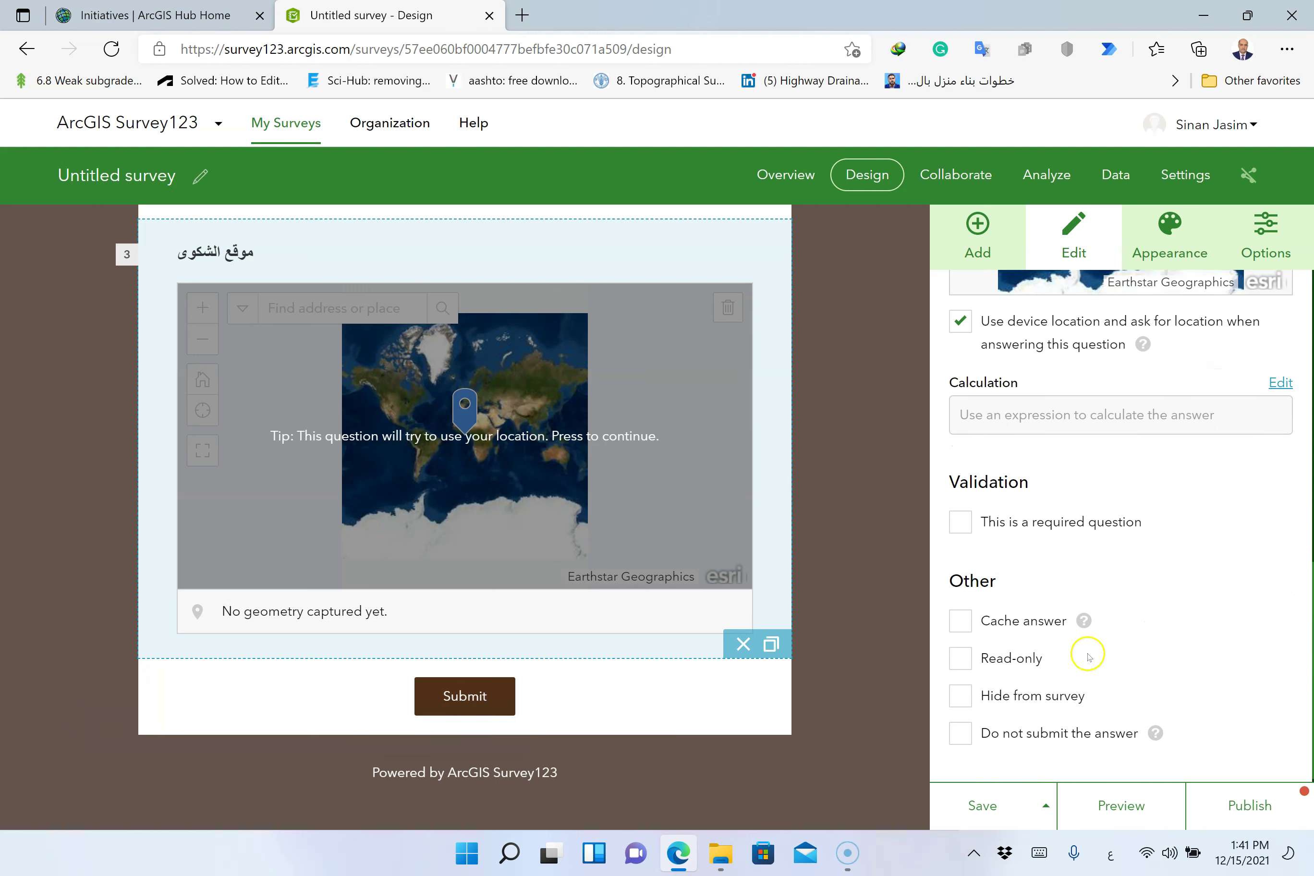
pyautogui.scroll(-1, 1148, 599)
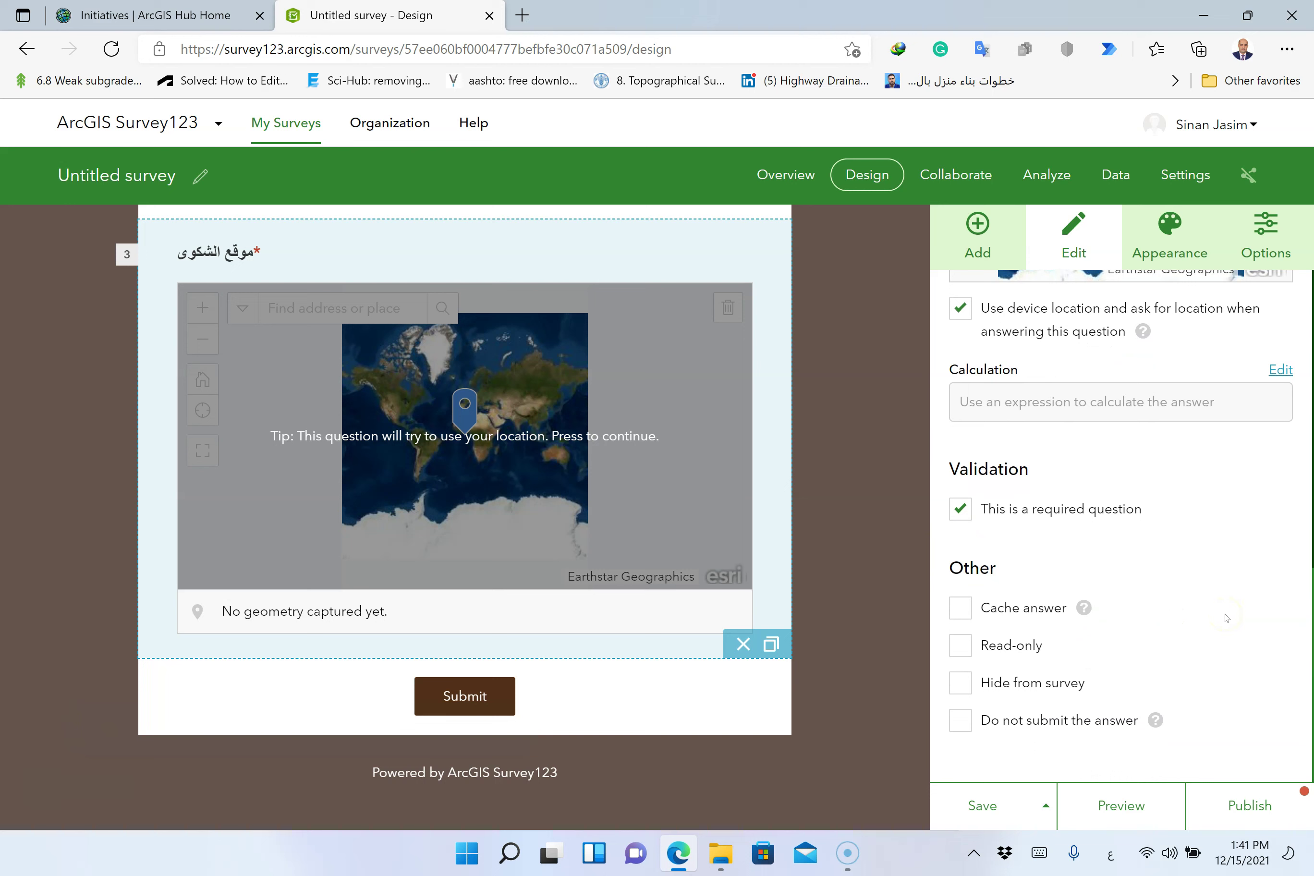
pyautogui.click(969, 806)
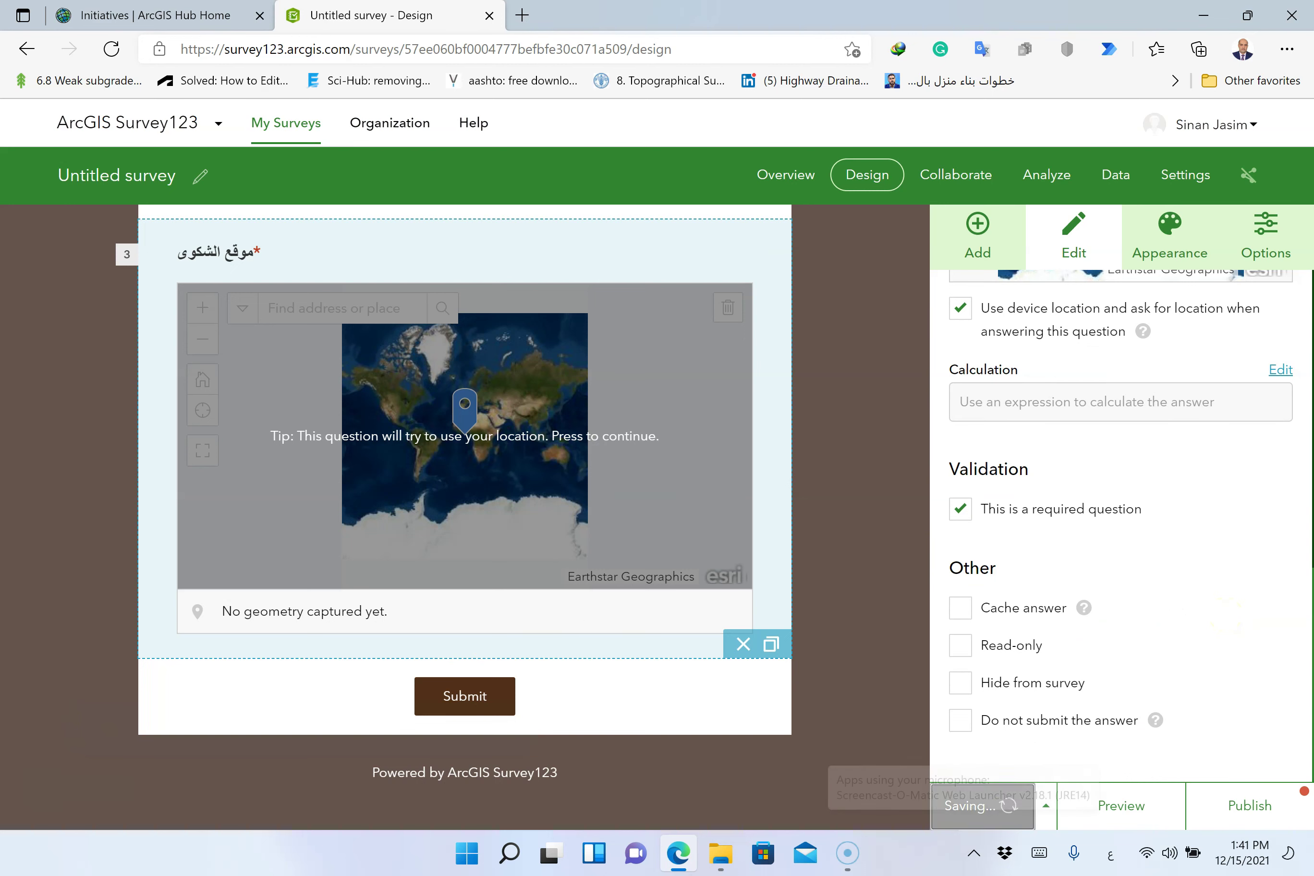
# Add an Image question below the map as the fourth question and label it "صور لمكان الشكوى"
pyautogui.click(978, 237)
pyautogui.moveTo(1007, 648); pyautogui.dragTo(405, 662)
pyautogui.scroll(-2, 809, 515)
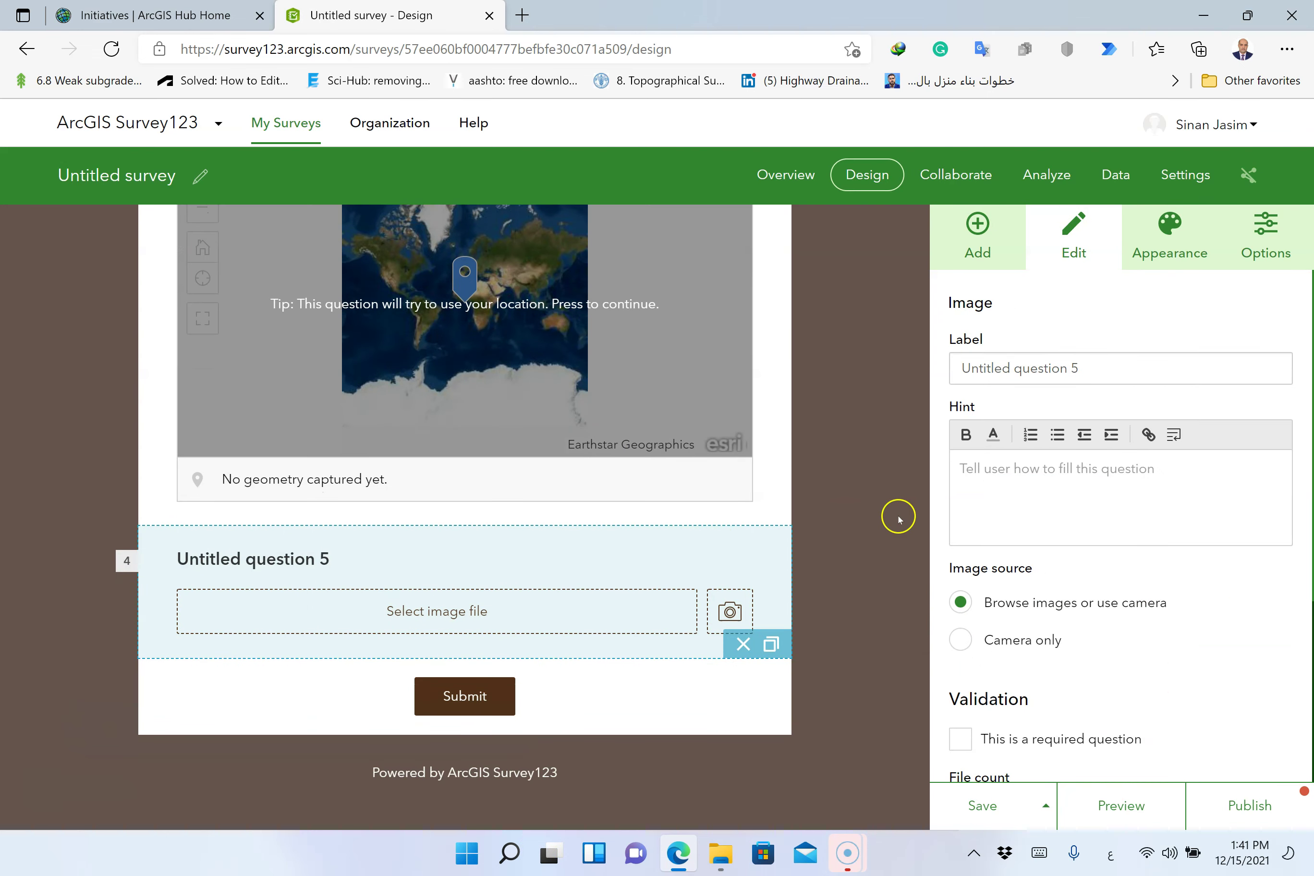
pyautogui.click(1146, 370)
pyautogui.write('صور لمكان الشكوى')
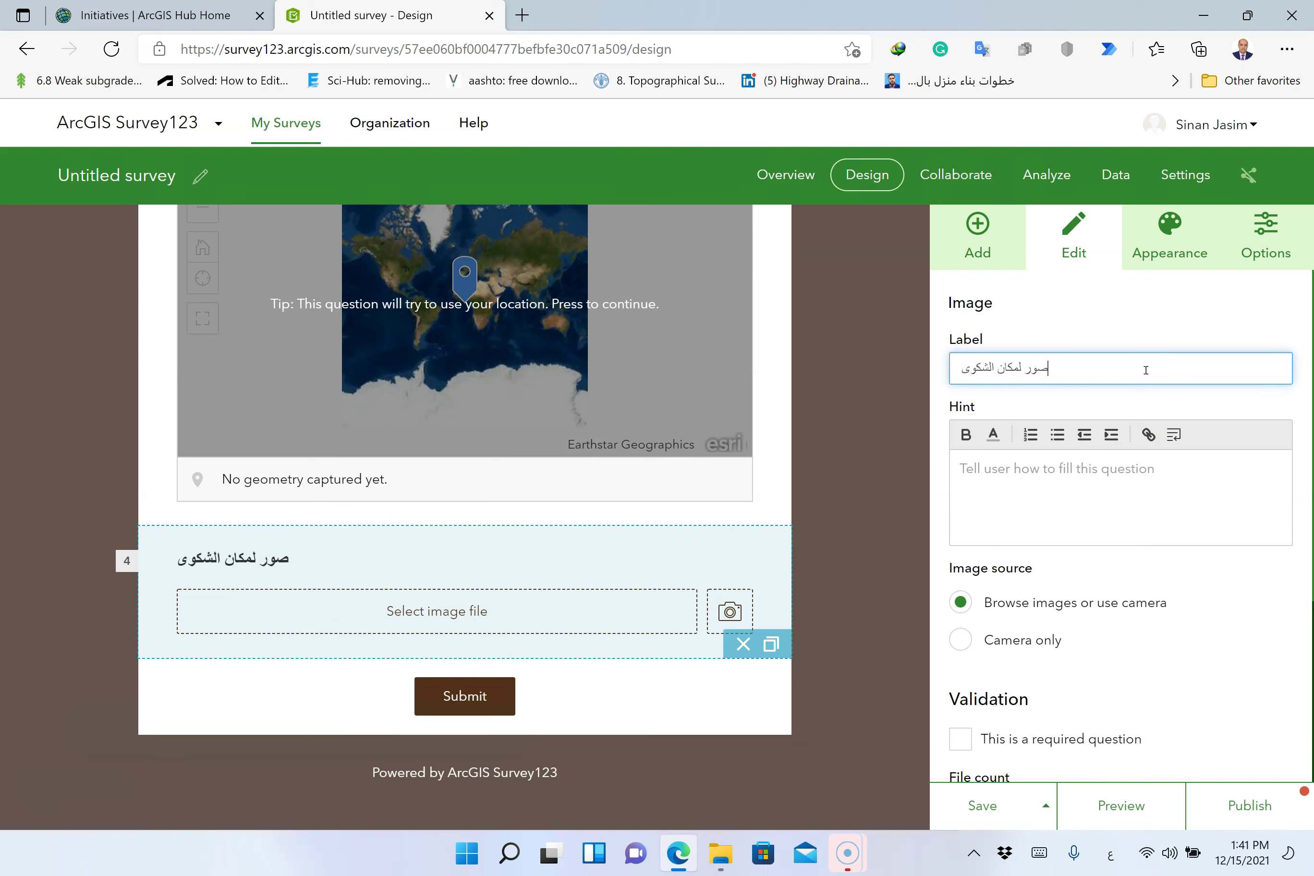
# Try the "Camera only" image source for the photo question and switch back to "Browse images or use camera"
pyautogui.click(1116, 538)
pyautogui.scroll(-3, 1112, 532)
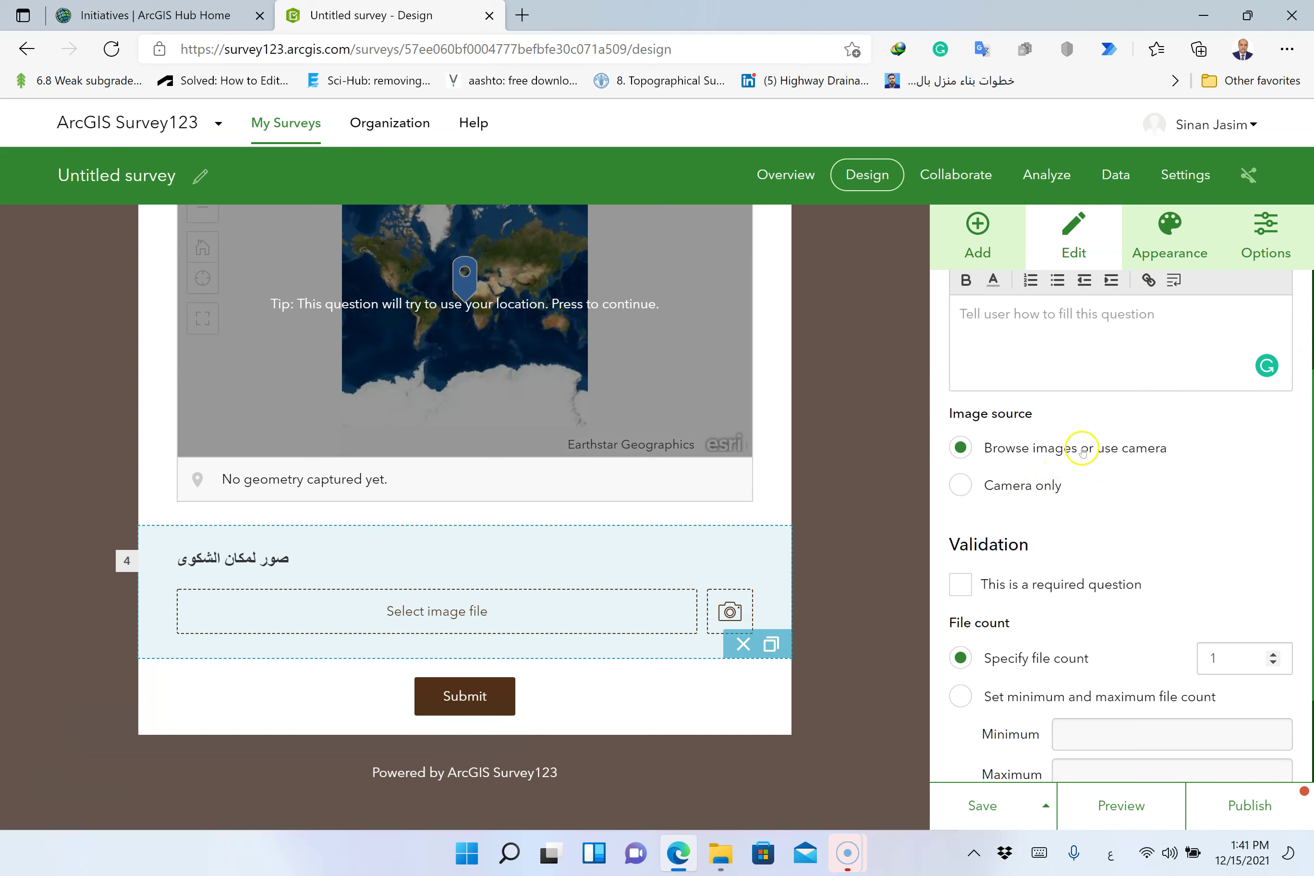
pyautogui.click(1021, 486)
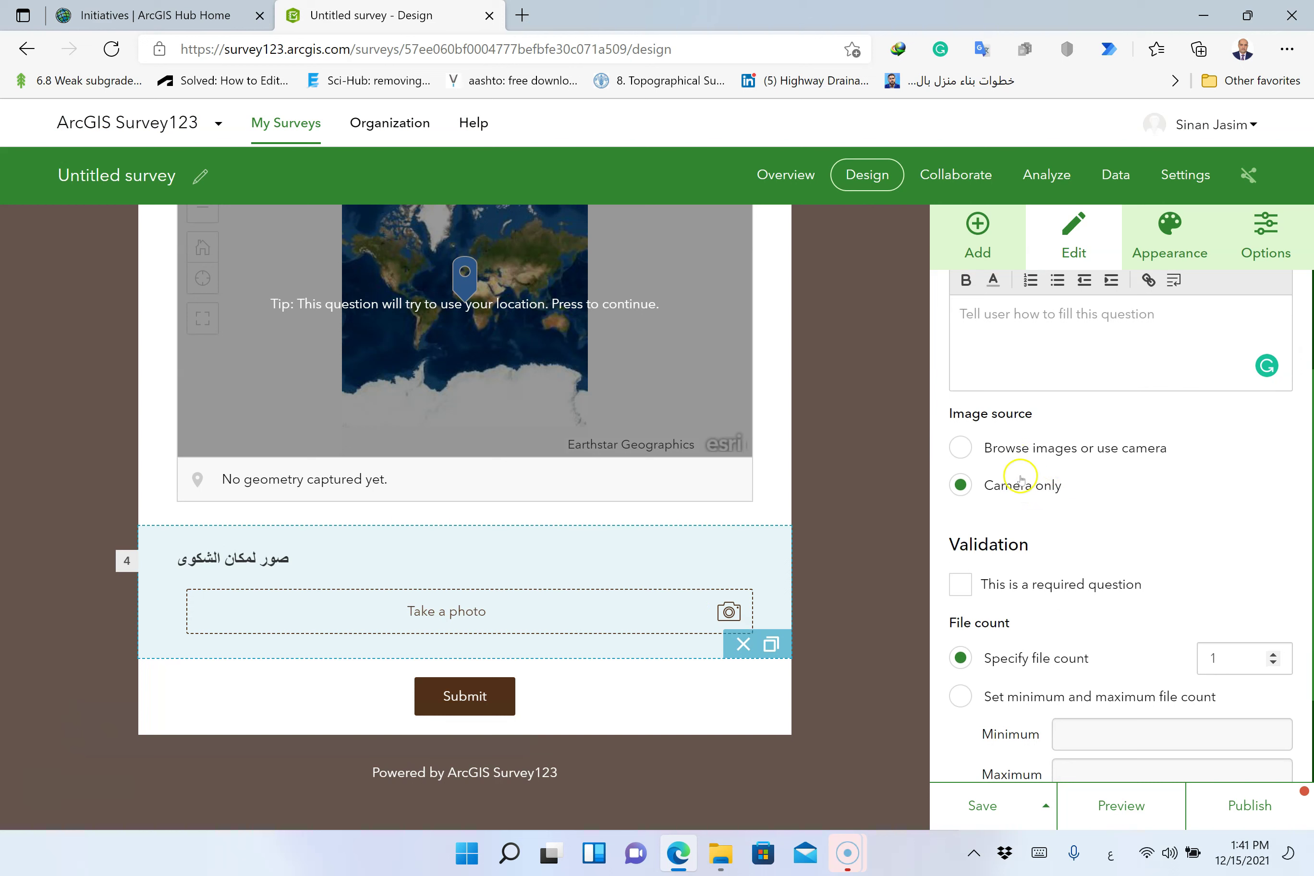
pyautogui.click(1016, 451)
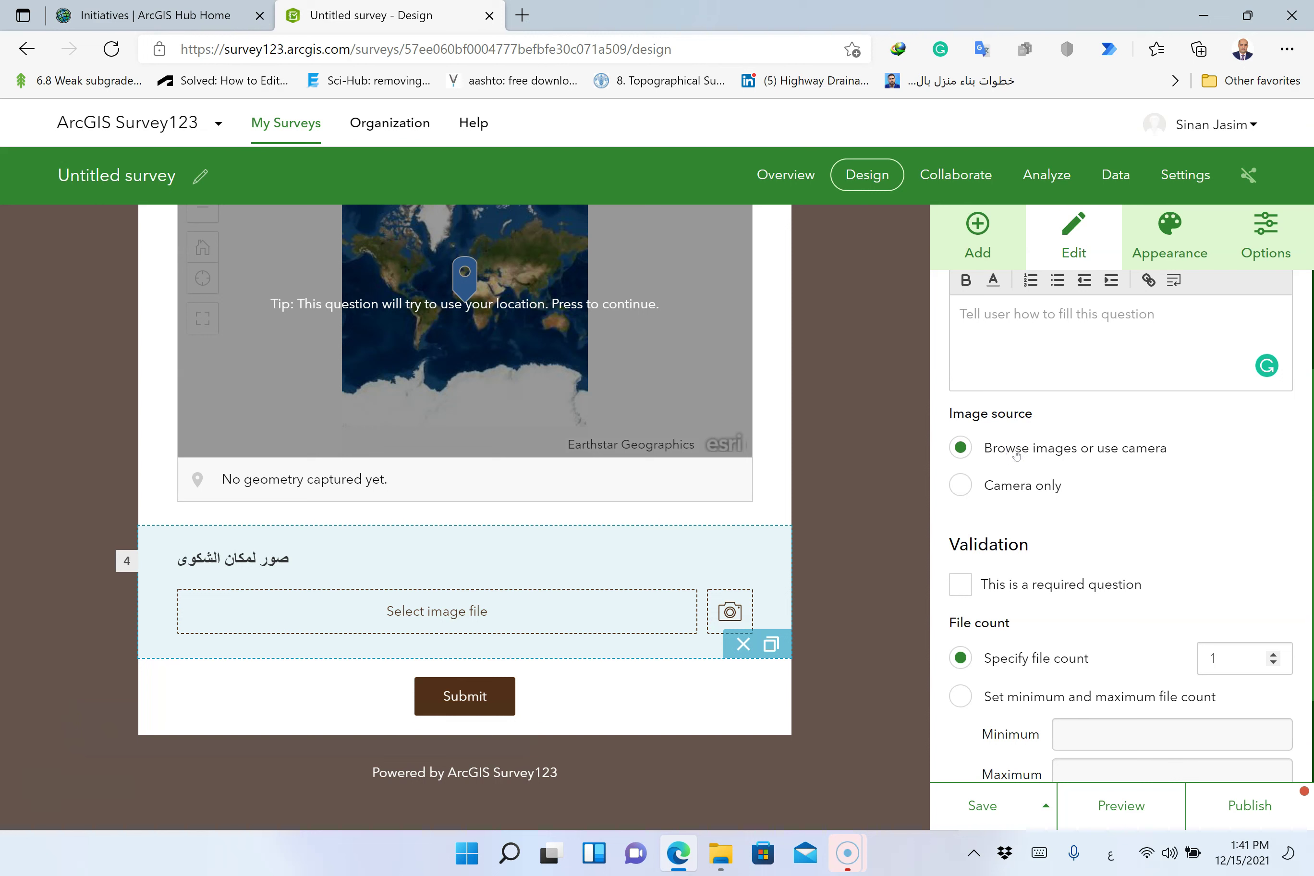
pyautogui.click(1002, 489)
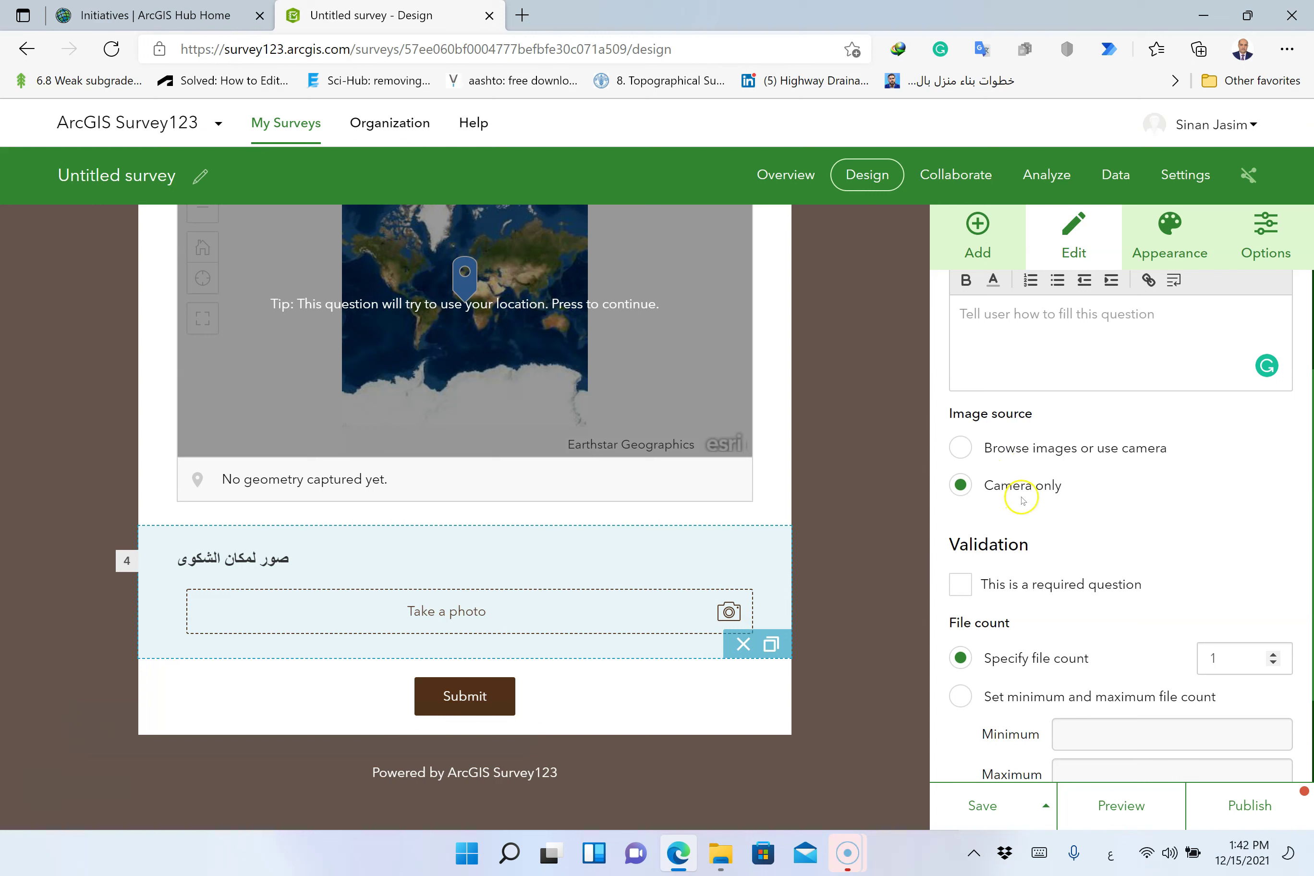
pyautogui.click(1027, 458)
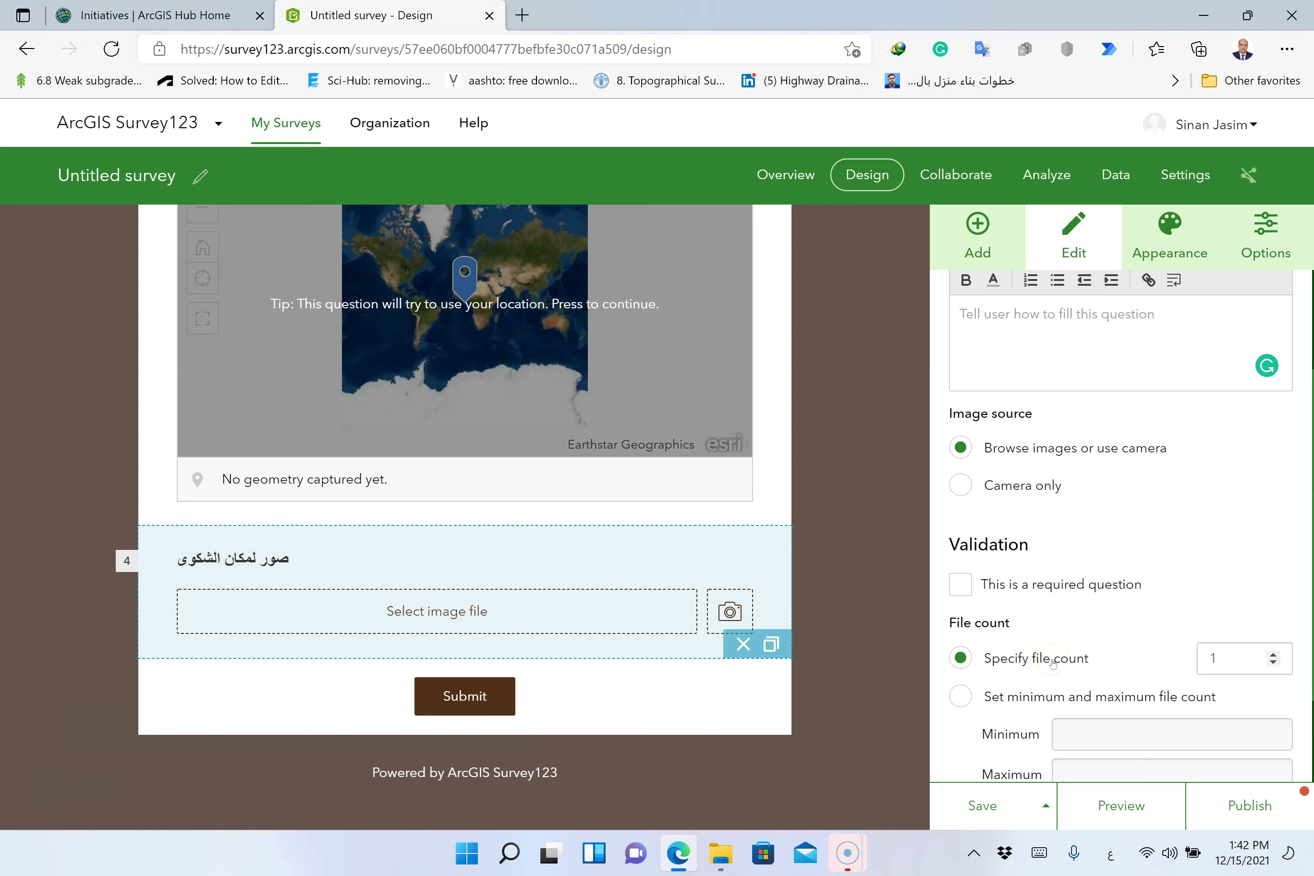
# Set the image question's file count to 2 and save the survey
pyautogui.click(1273, 653)
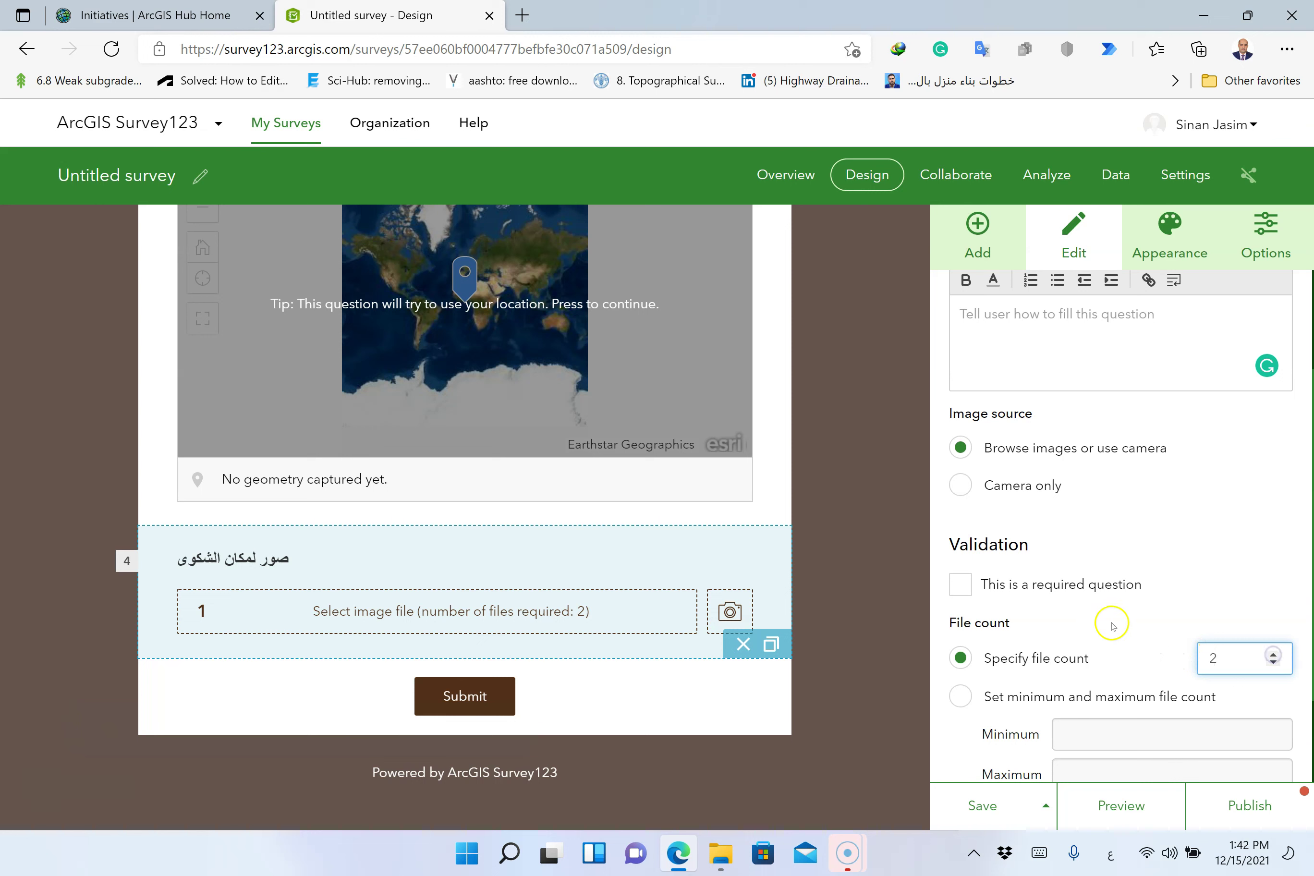
pyautogui.scroll(-1, 1112, 624)
pyautogui.scroll(-1, 1112, 624)
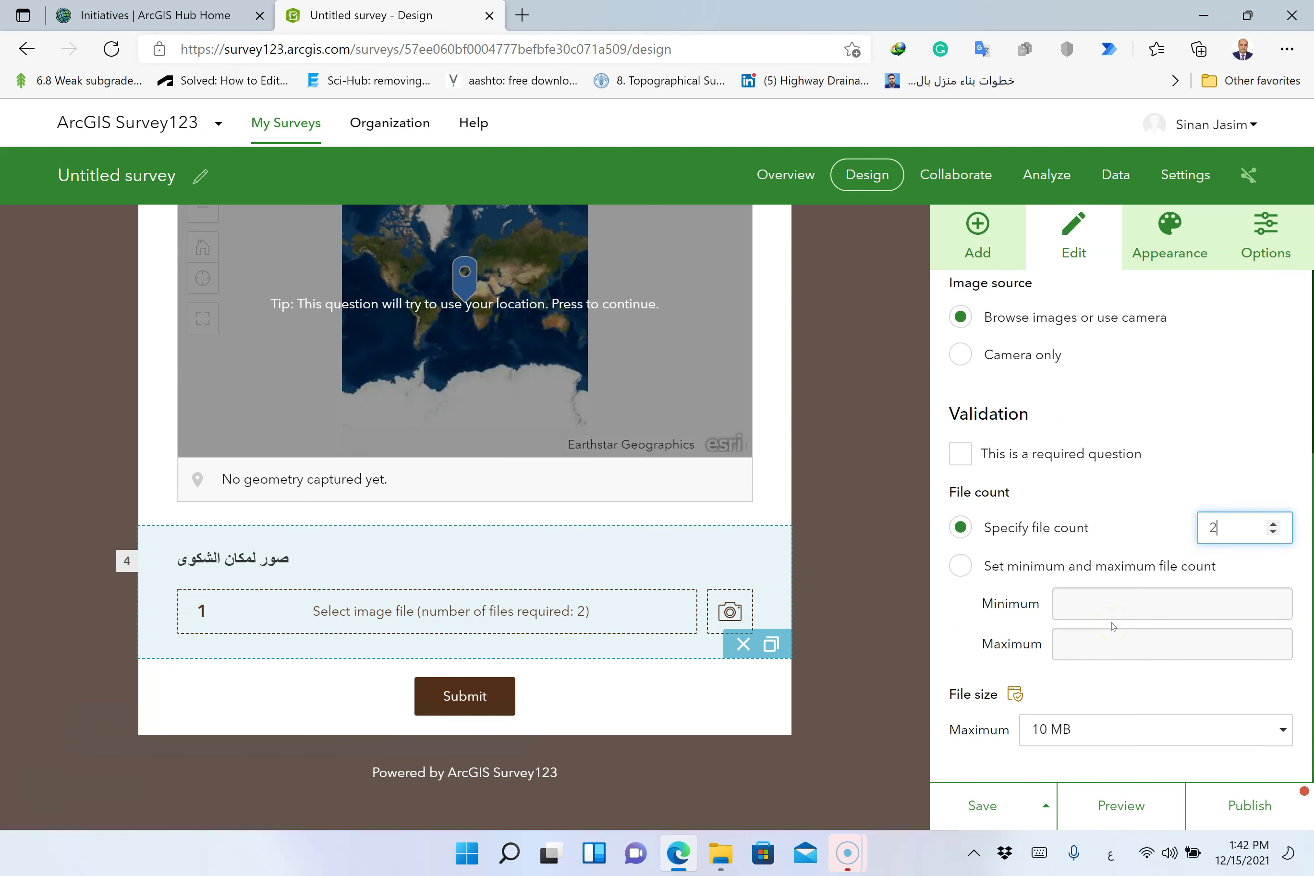
pyautogui.click(1065, 727)
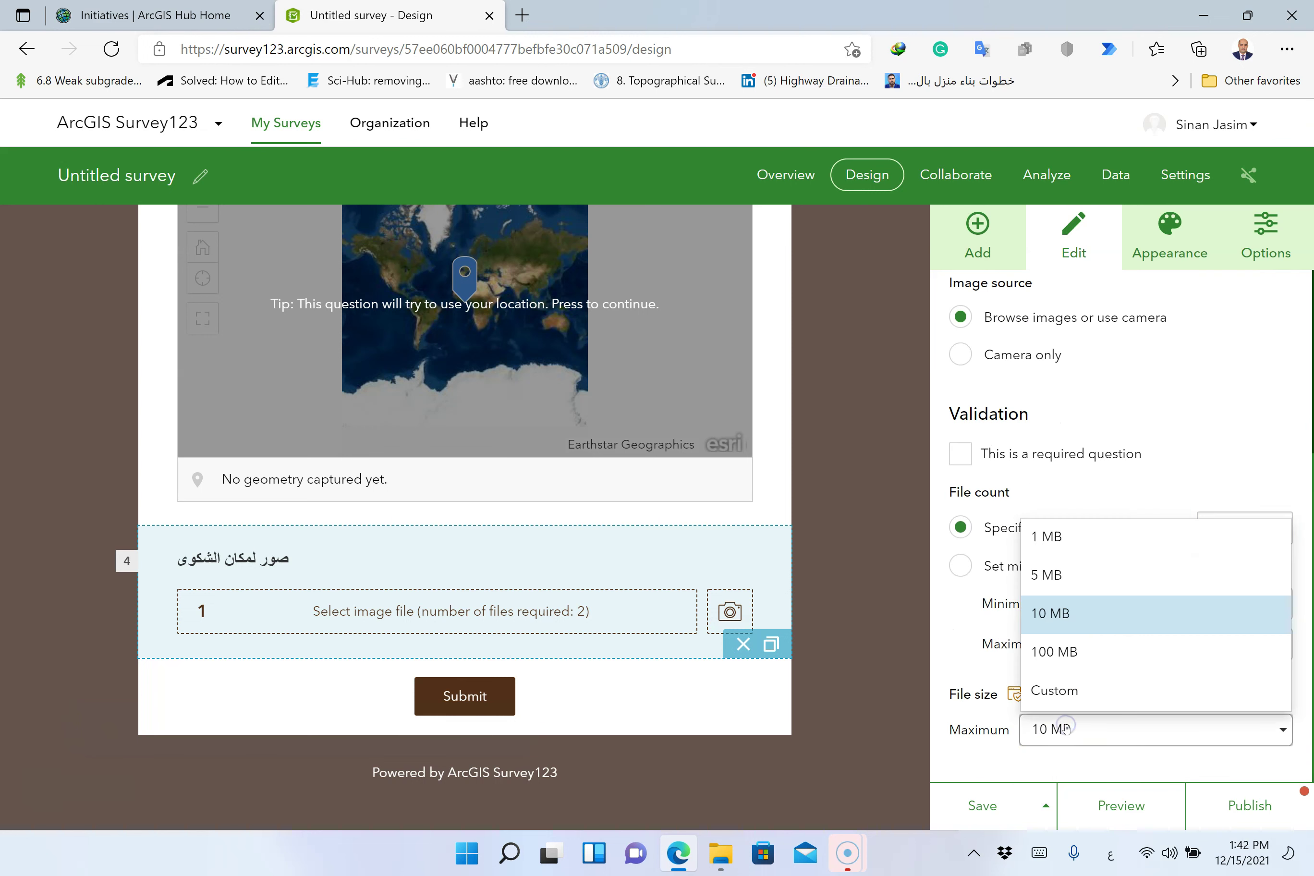
pyautogui.click(1065, 729)
pyautogui.click(1068, 729)
pyautogui.click(1078, 730)
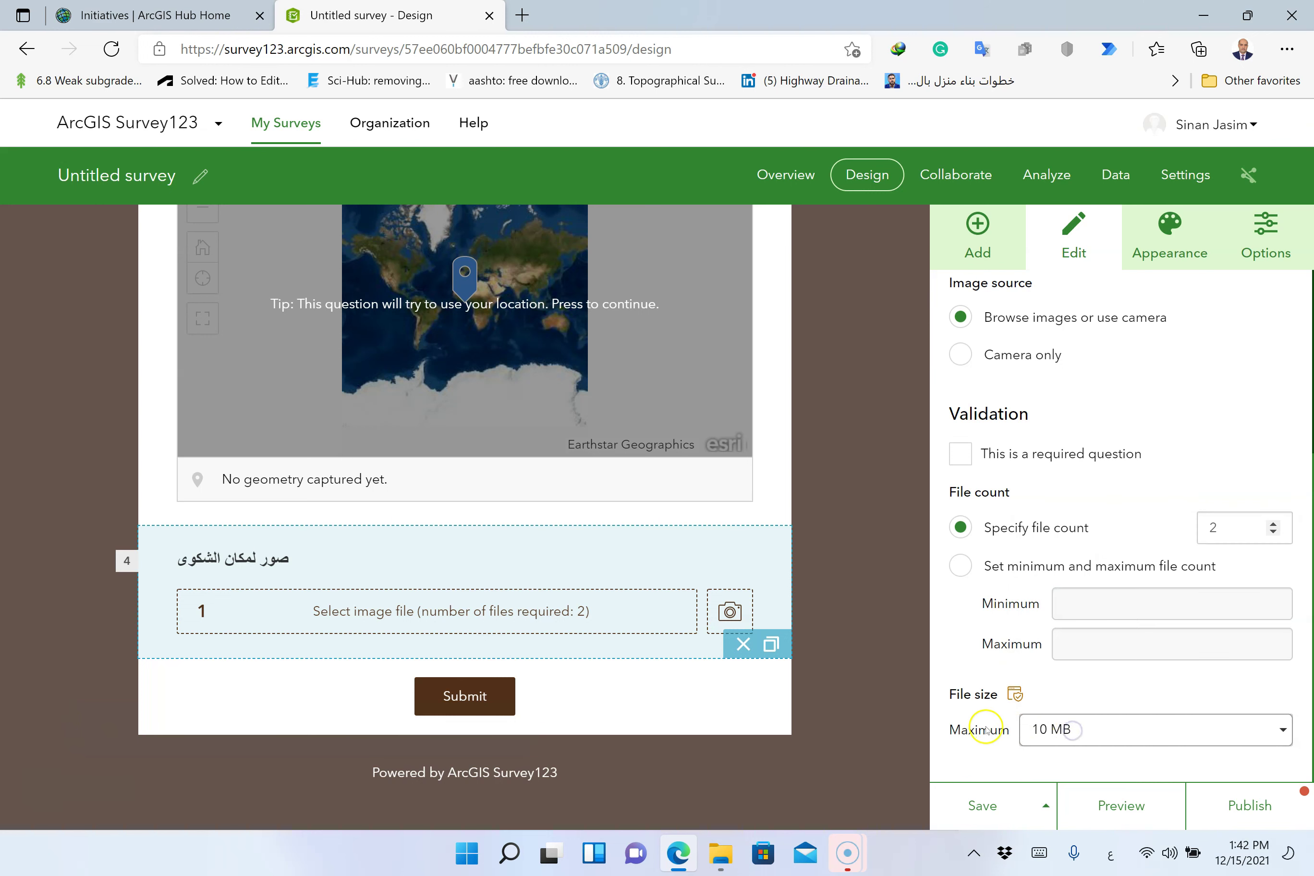
pyautogui.click(983, 806)
pyautogui.scroll(8, 777, 362)
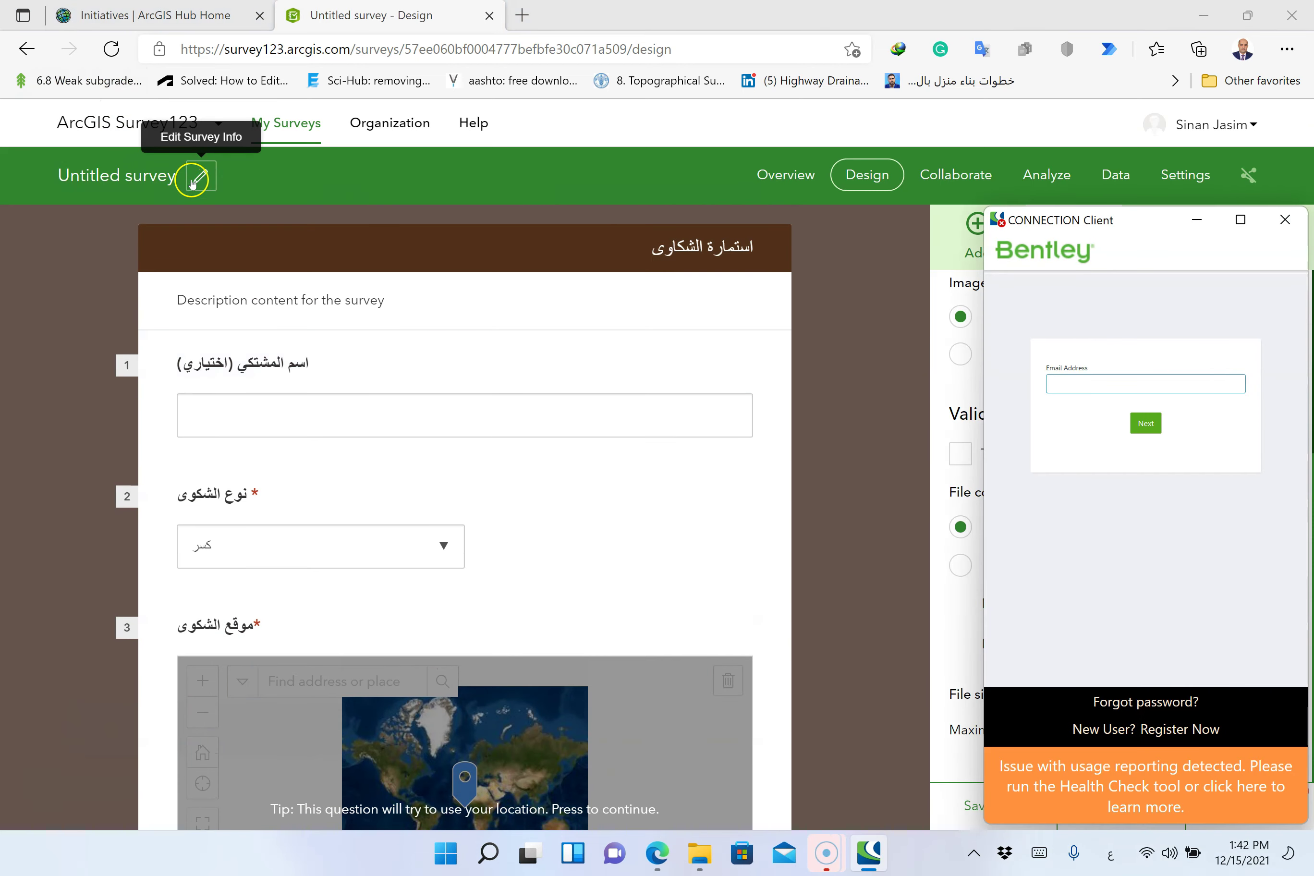
pyautogui.click(586, 247)
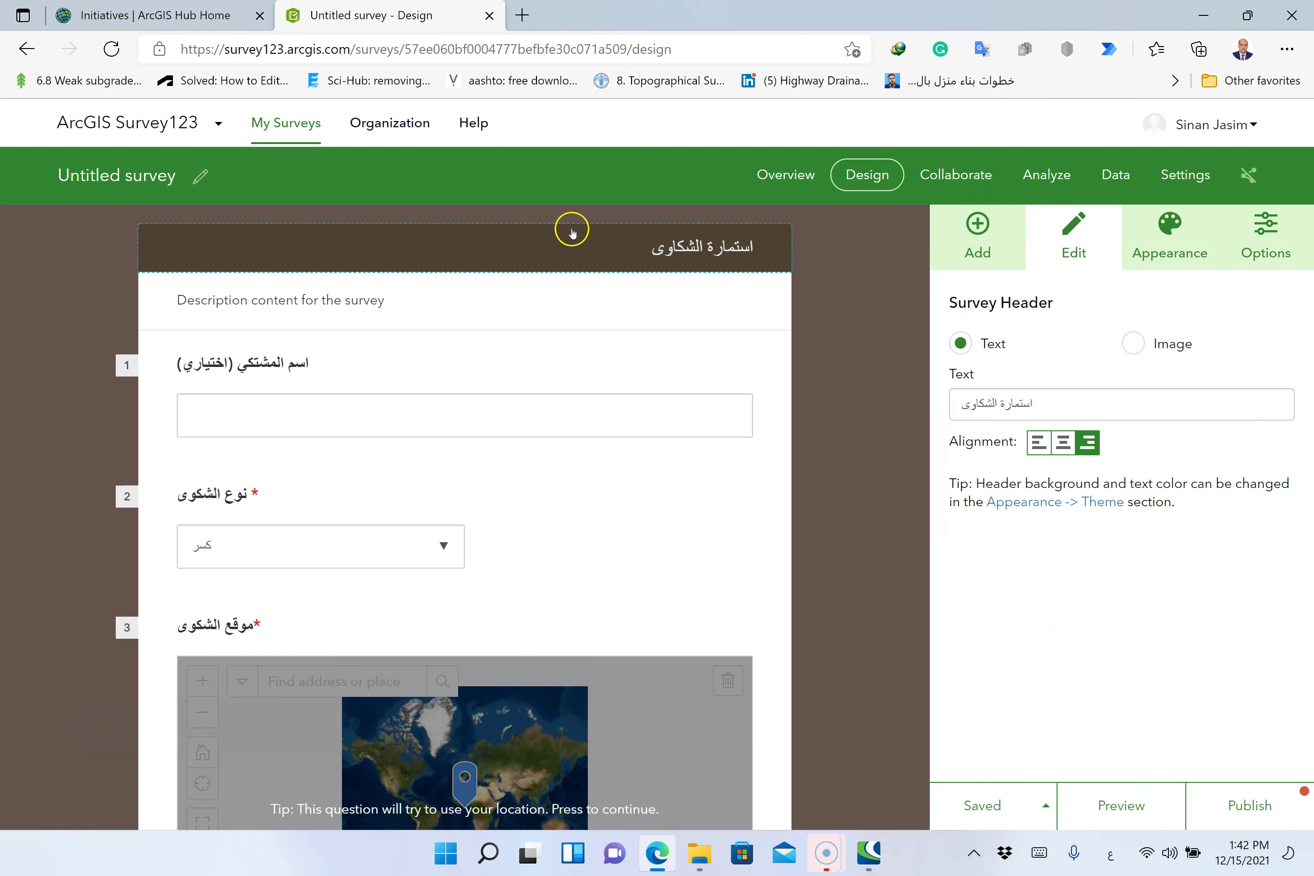
pyautogui.click(1078, 395)
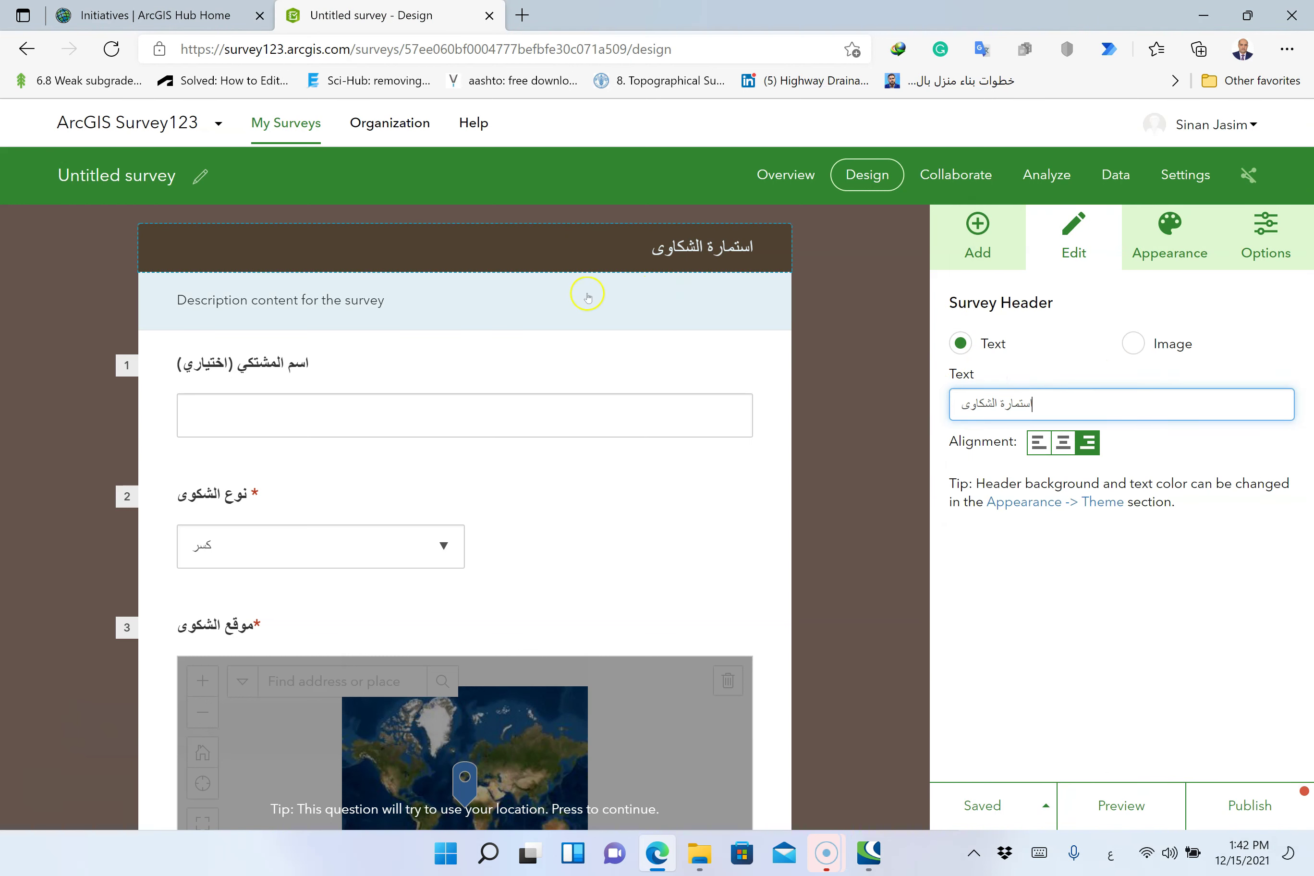
pyautogui.click(344, 321)
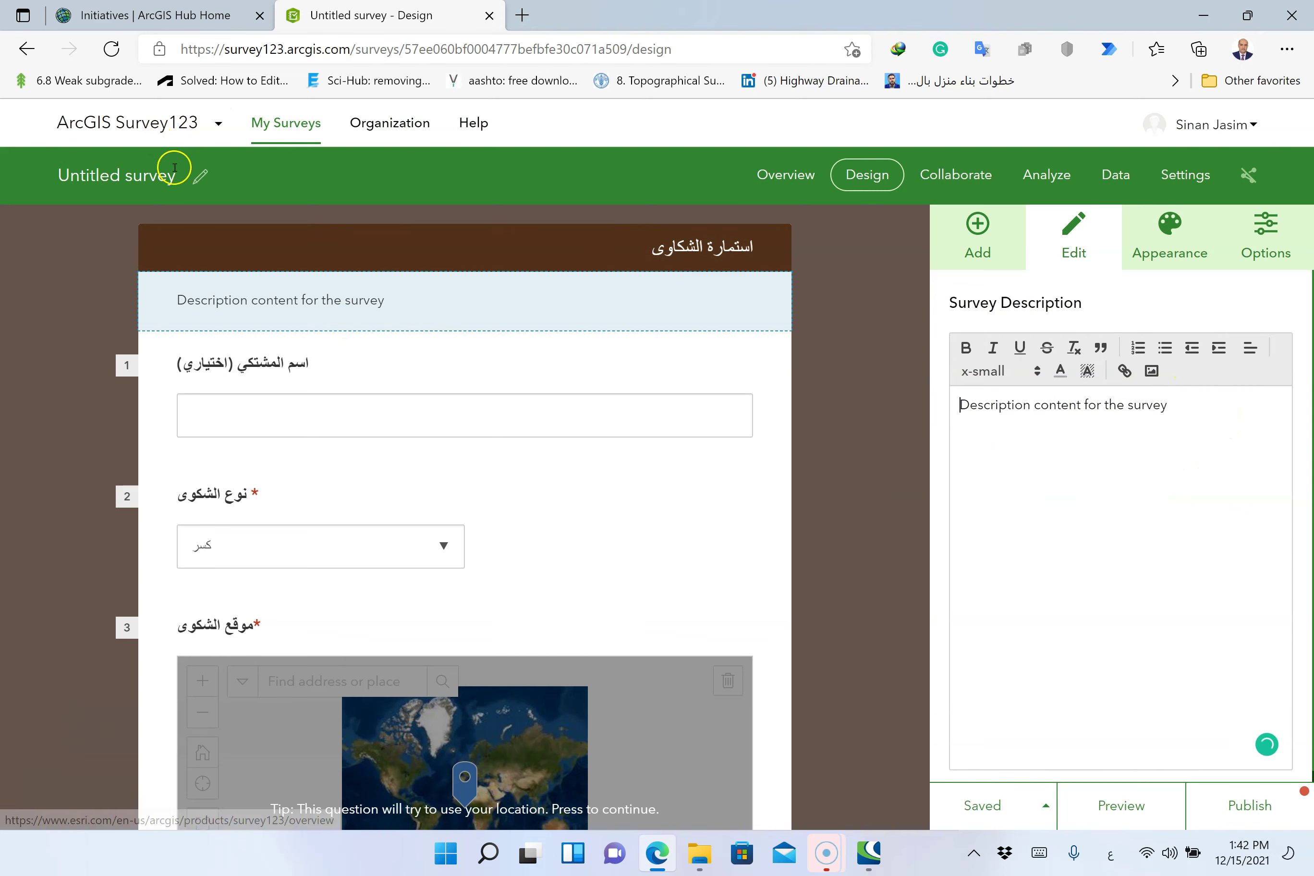
# Rename the survey to "الشكاوى والمقترحات ماء نينوى" and publish it
pyautogui.click(124, 185)
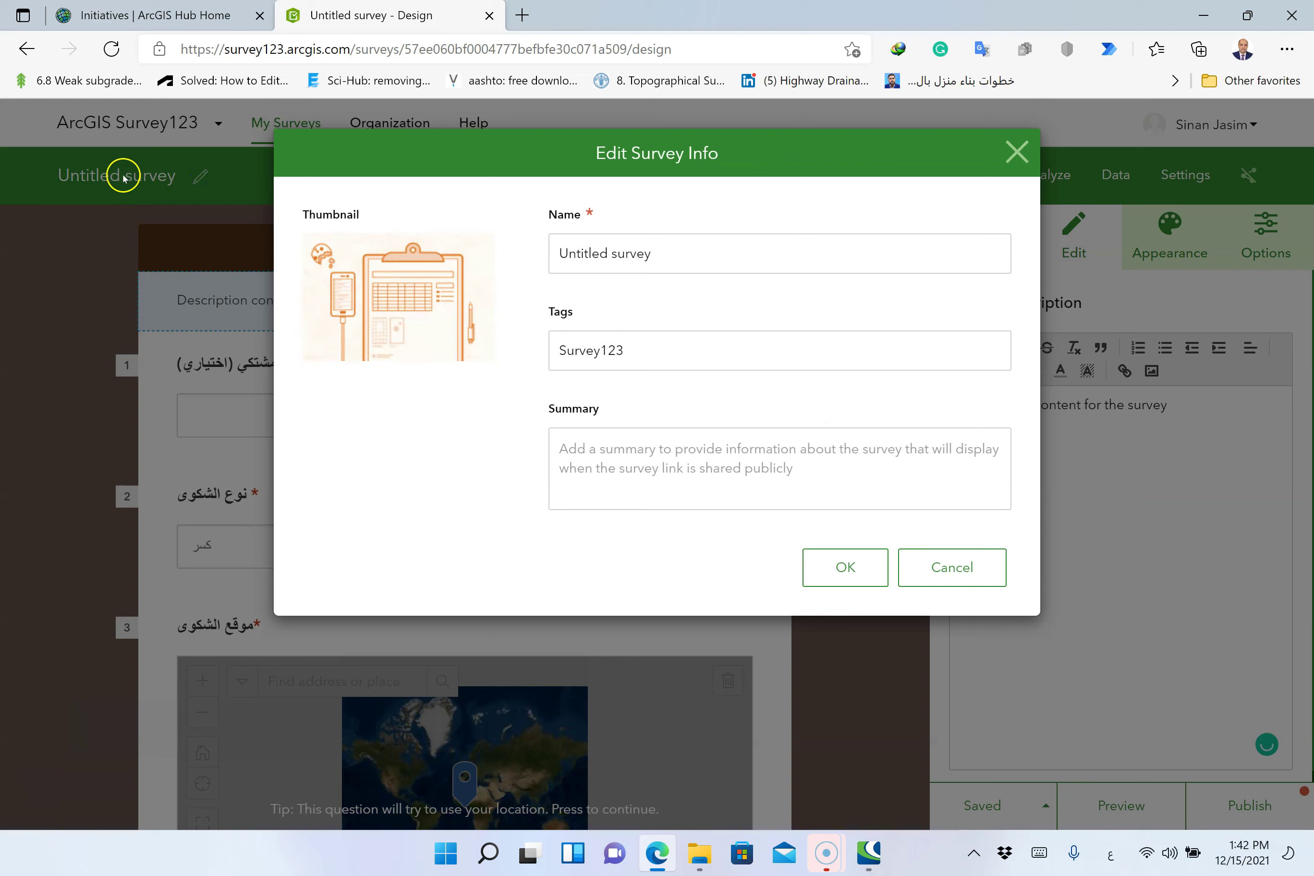
pyautogui.moveTo(704, 254); pyautogui.dragTo(541, 249)
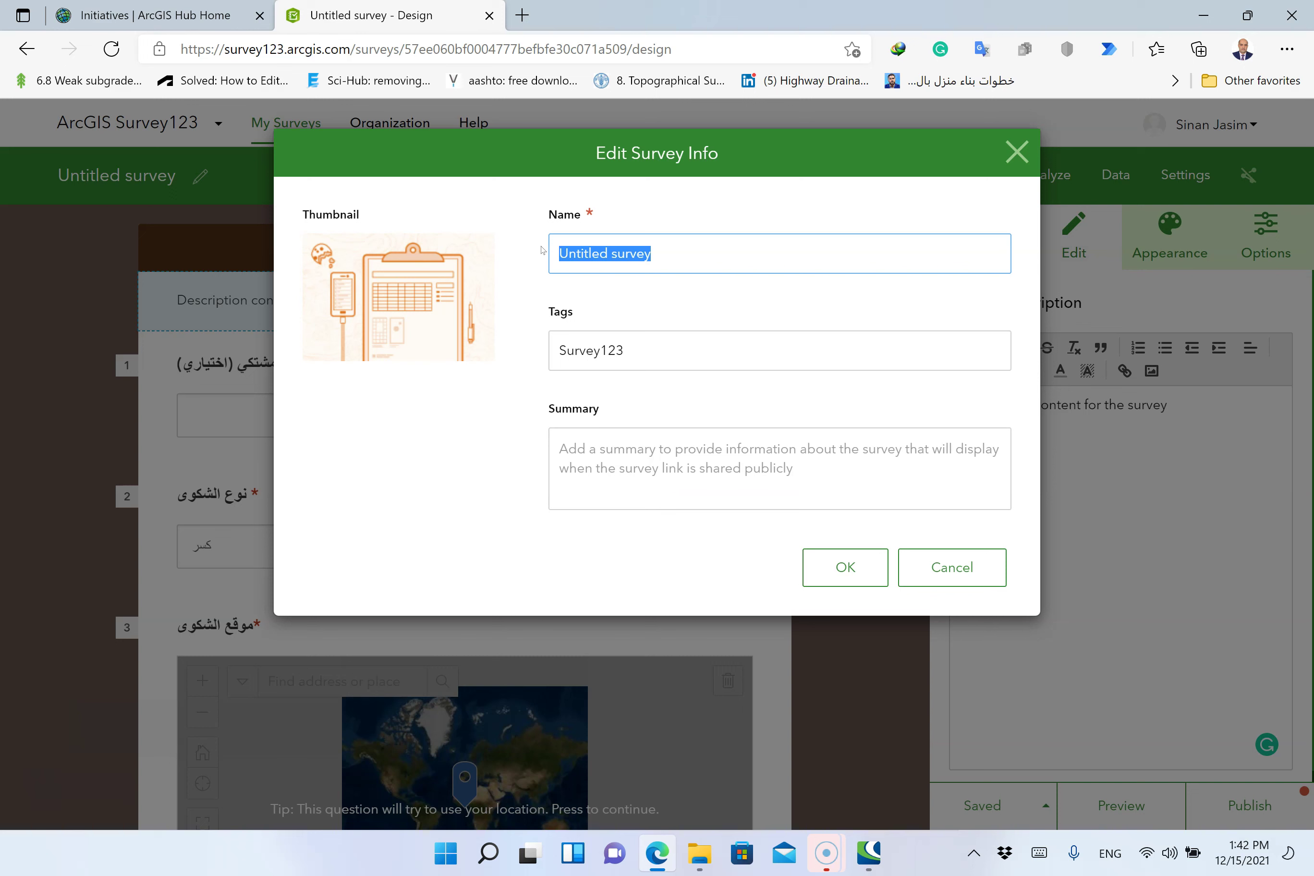
pyautogui.write('S')
pyautogui.press('BackSpace')
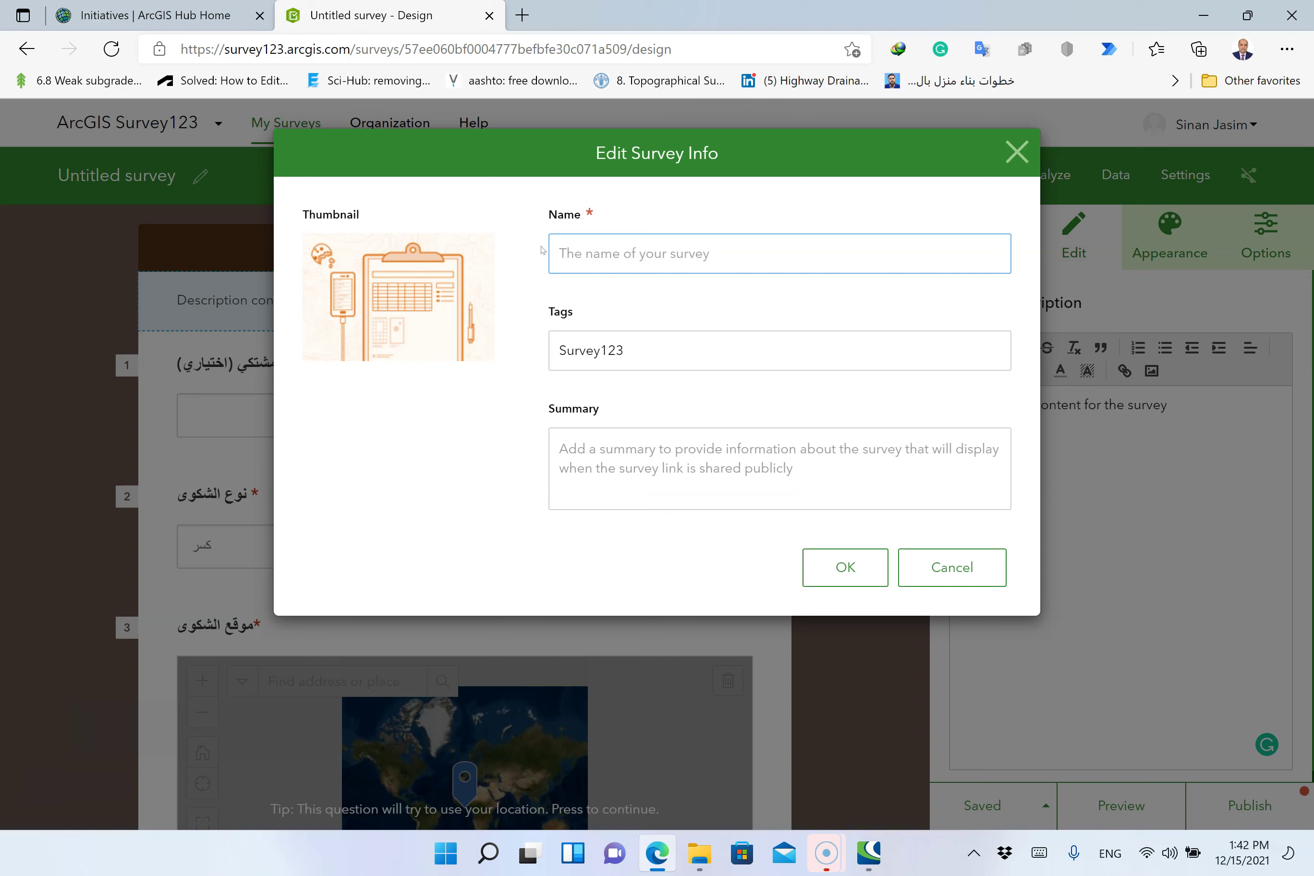
pyautogui.write('الشكوى')
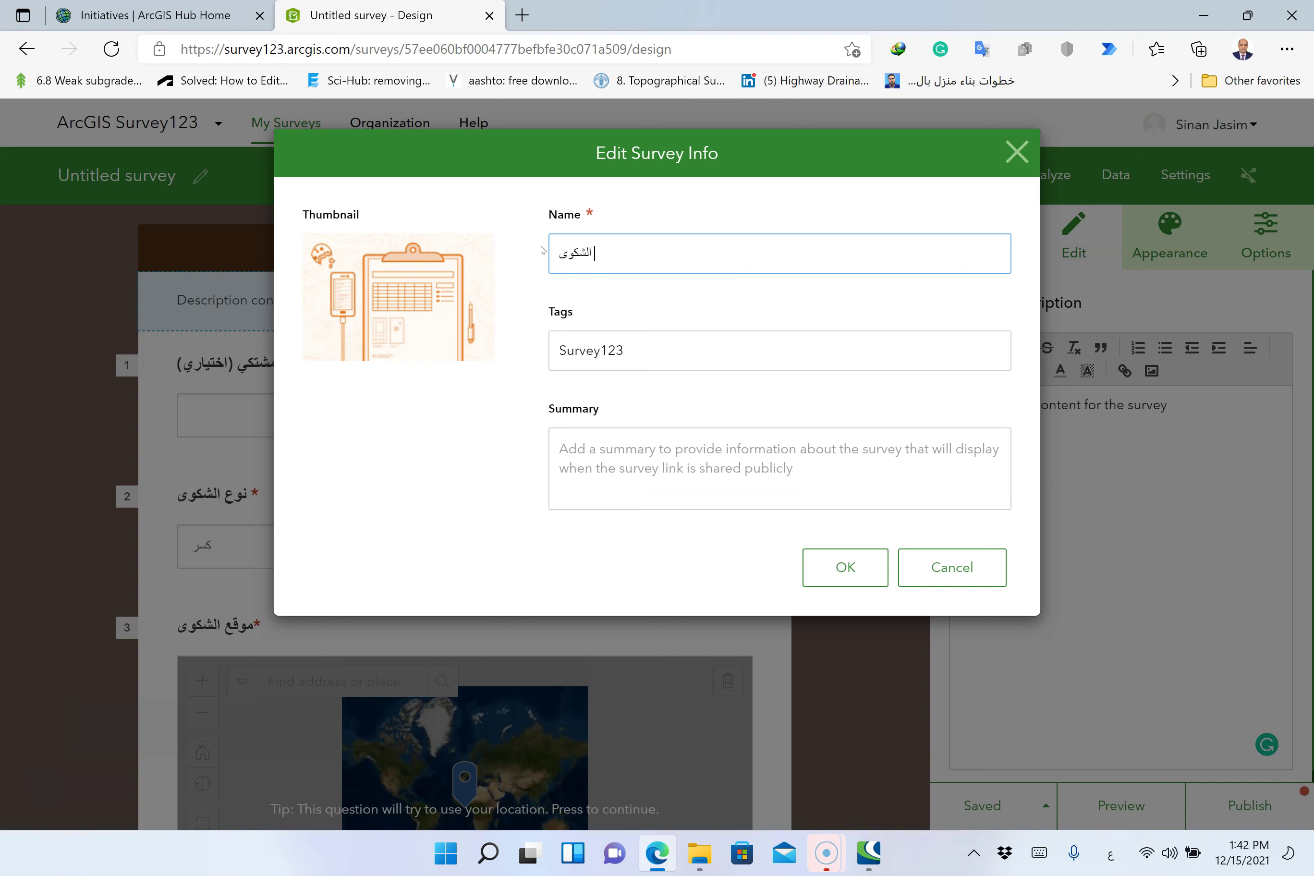
pyautogui.write('كاو')
pyautogui.write('ى')
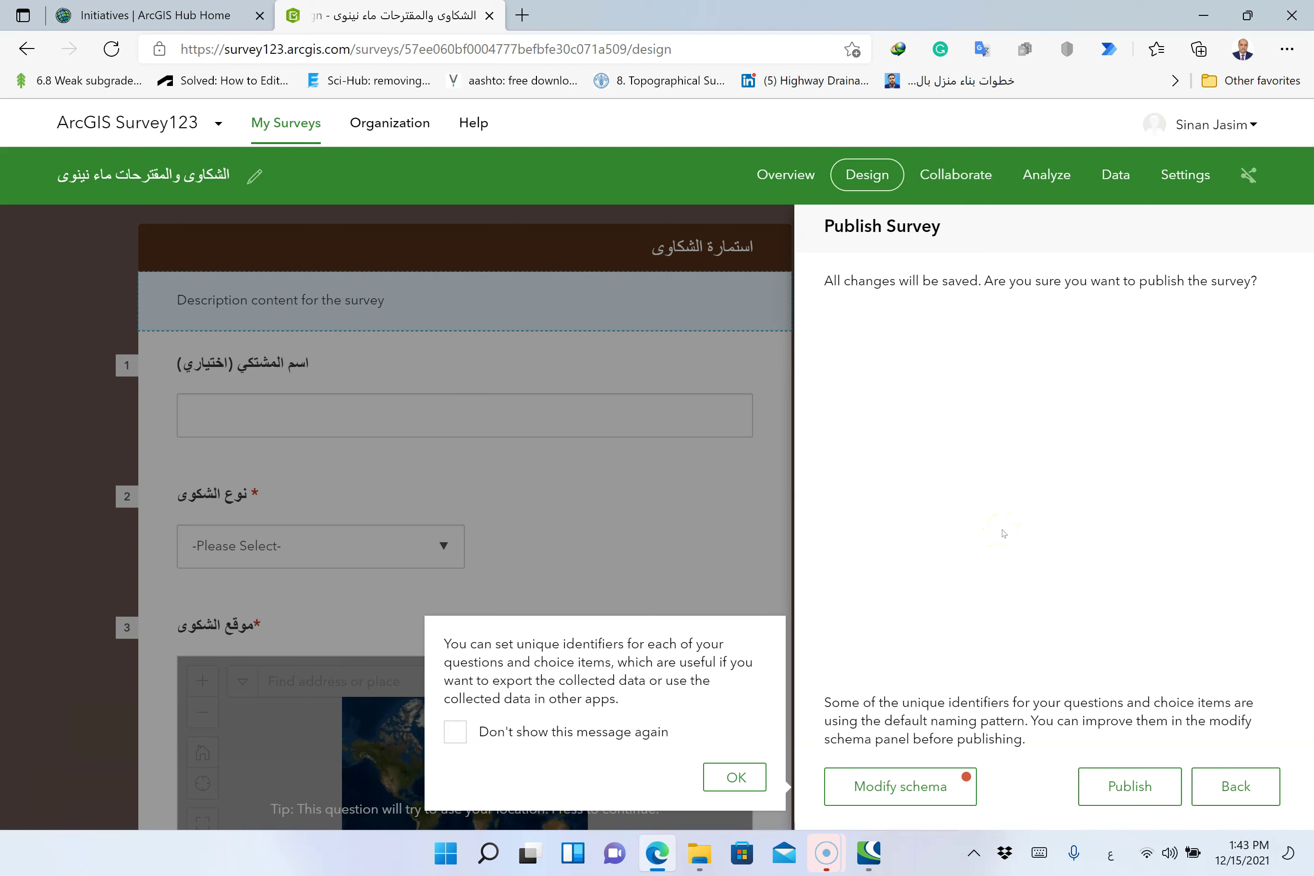
pyautogui.click(1130, 786)
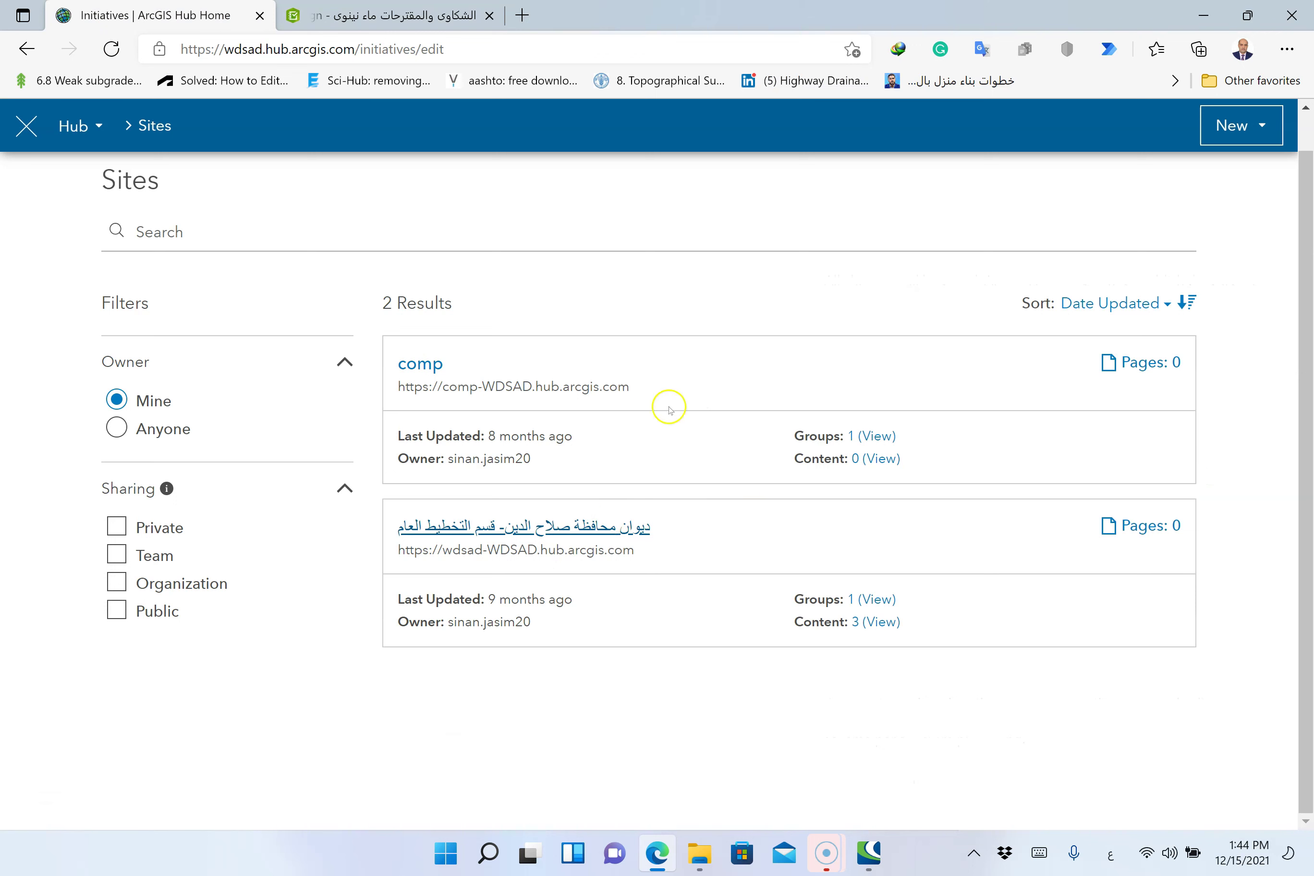
# Close the Sites management page in ArcGIS Hub and return to the published survey in Survey123
pyautogui.scroll(1, 385, 259)
pyautogui.click(31, 125)
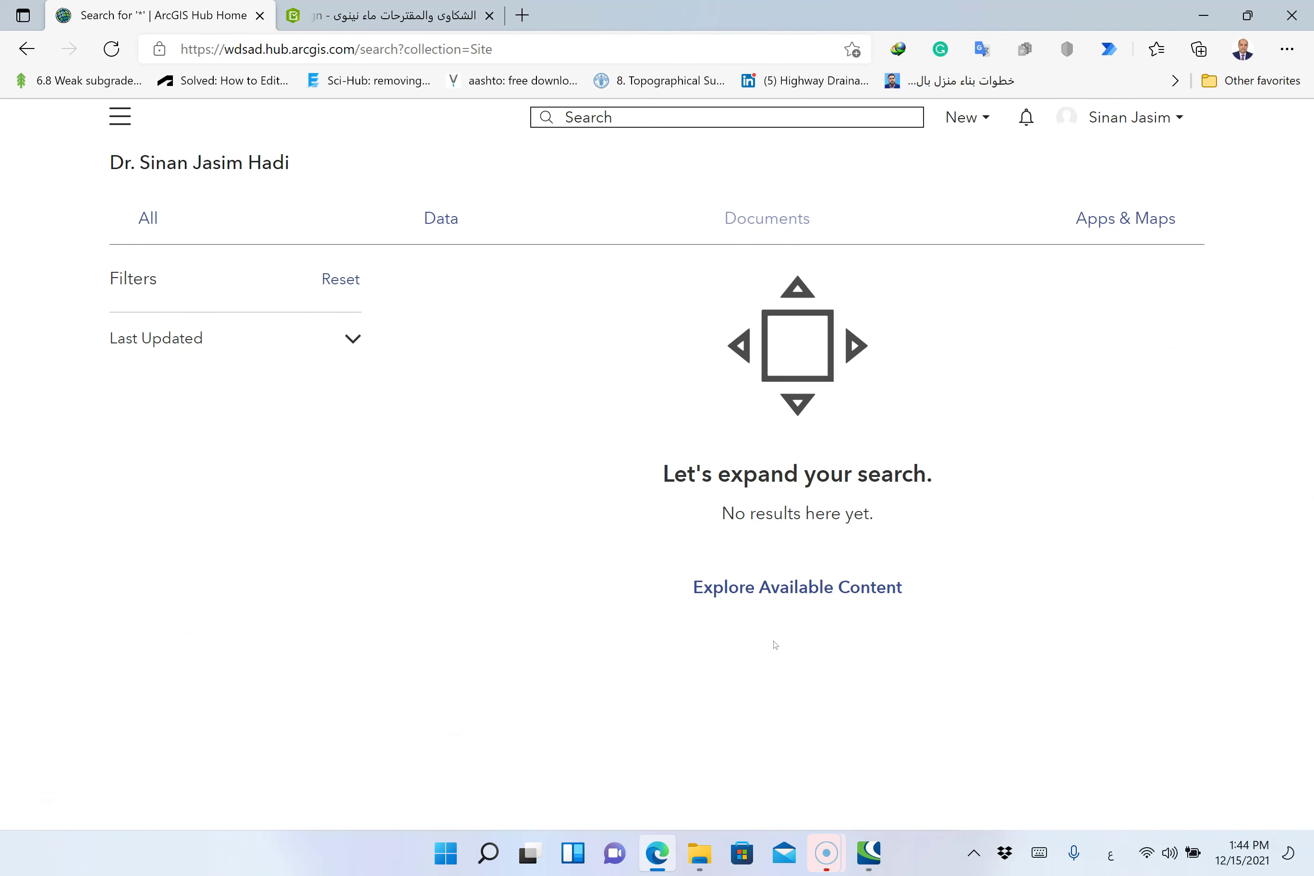
pyautogui.hotkey('ctrl', 'Tab')
pyautogui.click(1206, 385)
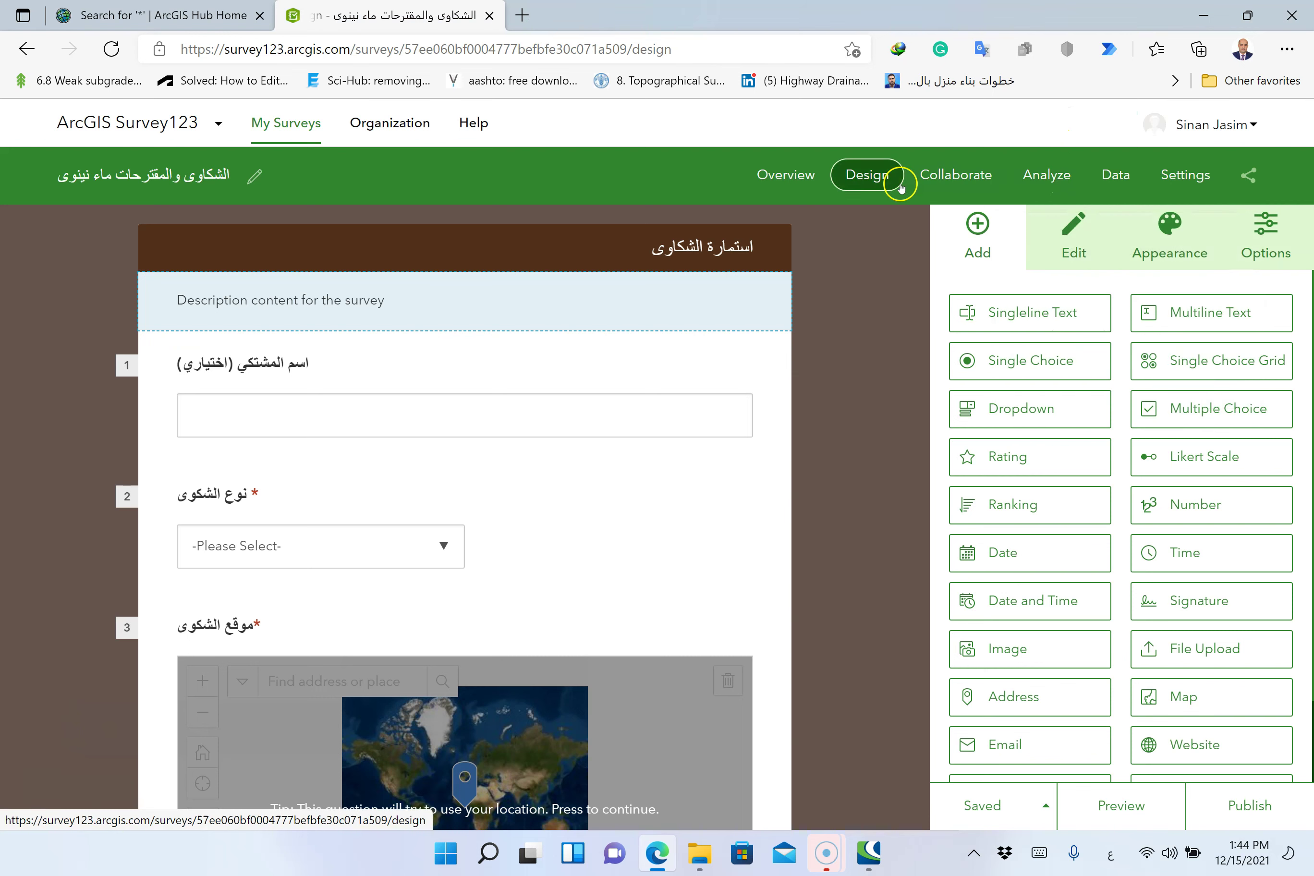
# Open the survey's overview and display its share link and QR code
pyautogui.click(1249, 175)
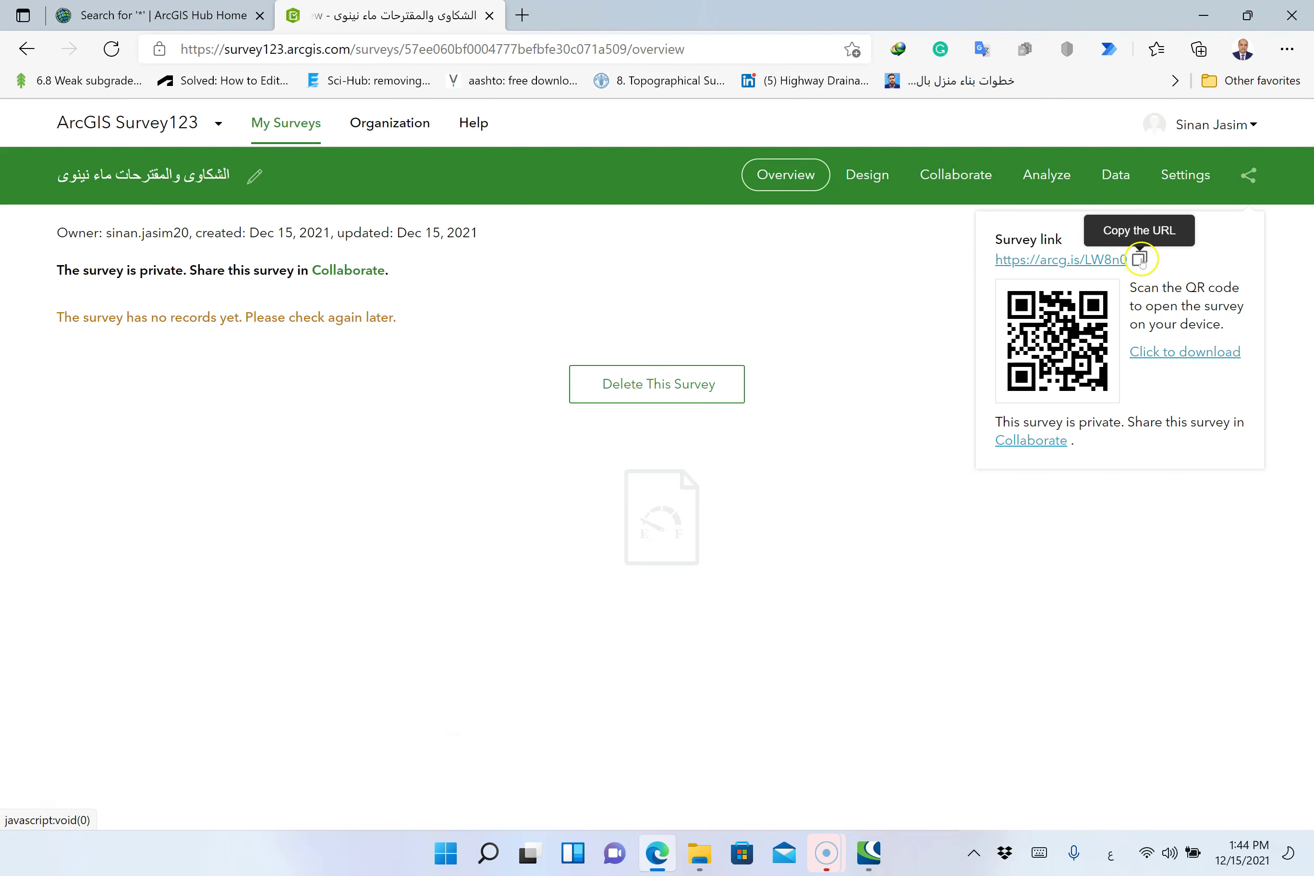
pyautogui.rightClick(1080, 261)
pyautogui.click(878, 292)
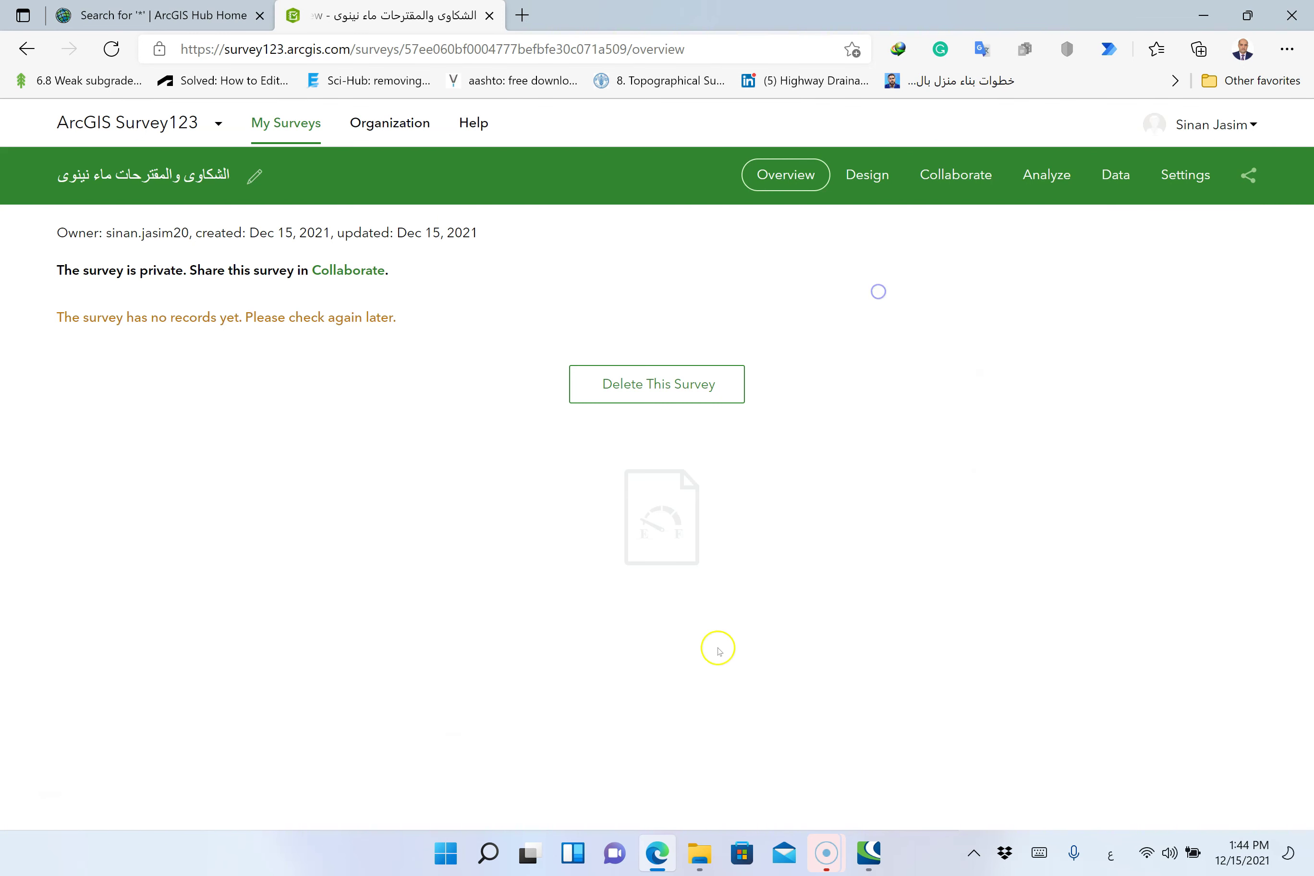
pyautogui.rightClick(656, 854)
pyautogui.click(224, 276)
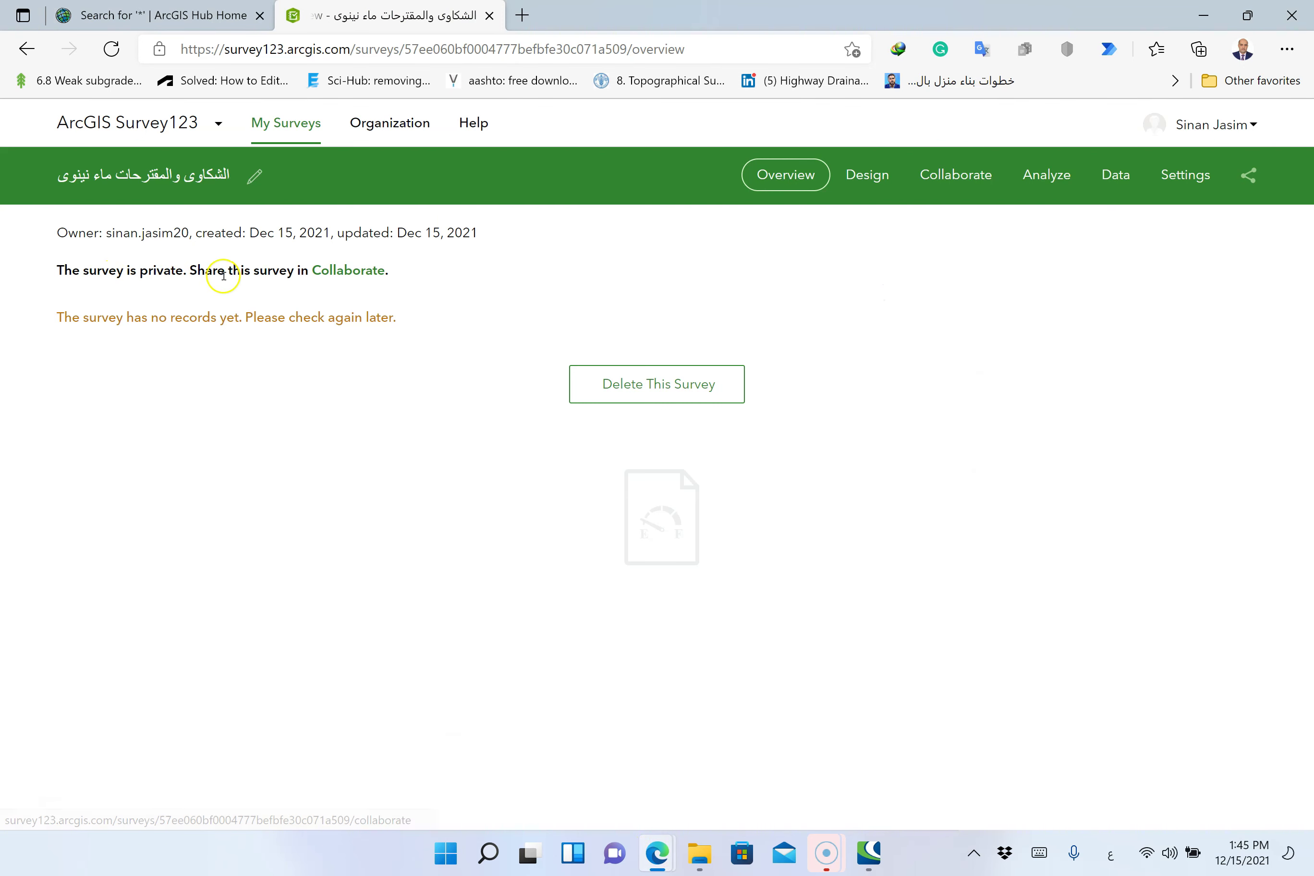
# Allow Everyone (public) to submit to the survey in its collaboration settings and save the sharing change
pyautogui.click(342, 270)
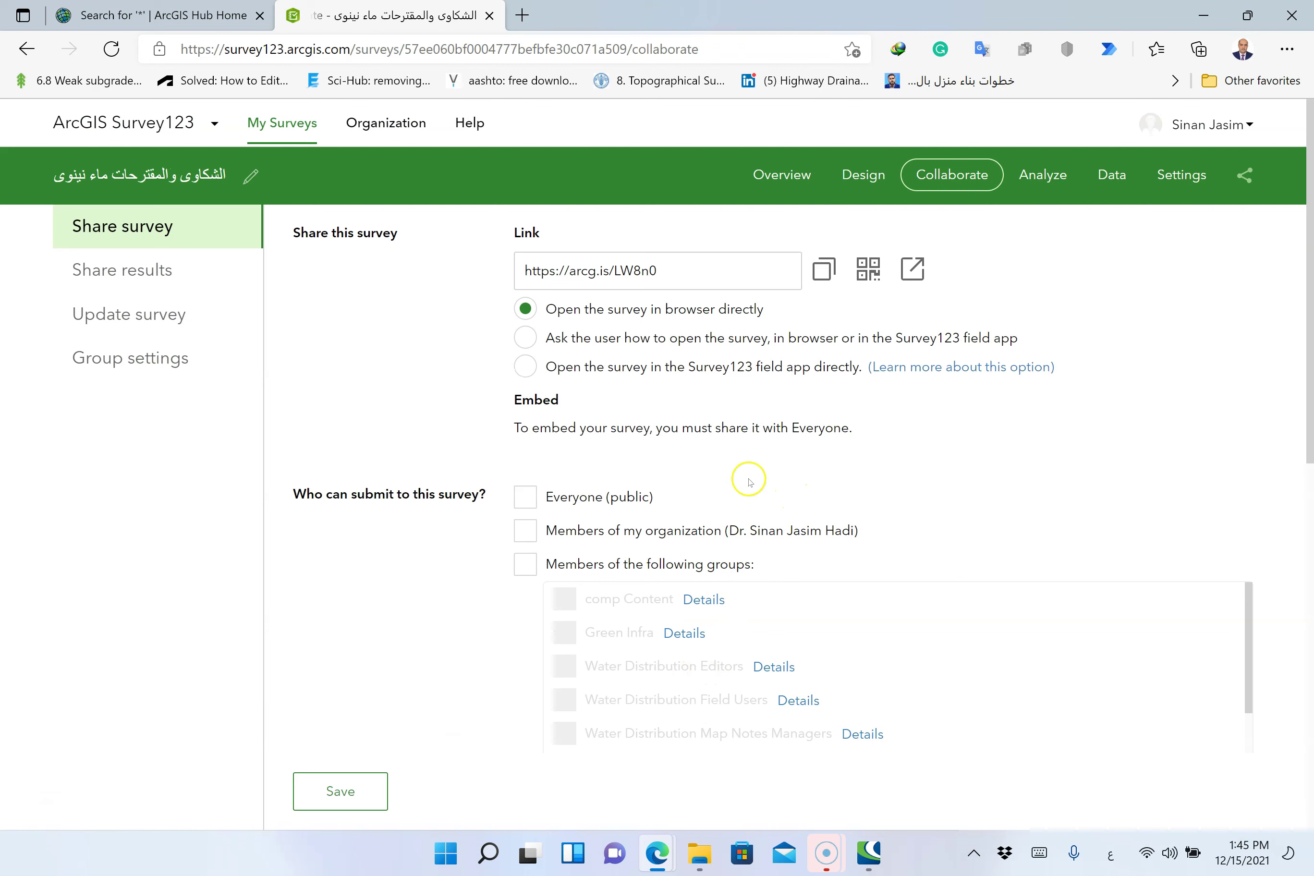
pyautogui.click(526, 496)
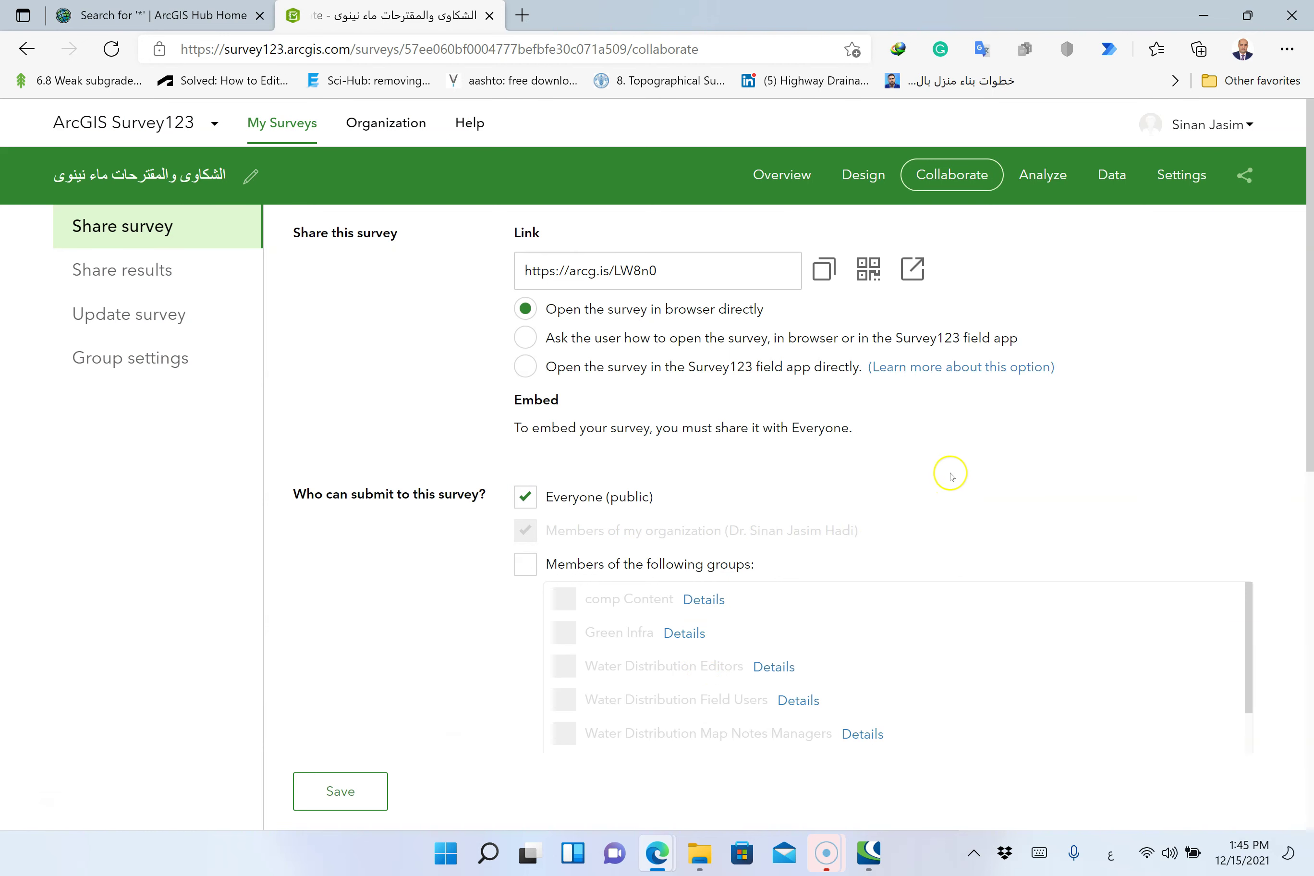
pyautogui.scroll(-10, 947, 475)
pyautogui.click(340, 791)
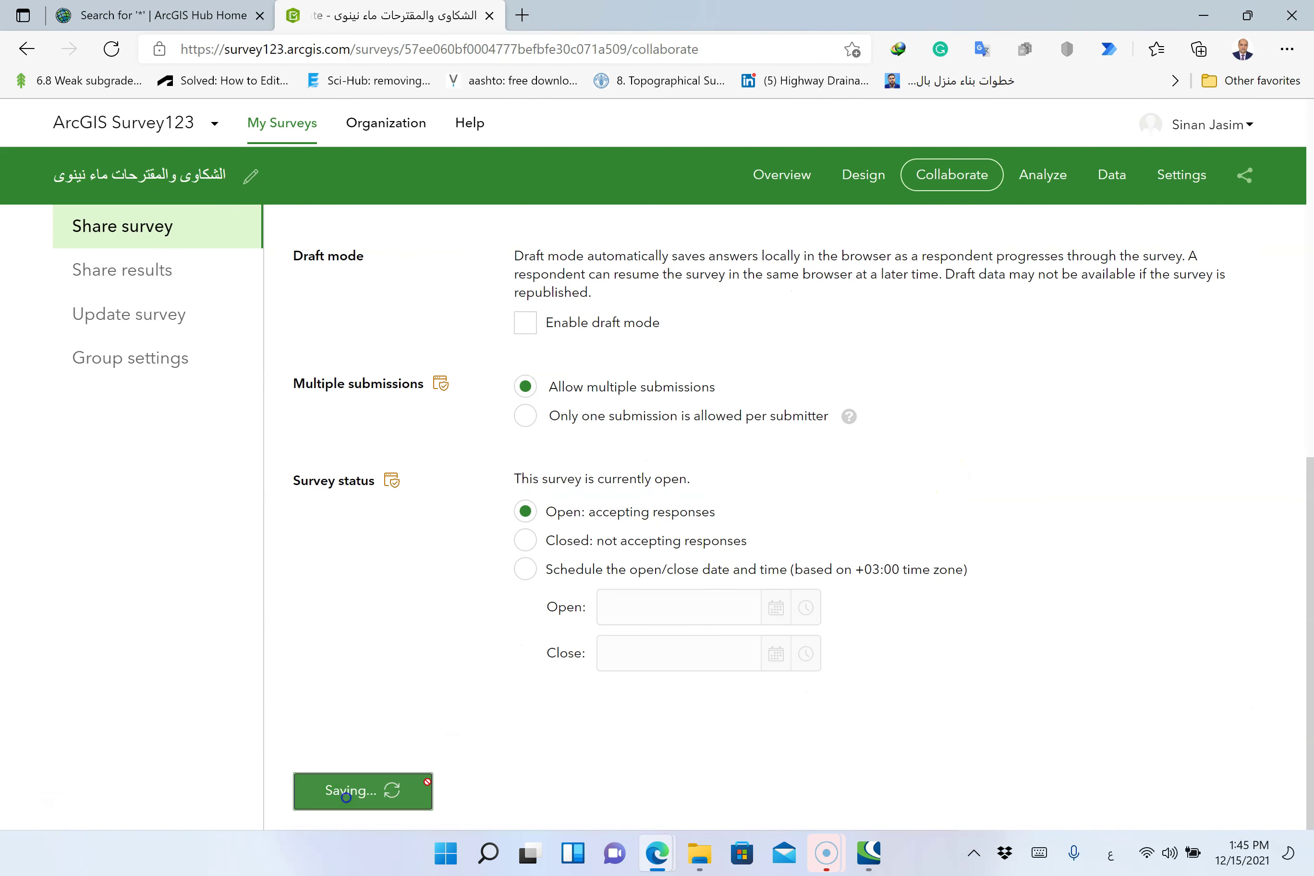
# Copy the survey's share link and open it in a new InPrivate browser window
pyautogui.scroll(9, 1068, 479)
pyautogui.scroll(2, 1071, 480)
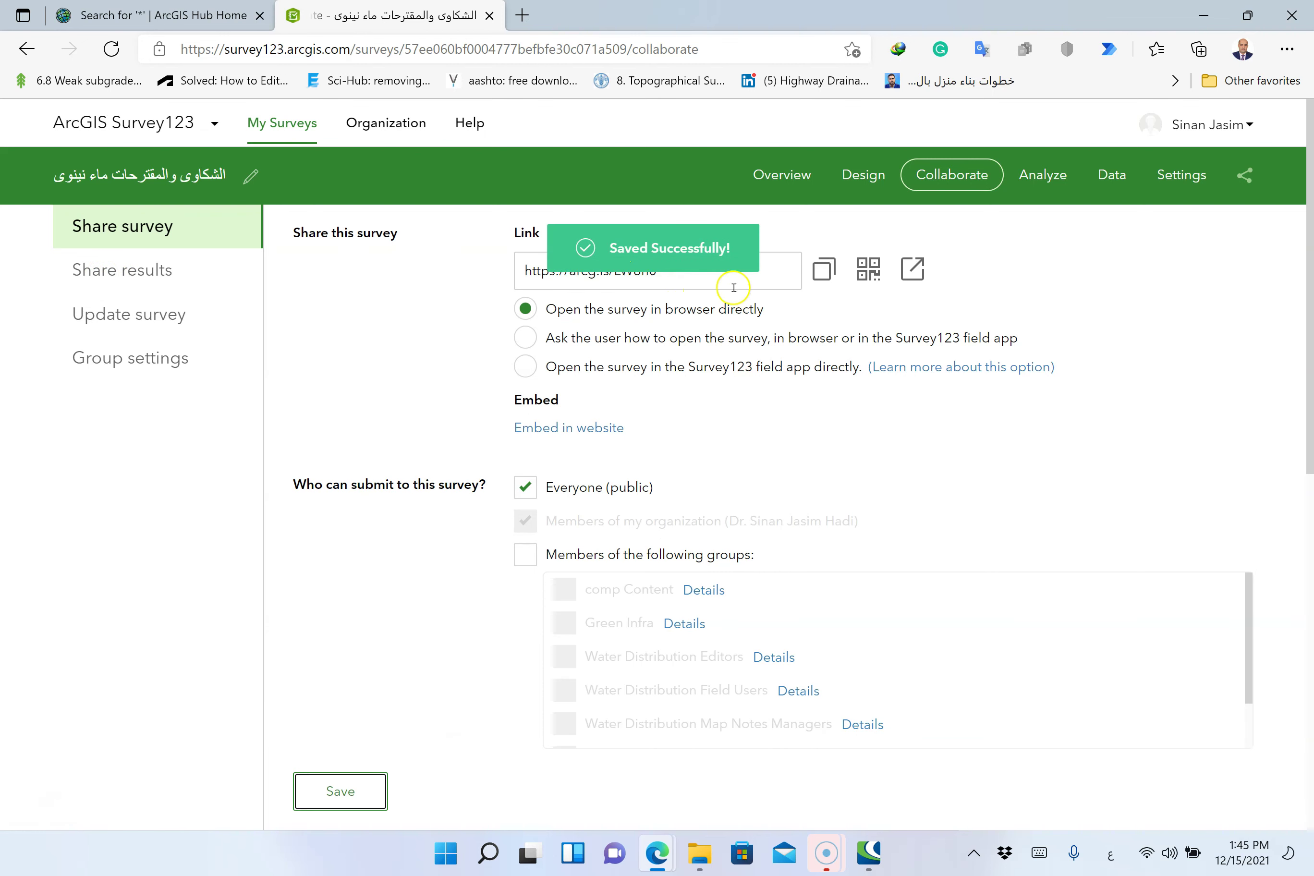
pyautogui.click(824, 269)
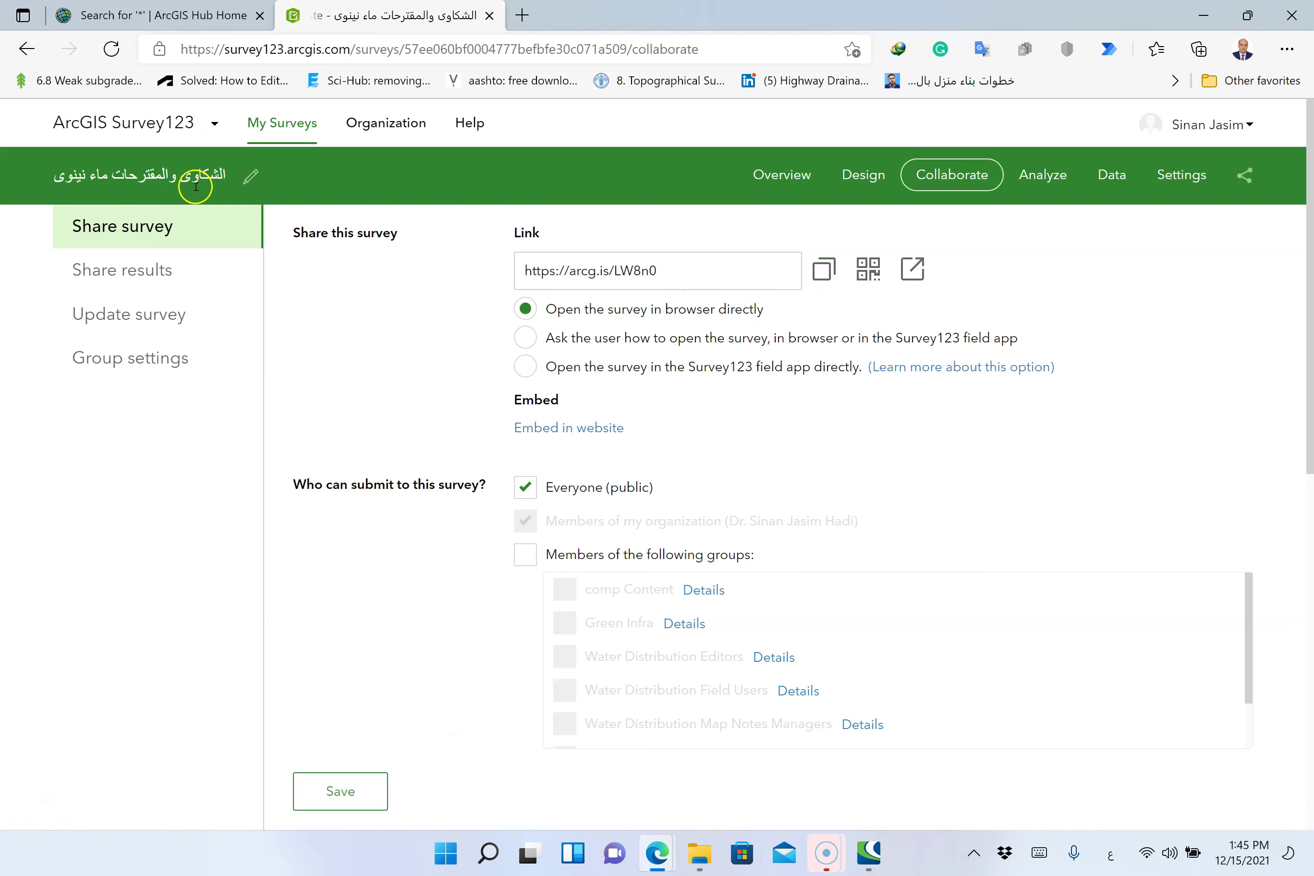
pyautogui.click(184, 13)
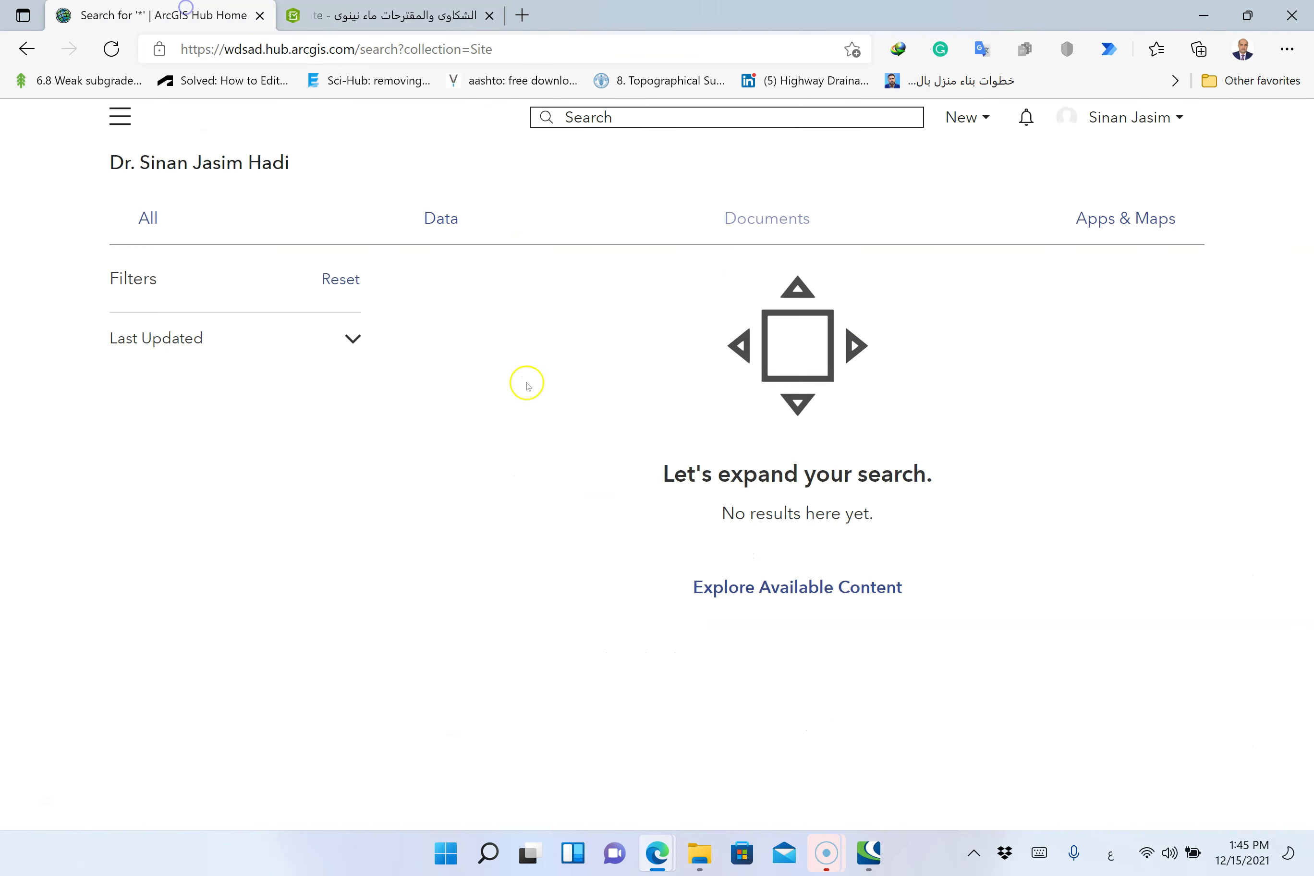
pyautogui.click(658, 853)
pyautogui.click(761, 752)
pyautogui.click(474, 49)
pyautogui.hotkey('ctrl', 'v')
pyautogui.press('Return')
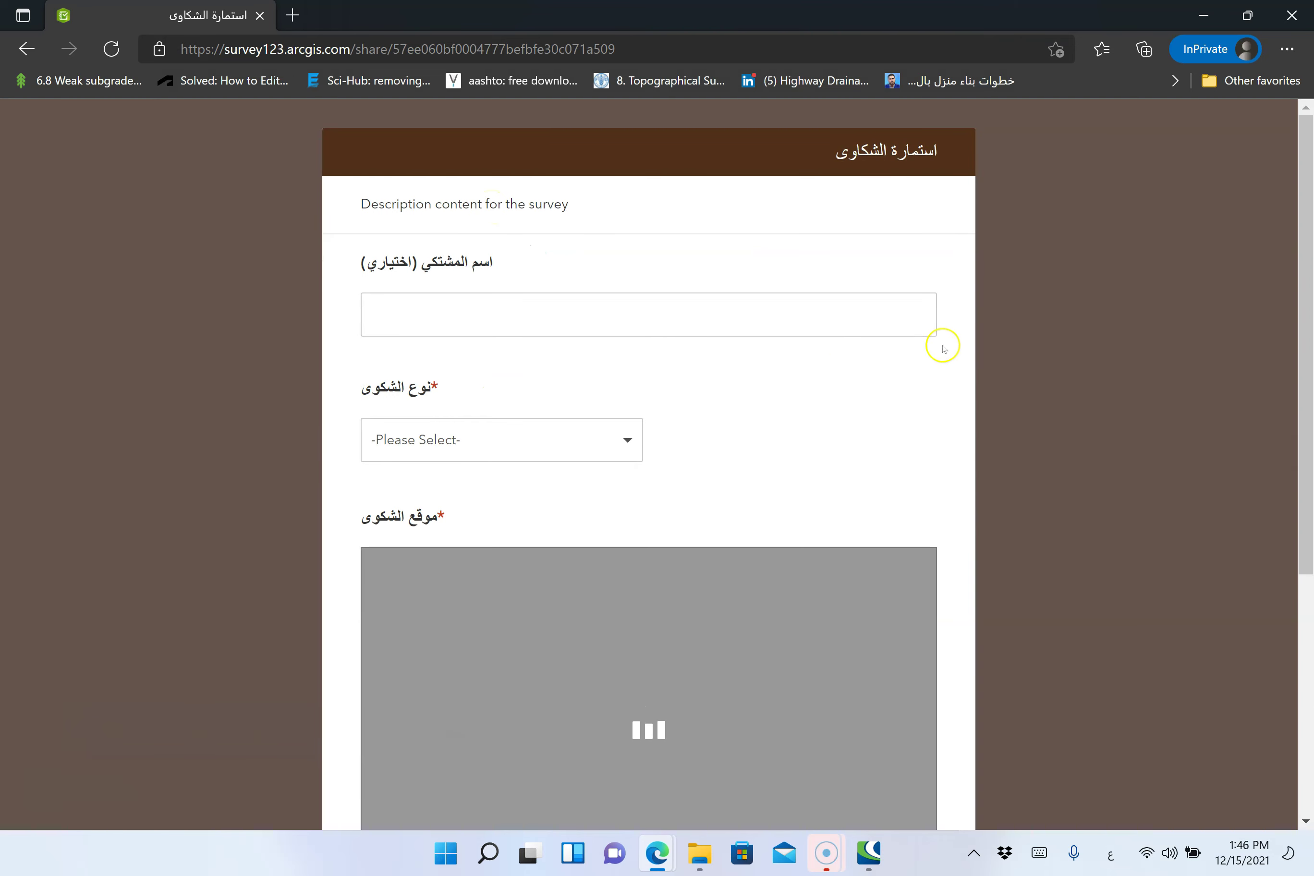
# Look through the public survey form and allow the "موقع الشكوى" map question to access the device's location
pyautogui.scroll(-5, 1039, 343)
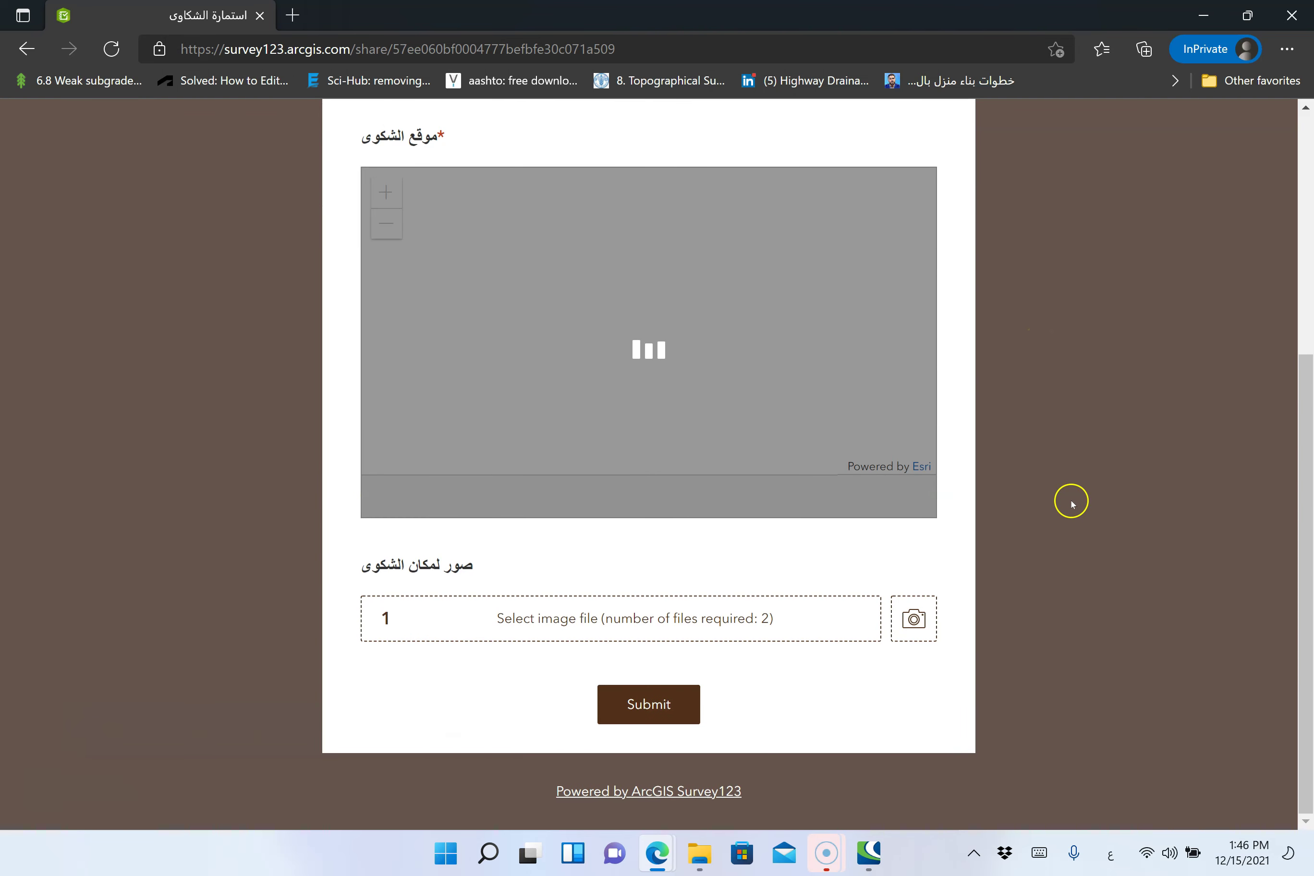
pyautogui.scroll(6, 1073, 505)
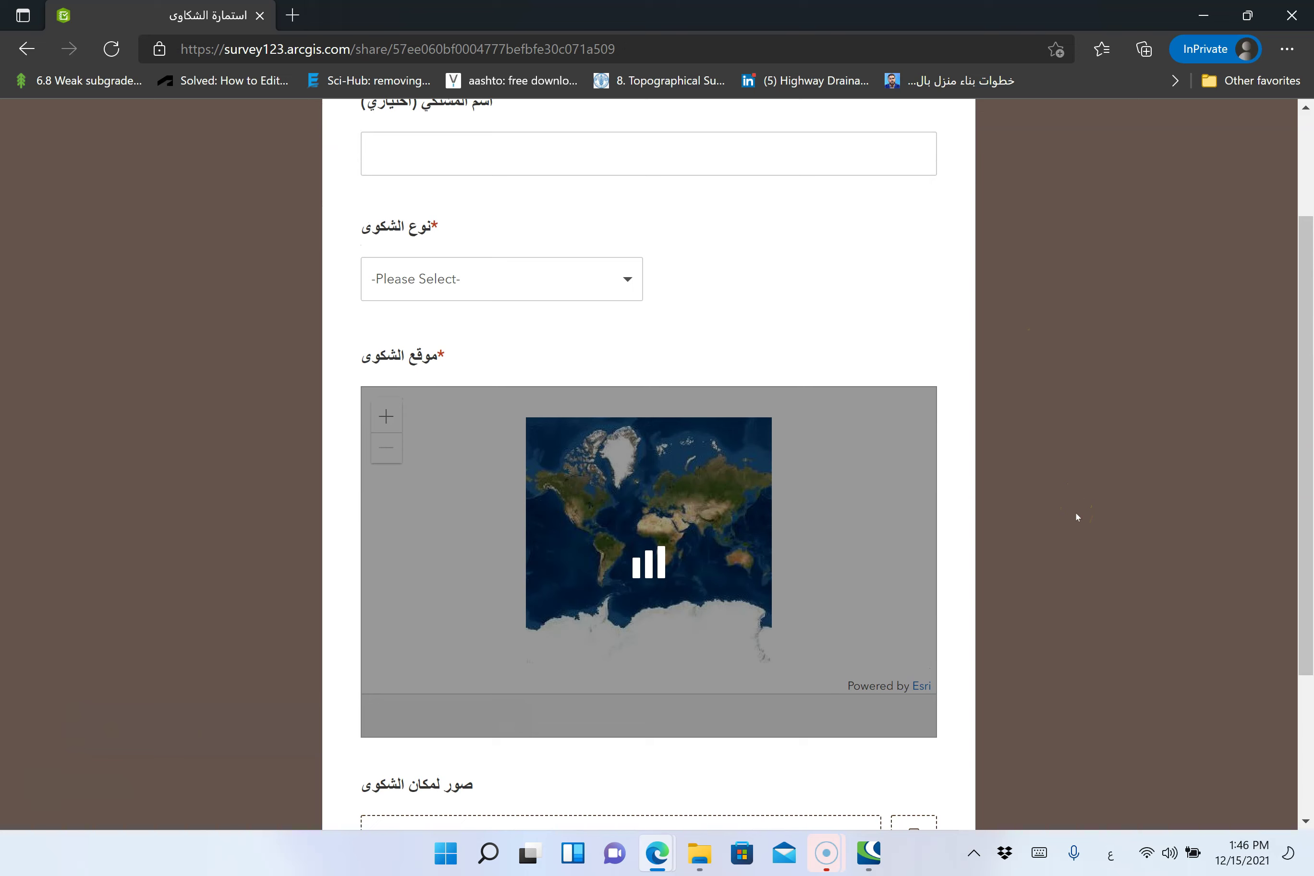
pyautogui.scroll(-2, 1073, 517)
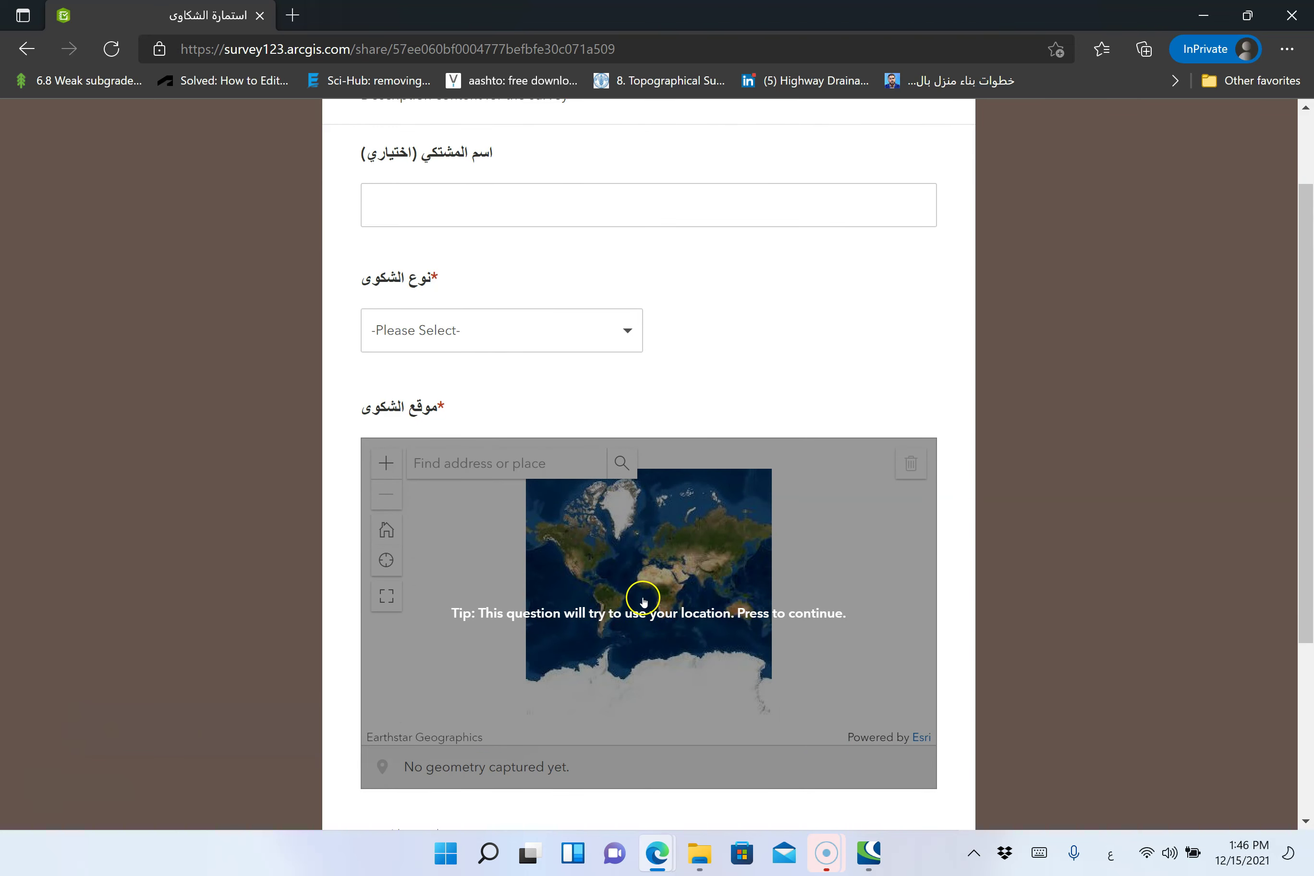
pyautogui.click(887, 630)
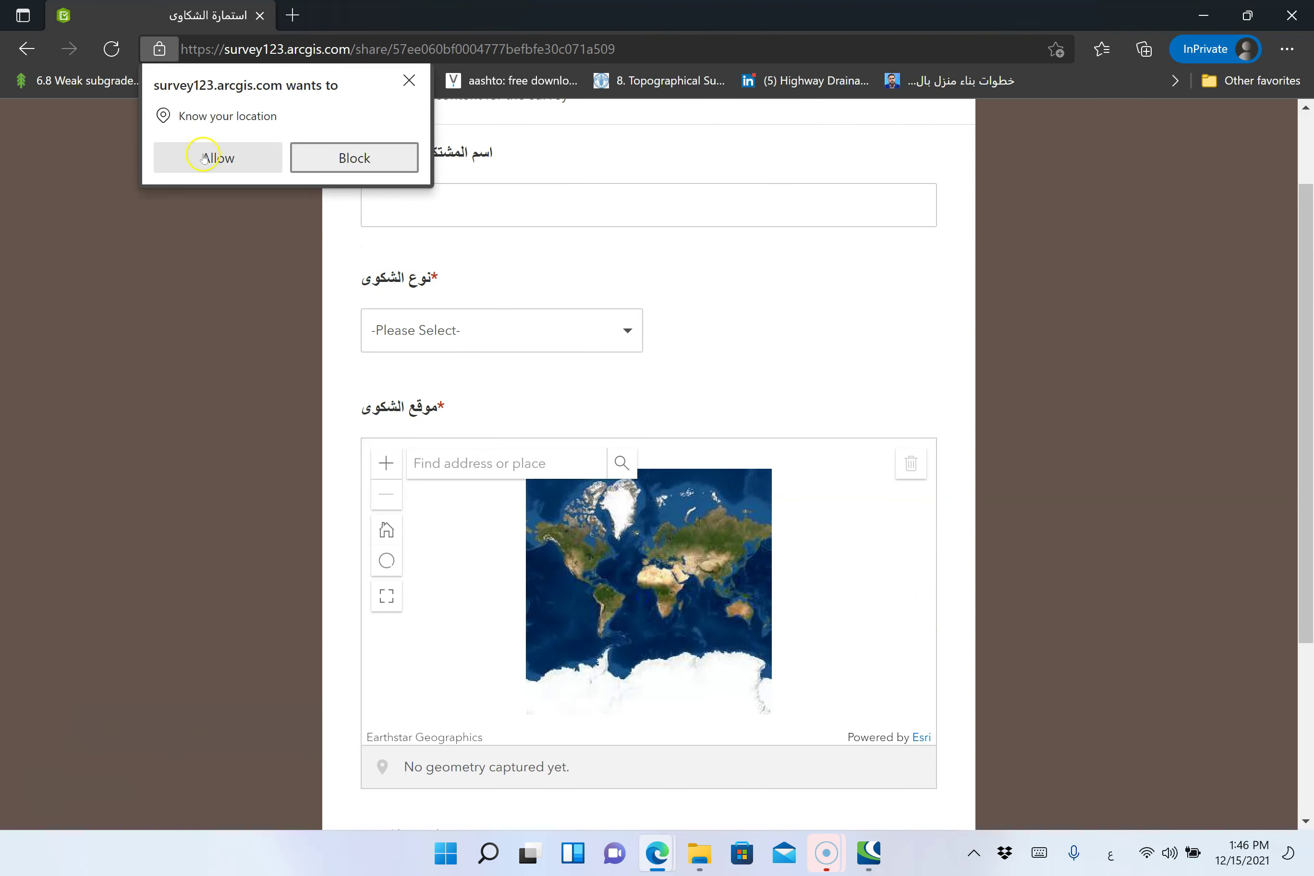
pyautogui.click(203, 157)
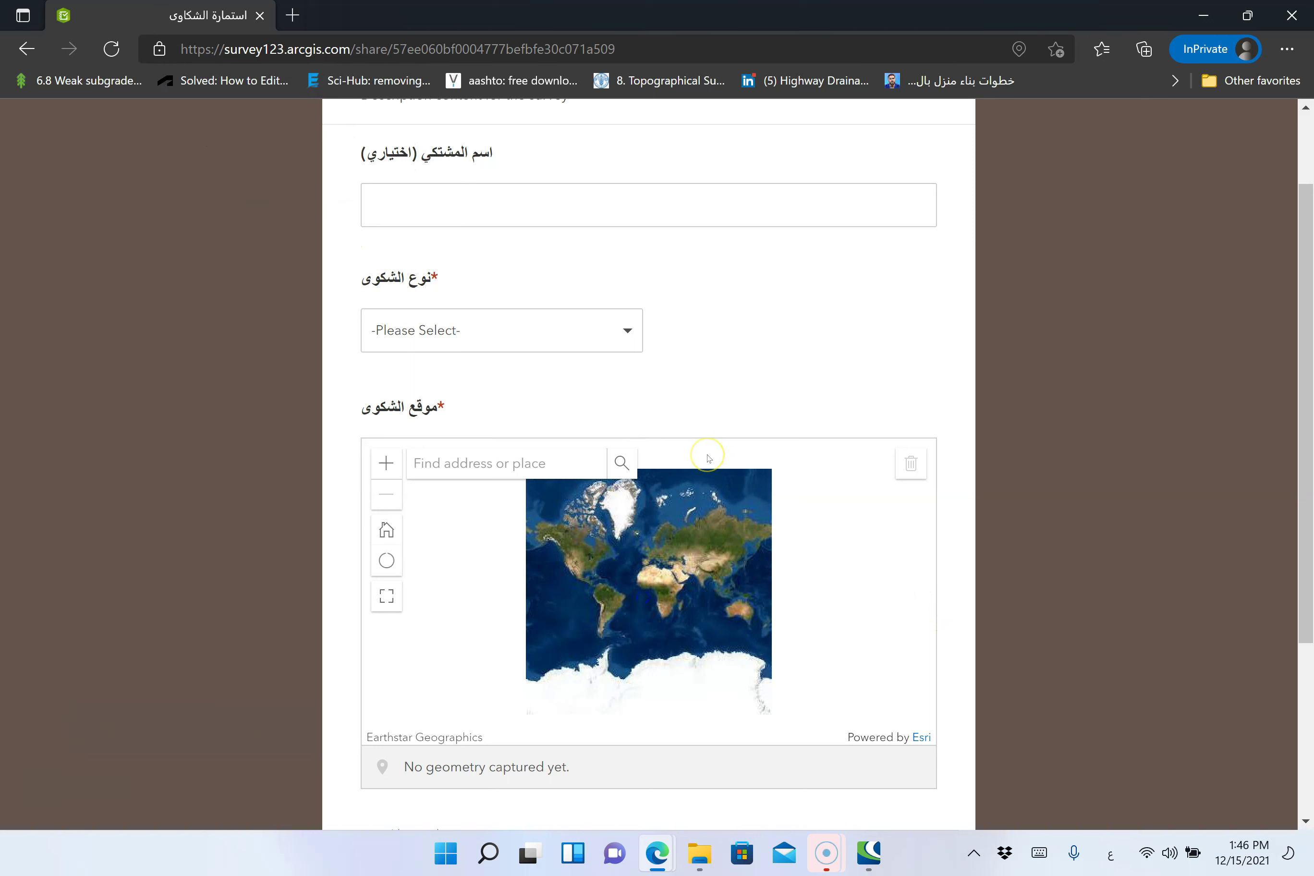